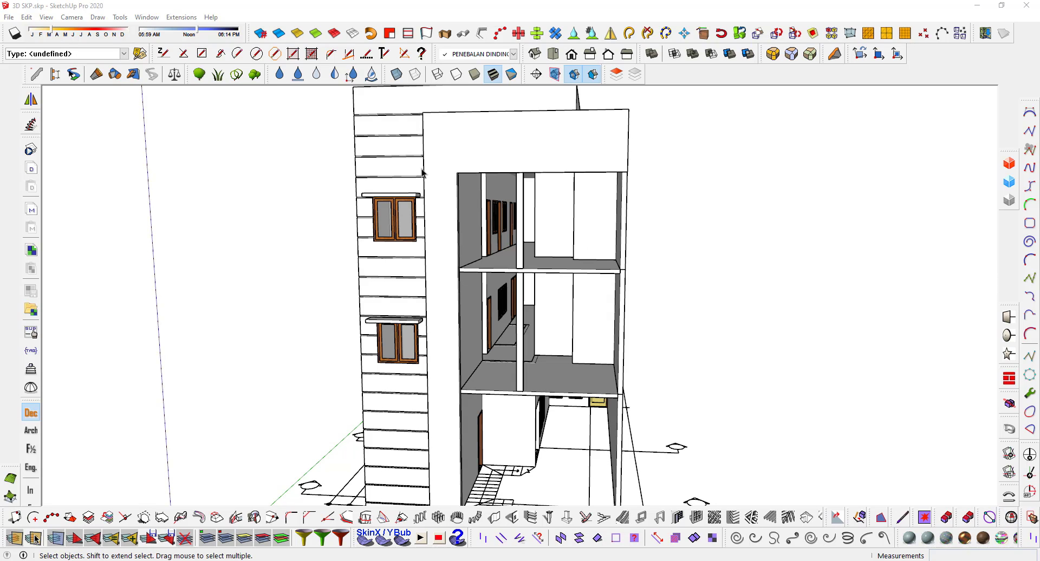
# Orbit and zoom around the boarding-house model to inspect its side facade and open balcony floors.
pyautogui.moveTo(422, 172); pyautogui.dragTo(583, 195, button='middle')
pyautogui.scroll(1, 585, 190)
pyautogui.scroll(3, 578, 176)
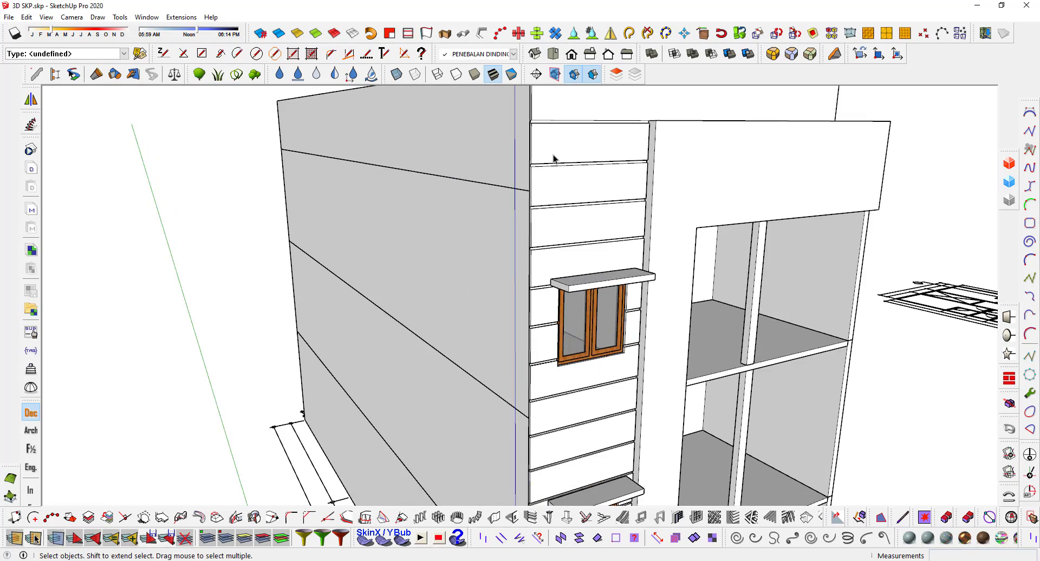
pyautogui.scroll(-1, 554, 158)
pyautogui.scroll(-2, 520, 172)
pyautogui.scroll(-1, 449, 212)
pyautogui.scroll(-1, 465, 191)
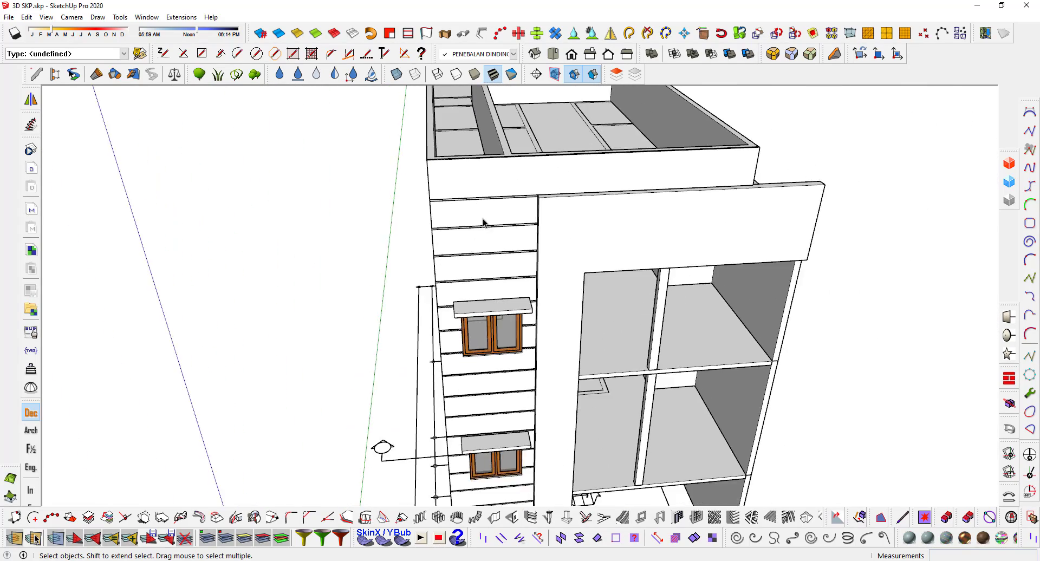
pyautogui.scroll(-2, 484, 222)
pyautogui.scroll(-1, 474, 195)
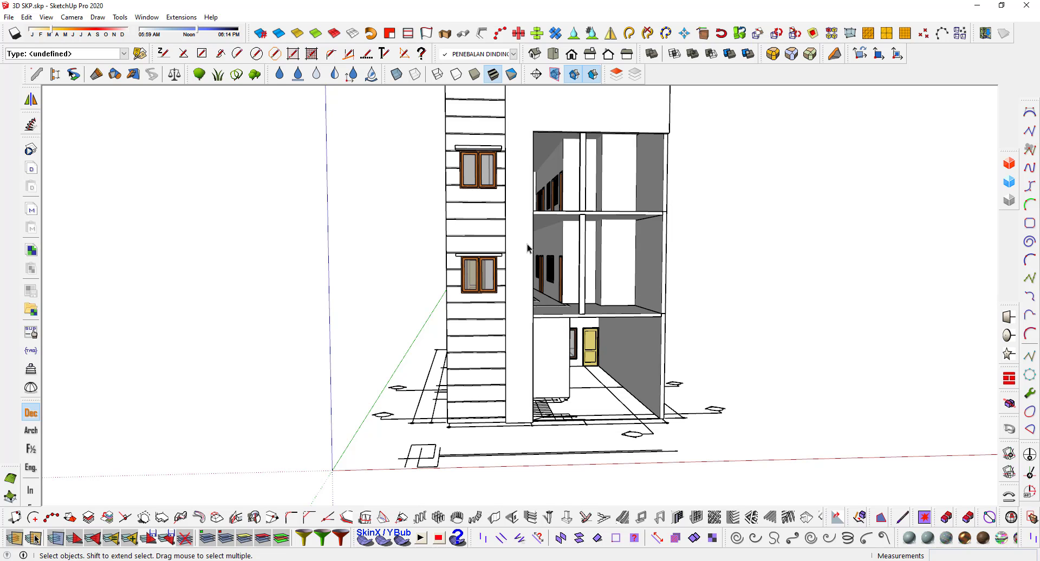
# Zoom back in on the model and bring the AutoCAD elevation drawing up beside it.
pyautogui.scroll(1, 540, 191)
pyautogui.scroll(2, 546, 352)
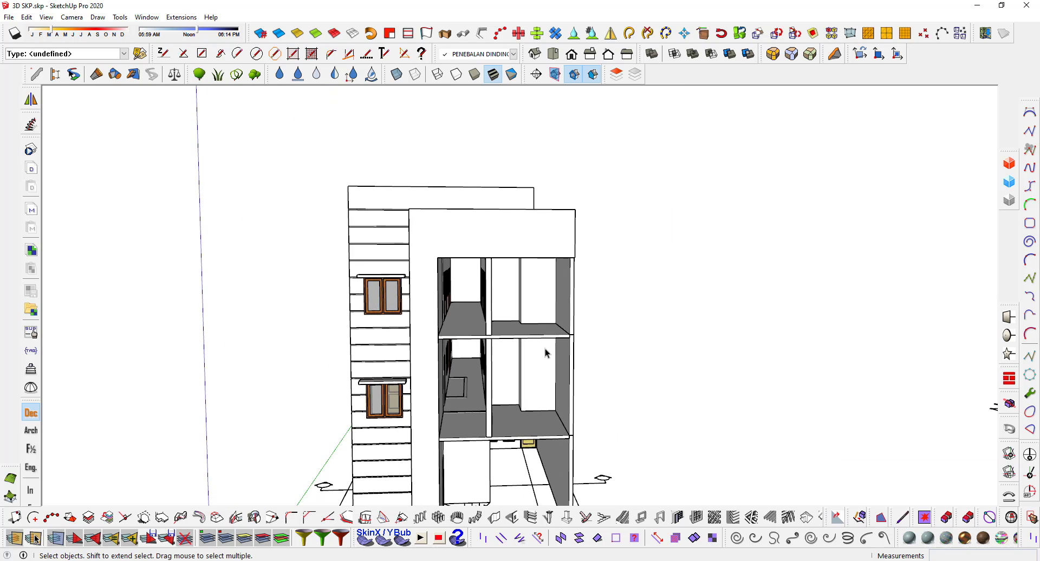
pyautogui.scroll(2, 504, 347)
pyautogui.scroll(2, 502, 345)
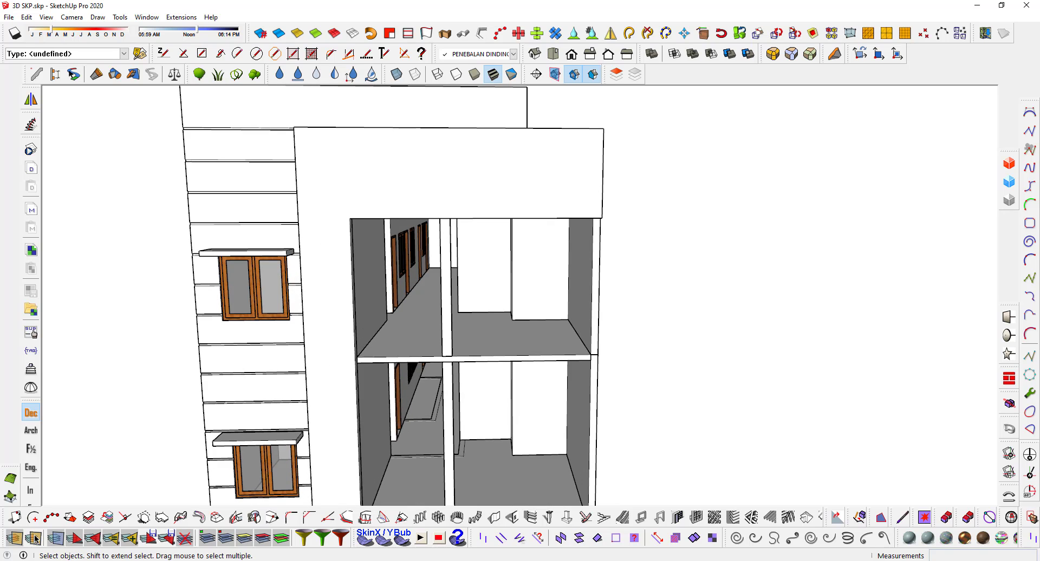
pyautogui.hotkey('alt', 'Tab')
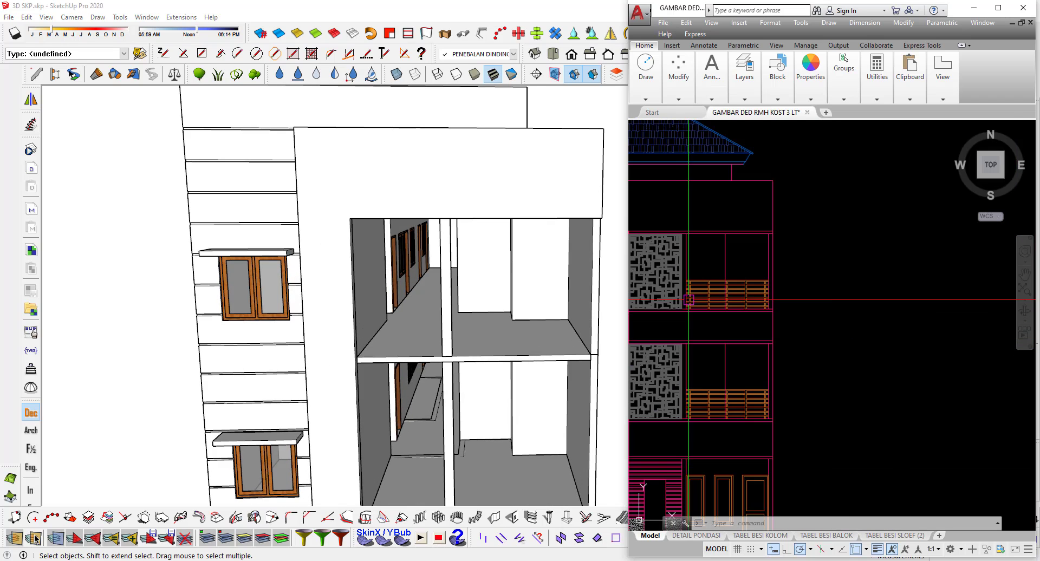
# Pan and zoom the AutoCAD front elevation onto the upper balcony railing grid.
pyautogui.moveTo(634, 326)
pyautogui.mouseDown(button='middle')
pyautogui.moveTo(834, 279)
pyautogui.moveTo(822, 227)
pyautogui.mouseUp(button='middle')
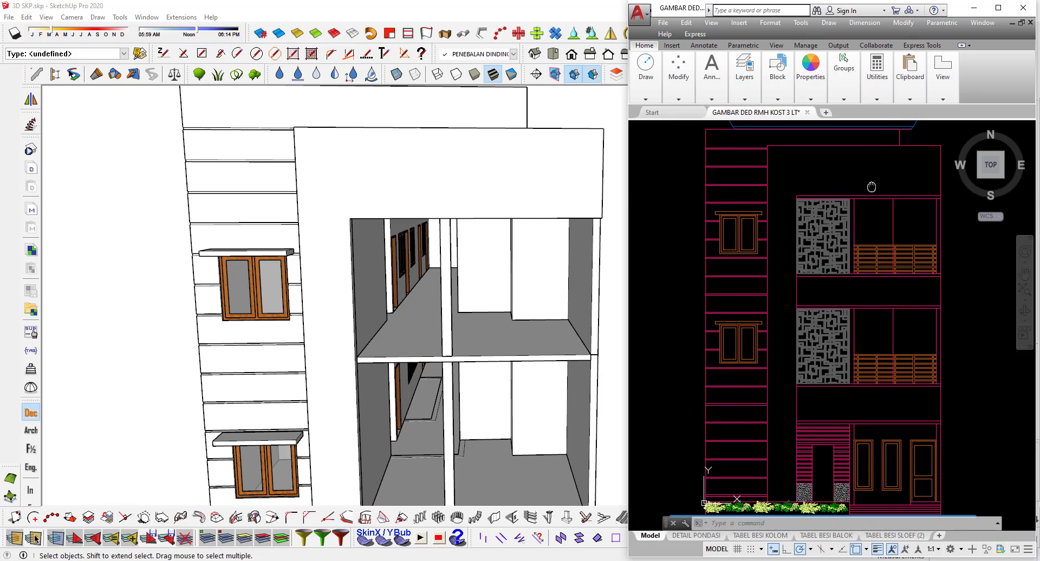
pyautogui.scroll(5, 822, 182)
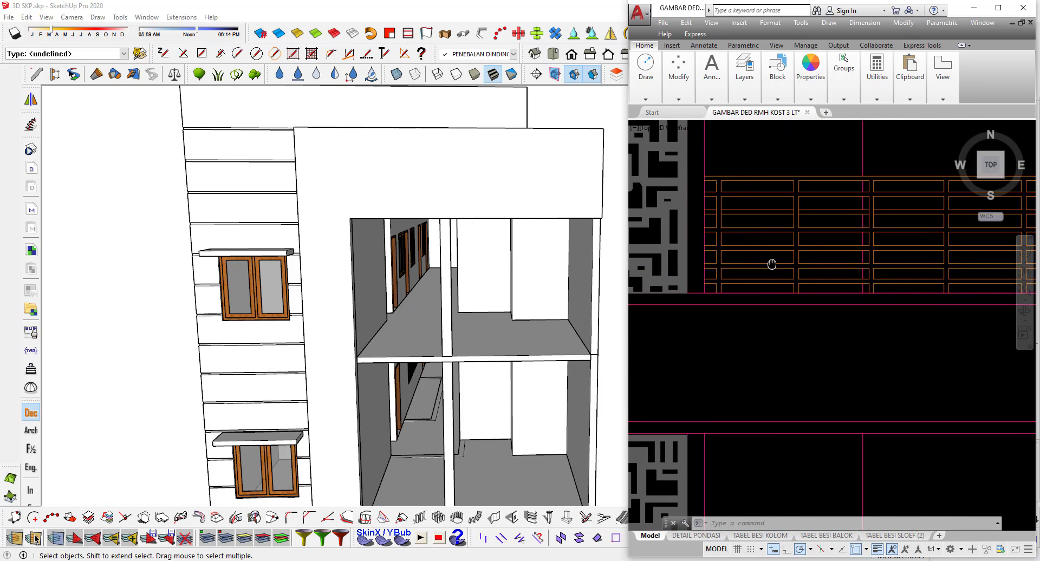
pyautogui.scroll(-2, 684, 175)
pyautogui.scroll(-1, 684, 228)
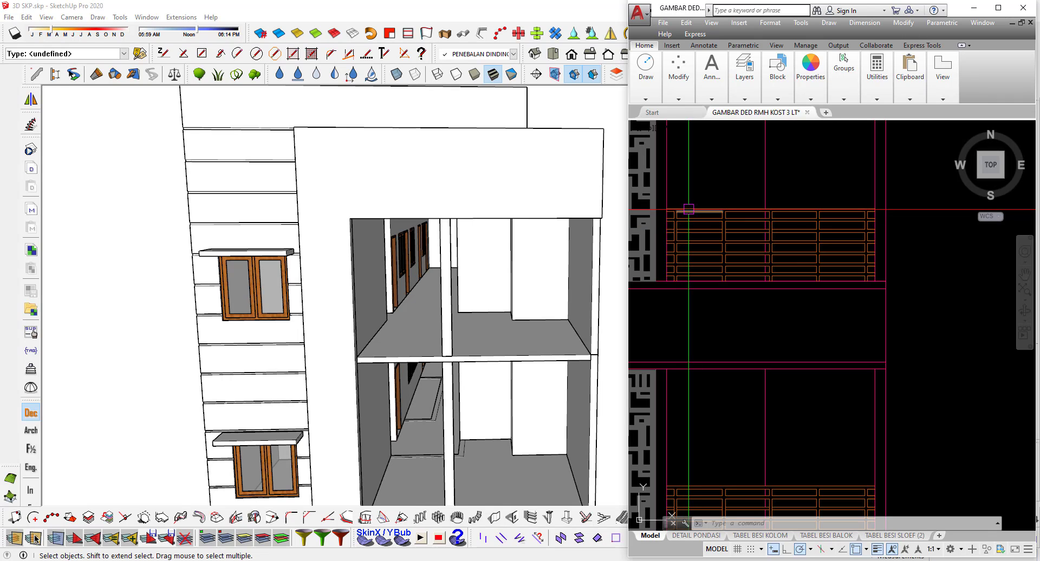
pyautogui.moveTo(787, 238); pyautogui.dragTo(849, 213, button='middle')
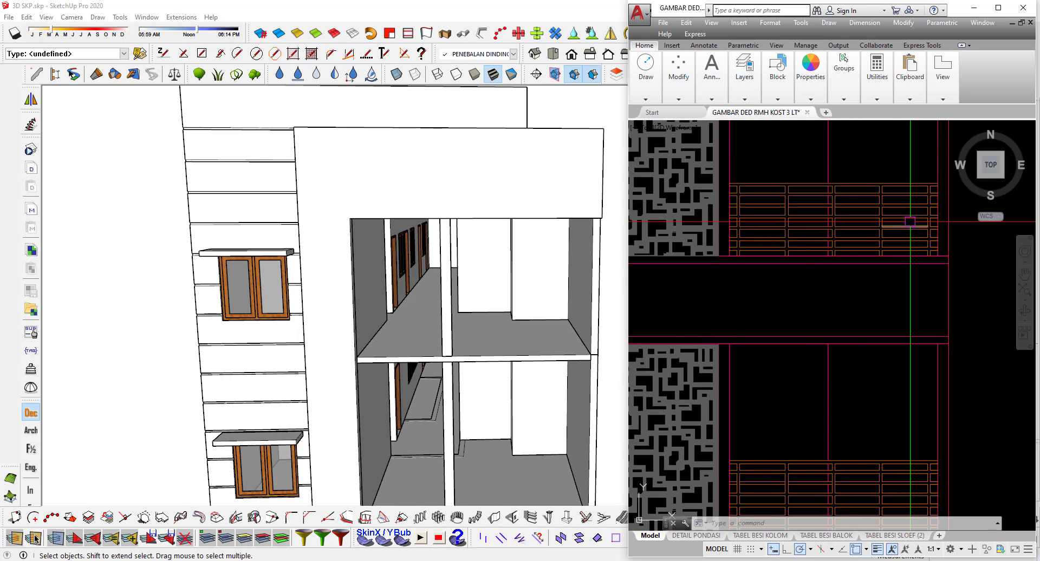
pyautogui.scroll(1, 846, 195)
pyautogui.scroll(1, 845, 184)
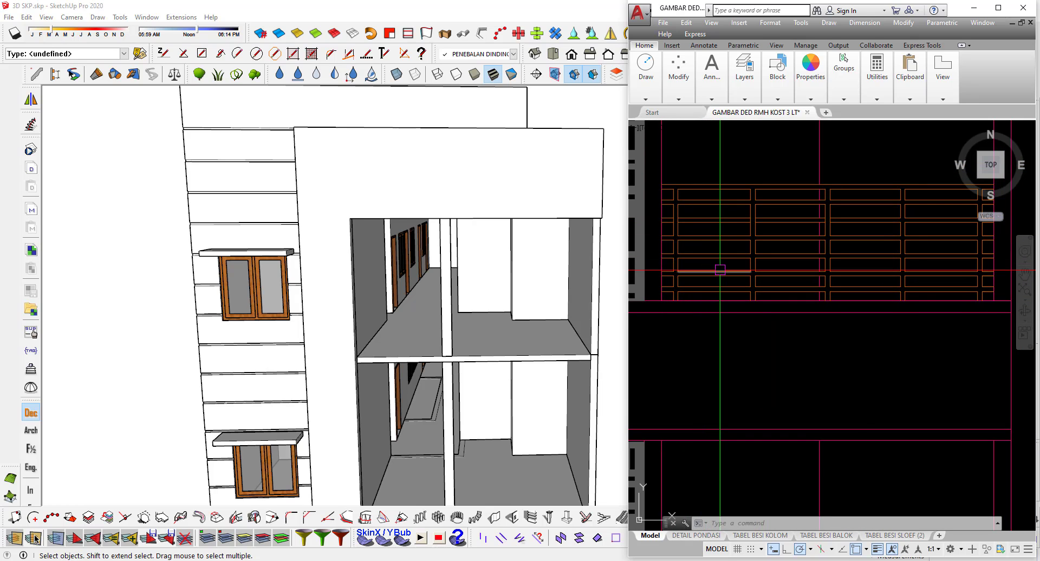
# In Chrome, open a new tab and go to the Google homepage.
pyautogui.hotkey('alt', 'Tab')
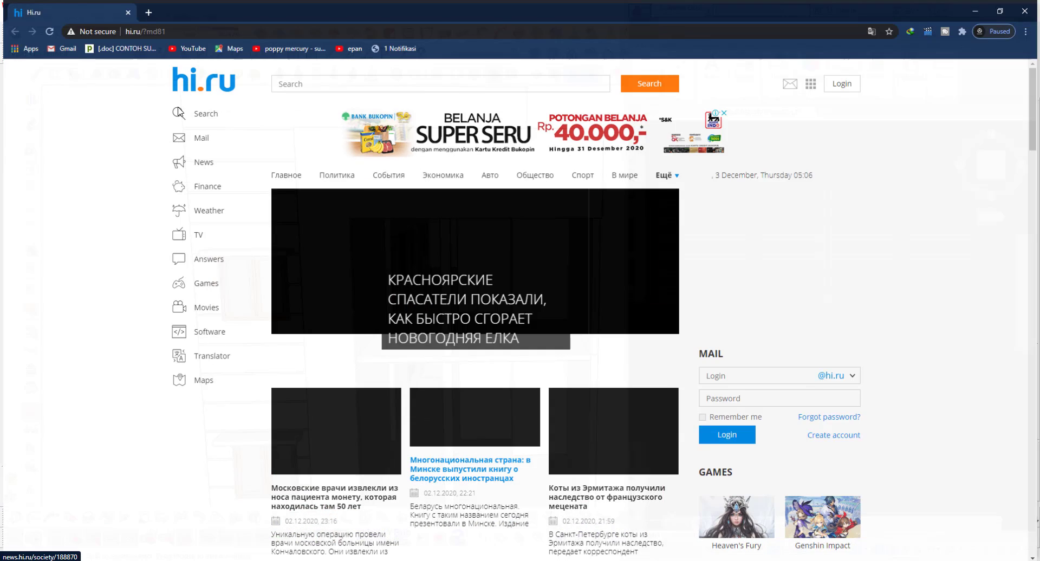
pyautogui.hotkey('ctrl', 't')
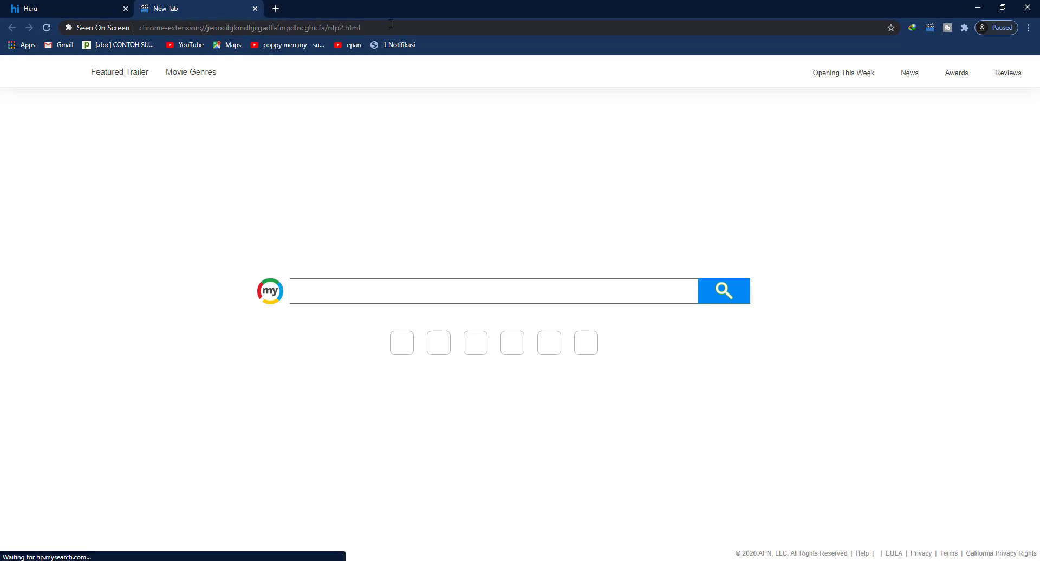
pyautogui.click(391, 24)
pyautogui.write('ww')
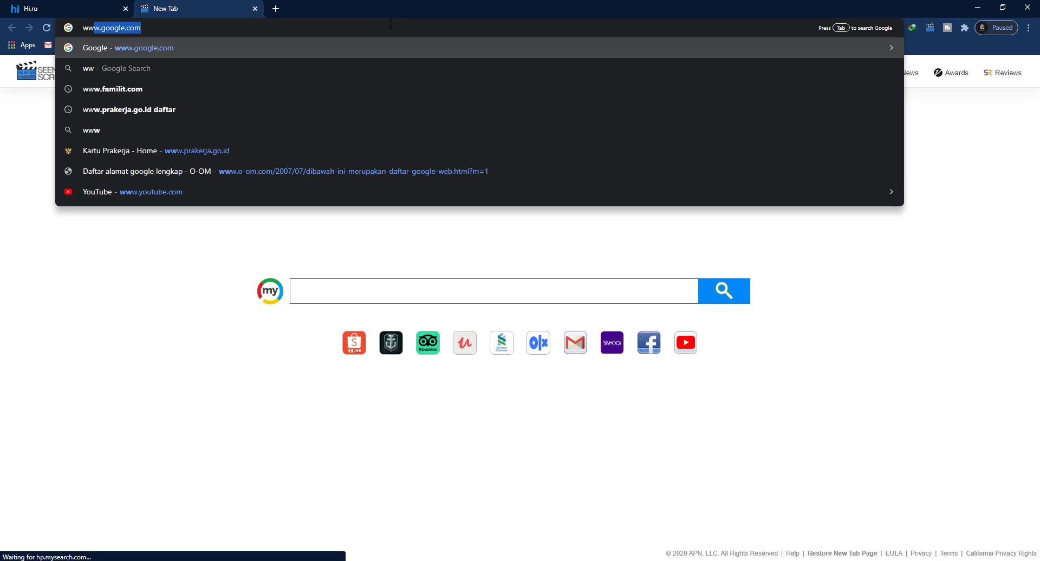
pyautogui.press('Return')
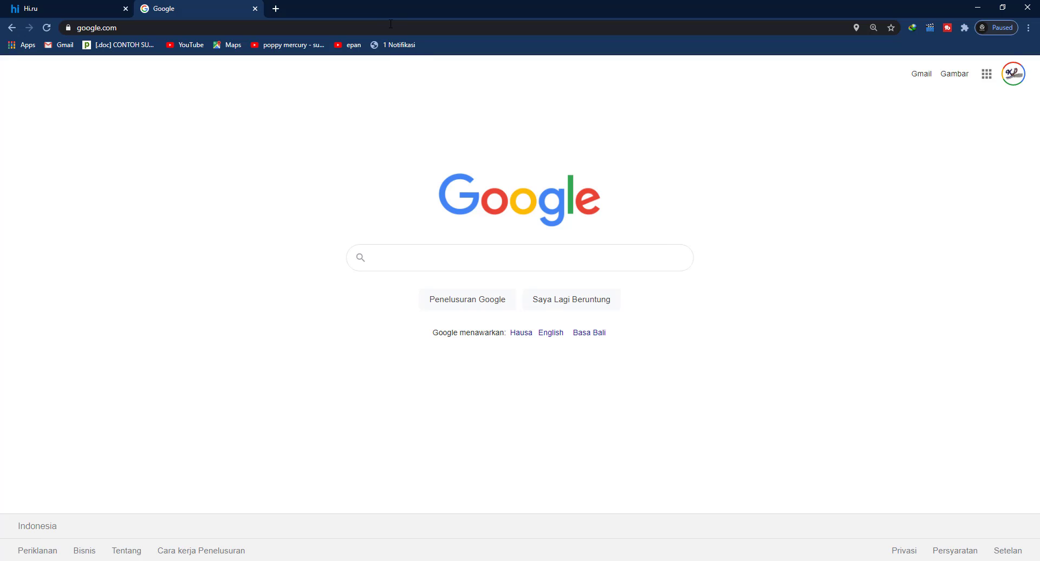
# Search 'railing balkon', browse the image results, then minimize Chrome.
pyautogui.write('ra')
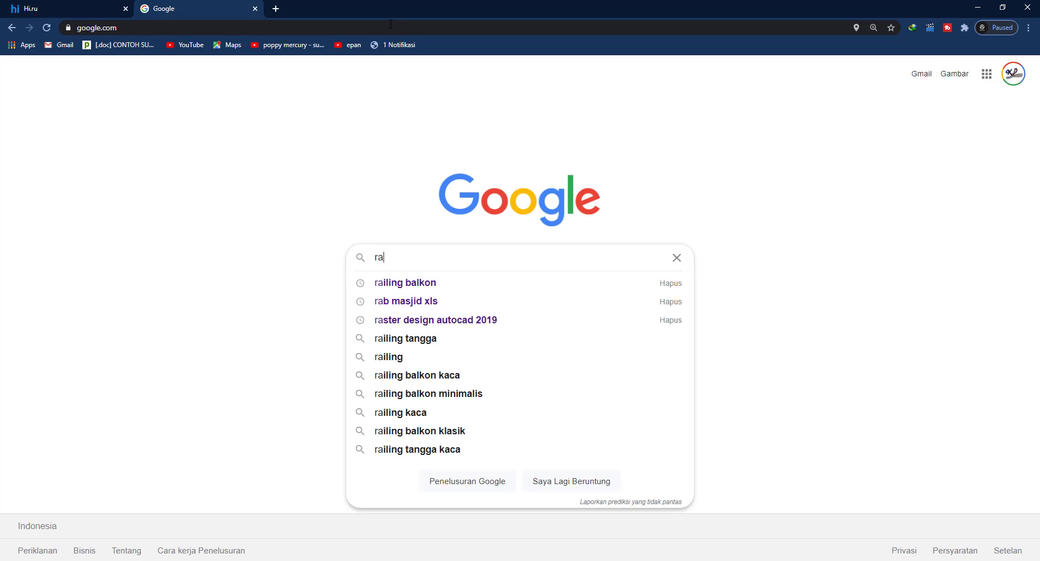
pyautogui.click(407, 287)
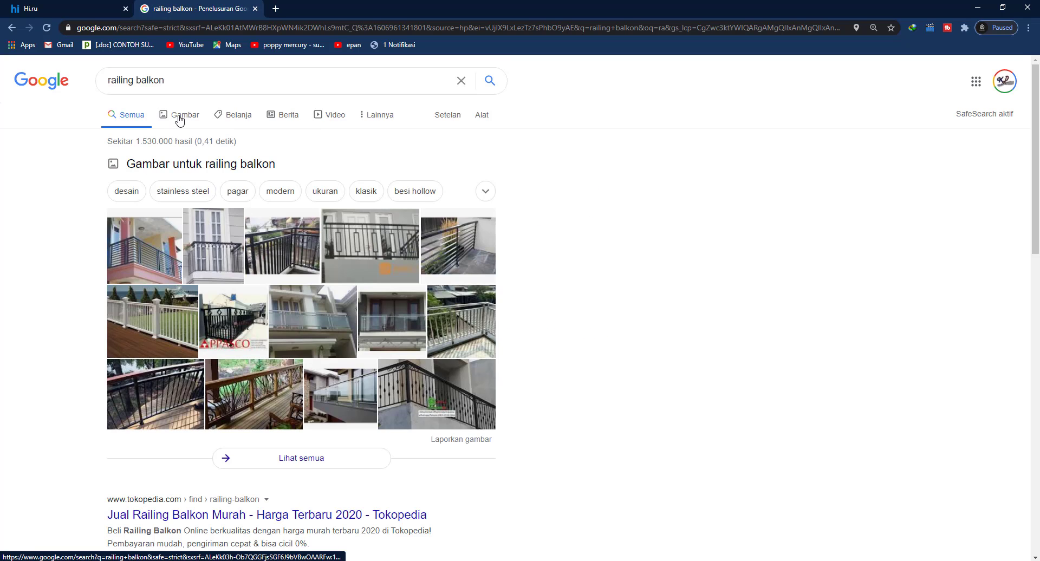
pyautogui.click(179, 119)
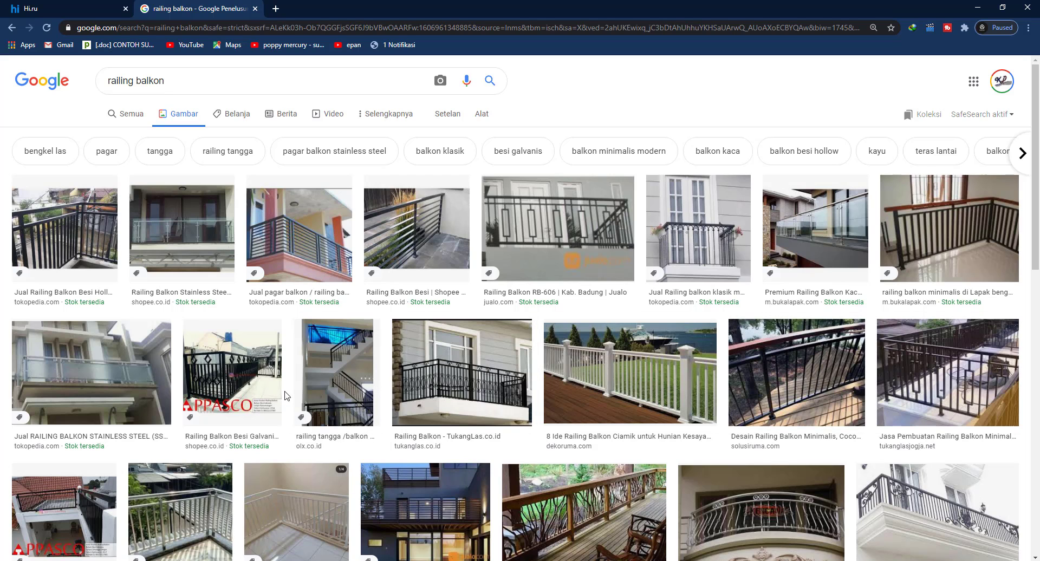
pyautogui.scroll(-2, 173, 401)
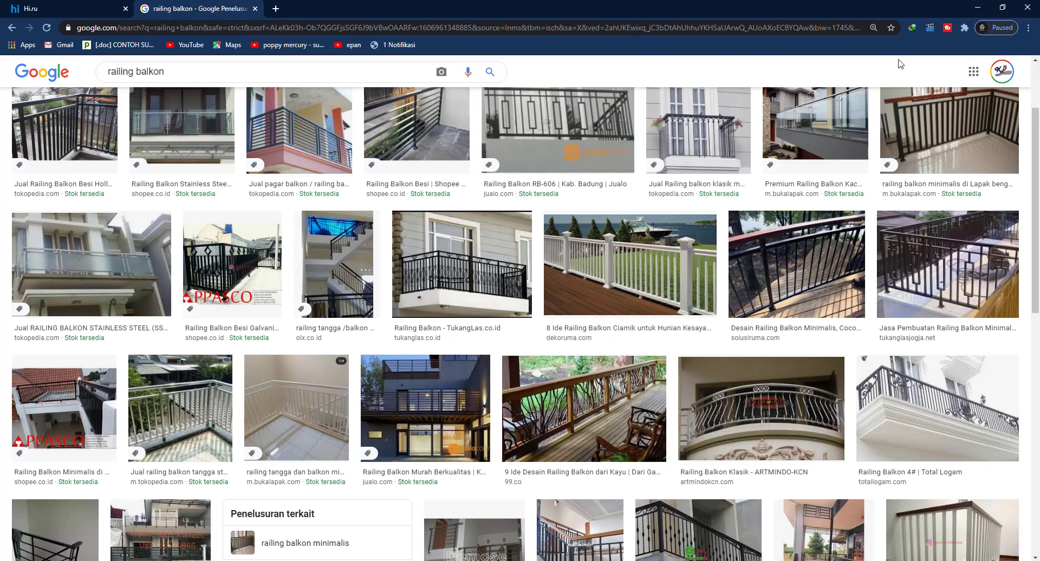
pyautogui.click(978, 11)
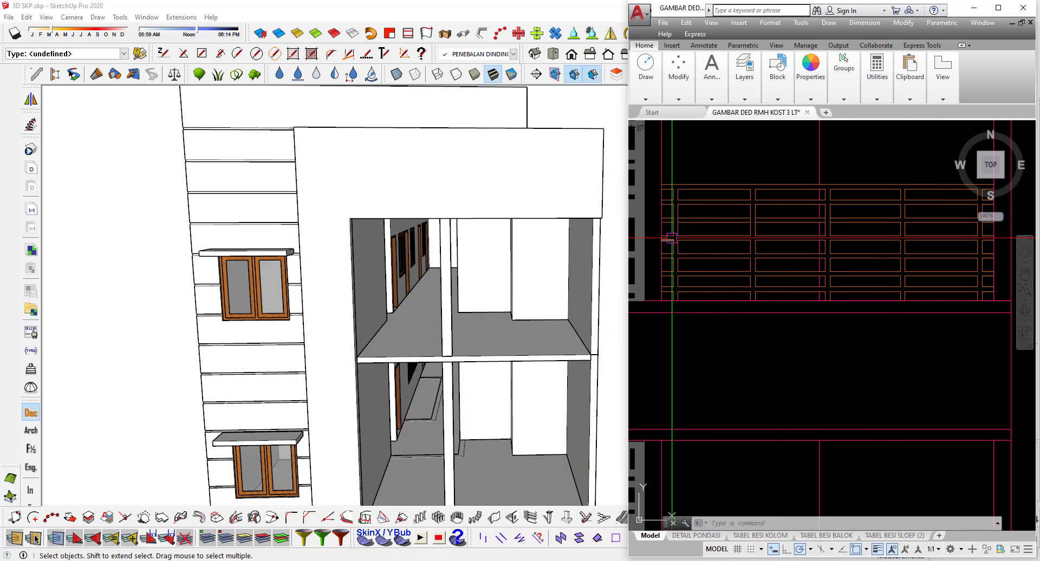
# Pan and zoom the AutoCAD elevation onto the breeze-block and balcony railing section.
pyautogui.moveTo(677, 235)
pyautogui.mouseDown(button='middle')
pyautogui.moveTo(665, 265)
pyautogui.moveTo(686, 237)
pyautogui.moveTo(732, 244)
pyautogui.mouseUp(button='middle')
pyautogui.scroll(2, 732, 244)
pyautogui.scroll(2, 731, 244)
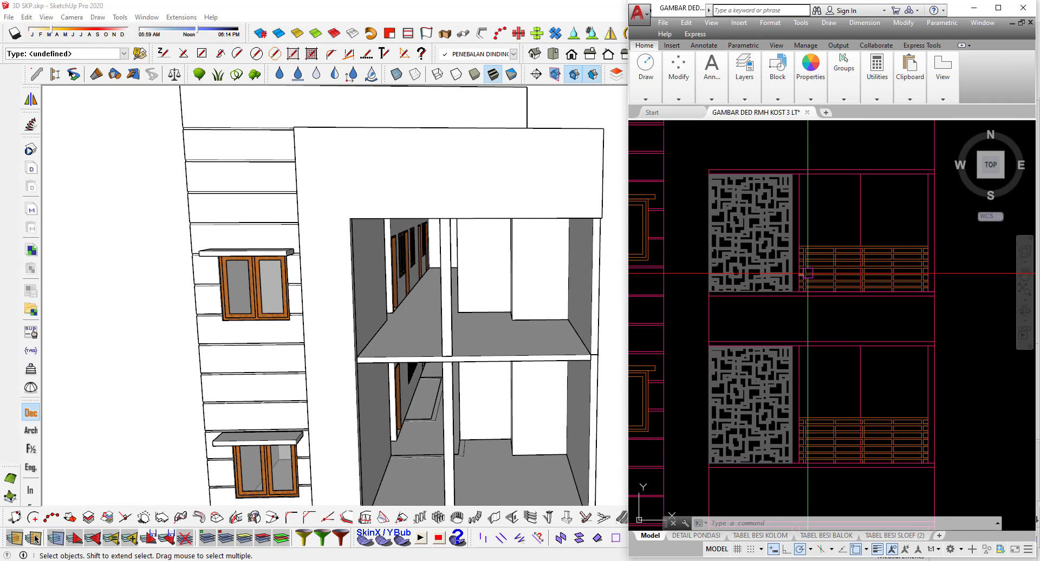
pyautogui.scroll(1, 731, 244)
pyautogui.scroll(2, 813, 265)
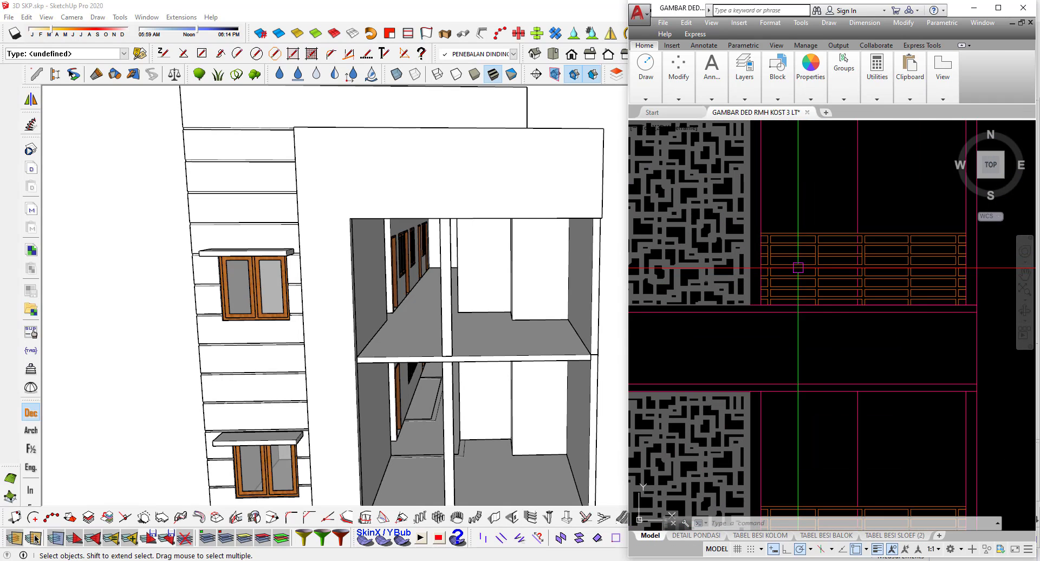
pyautogui.moveTo(813, 266); pyautogui.dragTo(792, 262, button='middle')
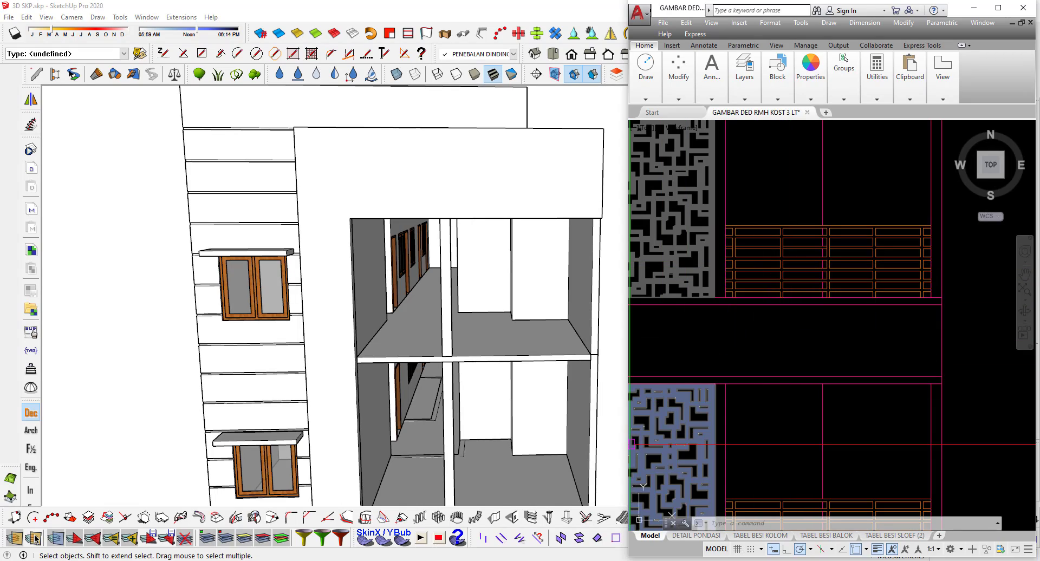
# Compare with the railing reference images, recentre the railing drawing, and bring SketchUp forward.
pyautogui.hotkey('alt', 'Tab')
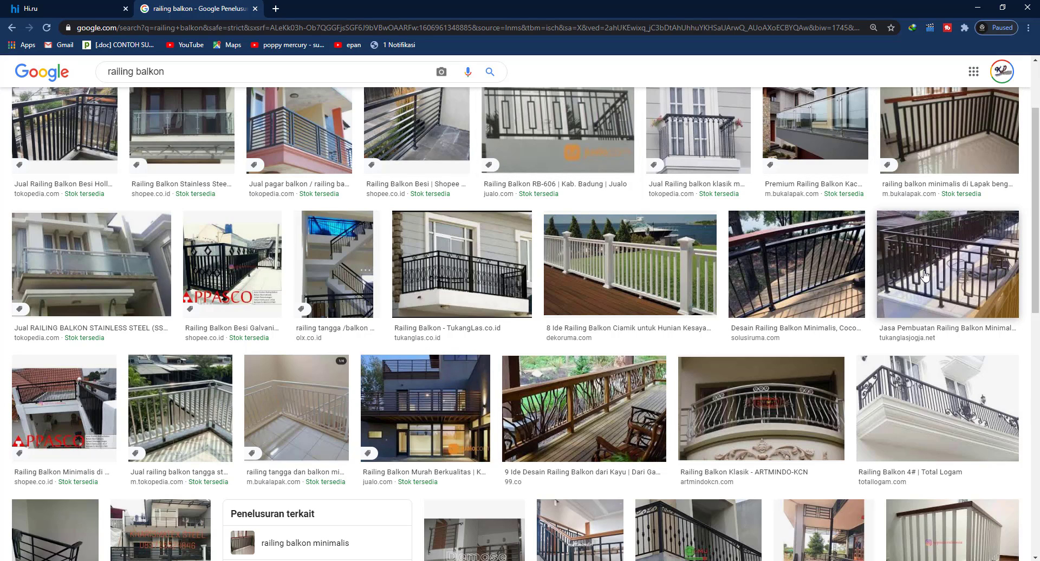
pyautogui.click(981, 9)
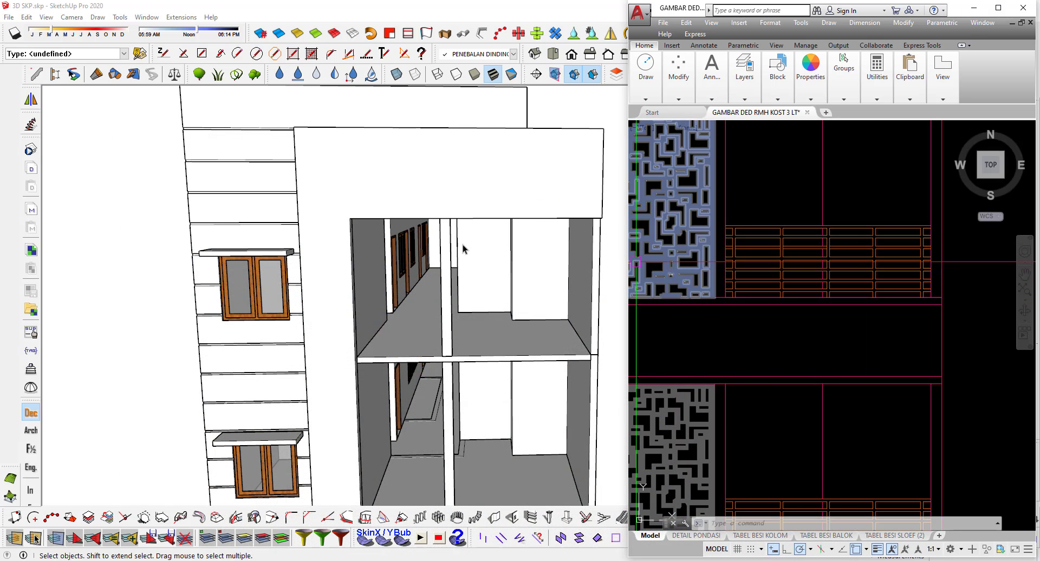
pyautogui.scroll(-2, 753, 303)
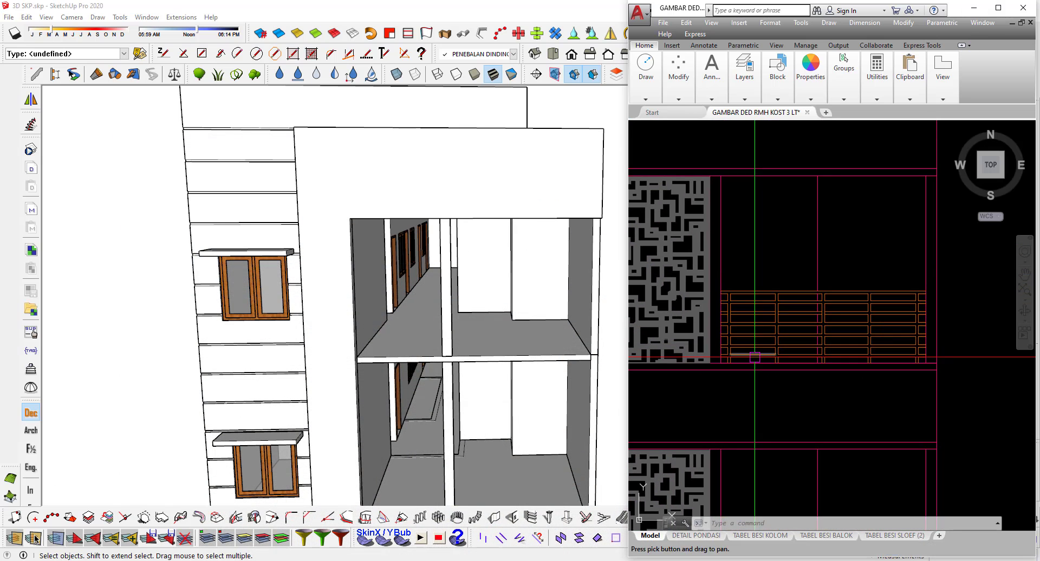
pyautogui.moveTo(754, 271); pyautogui.dragTo(755, 312, button='middle')
pyautogui.scroll(2, 756, 319)
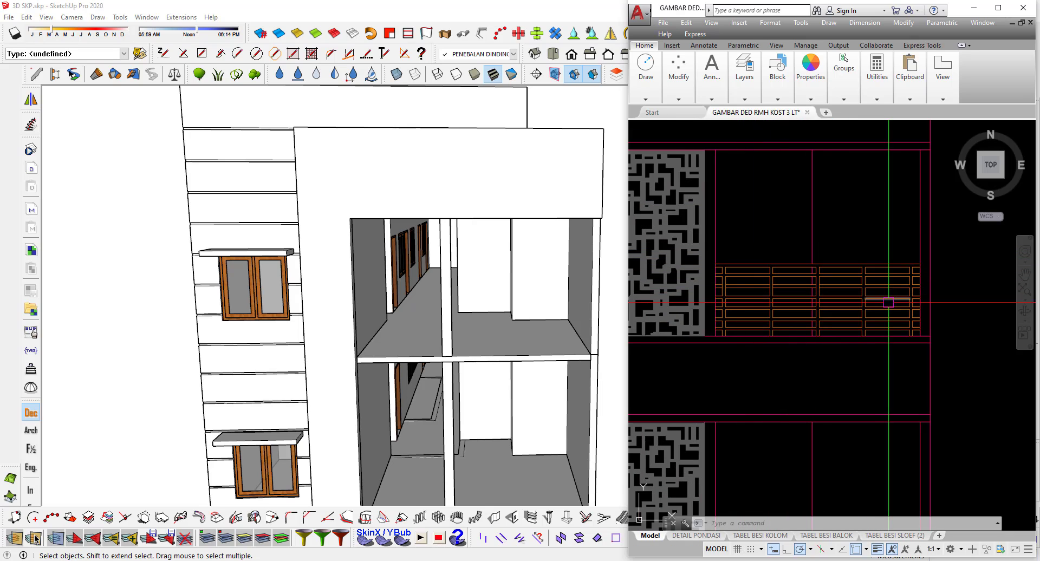
pyautogui.click(455, 326)
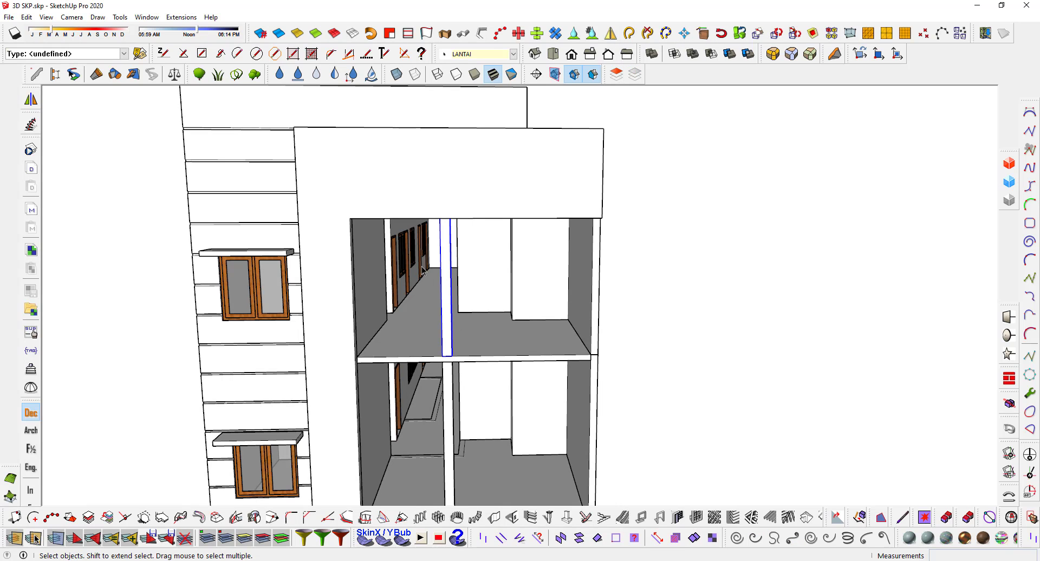
# Restore SketchUp beside AutoCAD, deselect the column, and orbit so the side wall faces forward.
pyautogui.click(1001, 6)
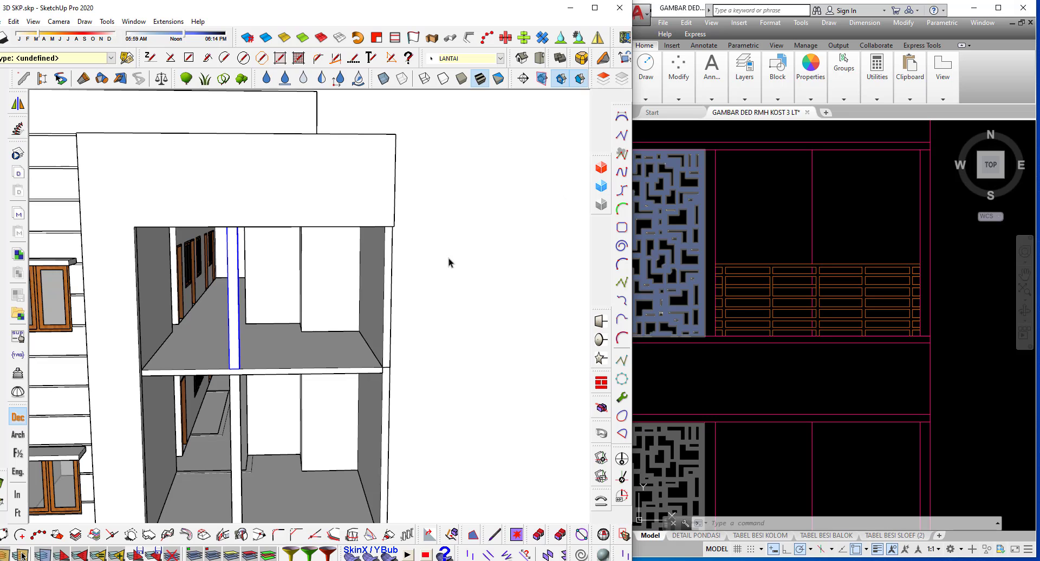
pyautogui.click(470, 253)
pyautogui.scroll(-3, 475, 297)
pyautogui.moveTo(474, 297)
pyautogui.mouseDown(button='middle')
pyautogui.moveTo(379, 288)
pyautogui.moveTo(374, 297)
pyautogui.moveTo(481, 285)
pyautogui.mouseUp(button='middle')
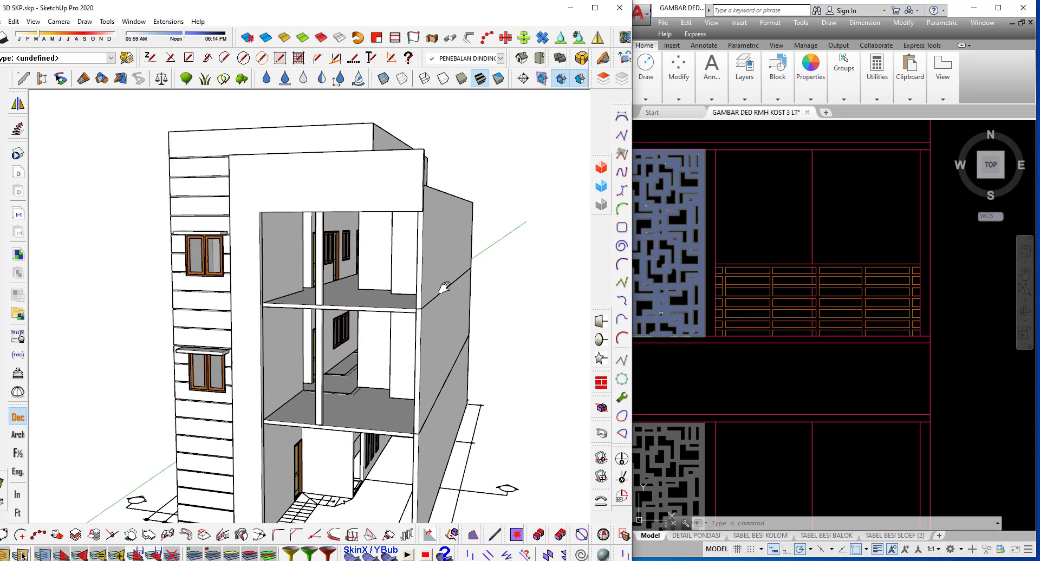
# Zoom in on the model's side wall, then make the AutoCAD railing drawing active.
pyautogui.scroll(2, 455, 293)
pyautogui.scroll(2, 412, 303)
pyautogui.scroll(2, 369, 310)
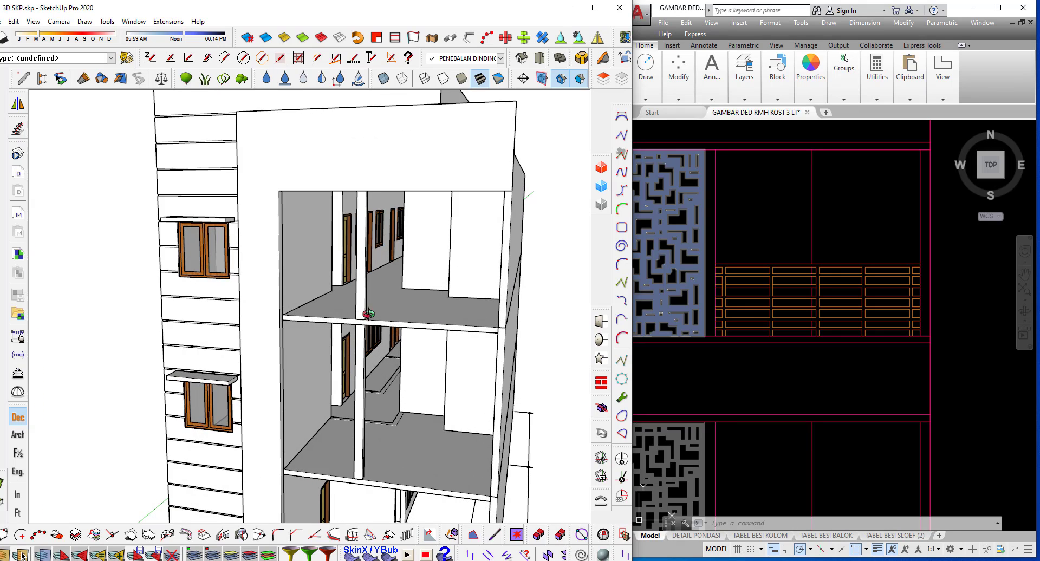
pyautogui.scroll(2, 362, 313)
pyautogui.scroll(-2, 361, 313)
pyautogui.scroll(1, 380, 325)
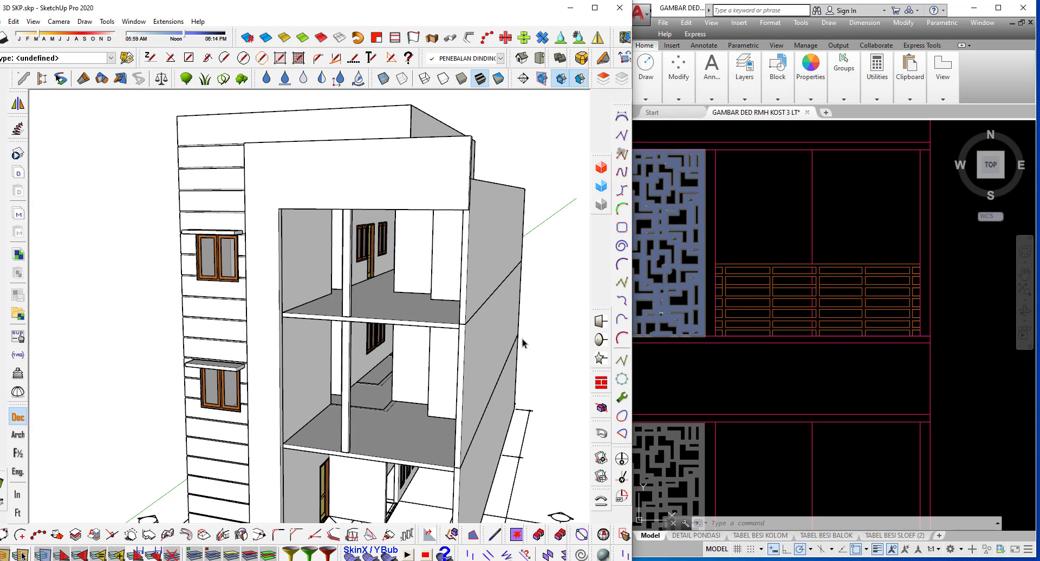
pyautogui.click(772, 265)
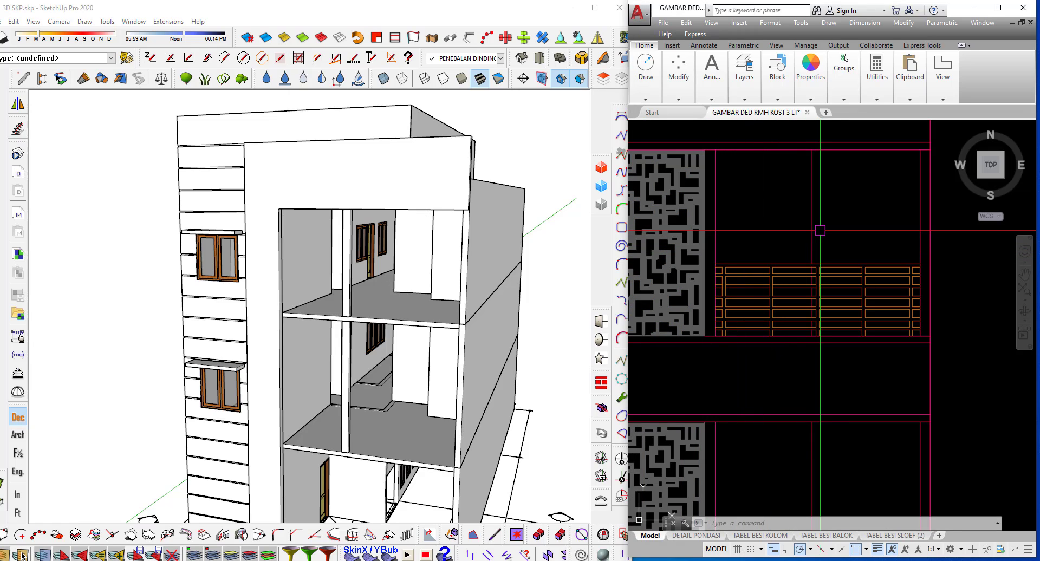
# Start a DIMLINEAR dimension and pick its first point at the railing panel edge.
pyautogui.click(847, 213)
pyautogui.click(839, 228)
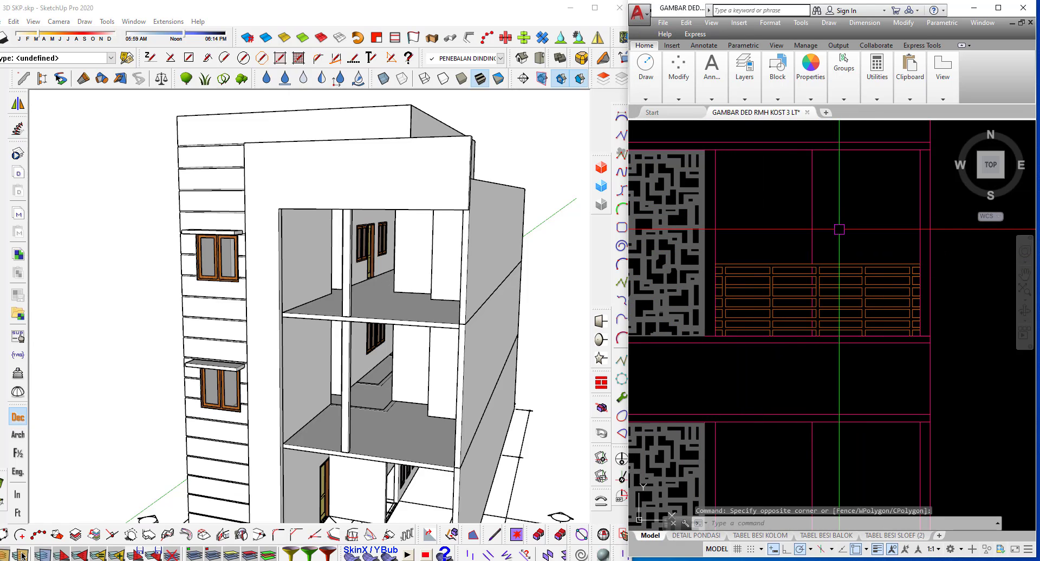
pyautogui.write('d')
pyautogui.press('Return')
pyautogui.scroll(5, 875, 268)
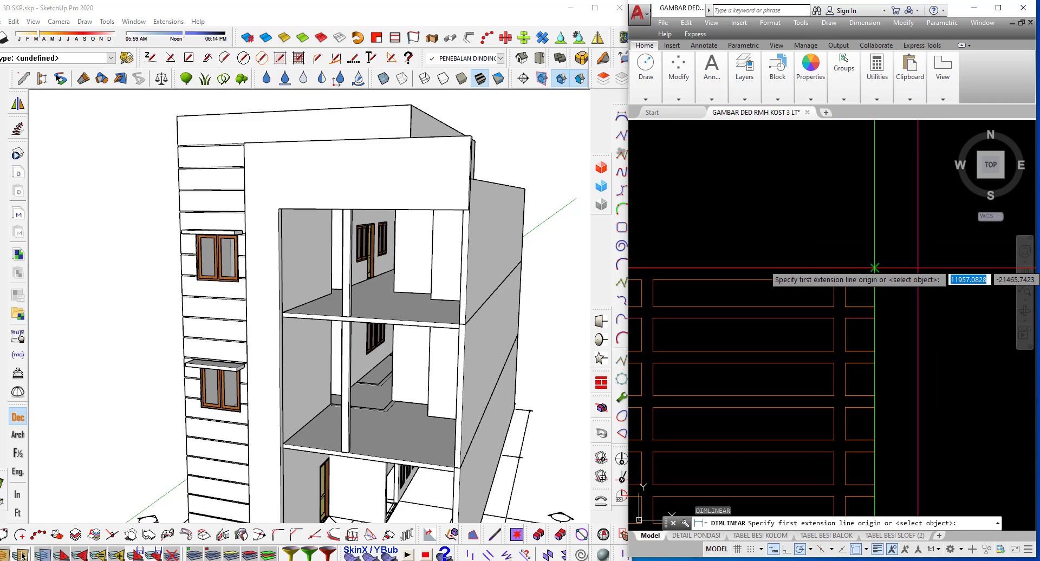
pyautogui.click(874, 267)
pyautogui.scroll(-3, 846, 271)
pyautogui.scroll(3, 813, 303)
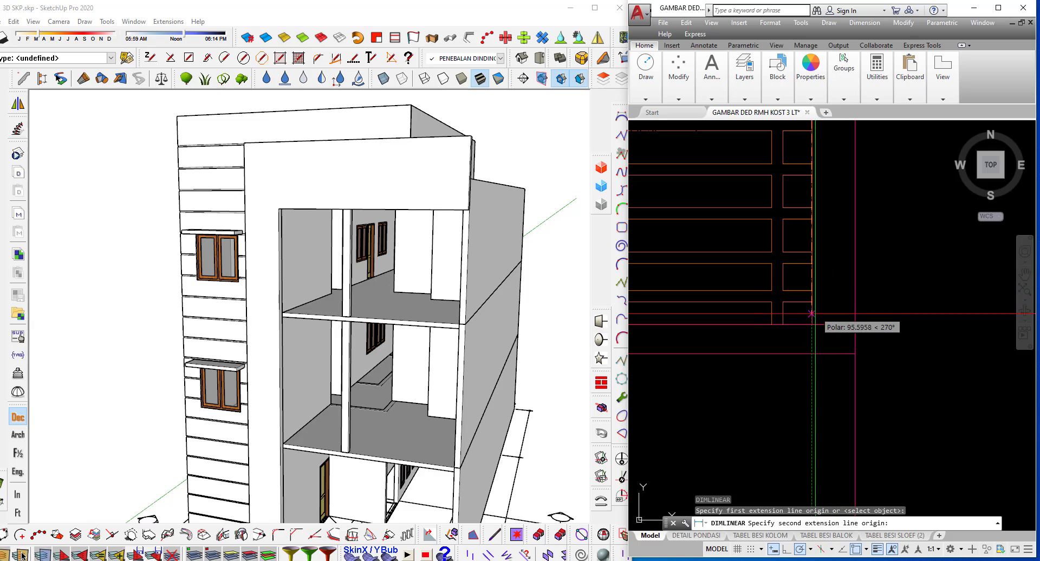
# Pick the second point and place the 100 dimension beside the railing panel.
pyautogui.click(811, 314)
pyautogui.scroll(-3, 867, 309)
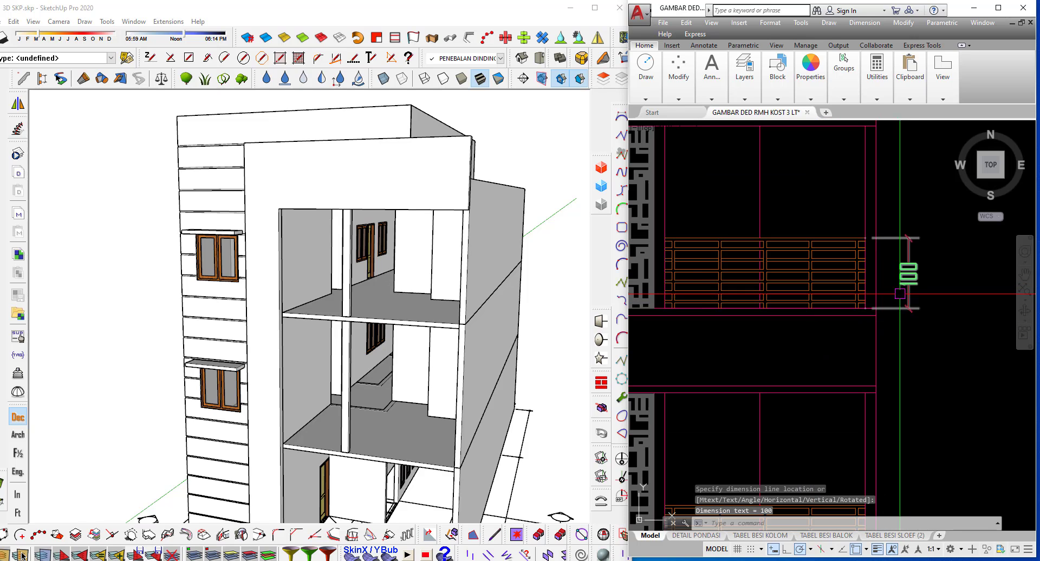
pyautogui.click(900, 294)
pyautogui.scroll(2, 399, 311)
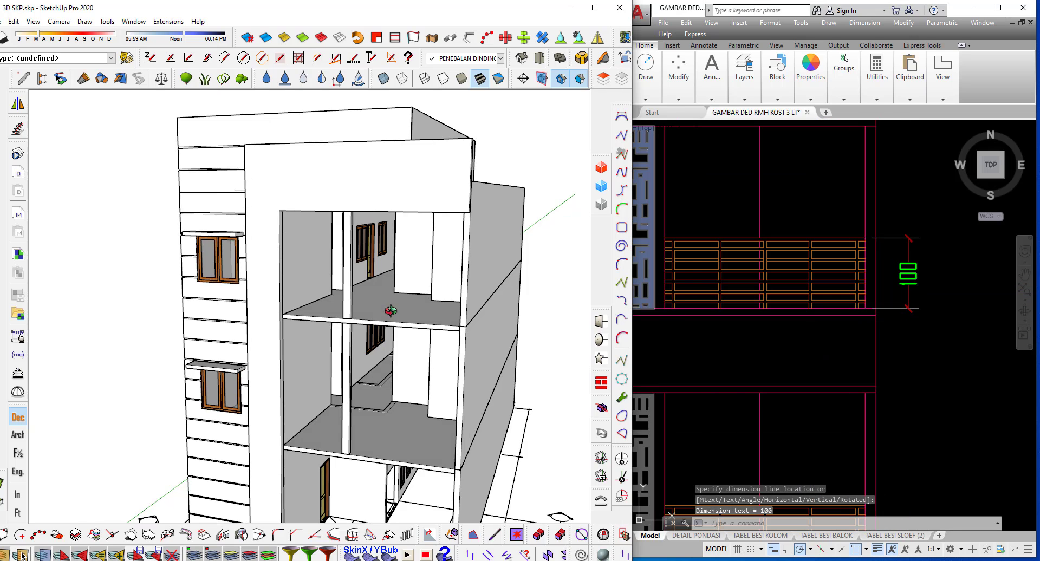
pyautogui.scroll(2, 380, 336)
pyautogui.scroll(2, 352, 358)
pyautogui.scroll(2, 328, 377)
# Pan and zoom the SketchUp view onto the balcony beam's interior edge.
pyautogui.scroll(2, 328, 376)
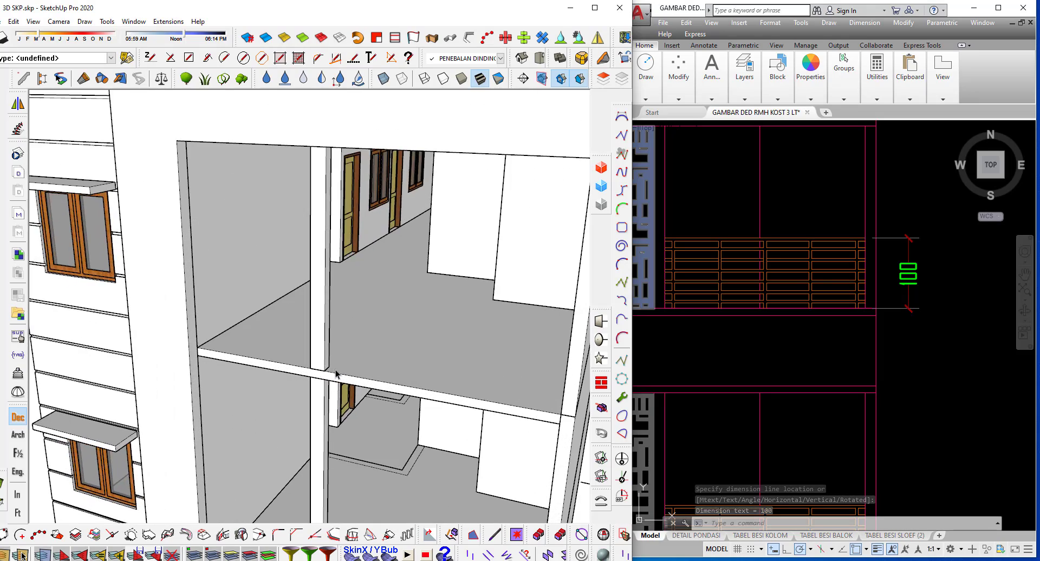
pyautogui.scroll(2, 334, 376)
pyautogui.keyDown('shift'); pyautogui.moveTo(256, 420); pyautogui.dragTo(255, 320, button='middle'); pyautogui.keyUp('shift')
pyautogui.scroll(-2, 301, 342)
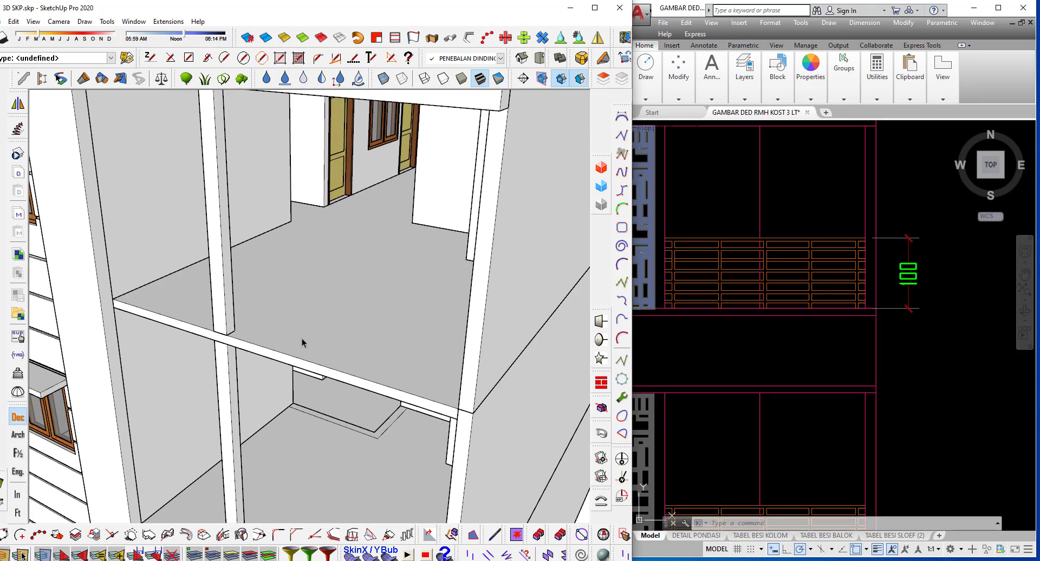
pyautogui.scroll(-3, 309, 340)
pyautogui.scroll(-3, 278, 359)
pyautogui.scroll(3, 252, 360)
pyautogui.scroll(2, 251, 360)
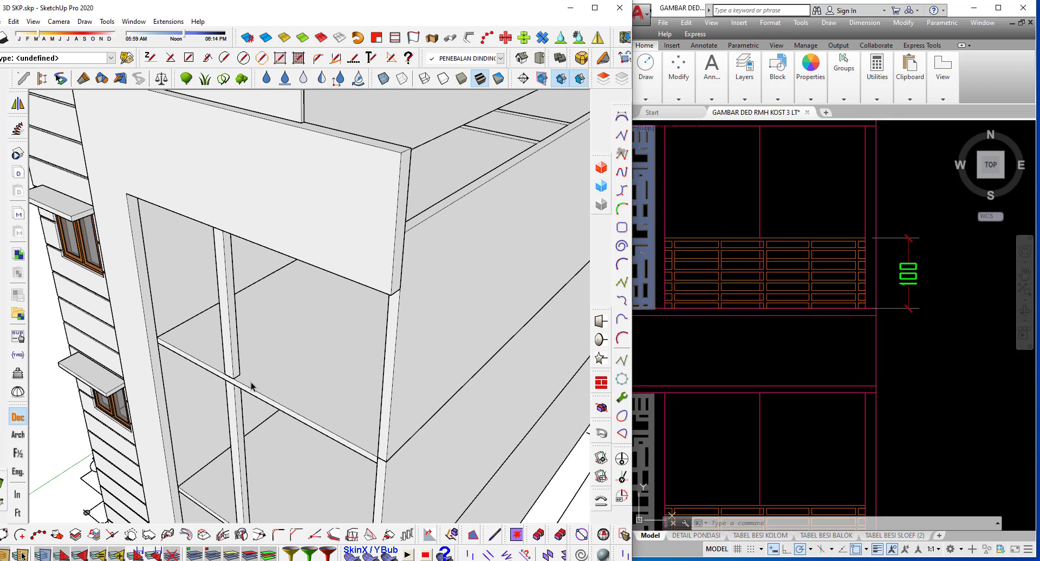
pyautogui.scroll(2, 251, 383)
pyautogui.scroll(2, 247, 386)
# Pull a dashed guide line off the beam edge, parallel to it, marking the railing line.
pyautogui.click(242, 388)
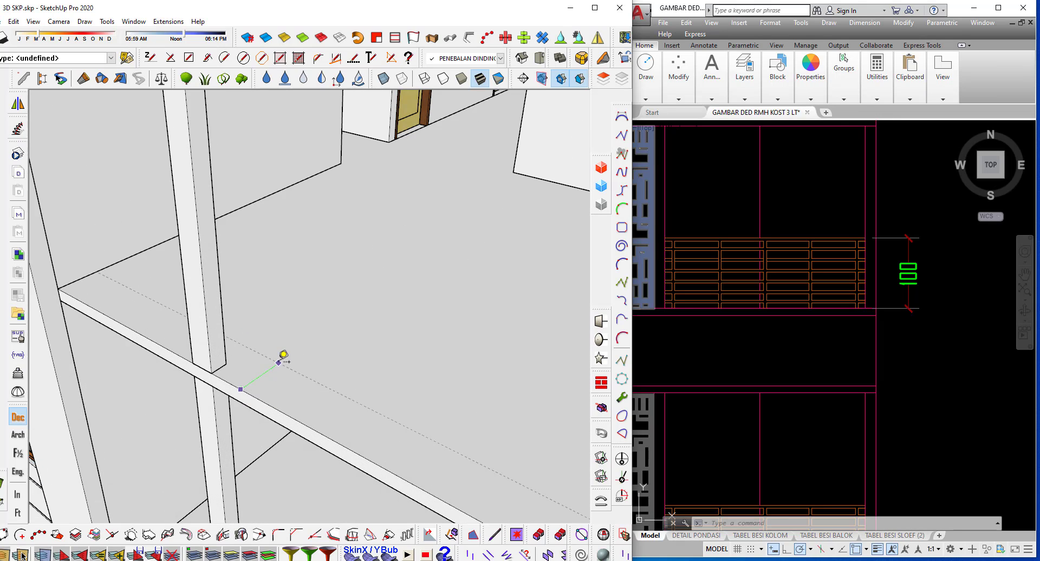
pyautogui.scroll(2, 267, 371)
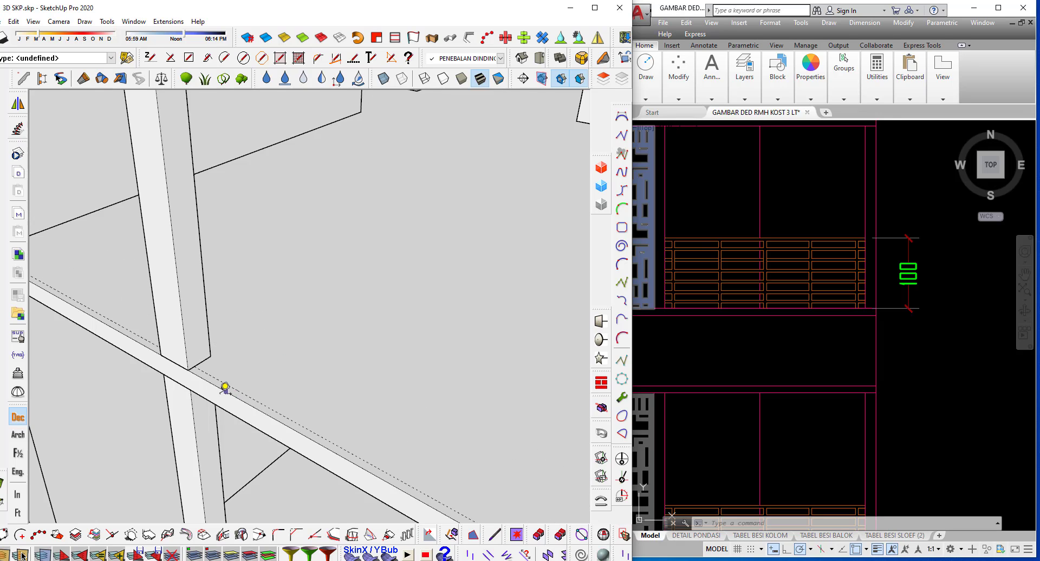
pyautogui.scroll(2, 225, 388)
pyautogui.scroll(1, 198, 365)
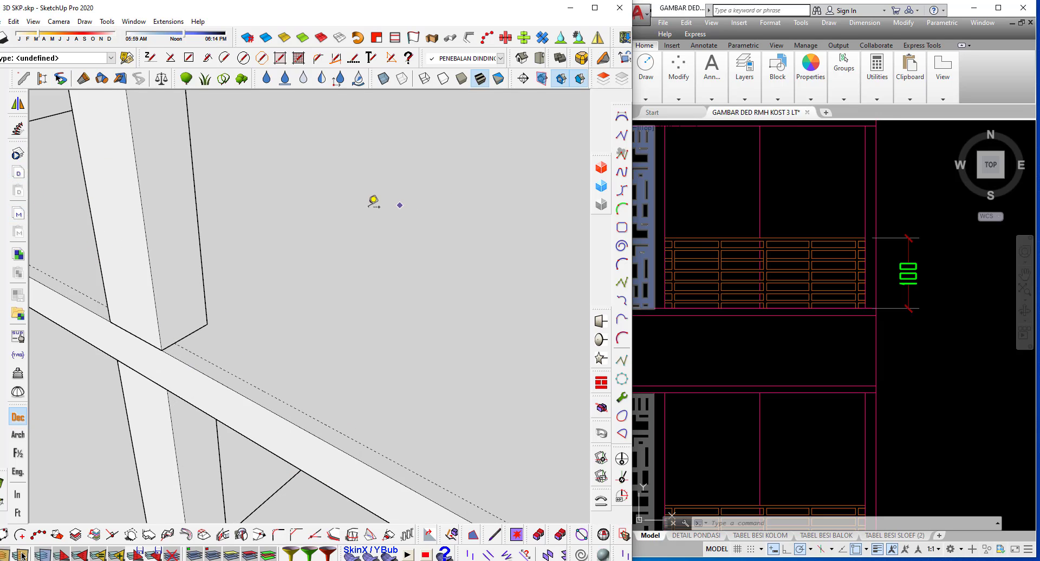
pyautogui.press('l')
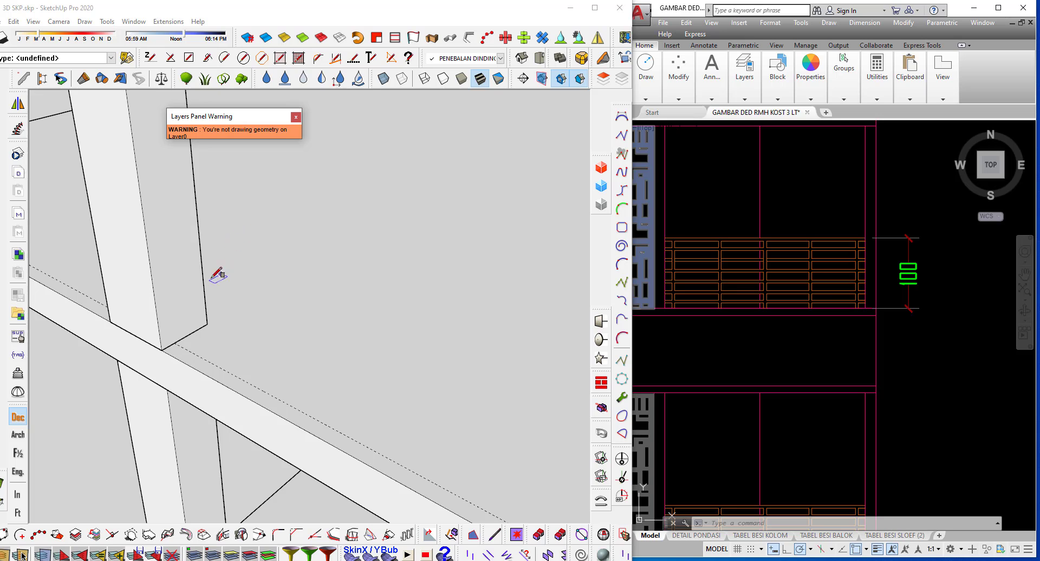
# Maximize SketchUp and enable the Large Tool Set toolbar via View > Toolbars.
pyautogui.click(594, 8)
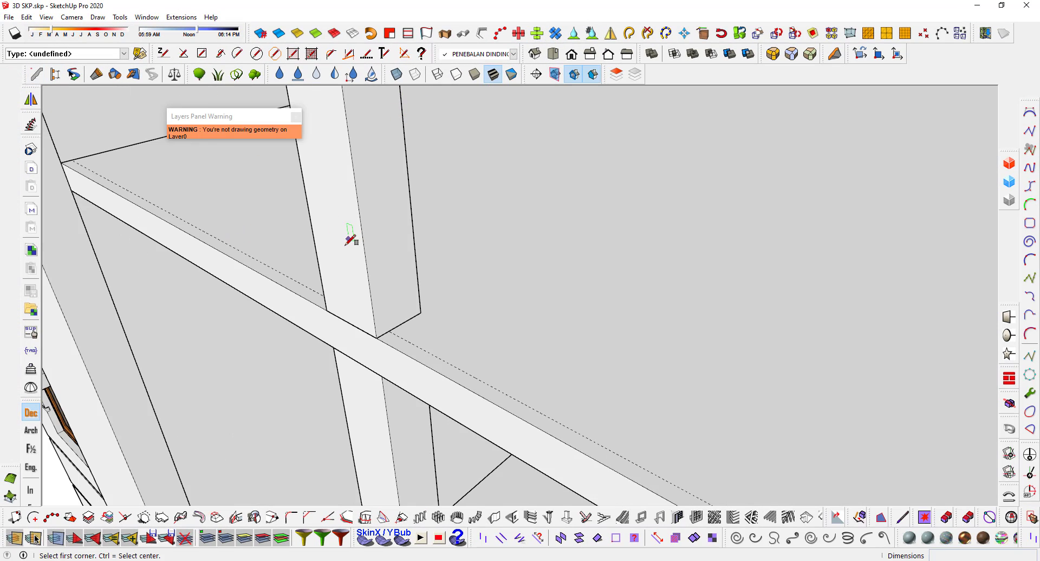
pyautogui.click(46, 17)
pyautogui.click(62, 28)
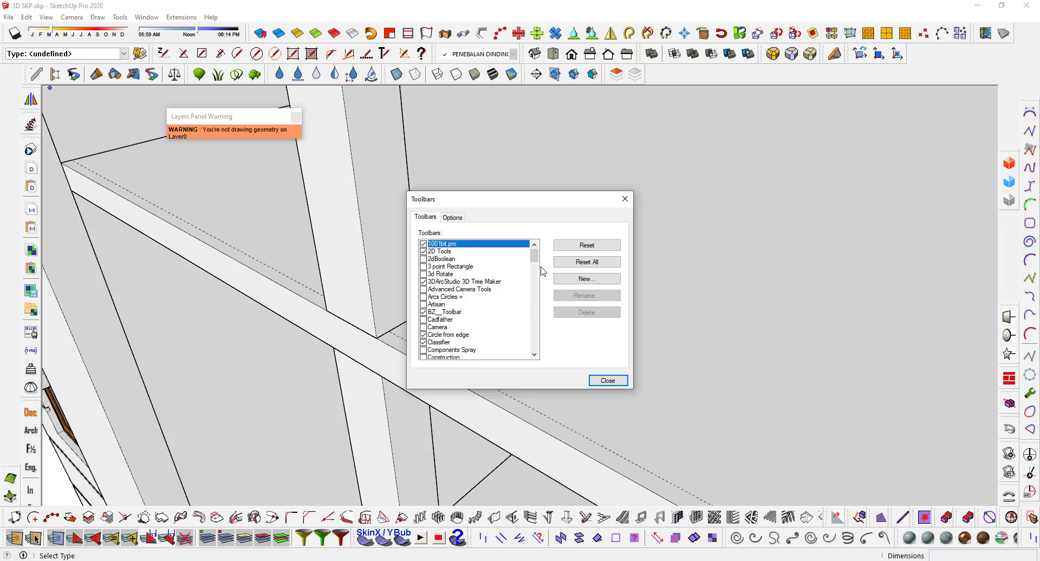
pyautogui.moveTo(538, 260); pyautogui.dragTo(536, 287)
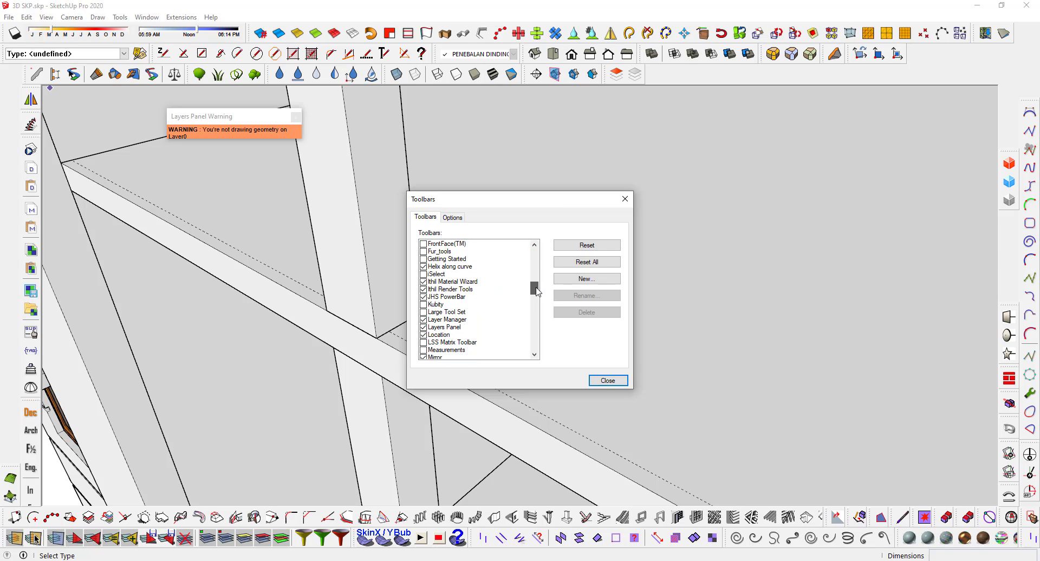
pyautogui.click(424, 313)
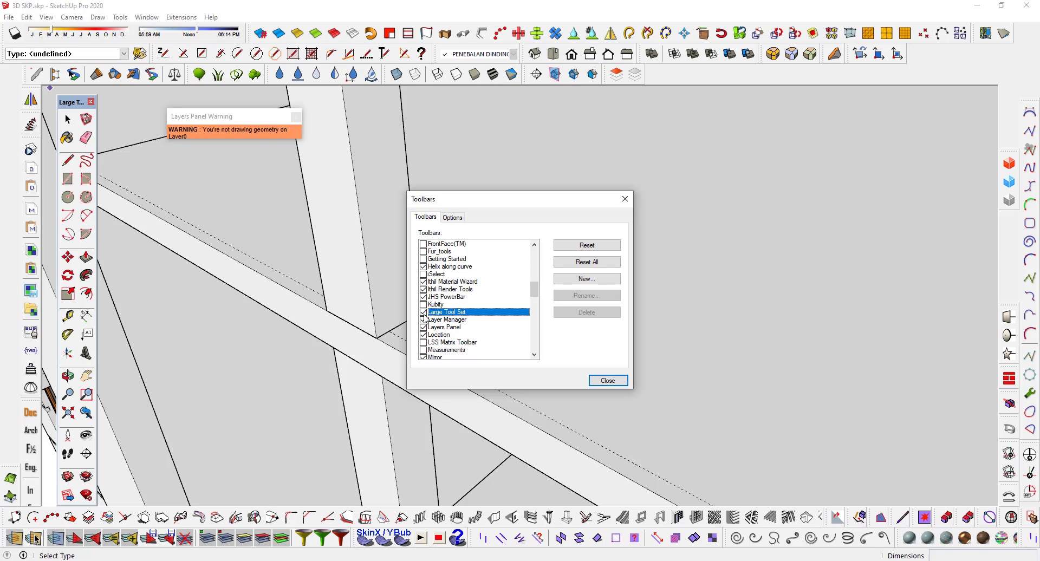
pyautogui.click(625, 199)
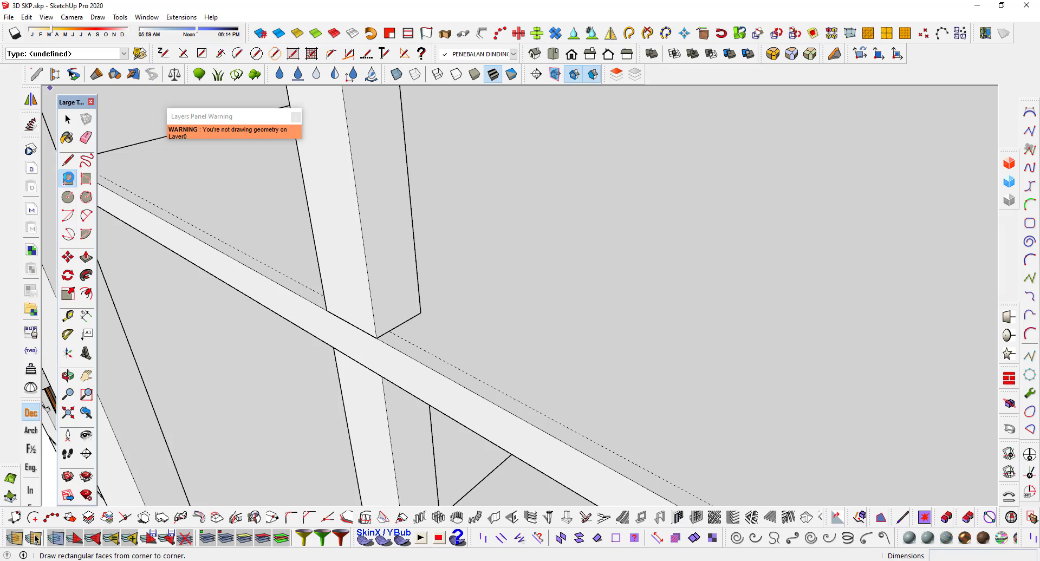
pyautogui.click(68, 178)
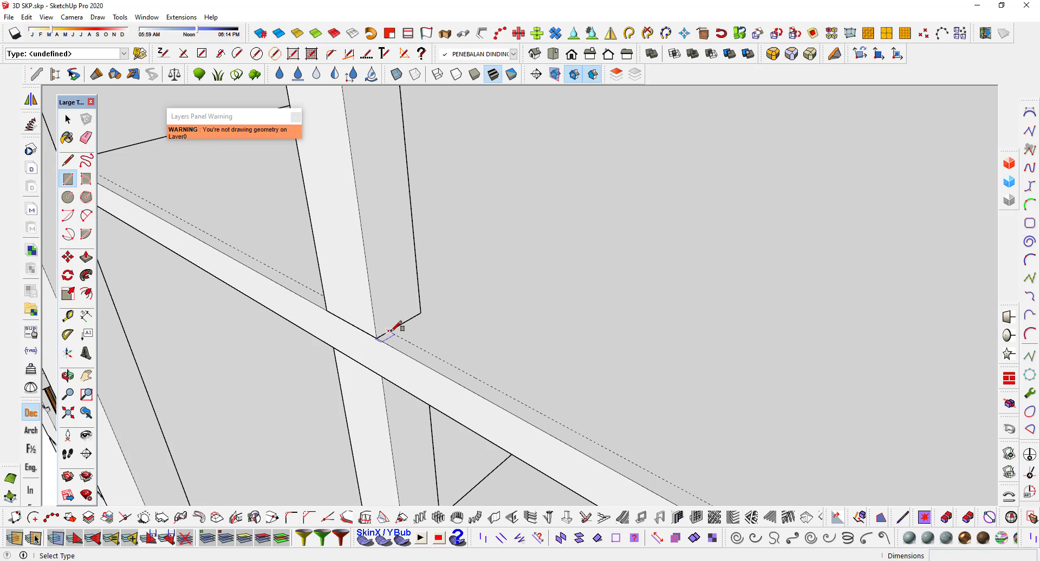
pyautogui.click(394, 328)
pyautogui.scroll(2, 379, 311)
pyautogui.scroll(-3, 509, 317)
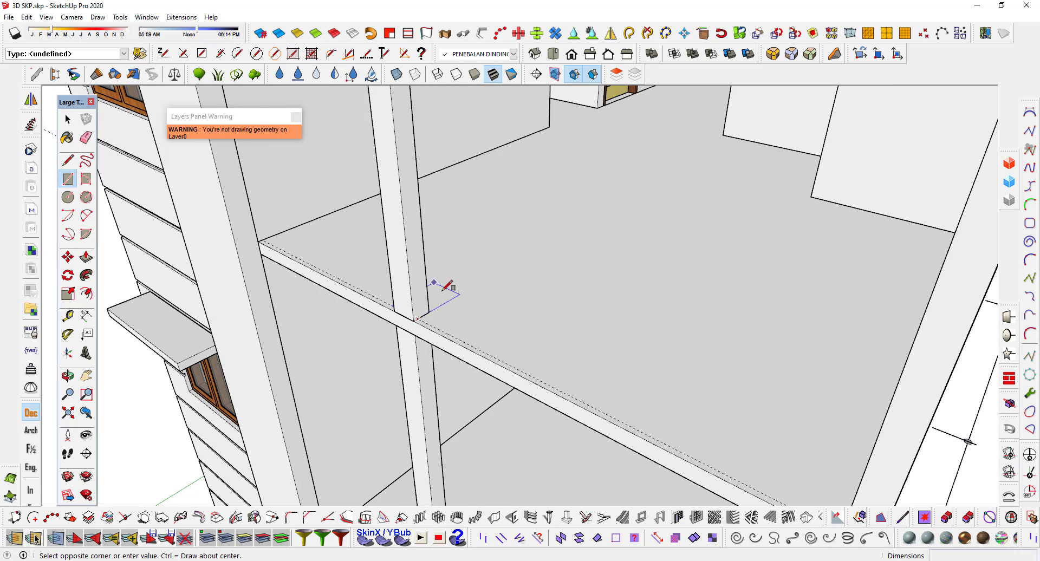
pyautogui.moveTo(445, 291)
pyautogui.mouseDown(button='middle')
pyautogui.moveTo(504, 363)
pyautogui.moveTo(692, 436)
pyautogui.moveTo(891, 438)
pyautogui.mouseUp(button='middle')
pyautogui.scroll(2, 891, 439)
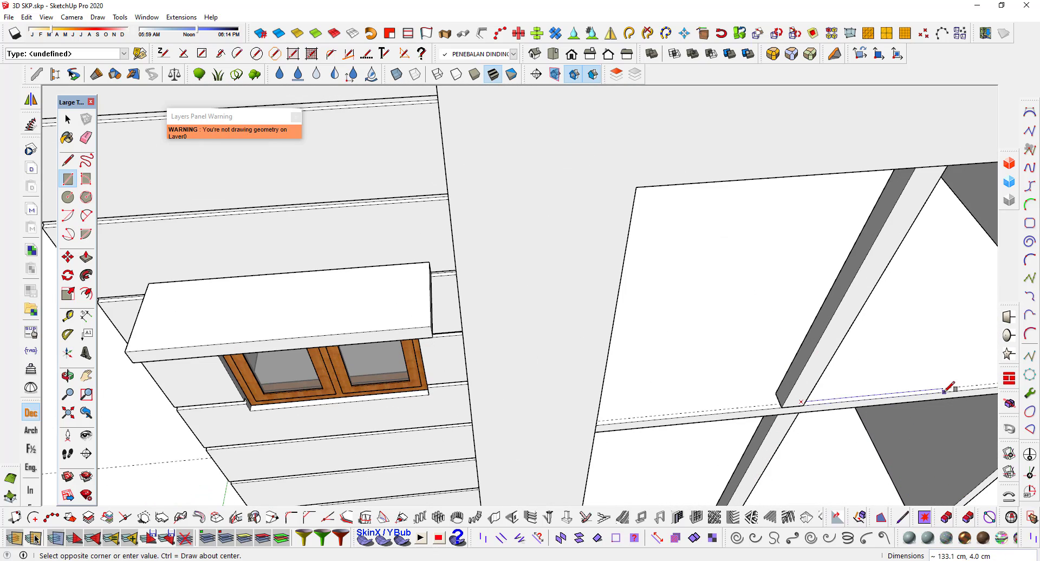
pyautogui.scroll(2, 952, 390)
pyautogui.scroll(2, 867, 379)
pyautogui.scroll(2, 850, 373)
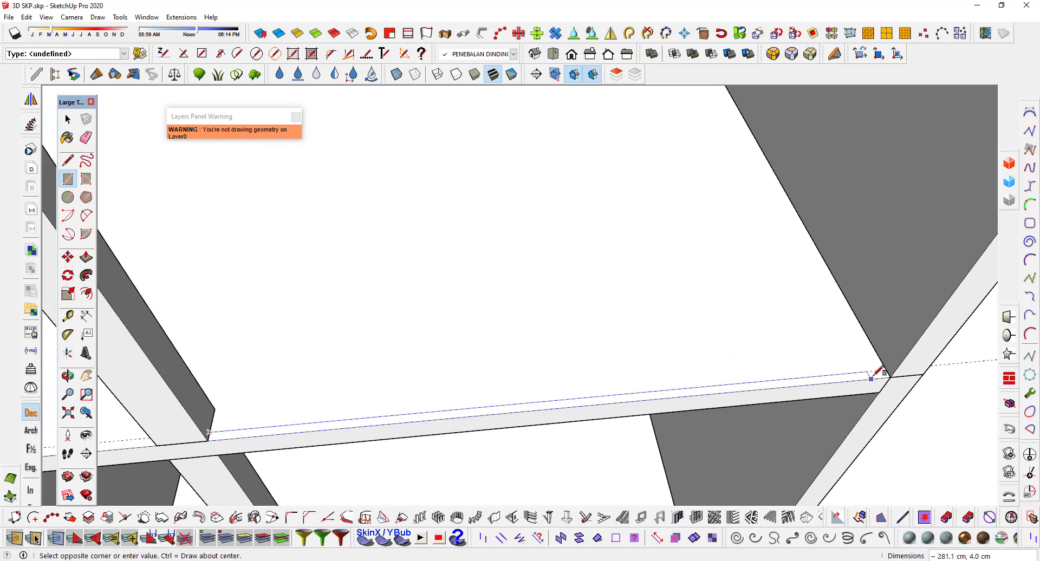
pyautogui.scroll(1, 877, 372)
pyautogui.moveTo(888, 370)
pyautogui.mouseDown(button='middle')
pyautogui.moveTo(590, 348)
pyautogui.moveTo(544, 333)
pyautogui.mouseUp(button='middle')
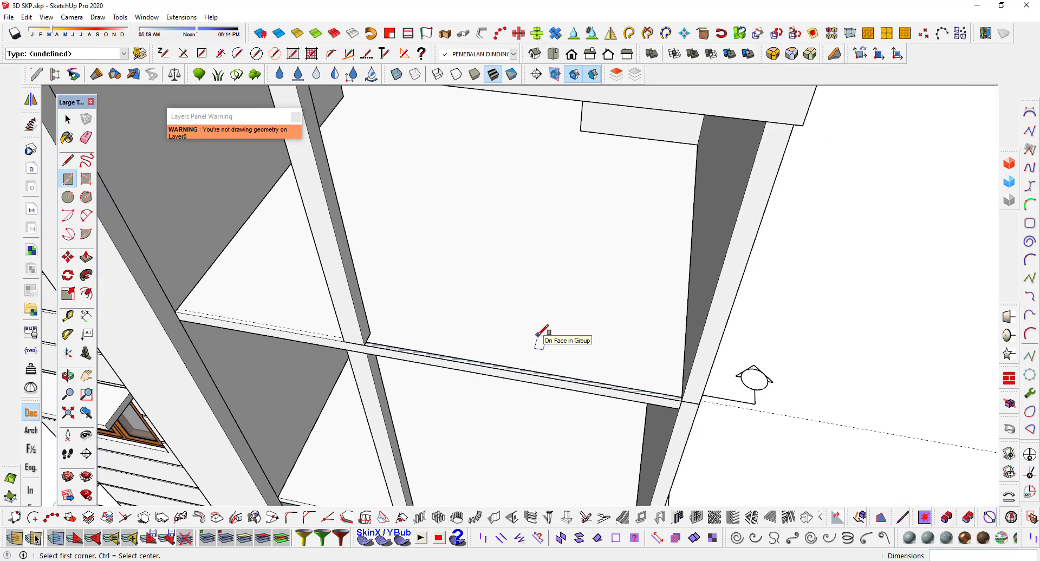
pyautogui.press('space')
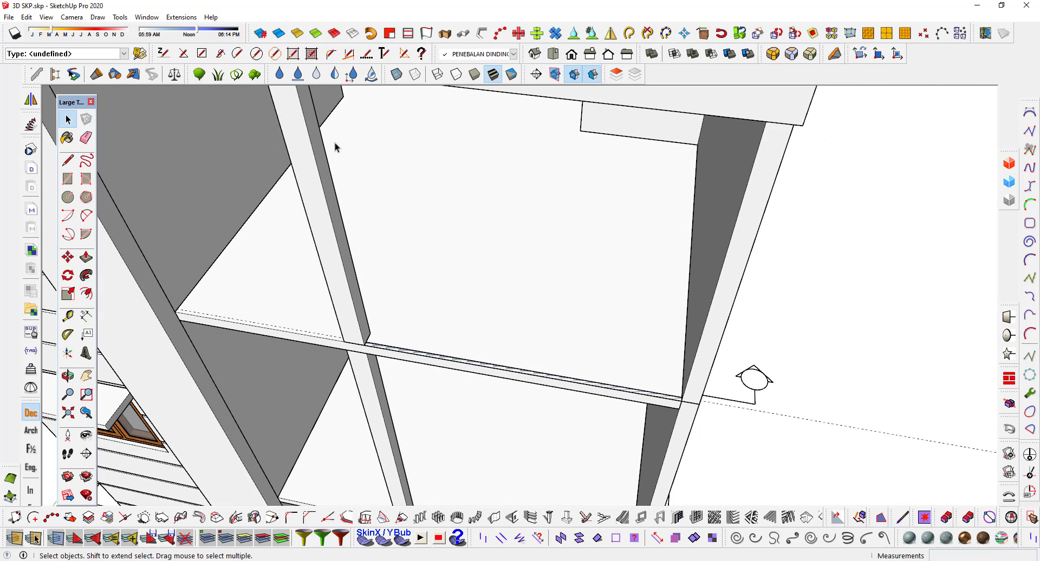
# Show the Default Tray and collapse Styles to reveal the Tags panel.
pyautogui.click(147, 17)
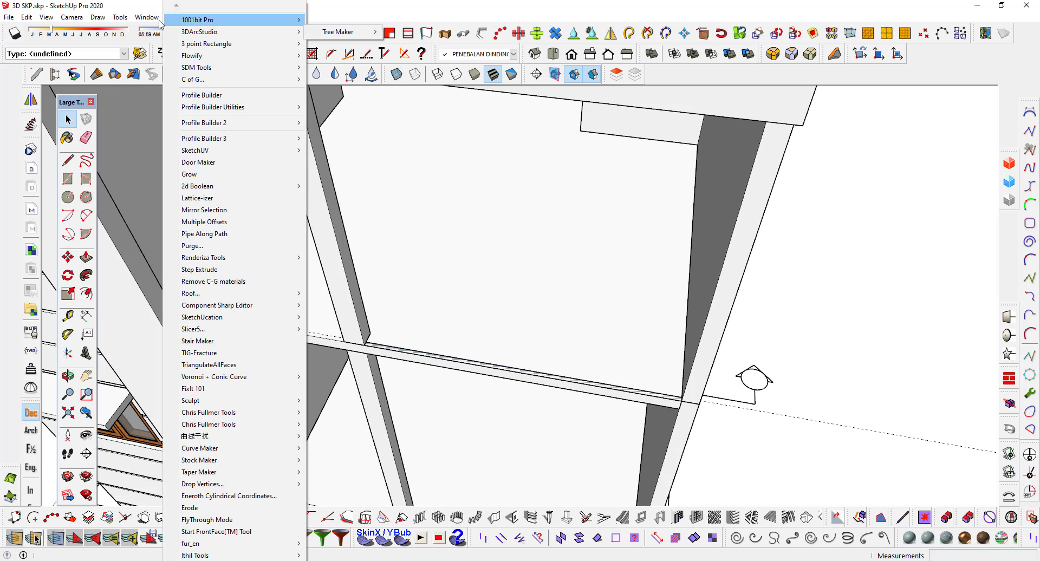
pyautogui.click(274, 31)
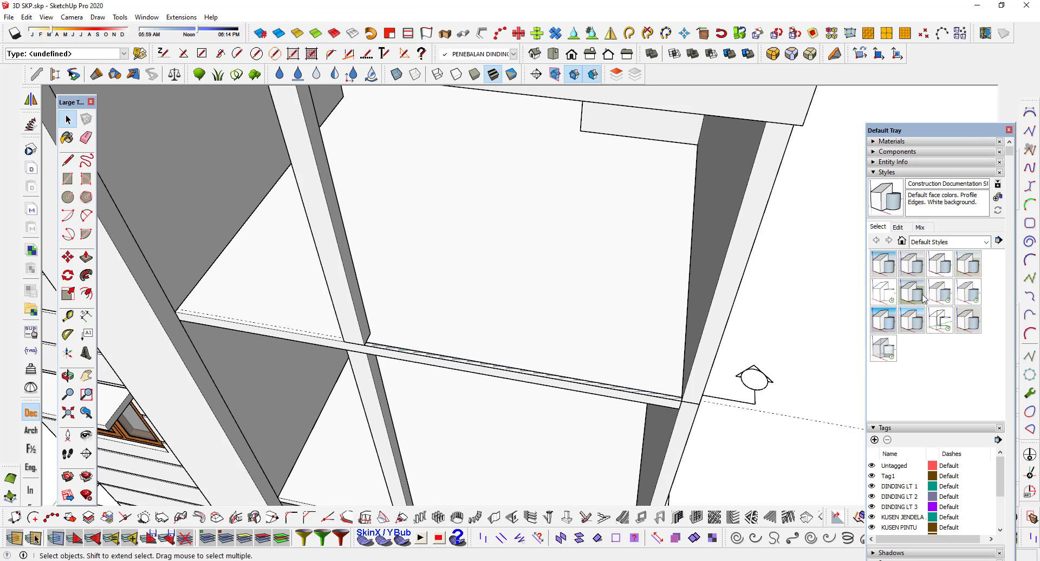
pyautogui.click(889, 173)
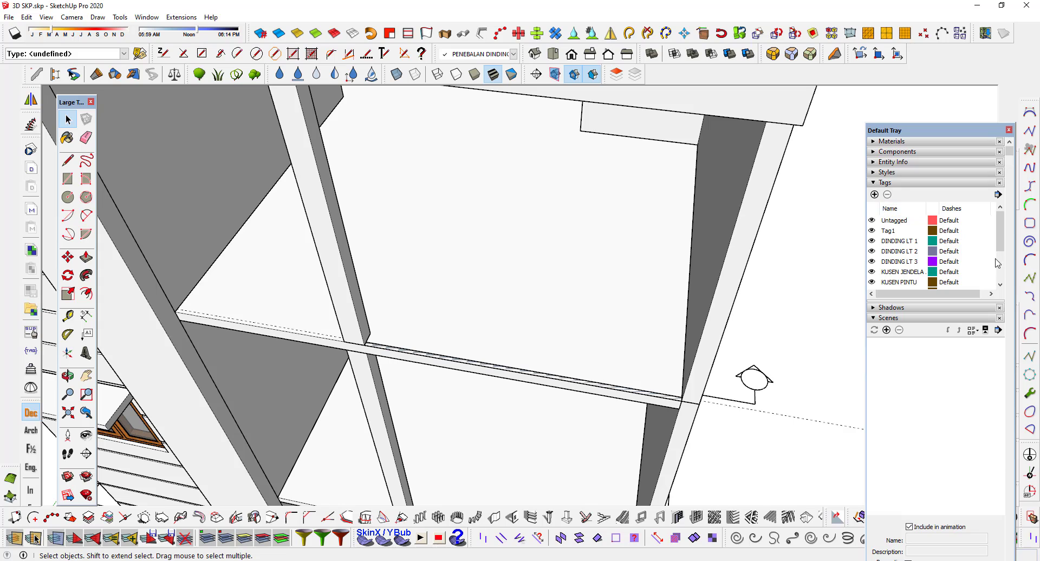
pyautogui.scroll(-5, 998, 264)
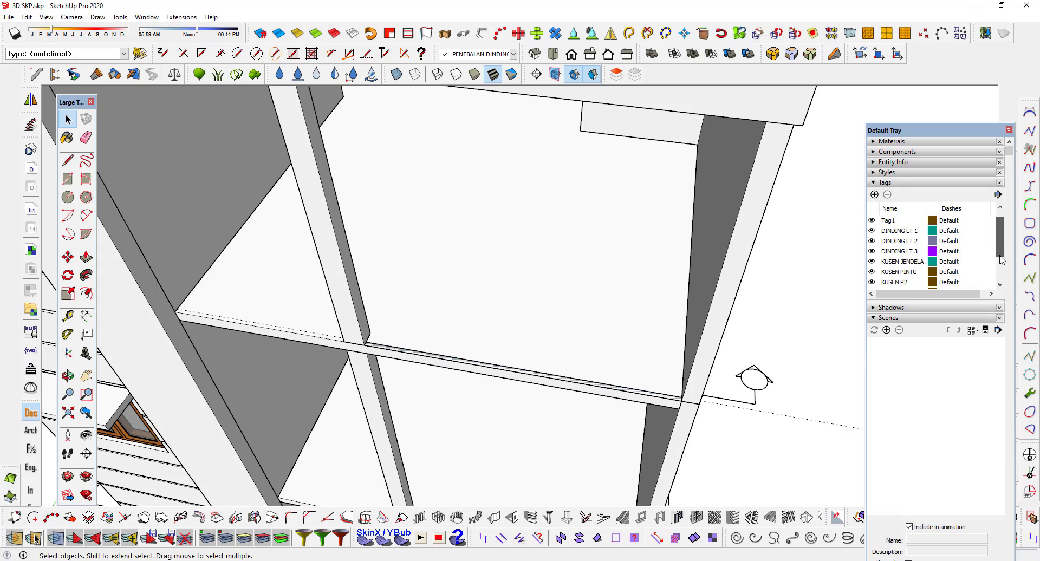
# Add a new tag and rename Tag2 to 'Railing Balkon'.
pyautogui.click(875, 194)
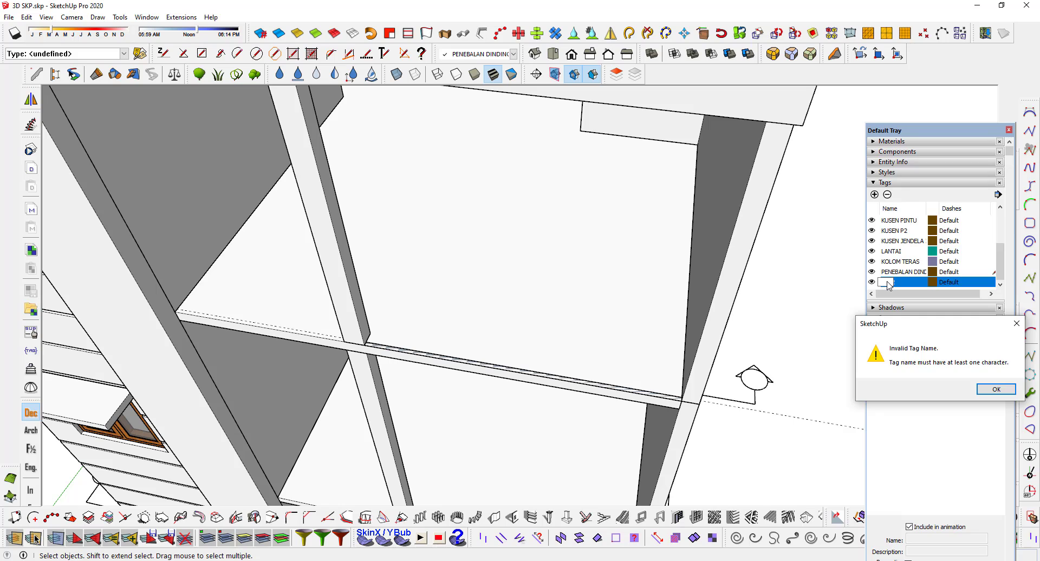
pyautogui.press('Return')
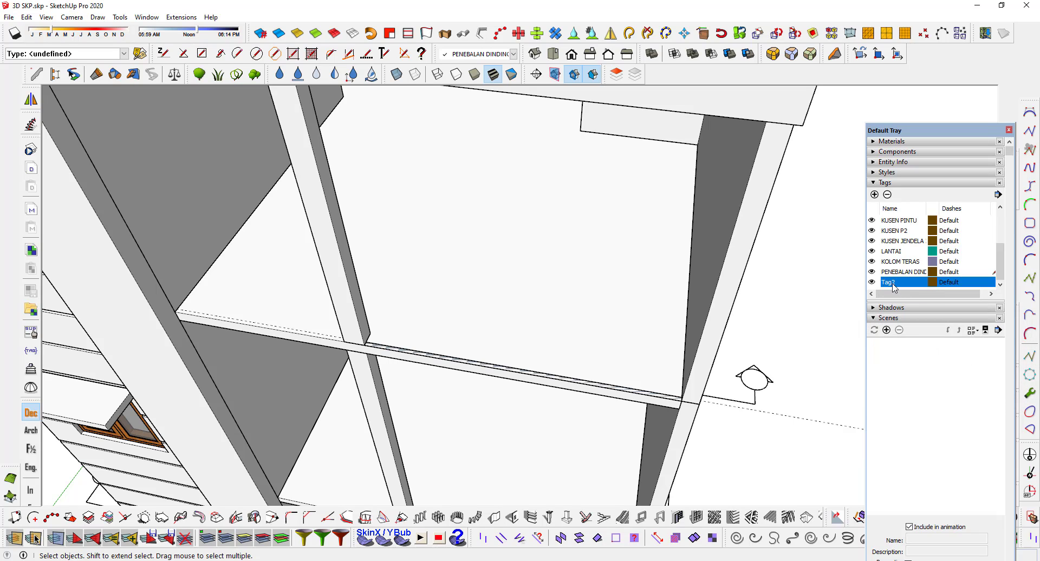
pyautogui.doubleClick(898, 283)
pyautogui.write('Railing Balkon')
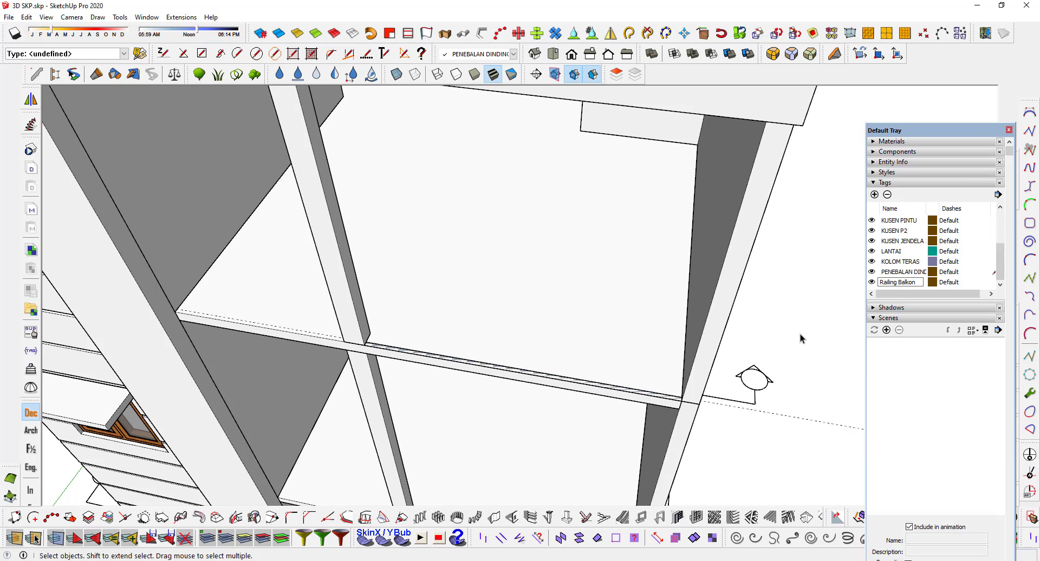
pyautogui.press('Return')
pyautogui.click(991, 293)
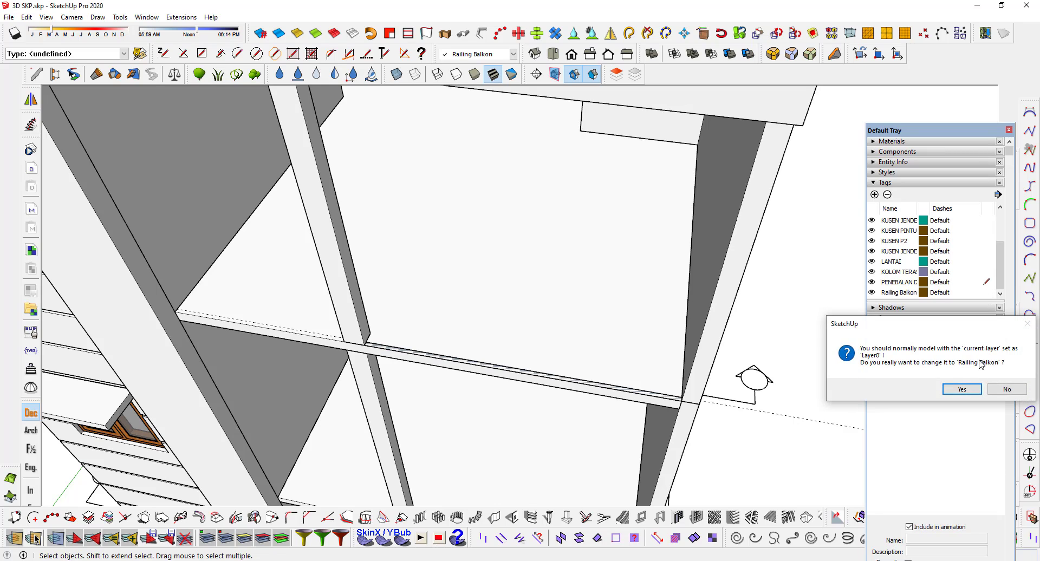
# Confirm Railing Balkon as the current tag and navigate back to the balcony beam.
pyautogui.click(962, 390)
pyautogui.scroll(-3, 526, 312)
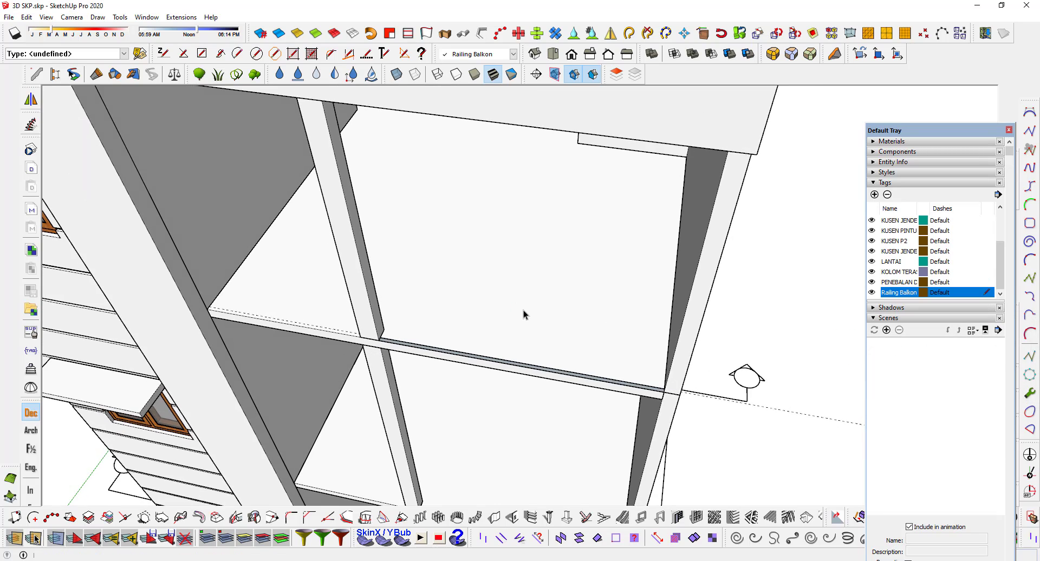
pyautogui.scroll(-5, 524, 312)
pyautogui.moveTo(525, 313)
pyautogui.mouseDown(button='middle')
pyautogui.moveTo(485, 277)
pyautogui.moveTo(466, 293)
pyautogui.moveTo(454, 330)
pyautogui.mouseUp(button='middle')
pyautogui.scroll(5, 455, 304)
pyautogui.scroll(2, 454, 329)
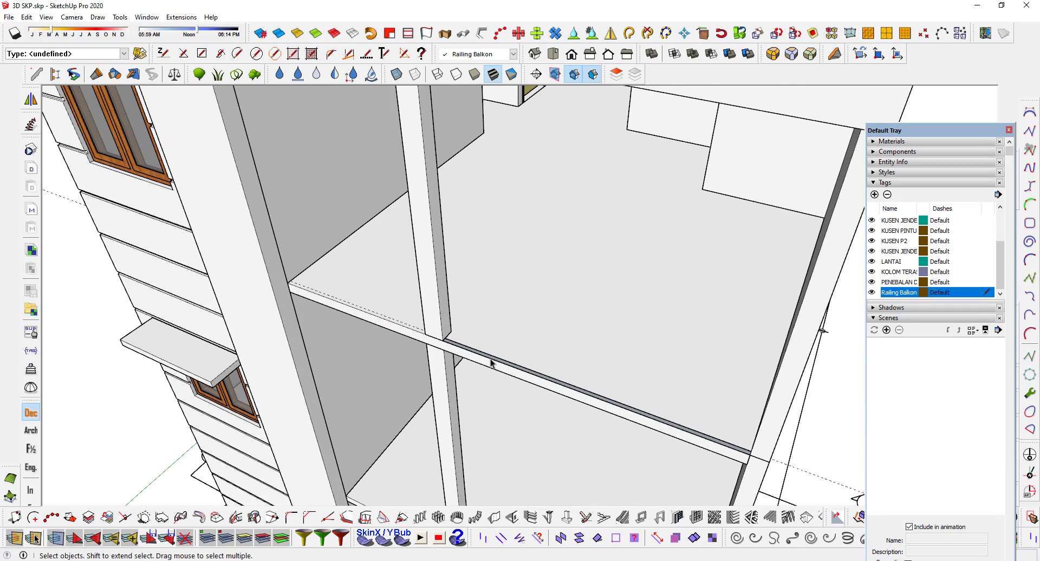
pyautogui.scroll(2, 460, 356)
pyautogui.scroll(2, 455, 351)
pyautogui.scroll(1, 448, 342)
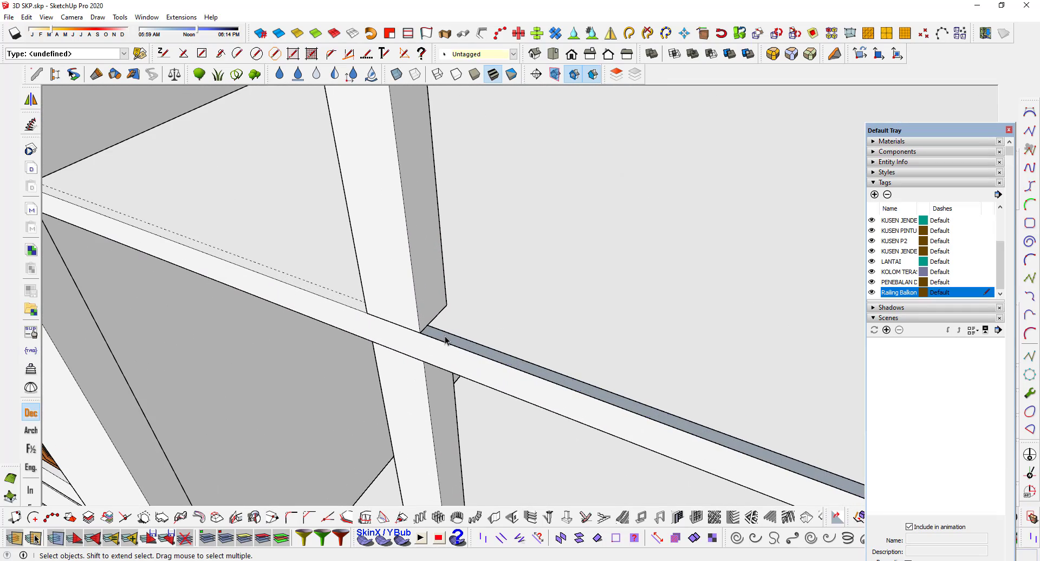
# Assign the balcony beam's top face to the Railing Balkon tag.
pyautogui.click(446, 340)
pyautogui.scroll(-3, 446, 340)
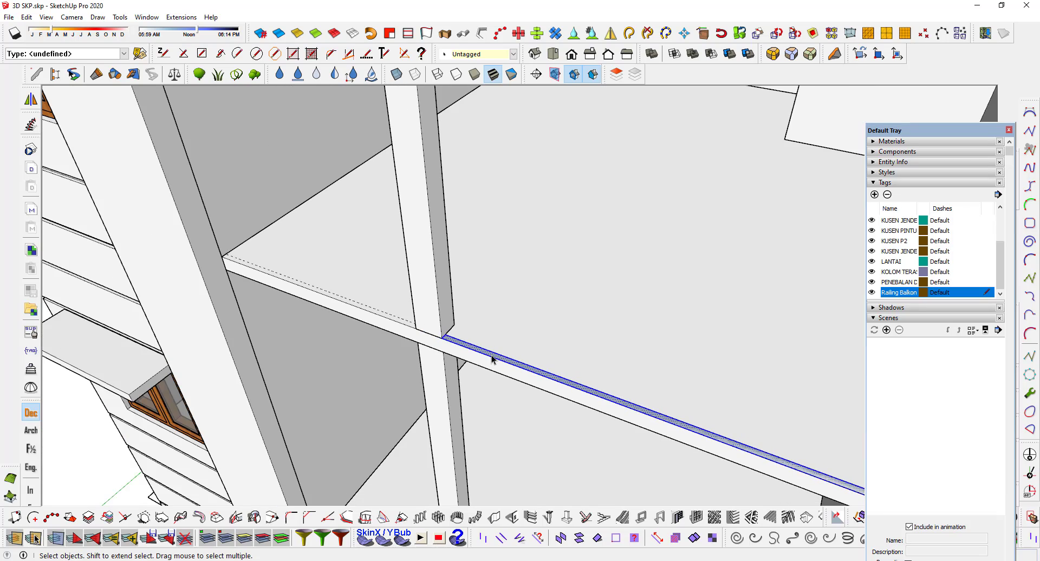
pyautogui.moveTo(493, 358)
pyautogui.mouseDown(button='middle')
pyautogui.moveTo(343, 362)
pyautogui.moveTo(295, 486)
pyautogui.moveTo(395, 324)
pyautogui.moveTo(651, 372)
pyautogui.mouseUp(button='middle')
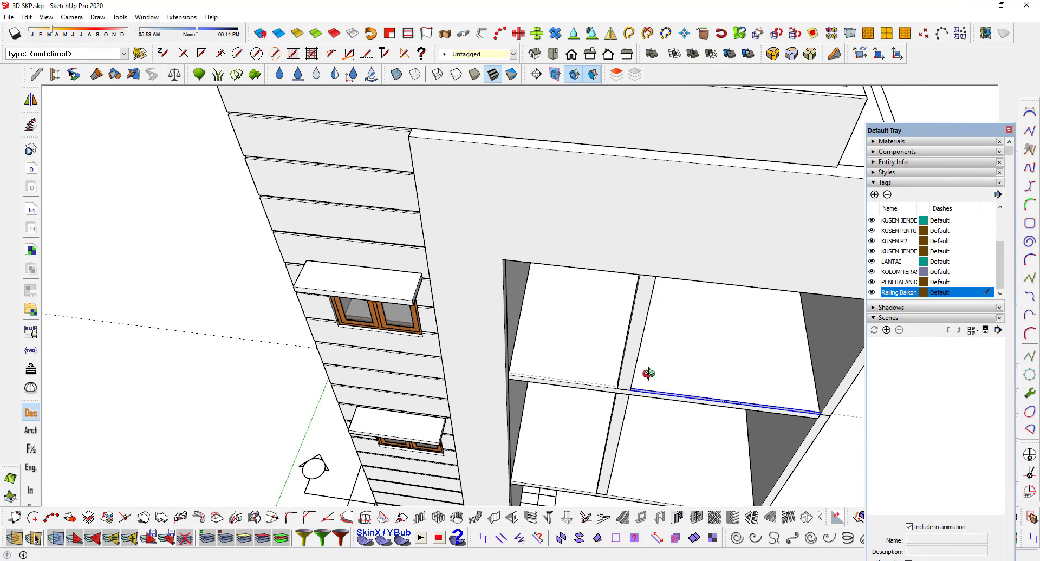
pyautogui.click(490, 54)
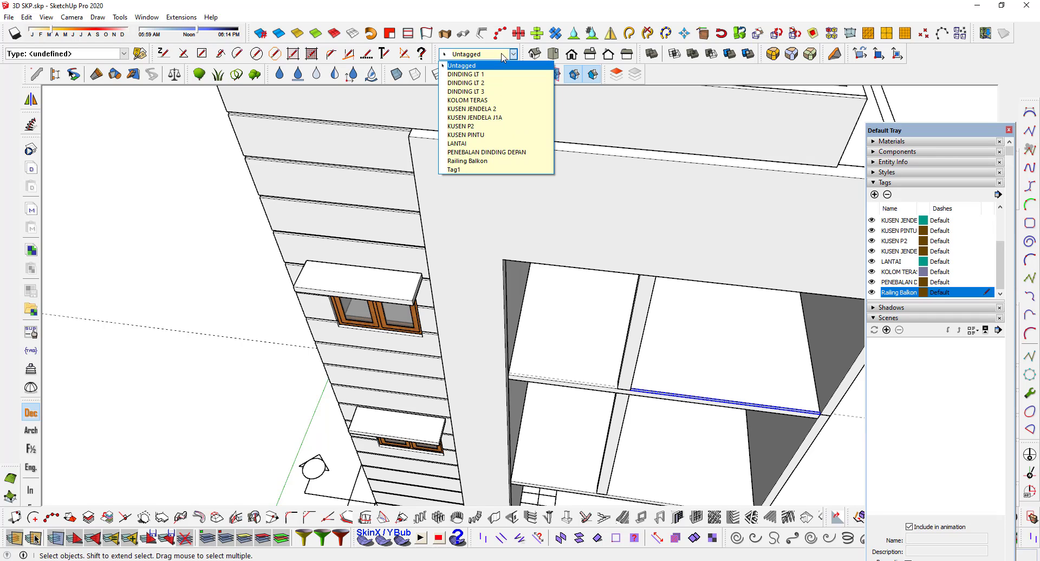
pyautogui.click(483, 161)
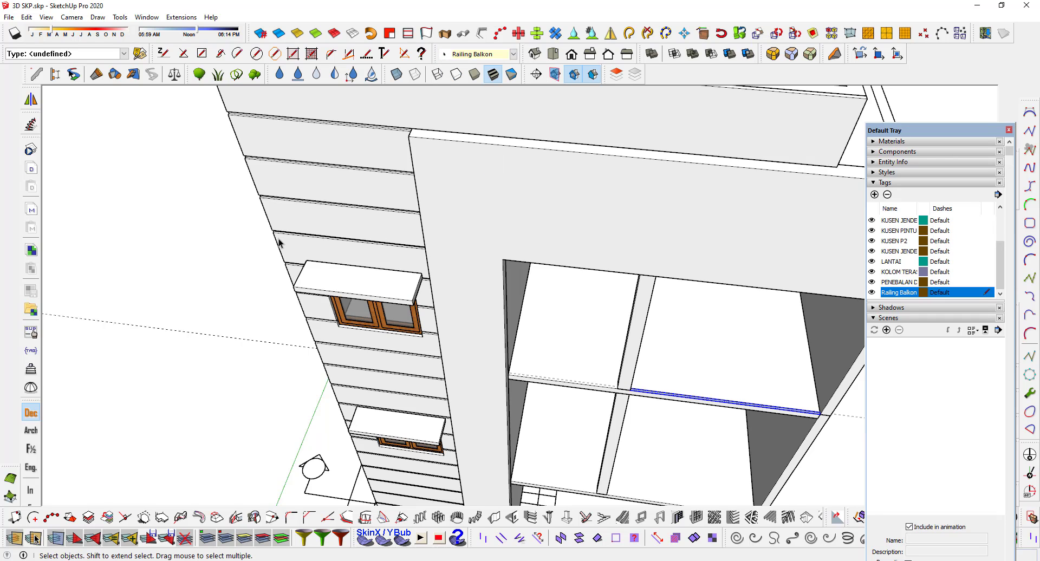
pyautogui.scroll(-5, 279, 242)
pyautogui.moveTo(249, 260)
pyautogui.mouseDown(button='middle')
pyautogui.moveTo(197, 302)
pyautogui.moveTo(455, 365)
pyautogui.mouseUp(button='middle')
# Pull the balcony beam's top face up into a wall, then restore SketchUp beside AutoCAD.
pyautogui.scroll(5, 403, 301)
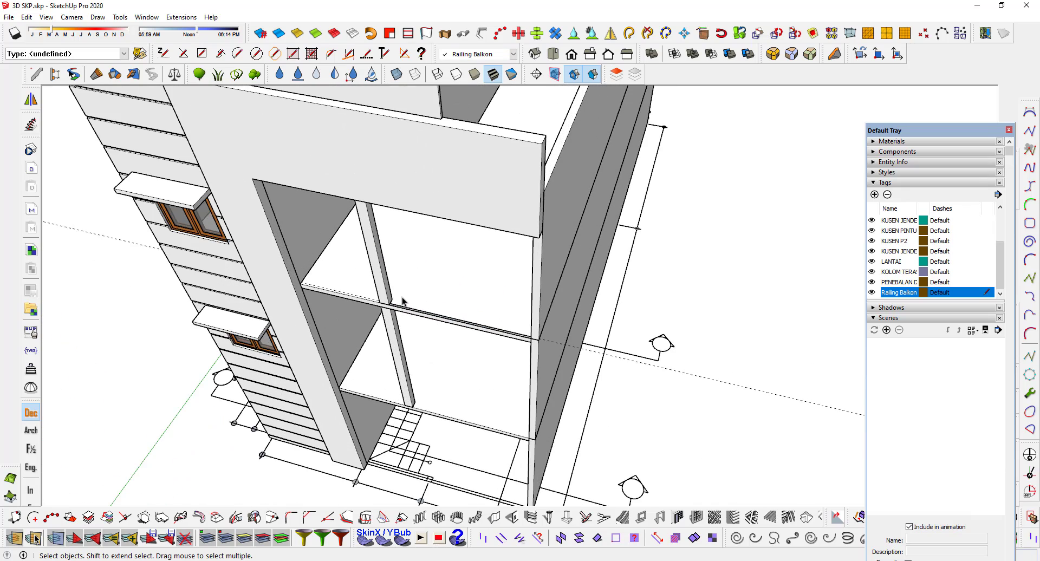
pyautogui.scroll(3, 402, 302)
pyautogui.scroll(2, 390, 312)
pyautogui.scroll(1, 388, 315)
pyautogui.press('p')
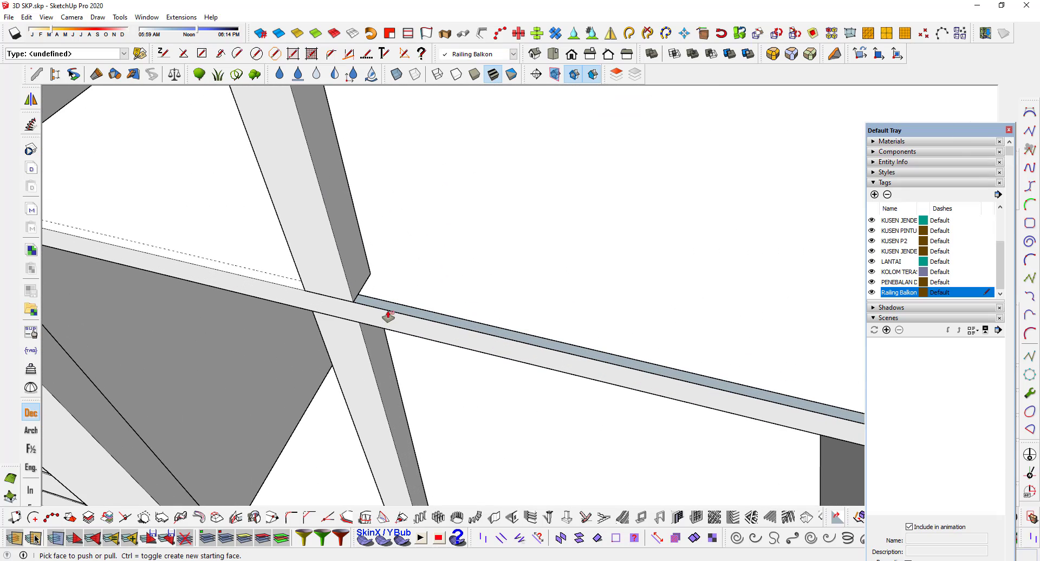
pyautogui.click(385, 309)
pyautogui.scroll(-3, 360, 260)
pyautogui.scroll(-2, 370, 258)
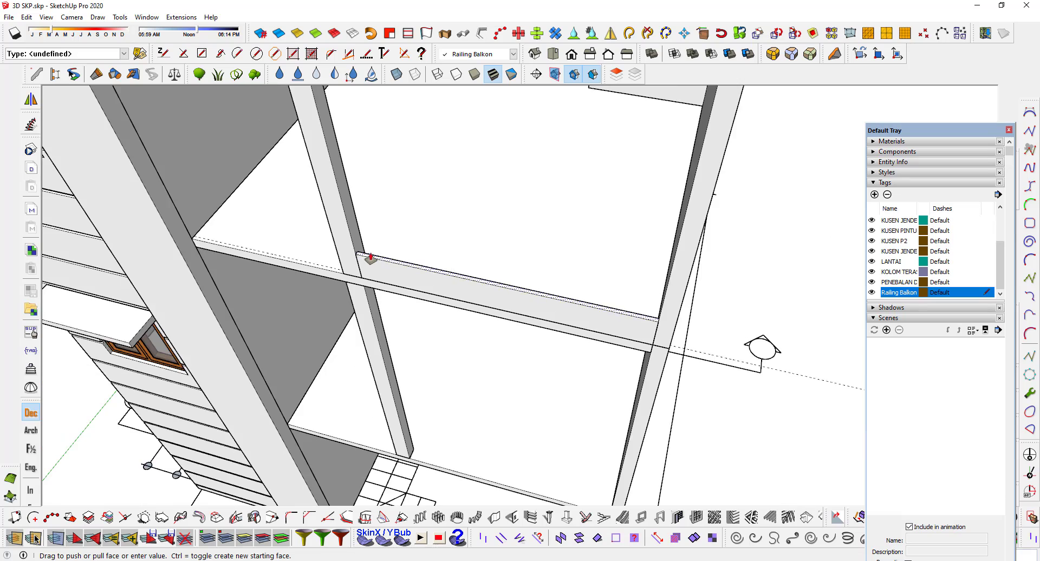
pyautogui.scroll(-4, 495, 248)
pyautogui.moveTo(569, 249); pyautogui.dragTo(611, 172, button='middle')
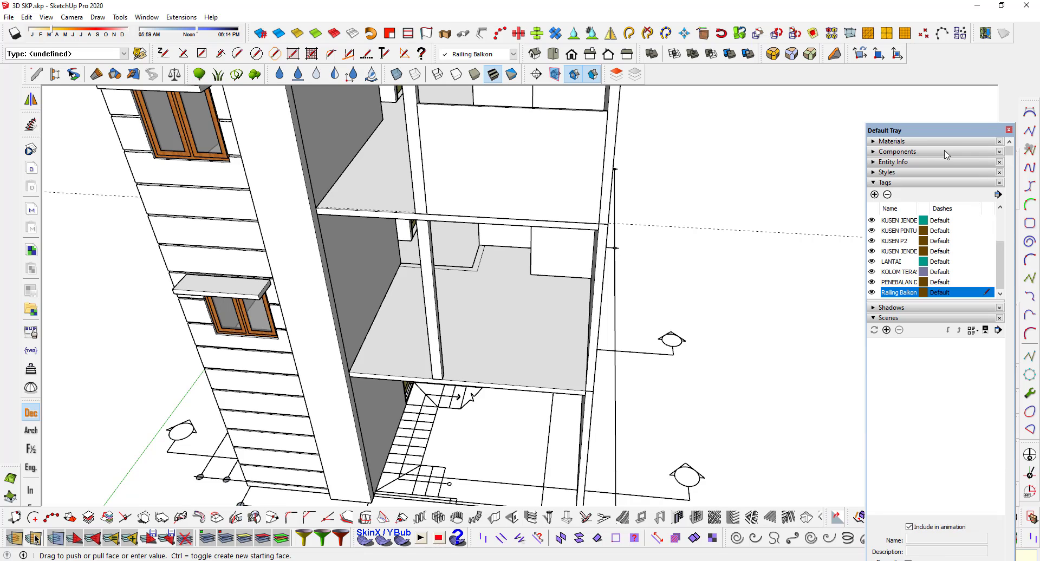
pyautogui.click(1002, 5)
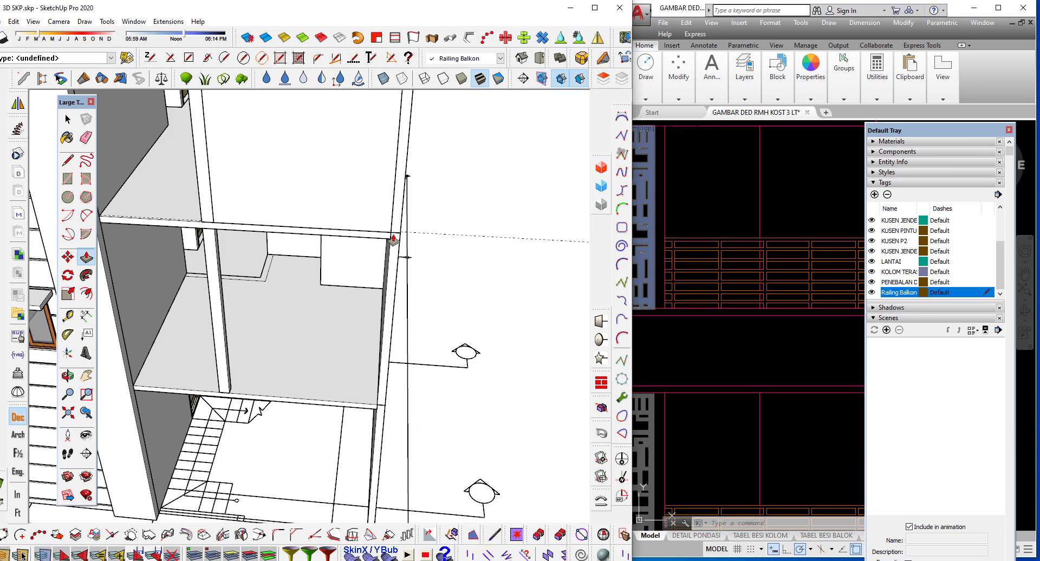
# Move the floating Default Tray aside and close it.
pyautogui.scroll(-3, 301, 267)
pyautogui.scroll(-2, 299, 206)
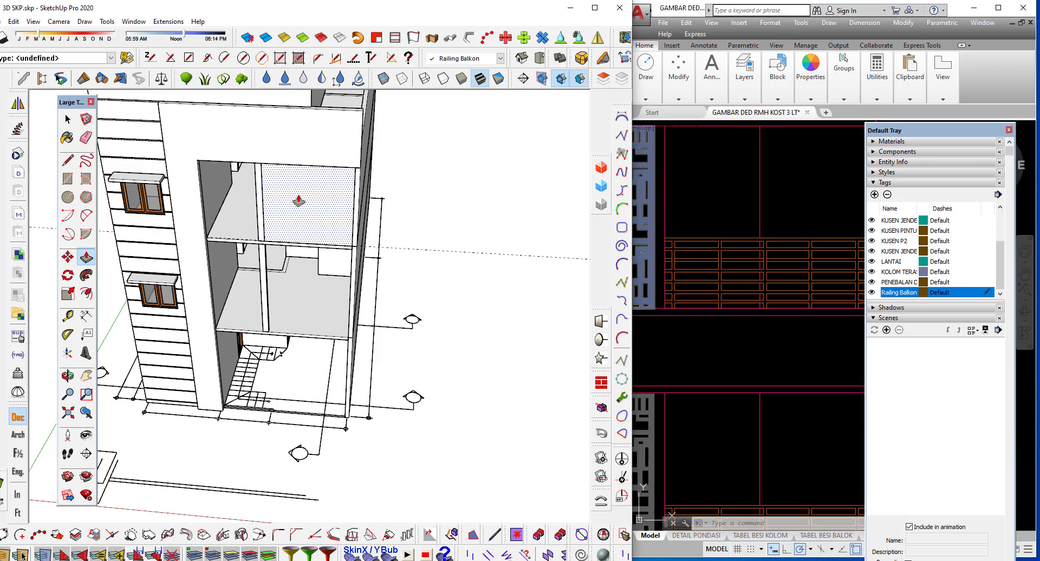
pyautogui.scroll(3, 299, 216)
pyautogui.scroll(4, 268, 261)
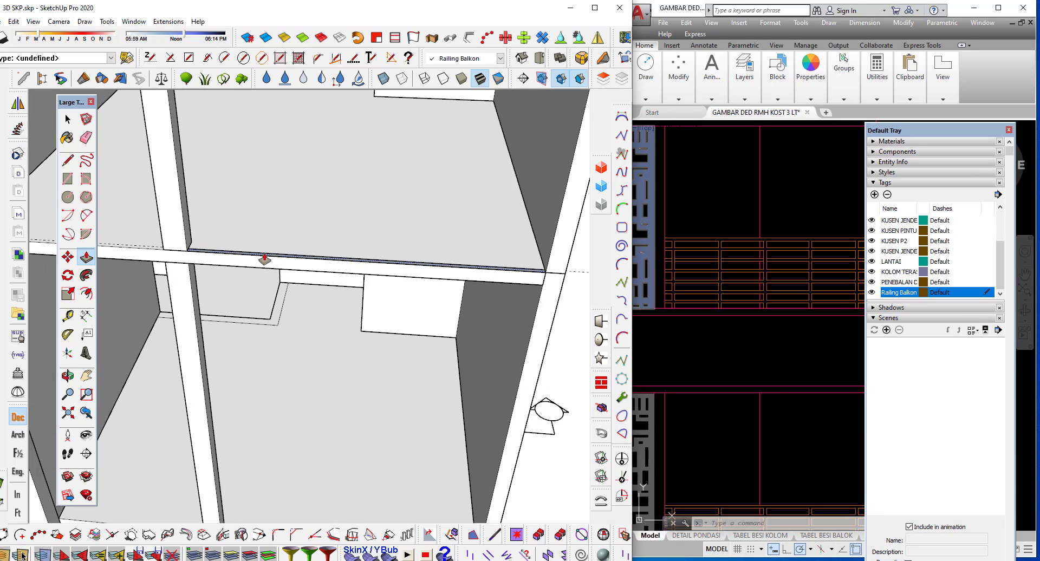
pyautogui.scroll(2, 258, 201)
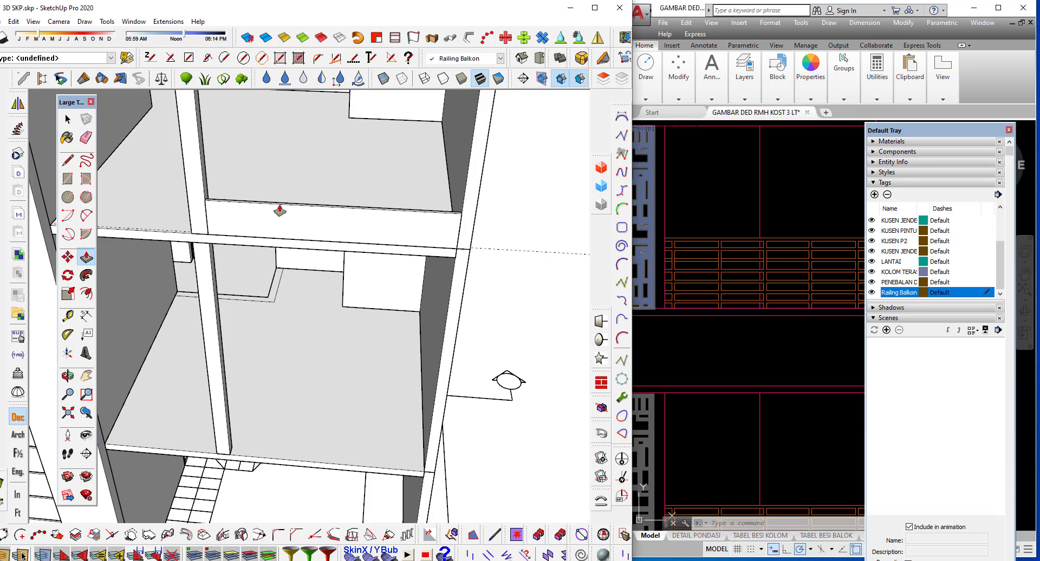
pyautogui.moveTo(1000, 135); pyautogui.dragTo(772, 157)
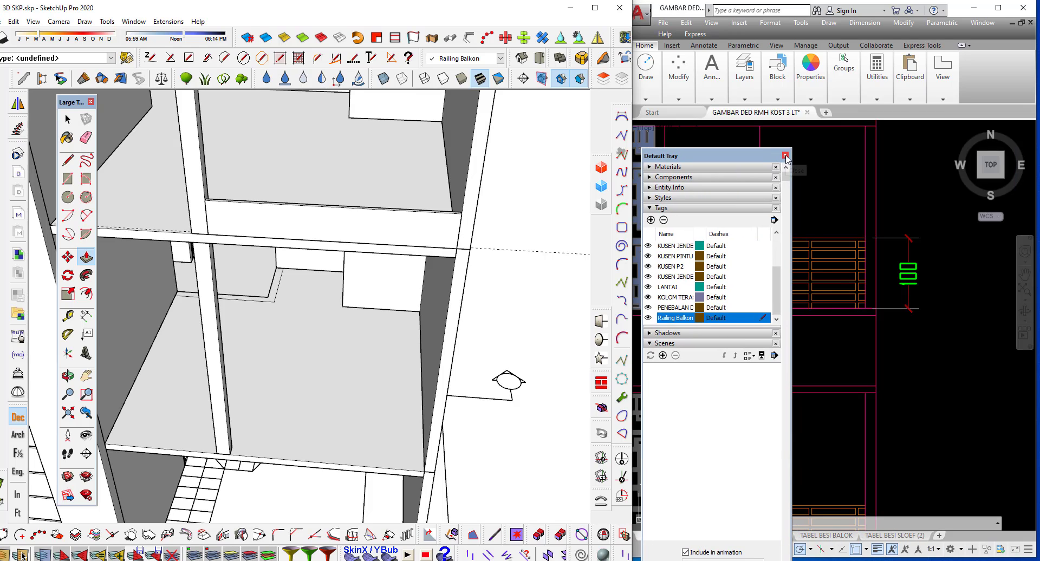
pyautogui.click(785, 155)
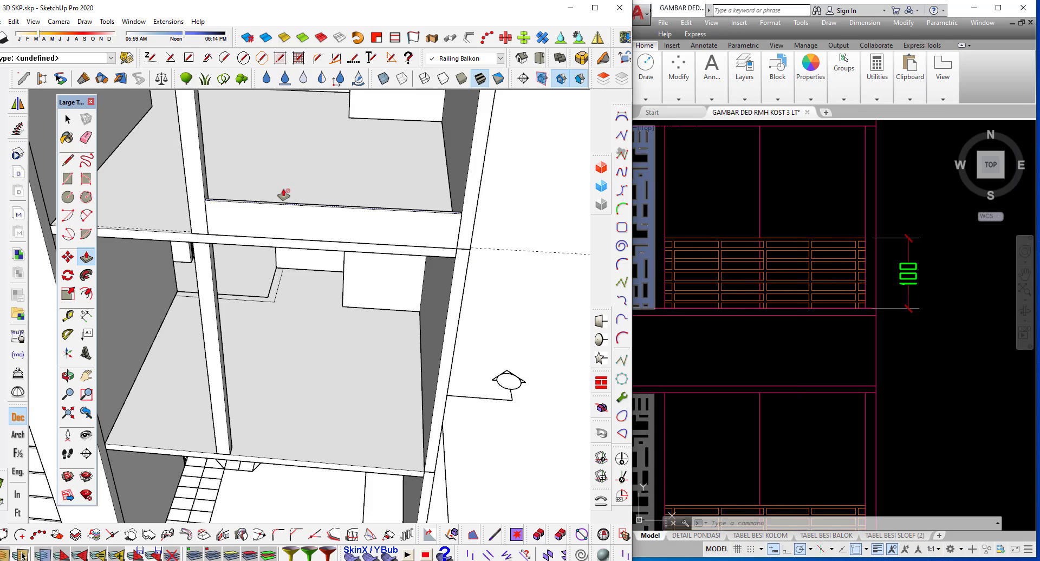
# Push the raised wall back down onto the balcony beam with Push/Pull.
pyautogui.scroll(1, 267, 217)
pyautogui.scroll(1, 246, 224)
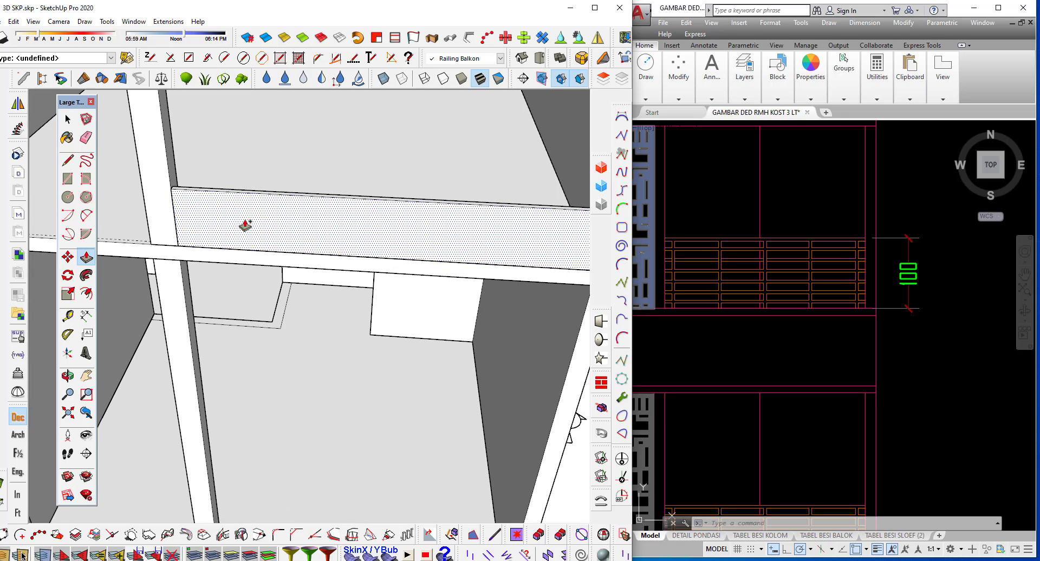
pyautogui.doubleClick(245, 224)
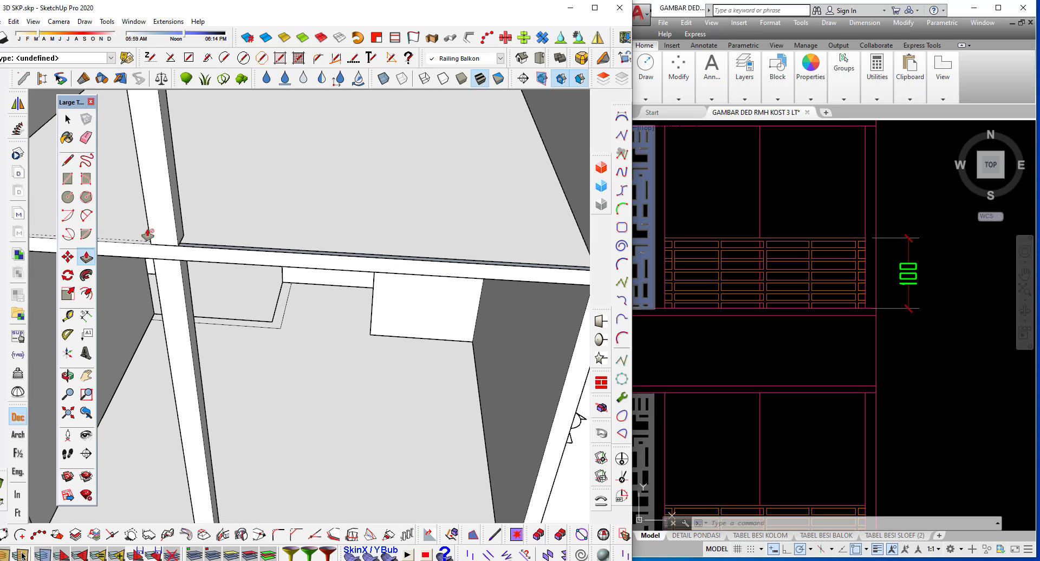
# Mark a Tape Measure guideline 48 cm up the column from the balcony beam edge.
pyautogui.click(69, 317)
pyautogui.scroll(2, 169, 239)
pyautogui.scroll(2, 197, 220)
pyautogui.scroll(1, 198, 242)
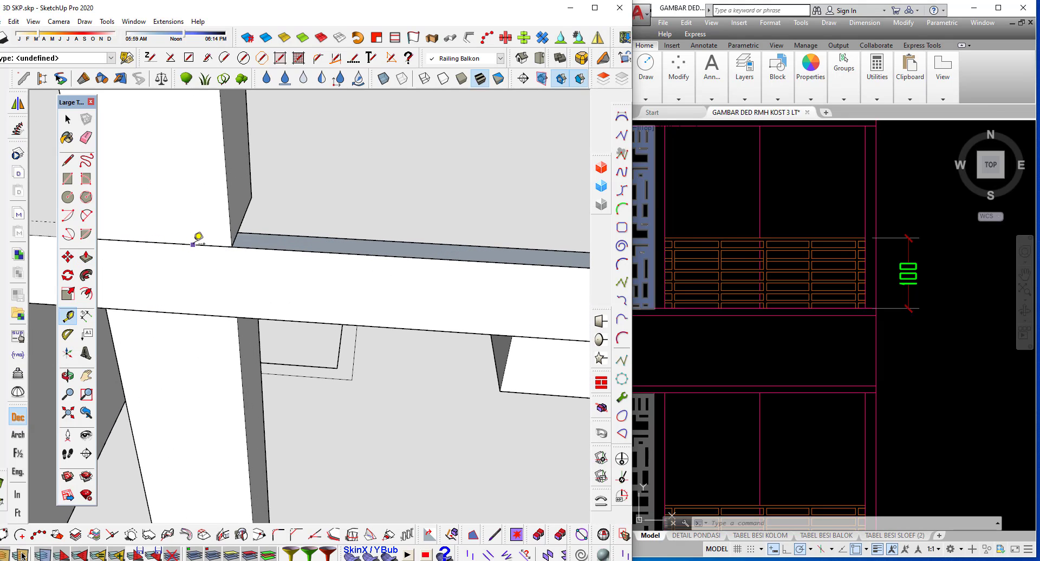
pyautogui.click(193, 244)
pyautogui.moveTo(194, 242); pyautogui.dragTo(204, 158, button='middle')
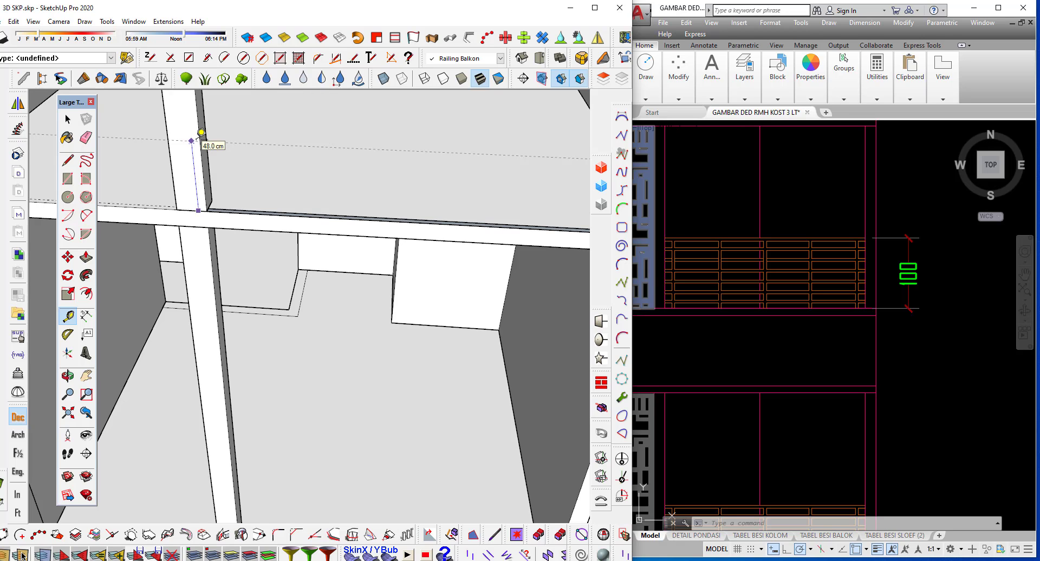
pyautogui.scroll(-5, 201, 133)
pyautogui.moveTo(239, 160)
pyautogui.mouseDown(button='middle')
pyautogui.moveTo(242, 139)
pyautogui.moveTo(200, 147)
pyautogui.moveTo(194, 196)
pyautogui.mouseUp(button='middle')
pyautogui.scroll(2, 183, 251)
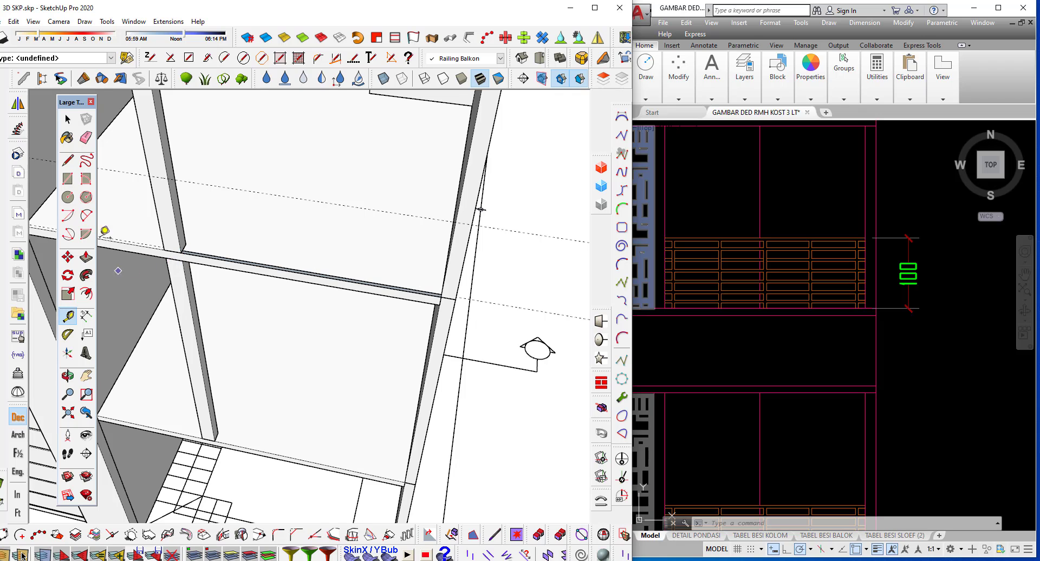
# Switch to Push/Pull, orbit to reveal the beam's underside, then return to AutoCAD.
pyautogui.click(86, 257)
pyautogui.scroll(2, 187, 255)
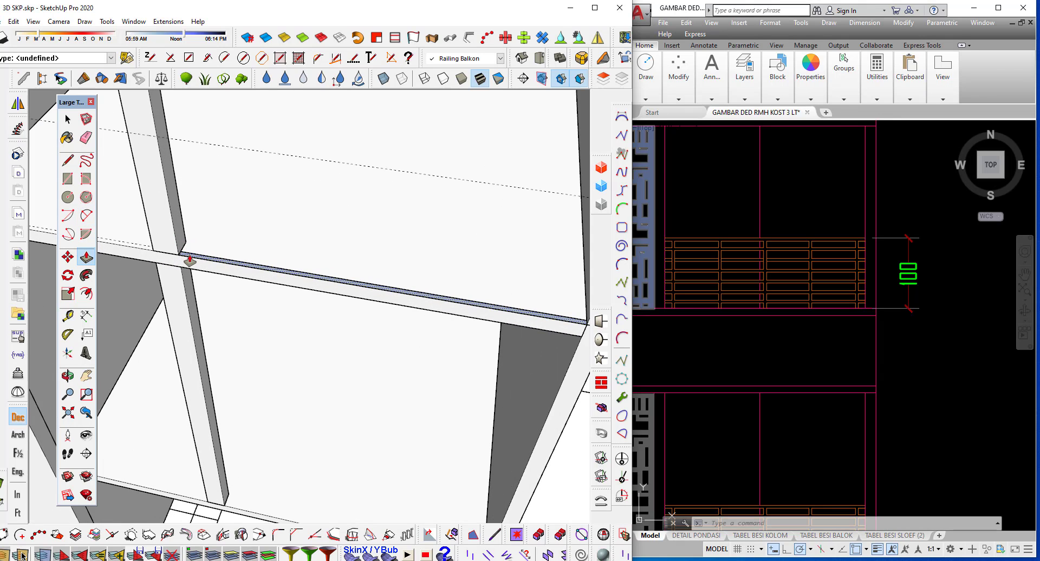
pyautogui.moveTo(186, 248)
pyautogui.mouseDown(button='middle')
pyautogui.moveTo(163, 140)
pyautogui.moveTo(264, 206)
pyautogui.moveTo(357, 173)
pyautogui.moveTo(388, 216)
pyautogui.moveTo(376, 223)
pyautogui.moveTo(391, 289)
pyautogui.moveTo(461, 263)
pyautogui.mouseUp(button='middle')
pyautogui.click(689, 43)
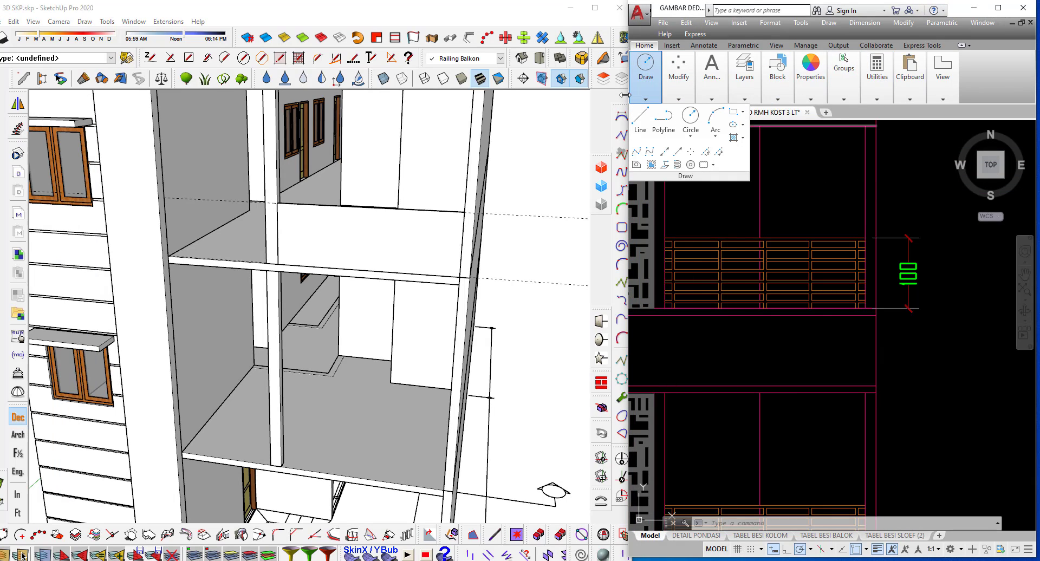
# Narrow the AutoCAD window, window-select its left hatch, and widen SketchUp beside it.
pyautogui.moveTo(625, 94); pyautogui.dragTo(675, 112)
pyautogui.click(809, 176)
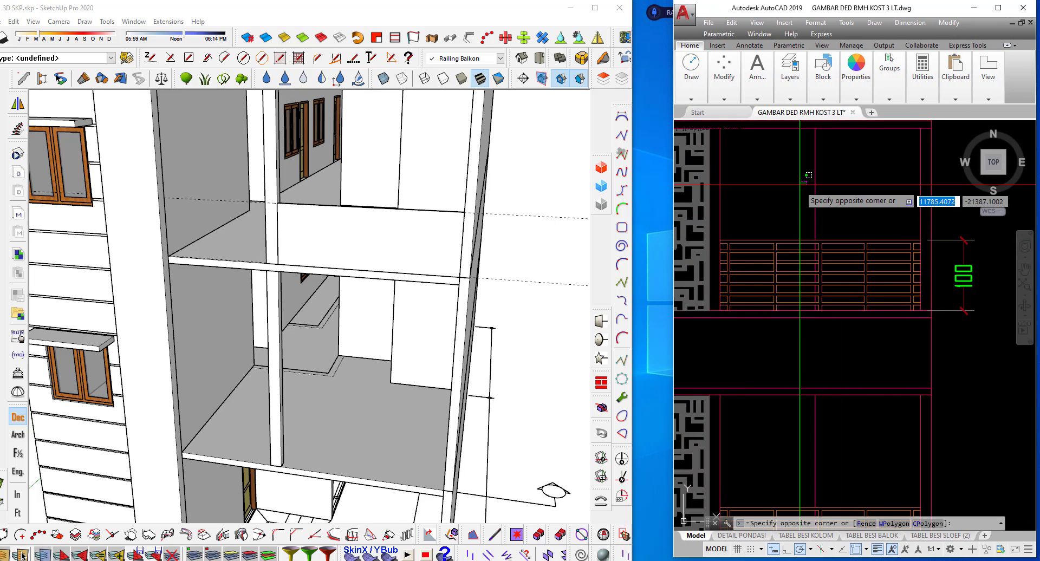
pyautogui.click(680, 169)
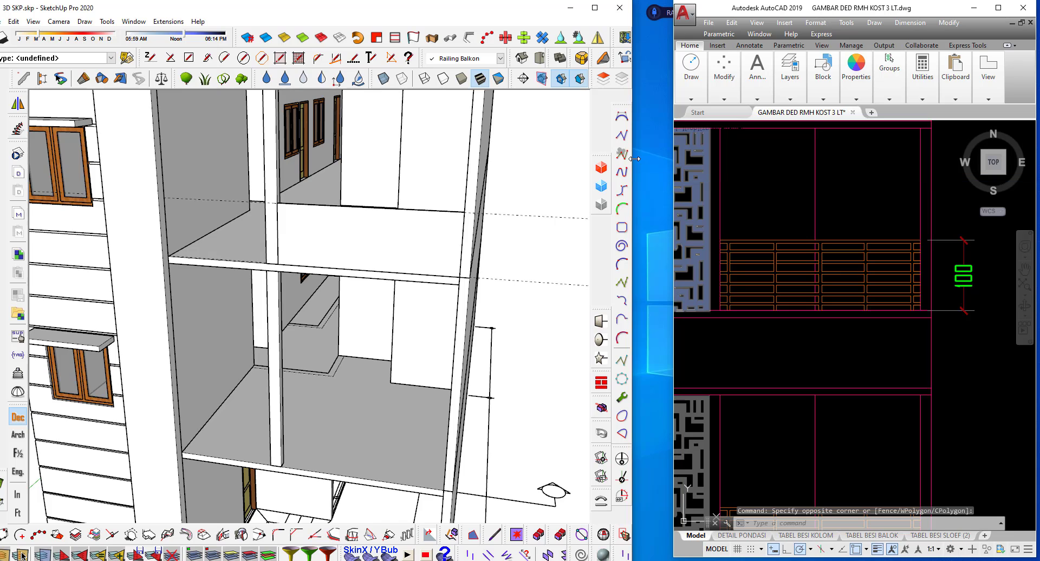
pyautogui.moveTo(634, 158); pyautogui.dragTo(671, 158)
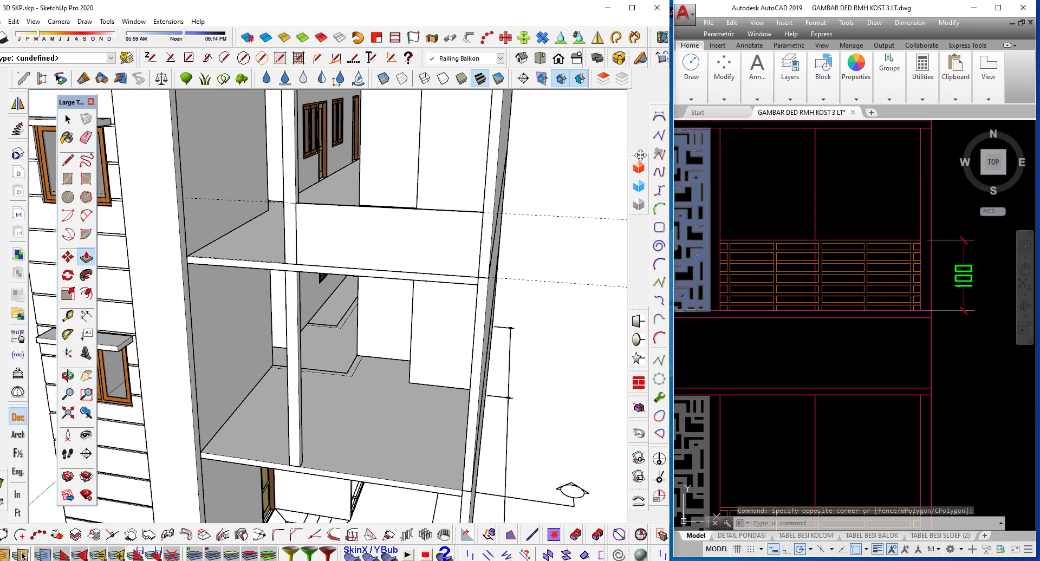
# Place a dashed guide about 8.6 cm below the balcony wall's top edge.
pyautogui.moveTo(434, 260)
pyautogui.mouseDown(button='middle')
pyautogui.moveTo(469, 252)
pyautogui.moveTo(448, 320)
pyautogui.mouseUp(button='middle')
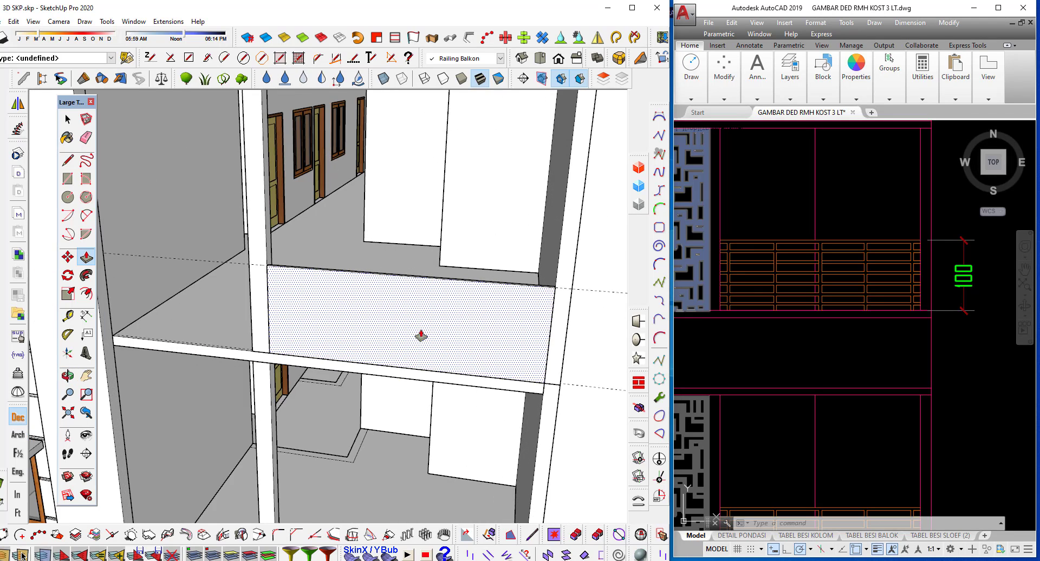
pyautogui.press('space')
pyautogui.scroll(3, 217, 258)
pyautogui.scroll(1, 232, 256)
pyautogui.scroll(1, 232, 255)
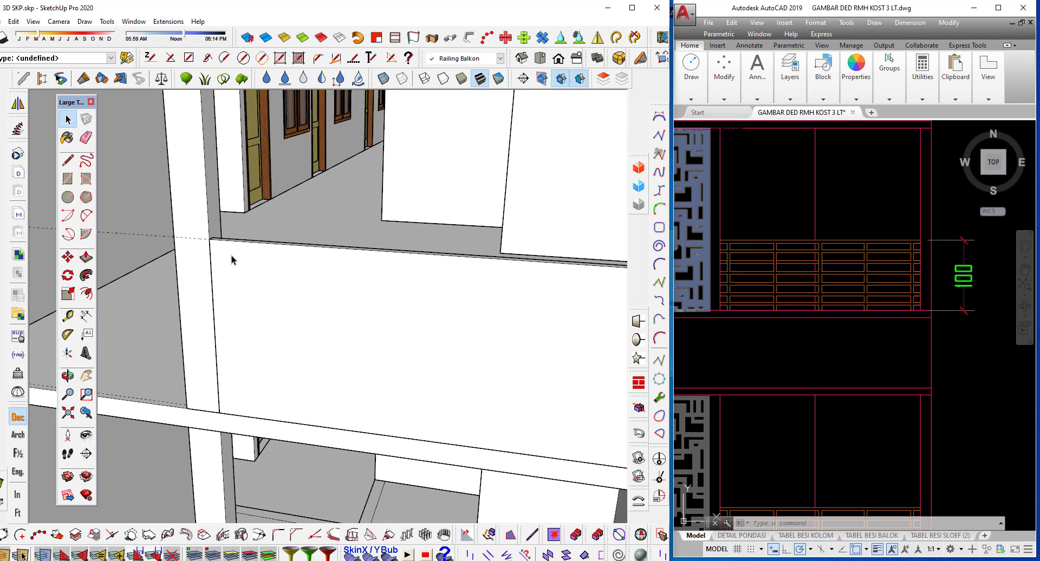
pyautogui.press('t')
pyautogui.scroll(1, 232, 256)
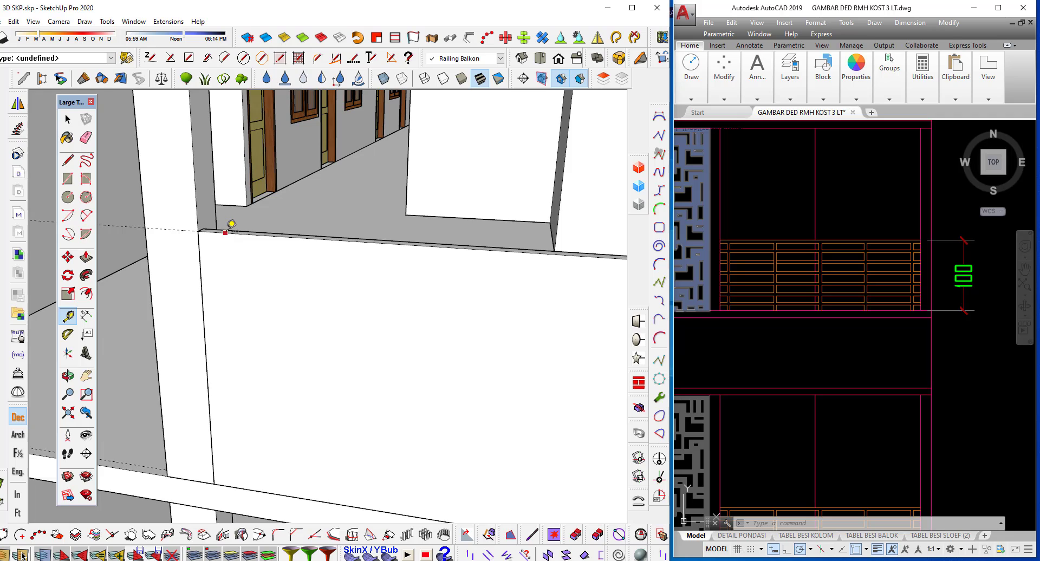
pyautogui.click(247, 249)
pyautogui.click(249, 251)
pyautogui.scroll(2, 776, 276)
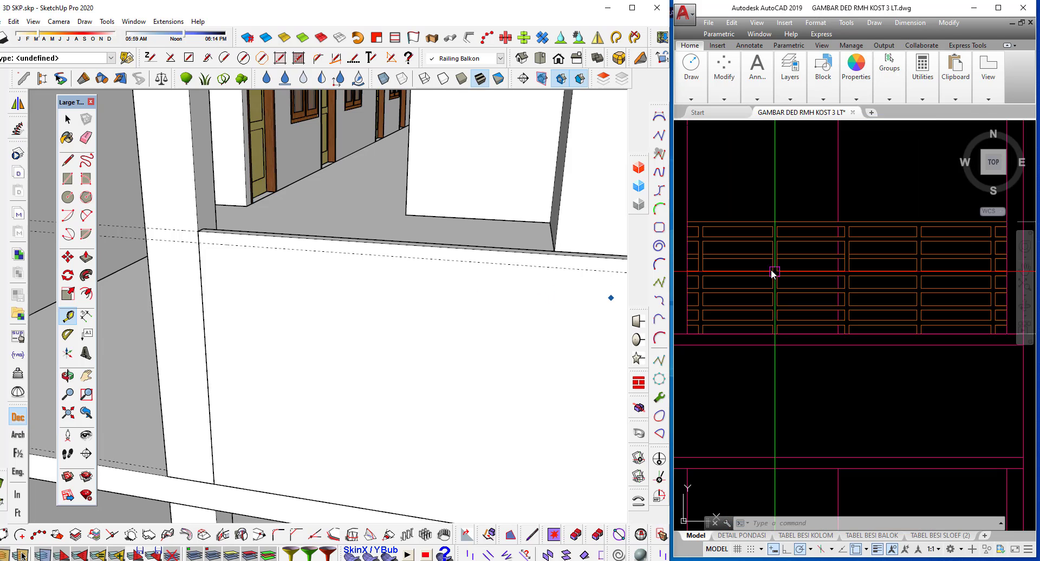
pyautogui.scroll(2, 733, 213)
pyautogui.moveTo(758, 244); pyautogui.dragTo(881, 307, button='middle')
pyautogui.write('dli')
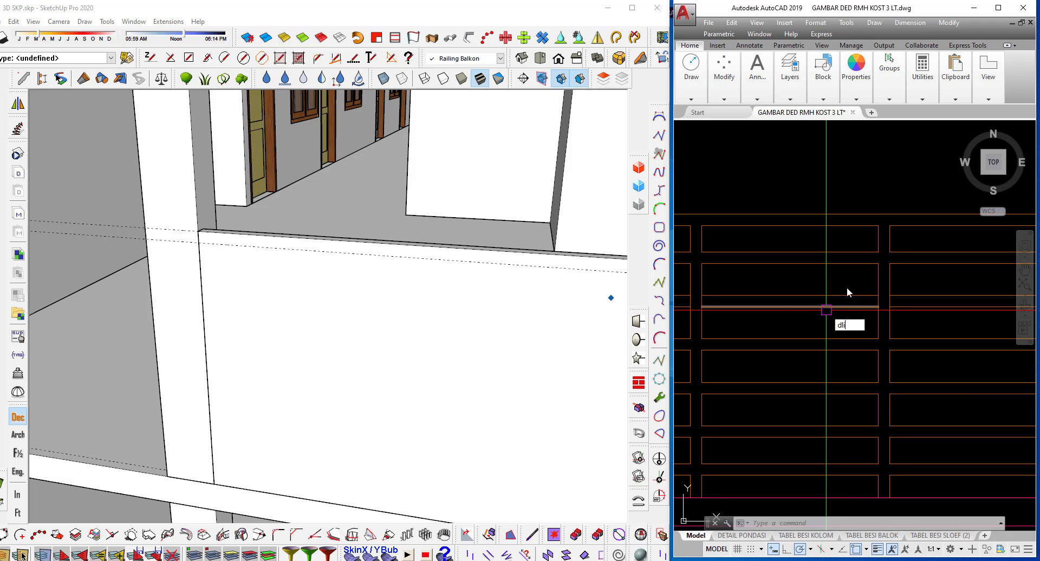
pyautogui.press('Return')
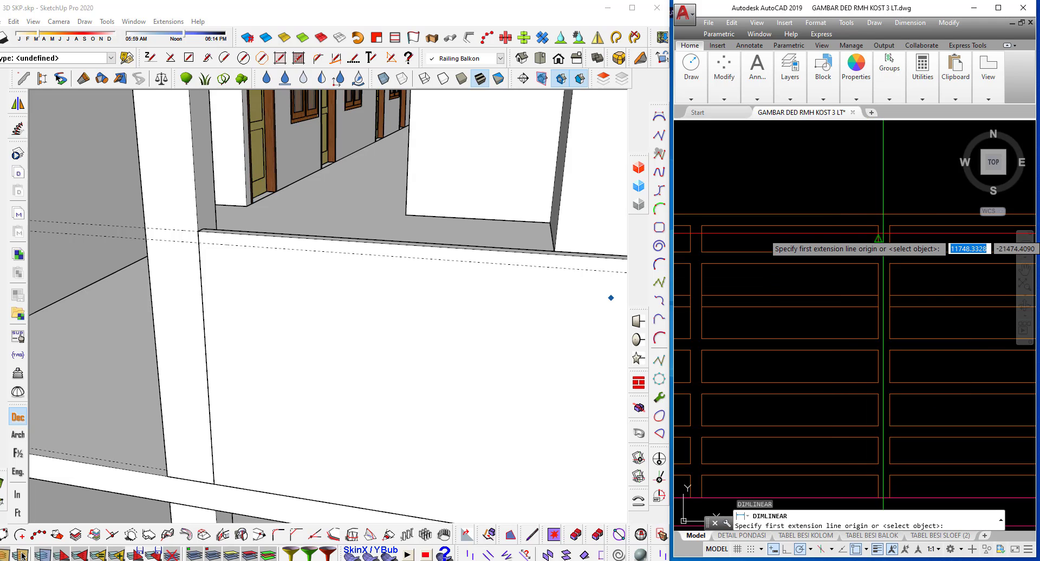
pyautogui.click(879, 226)
pyautogui.click(880, 255)
pyautogui.scroll(2, 867, 260)
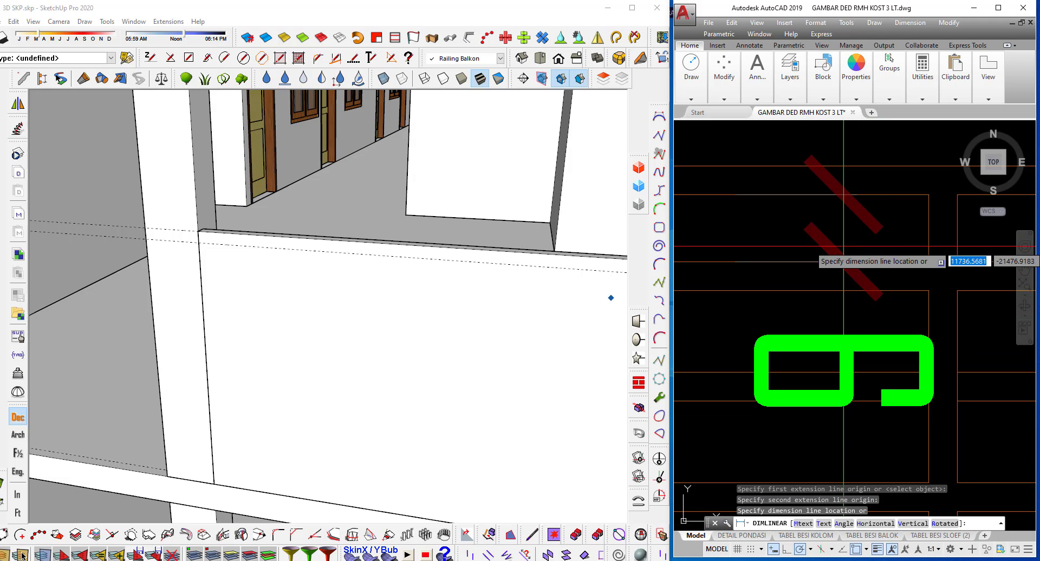
pyautogui.scroll(2, 839, 253)
pyautogui.press('Escape')
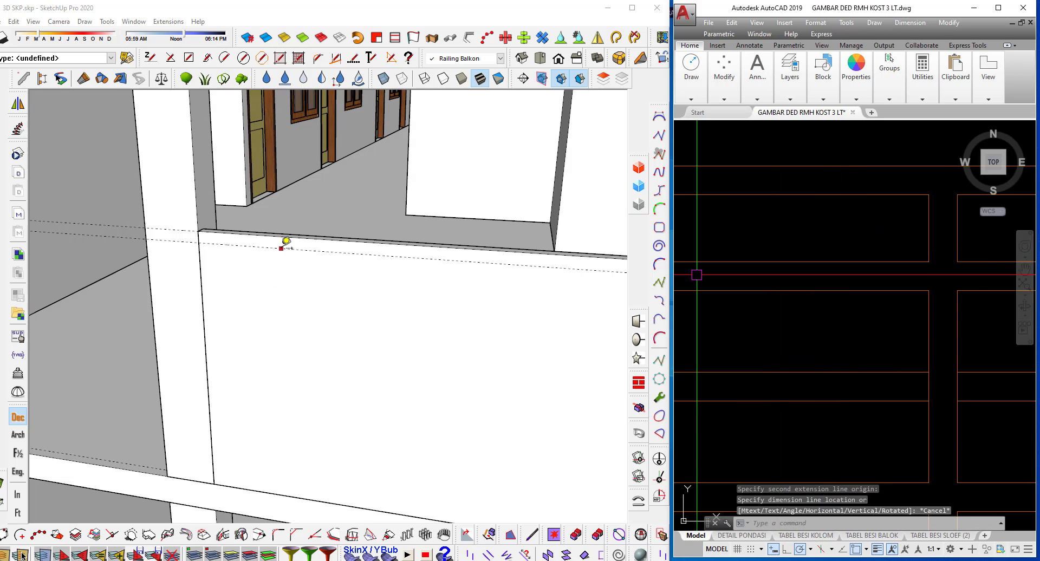
# Place two guidelines below the wall's top edge, offset 16.0 cm and 7.8 cm.
pyautogui.click(285, 254)
pyautogui.click(282, 250)
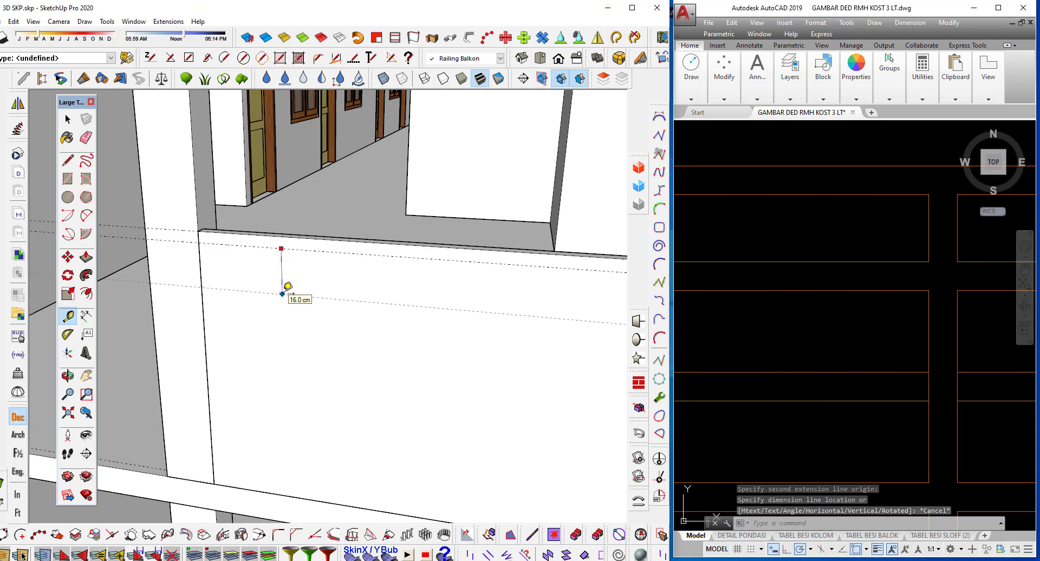
pyautogui.click(286, 290)
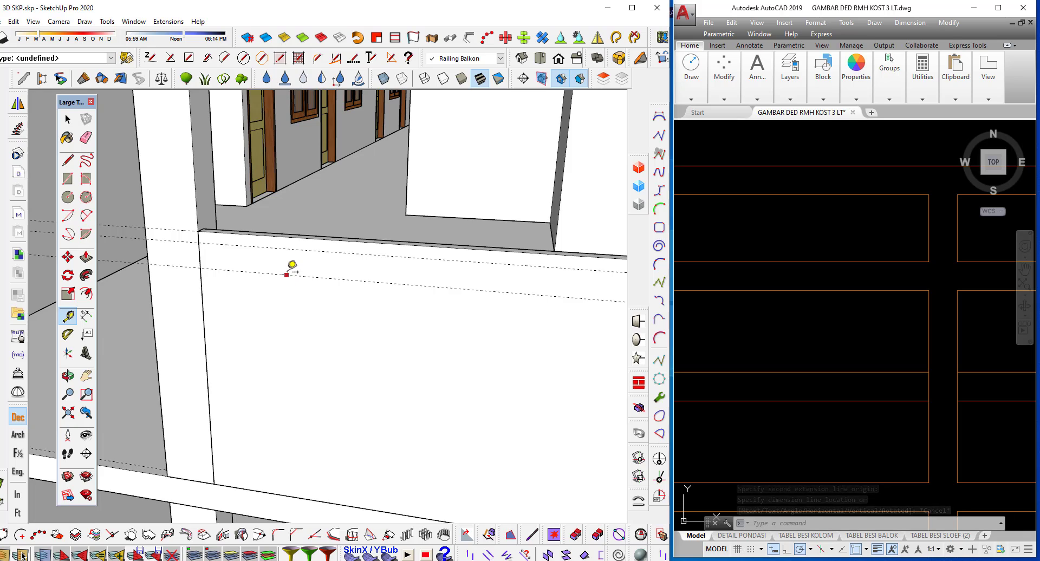
pyautogui.click(287, 276)
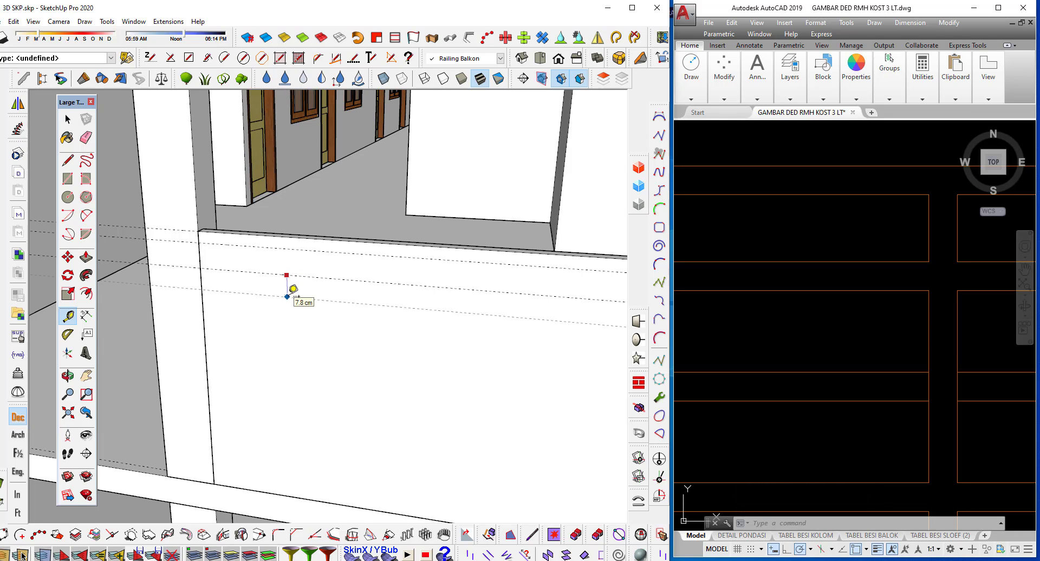
pyautogui.click(293, 290)
pyautogui.press('space')
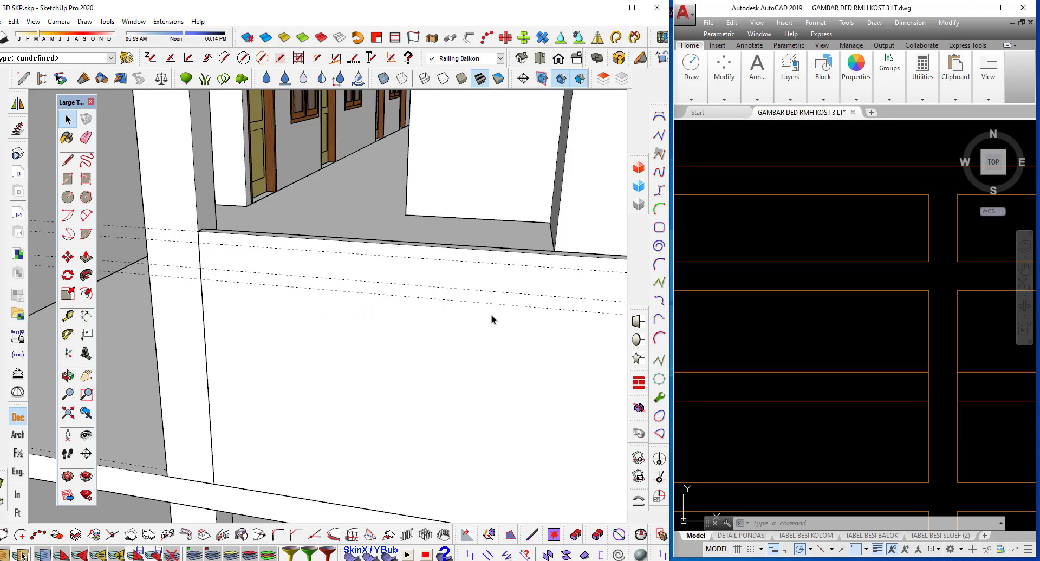
pyautogui.scroll(-2, 850, 346)
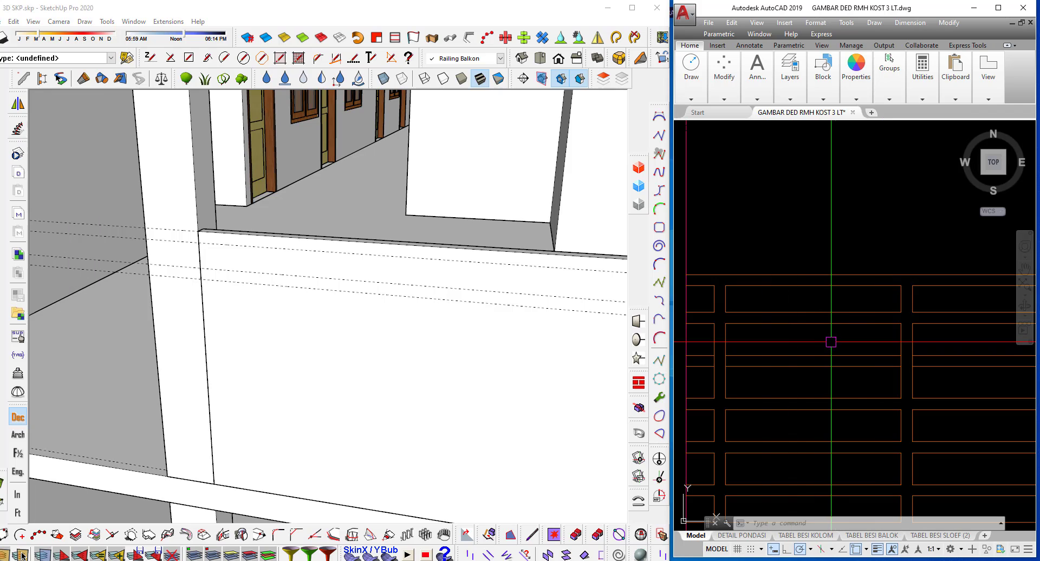
pyautogui.click(824, 345)
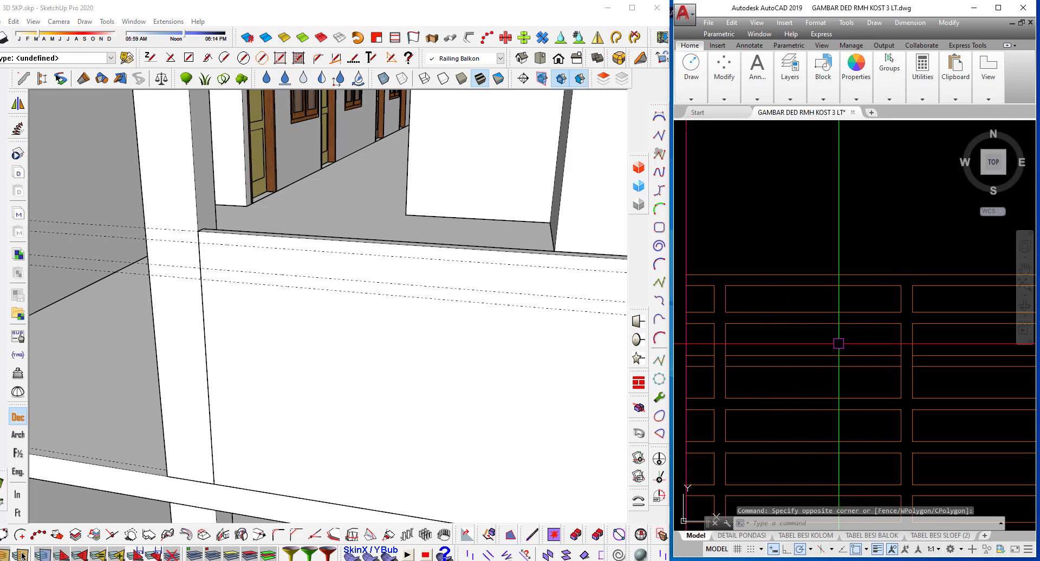
pyautogui.write('d')
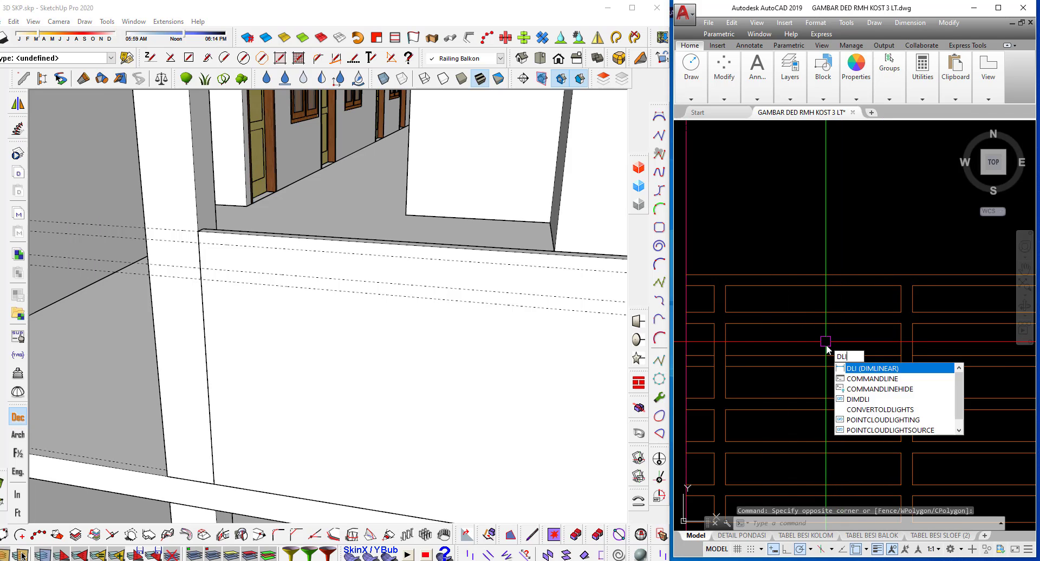
pyautogui.press('Return')
pyautogui.click(900, 325)
pyautogui.click(864, 342)
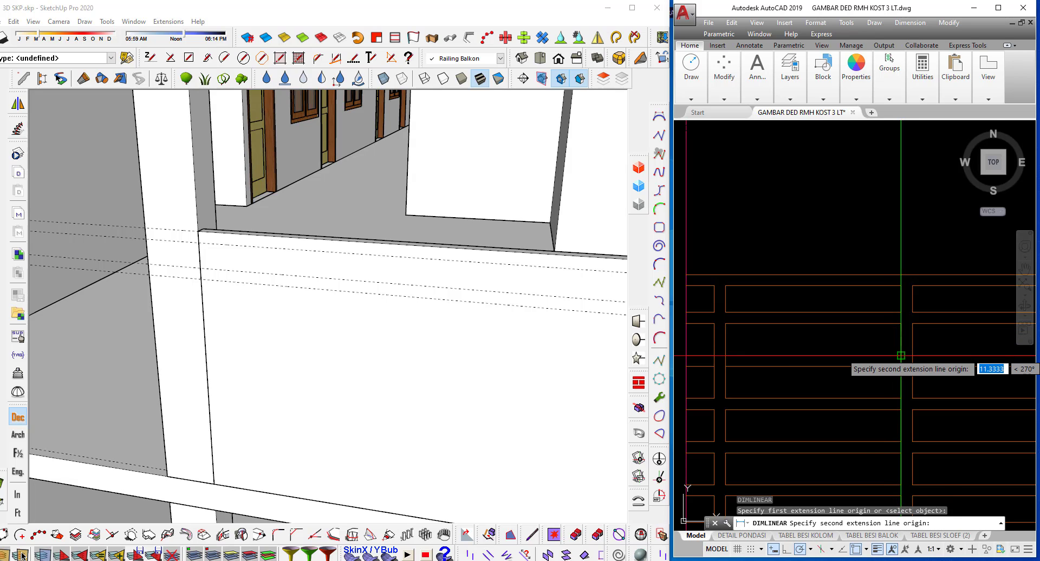
pyautogui.scroll(2, 864, 342)
pyautogui.press('Escape')
pyautogui.press('Escape')
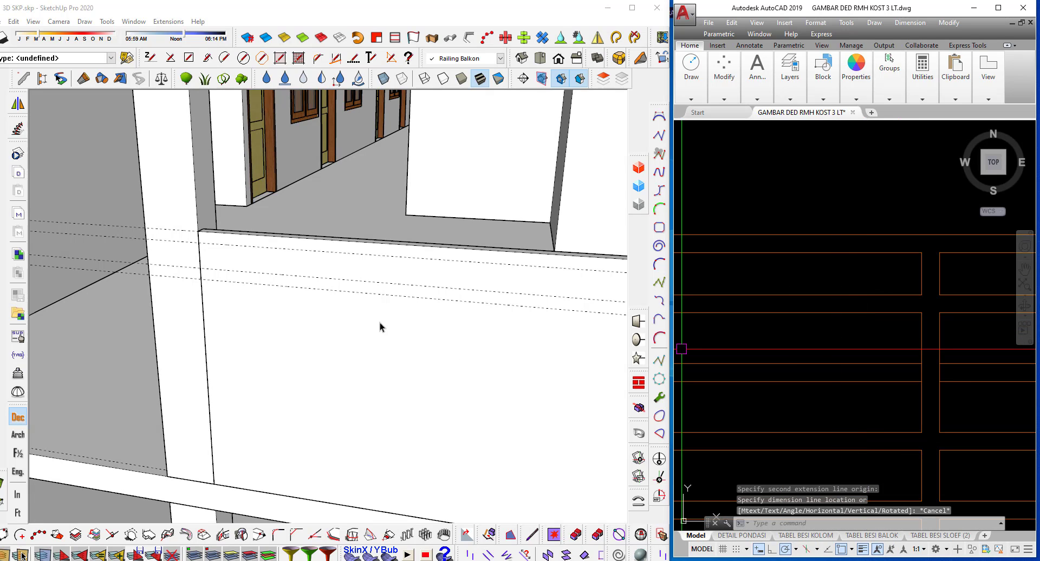
pyautogui.write('t')
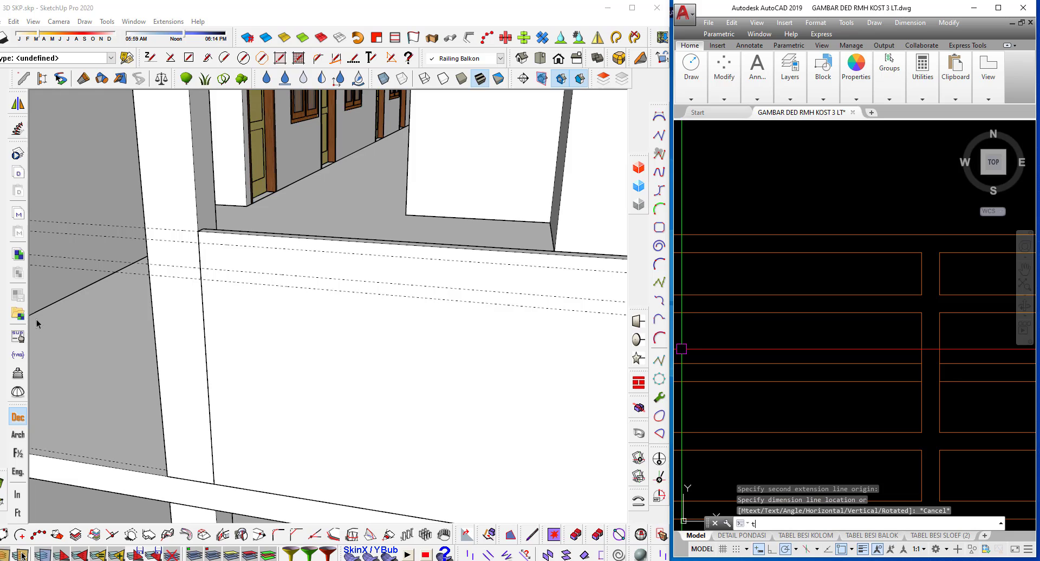
pyautogui.click(143, 330)
# Pull another horizontal guideline down from the railing wall edge.
pyautogui.click(68, 316)
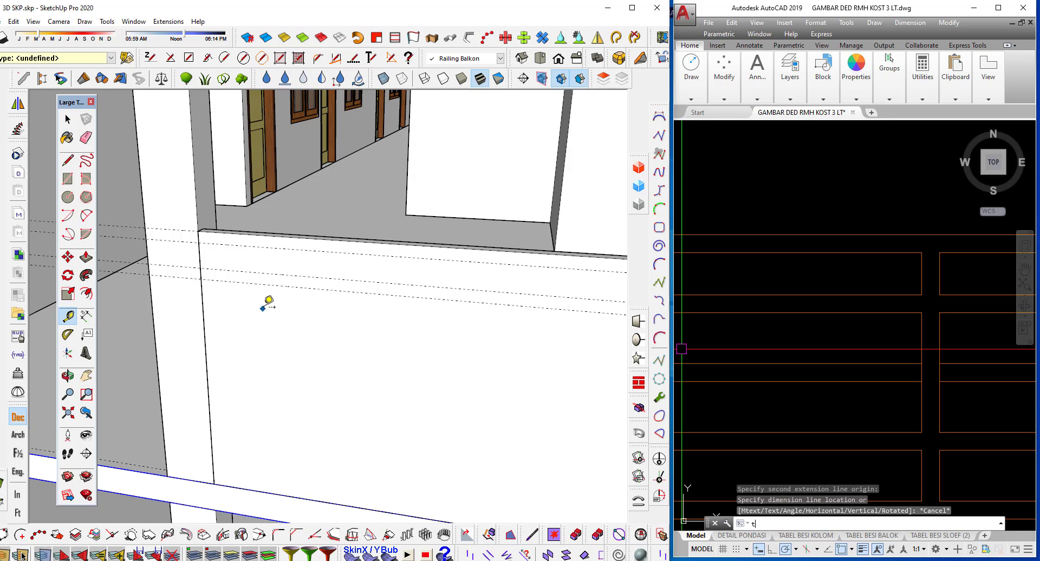
pyautogui.click(274, 285)
pyautogui.click(264, 315)
pyautogui.click(226, 323)
pyautogui.press('space')
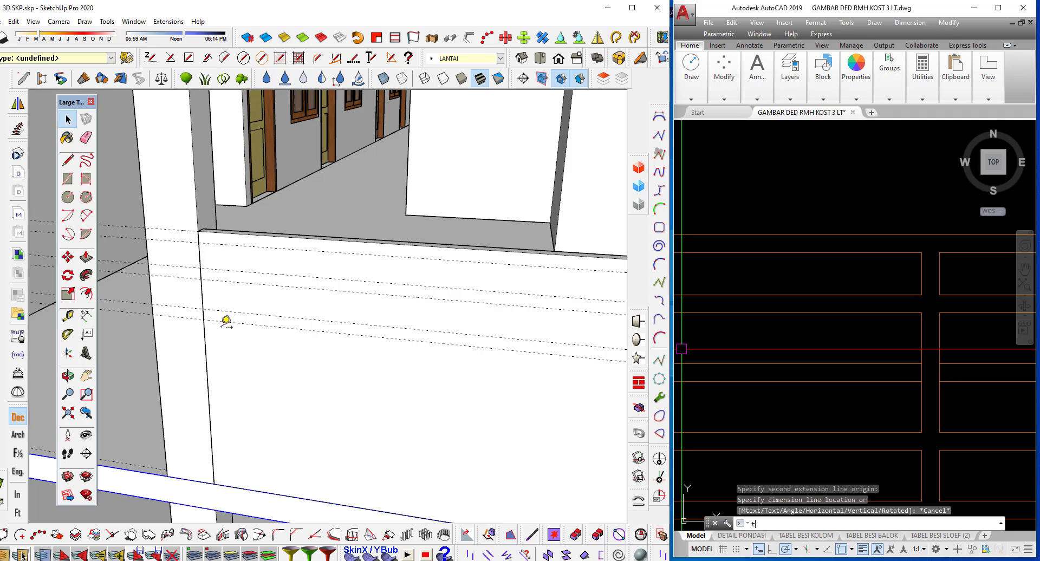
# Copy the selected rail guidelines downward across the wall with Move and Ctrl.
pyautogui.click(219, 323)
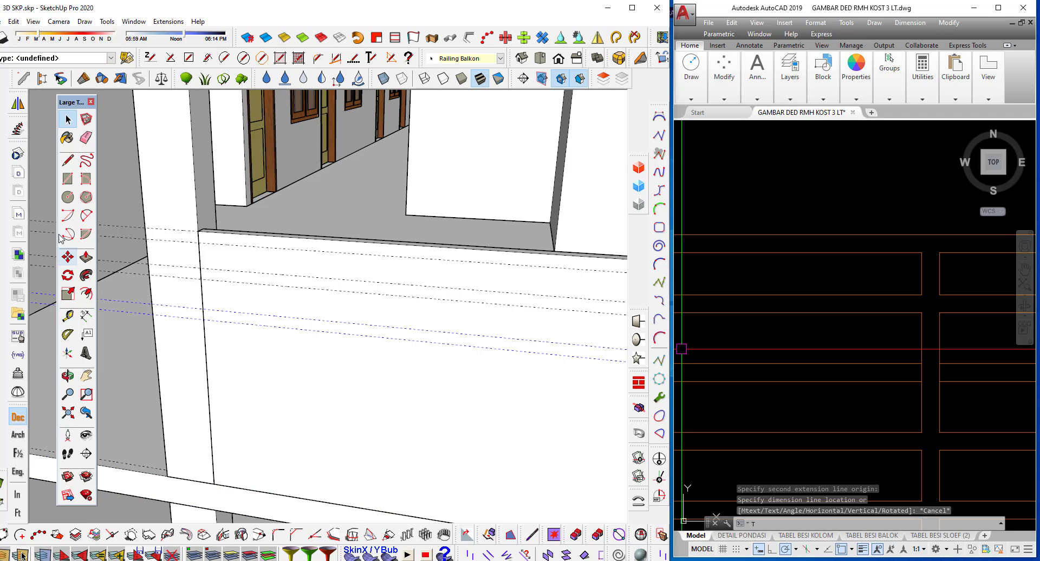
pyautogui.click(68, 257)
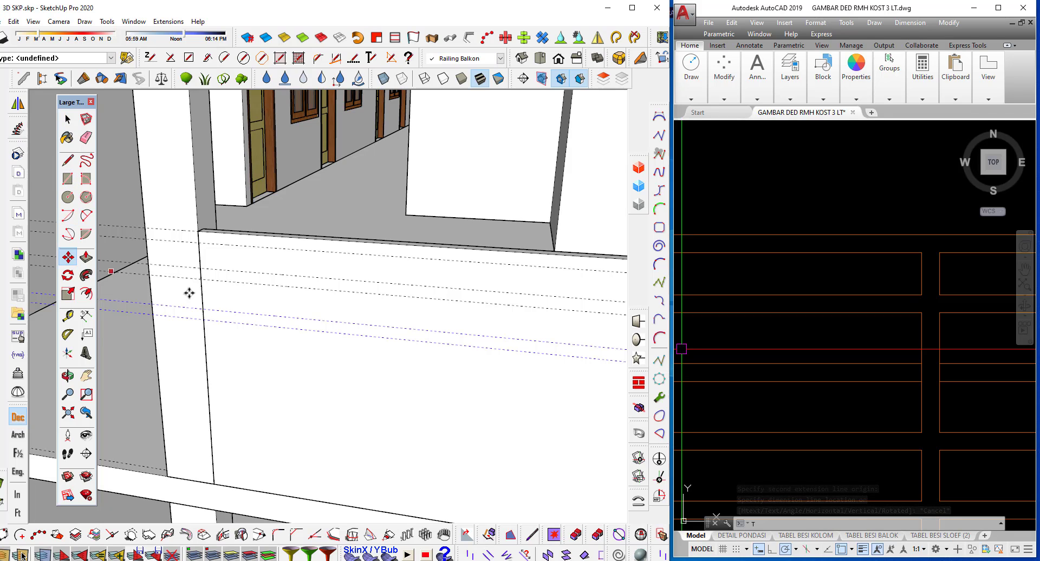
pyautogui.click(198, 269)
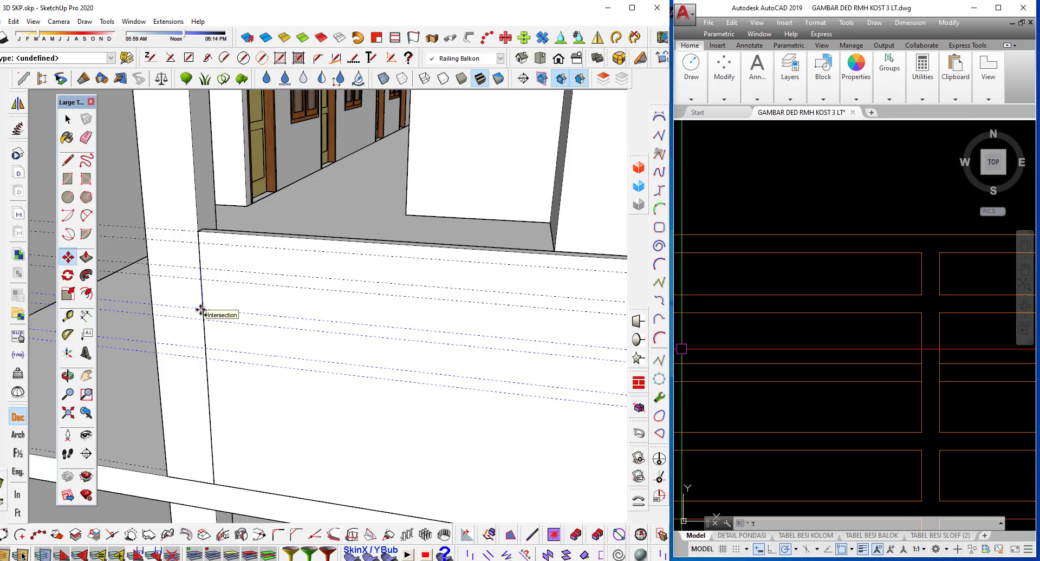
pyautogui.click(224, 413)
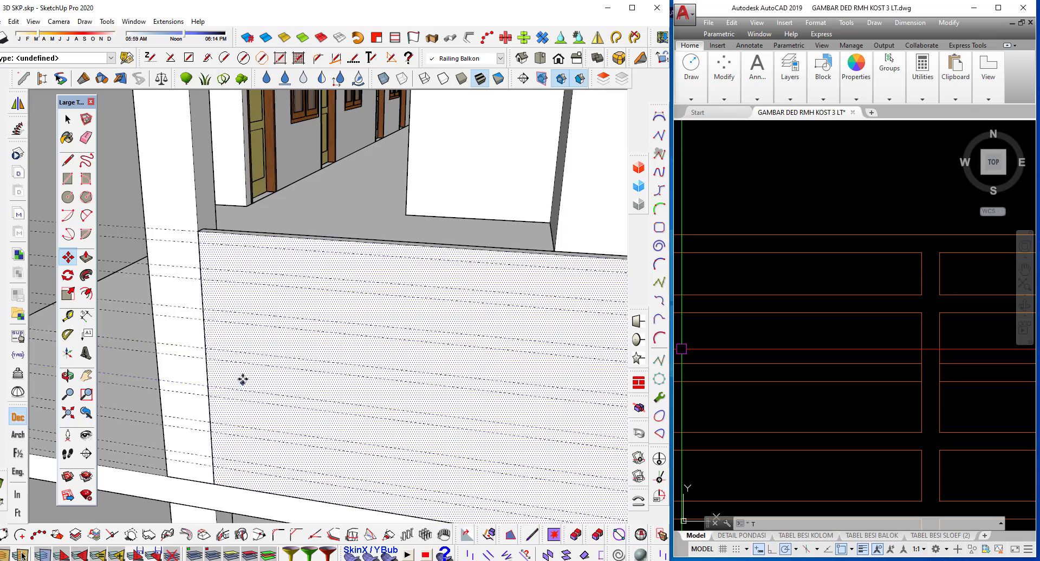
pyautogui.moveTo(241, 378)
pyautogui.mouseDown(button='middle')
pyautogui.moveTo(235, 364)
pyautogui.moveTo(285, 336)
pyautogui.moveTo(432, 350)
pyautogui.mouseUp(button='middle')
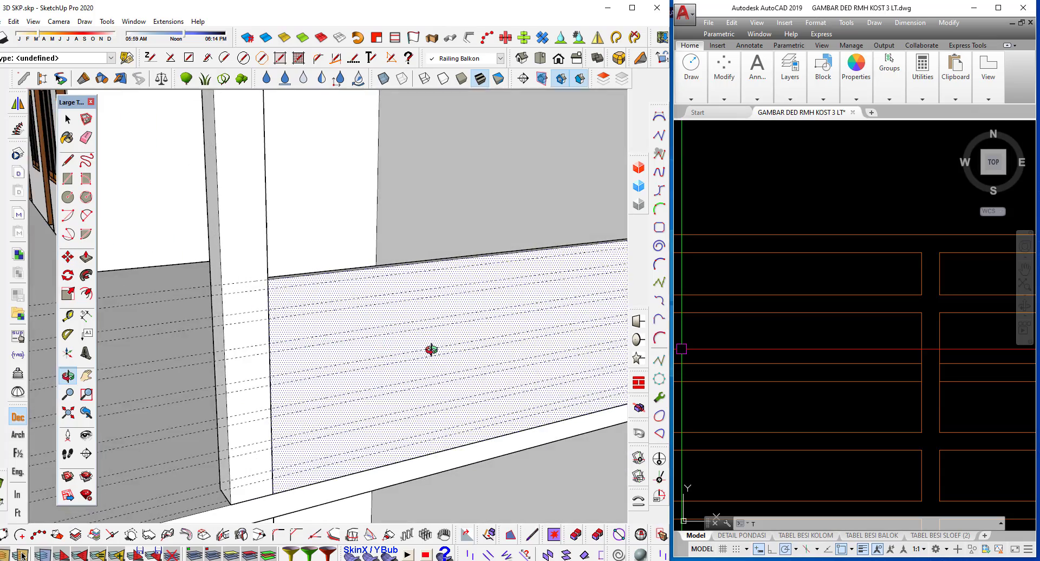
# Draw a thin rail rectangle along the railing wall face between guidelines.
pyautogui.keyDown('shift'); pyautogui.moveTo(337, 355); pyautogui.dragTo(295, 346, button='middle'); pyautogui.keyUp('shift')
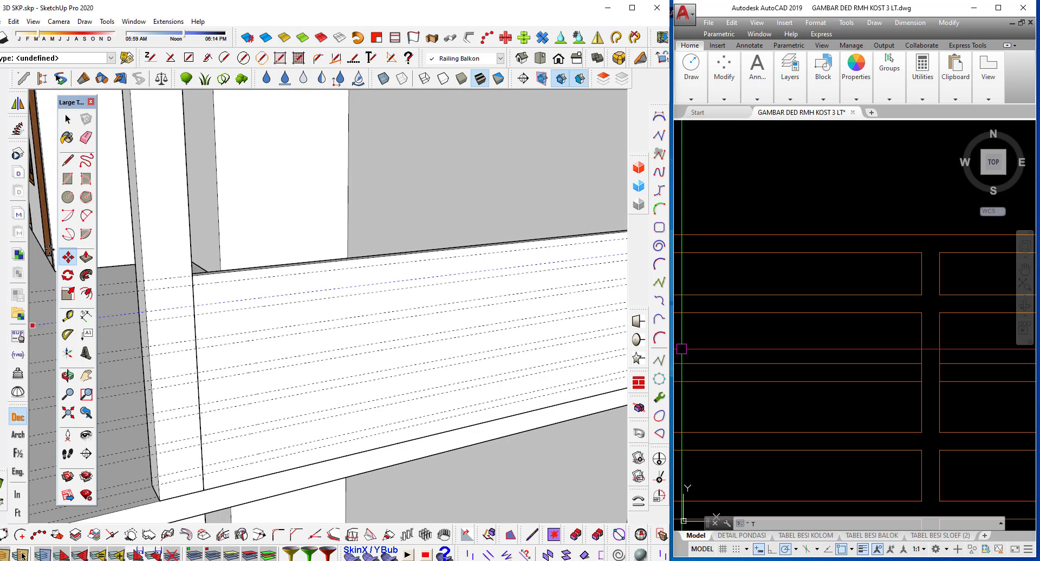
pyautogui.press('l')
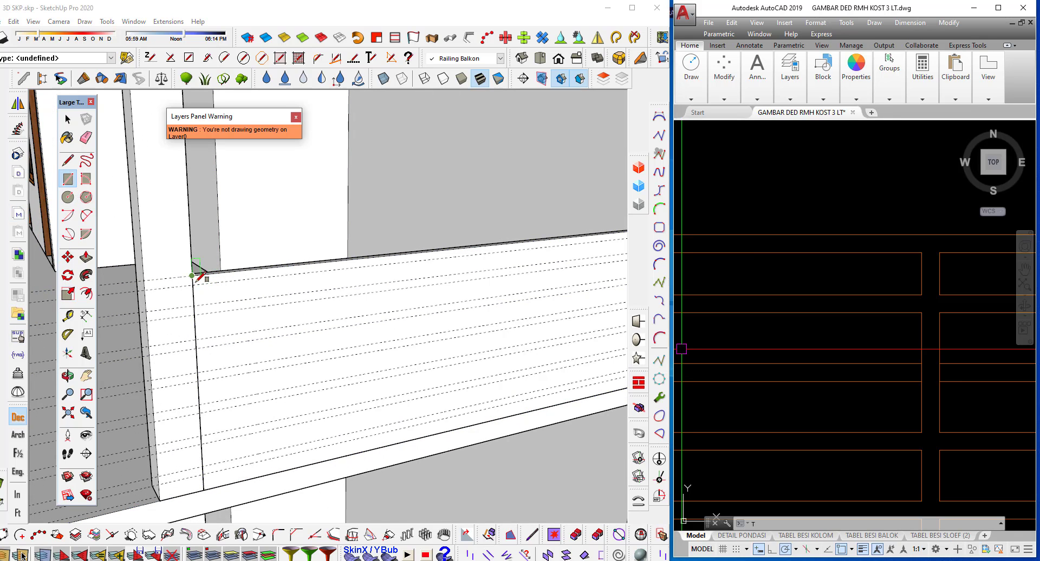
pyautogui.moveTo(194, 282)
pyautogui.mouseDown(button='middle')
pyautogui.moveTo(453, 260)
pyautogui.moveTo(474, 244)
pyautogui.moveTo(418, 297)
pyautogui.mouseUp(button='middle')
pyautogui.moveTo(163, 343); pyautogui.dragTo(464, 311, button='middle')
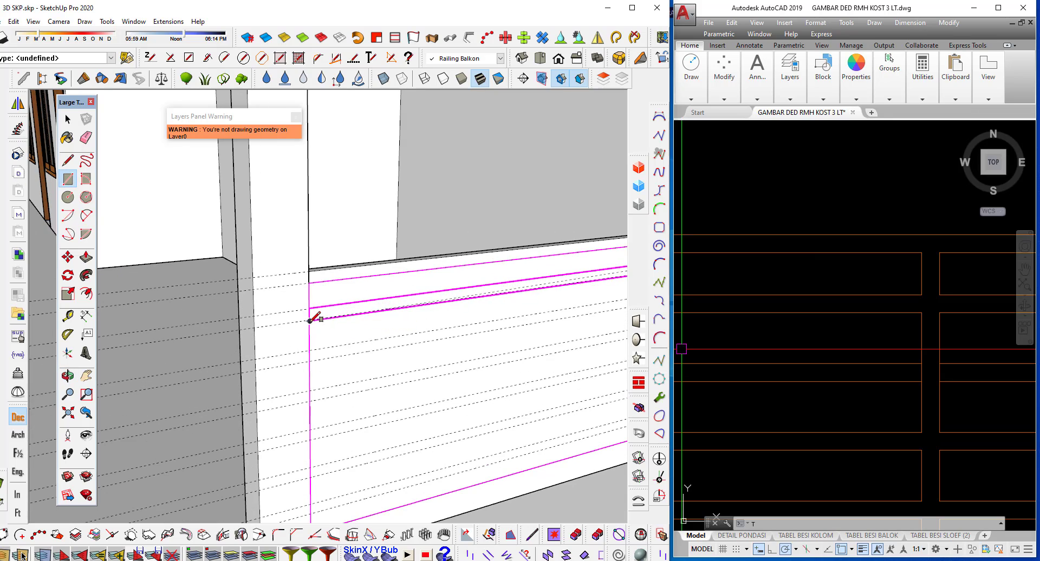
pyautogui.moveTo(298, 325)
pyautogui.mouseDown(button='middle')
pyautogui.moveTo(162, 348)
pyautogui.moveTo(313, 308)
pyautogui.mouseUp(button='middle')
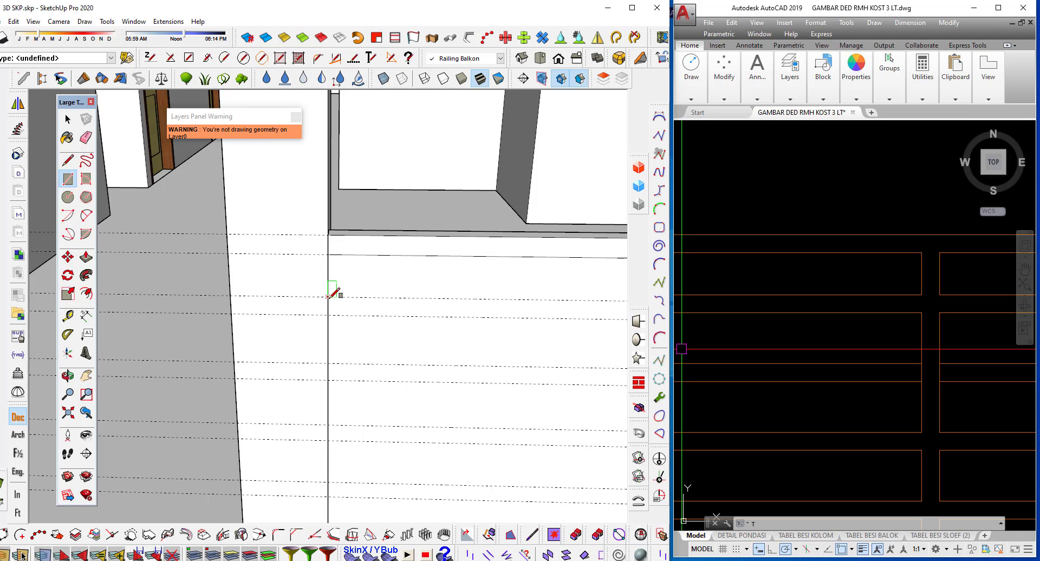
pyautogui.moveTo(140, 344); pyautogui.dragTo(572, 345, button='middle')
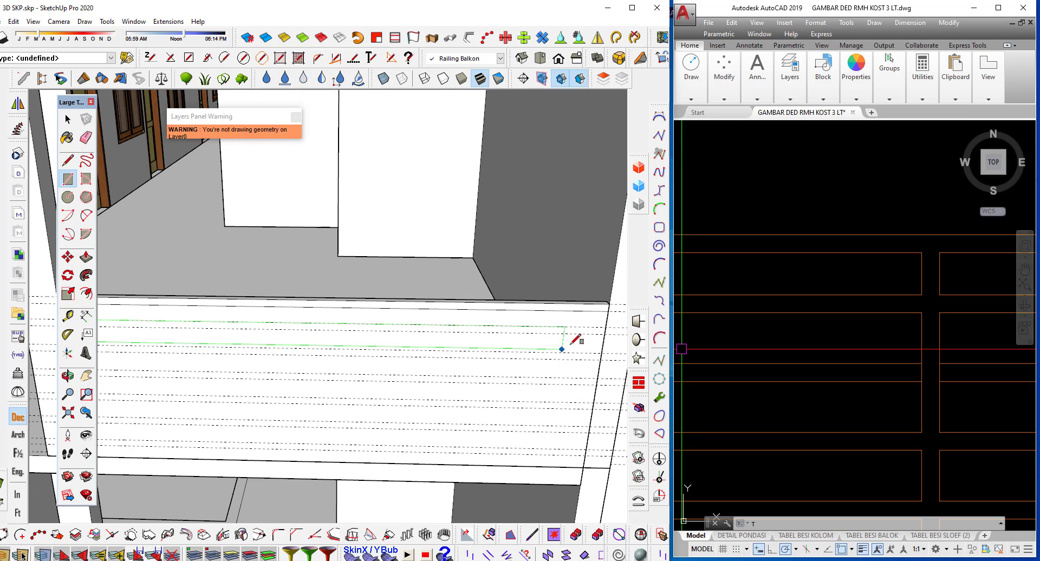
pyautogui.click(606, 333)
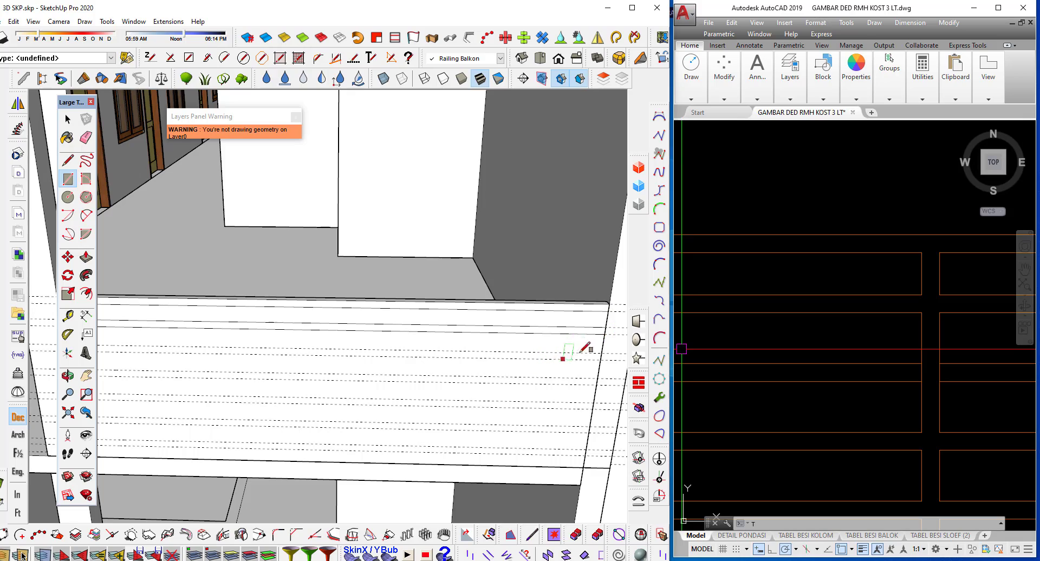
# Copy the thin rail strip down to the next guideline intersection.
pyautogui.press('space')
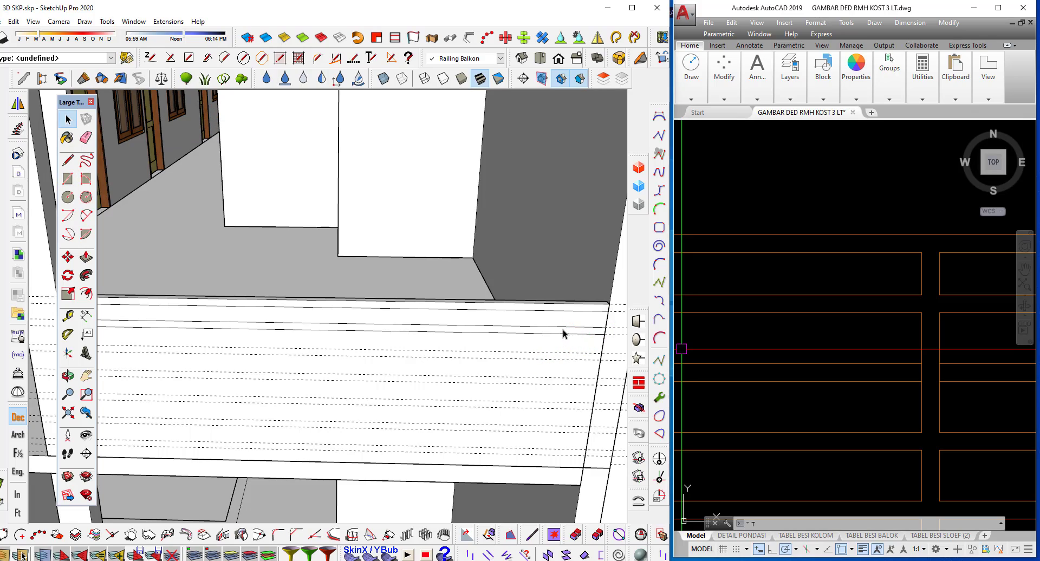
pyautogui.click(562, 332)
pyautogui.moveTo(560, 331)
pyautogui.mouseDown(button='middle')
pyautogui.moveTo(362, 347)
pyautogui.moveTo(381, 359)
pyautogui.mouseUp(button='middle')
pyautogui.scroll(2, 547, 404)
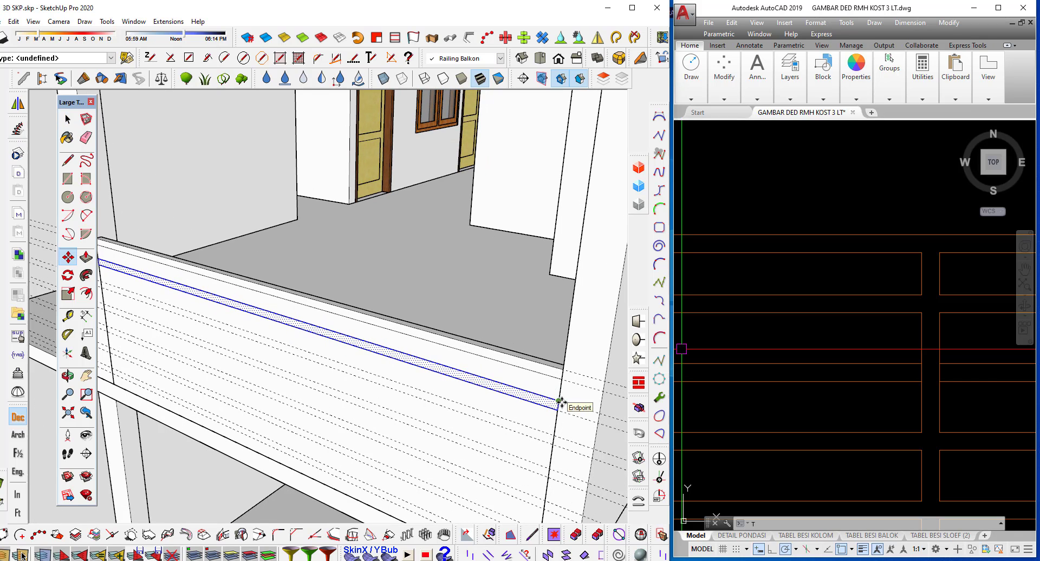
pyautogui.keyDown('ctrl'); pyautogui.moveTo(560, 402); pyautogui.dragTo(556, 436); pyautogui.keyUp('ctrl')
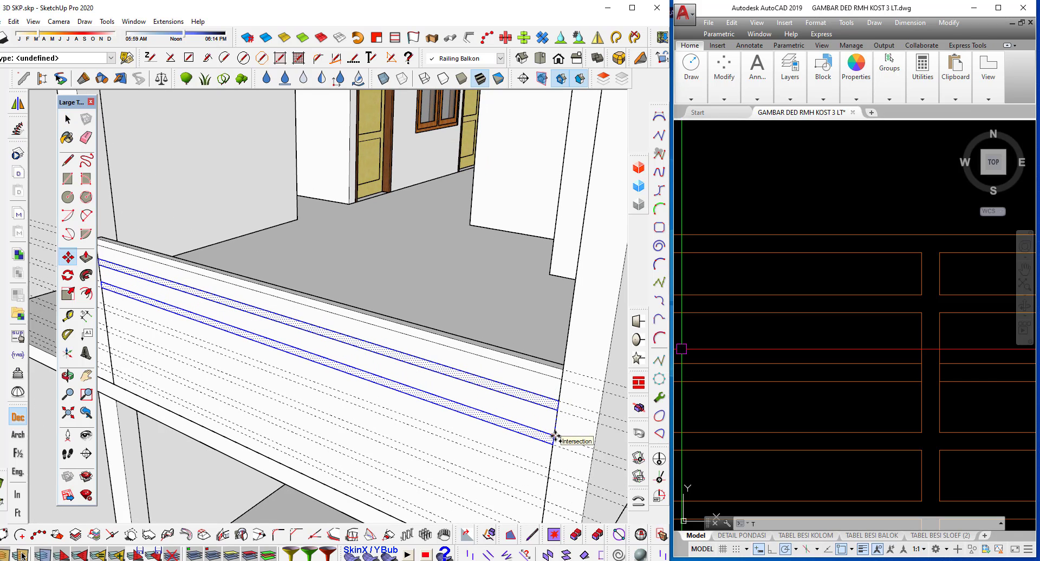
pyautogui.click(556, 436)
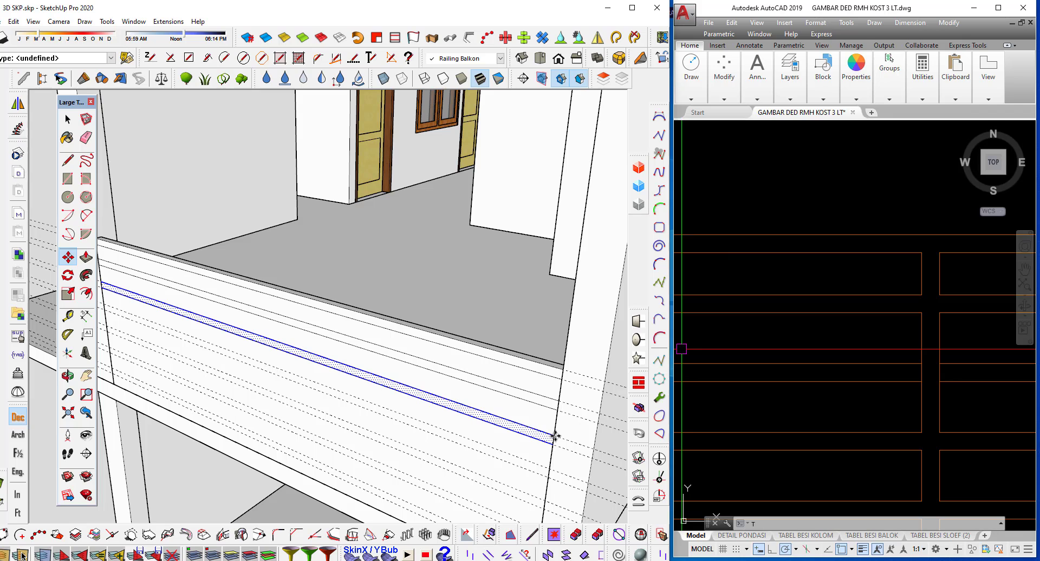
pyautogui.hotkey('ctrl', 't')
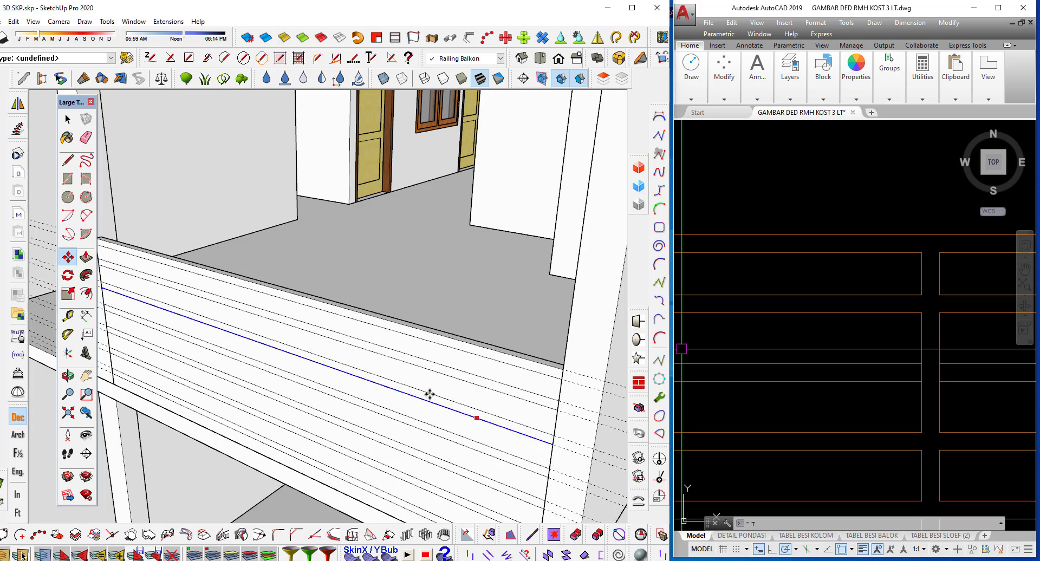
pyautogui.moveTo(425, 395)
pyautogui.mouseDown(button='middle')
pyautogui.moveTo(365, 365)
pyautogui.moveTo(439, 341)
pyautogui.moveTo(571, 331)
pyautogui.moveTo(390, 346)
pyautogui.moveTo(286, 290)
pyautogui.moveTo(224, 298)
pyautogui.moveTo(242, 304)
pyautogui.mouseUp(button='middle')
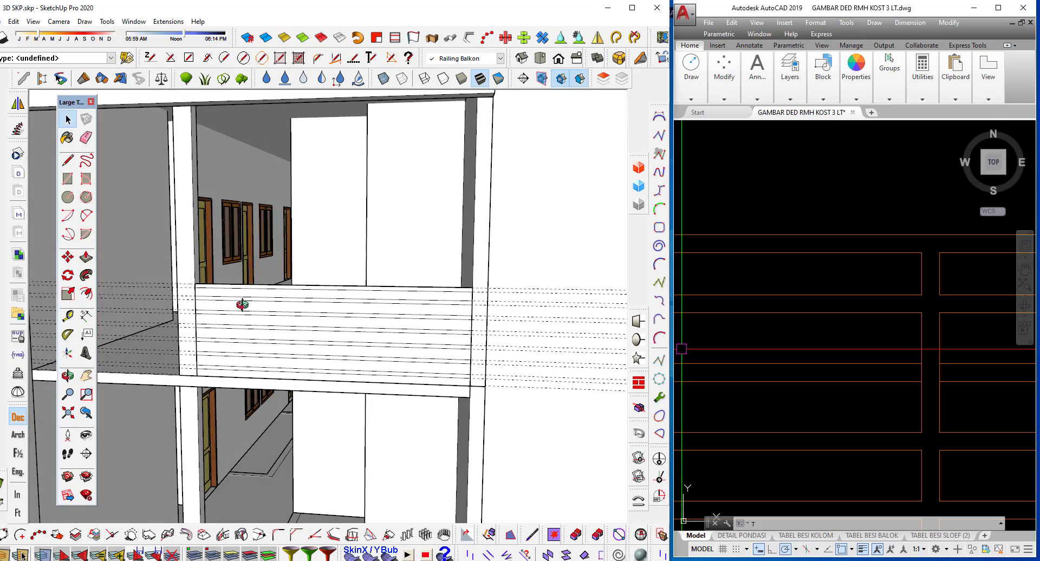
pyautogui.scroll(-3, 755, 274)
pyautogui.scroll(3, 785, 297)
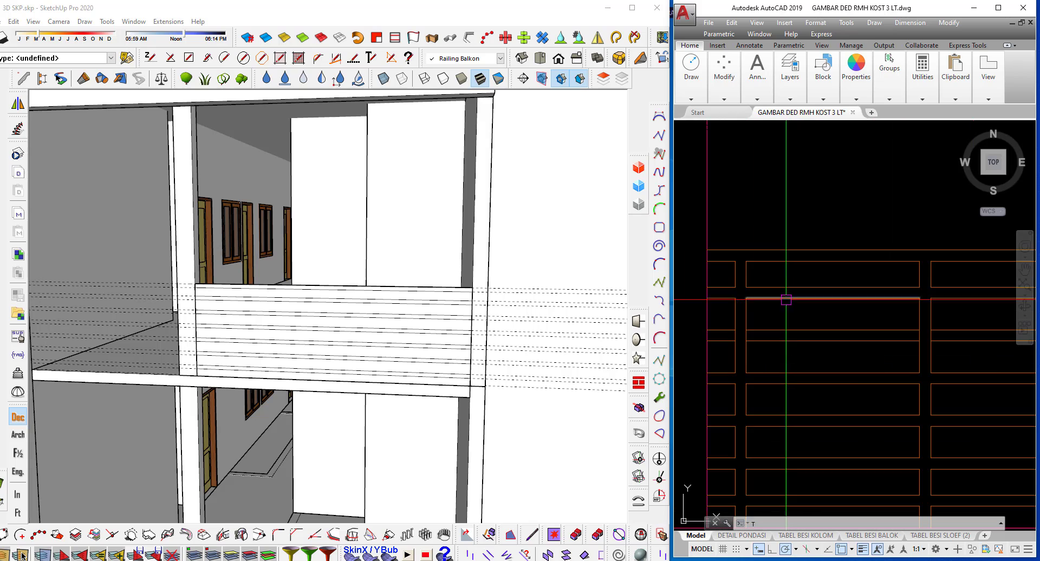
pyautogui.scroll(1, 734, 256)
pyautogui.moveTo(734, 256); pyautogui.dragTo(776, 282, button='middle')
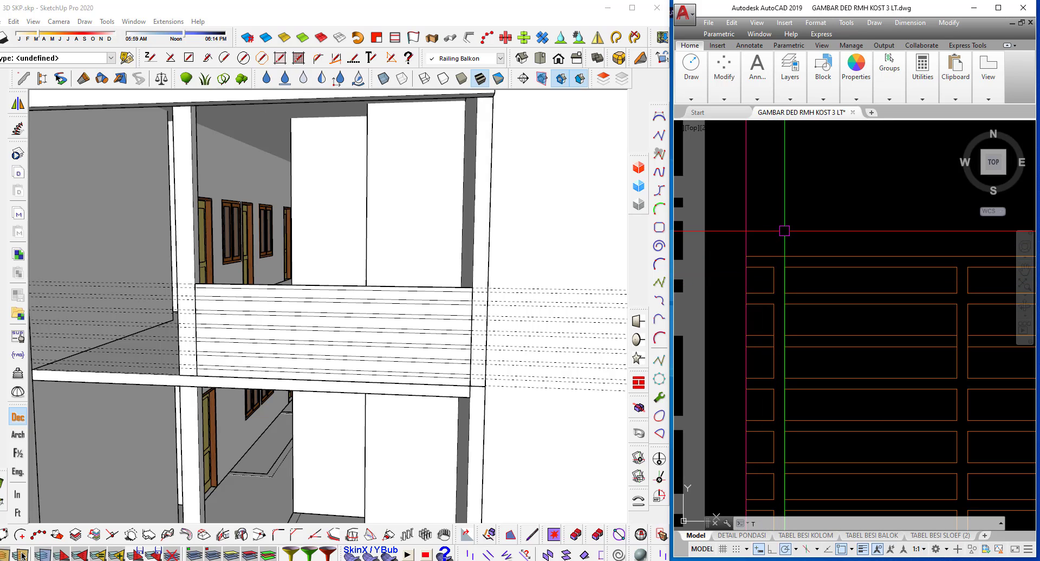
pyautogui.write('d1')
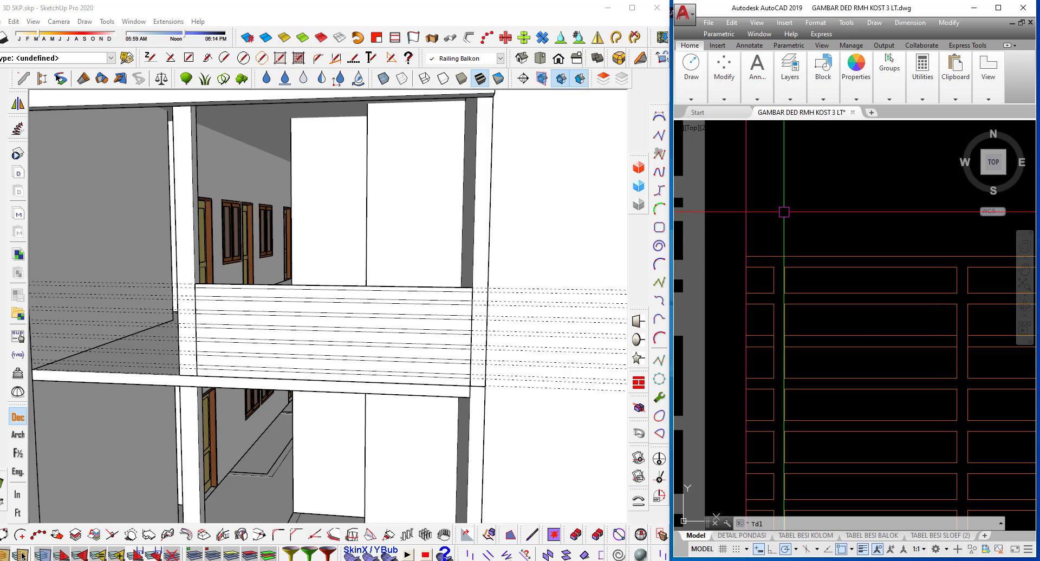
pyautogui.write('dli')
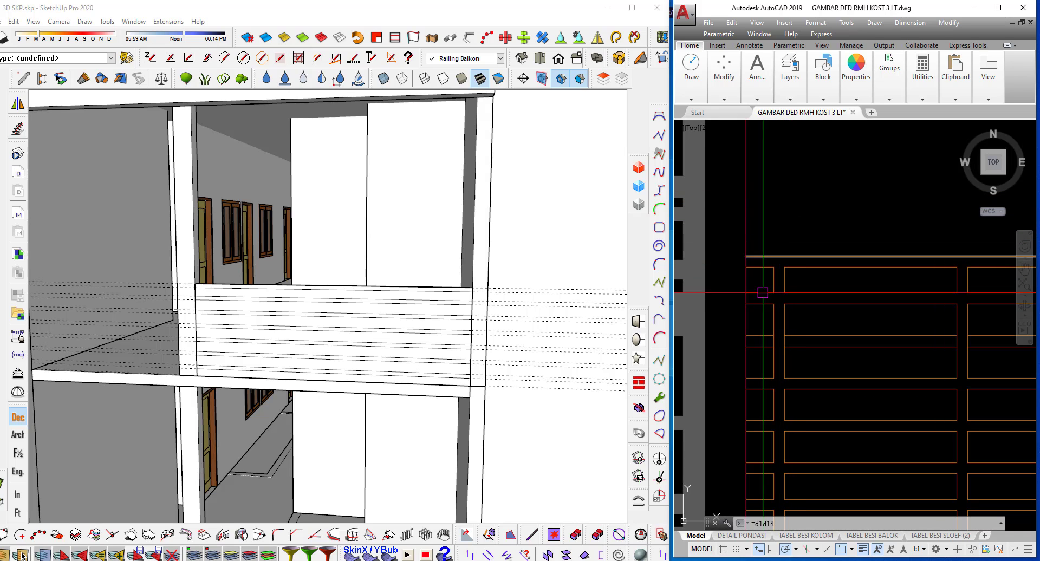
pyautogui.press('Return')
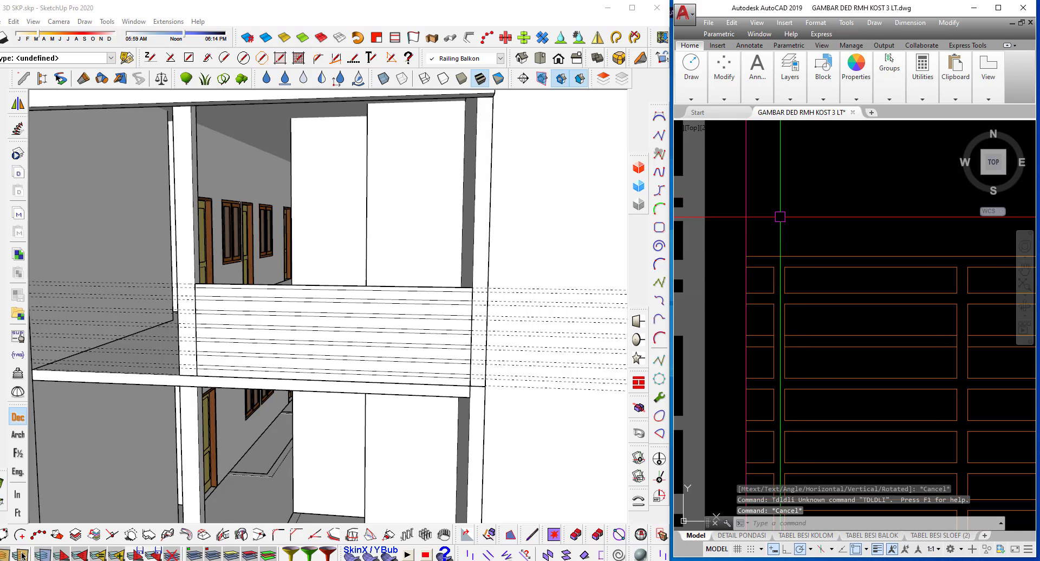
pyautogui.press('Escape')
pyautogui.write('dl')
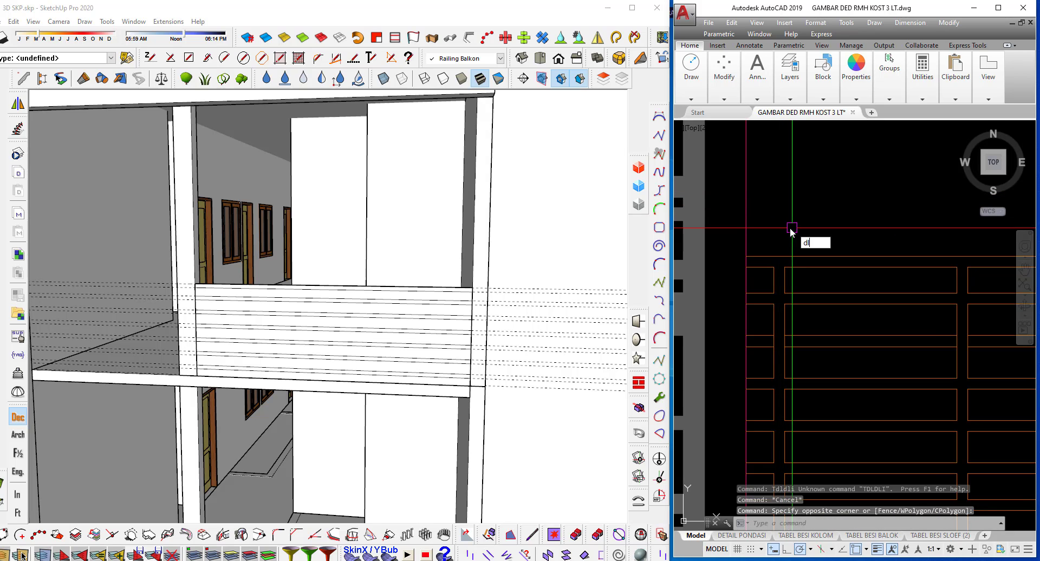
pyautogui.click(746, 256)
pyautogui.press('Escape')
pyautogui.write('dli')
pyautogui.press('Return')
pyautogui.click(747, 267)
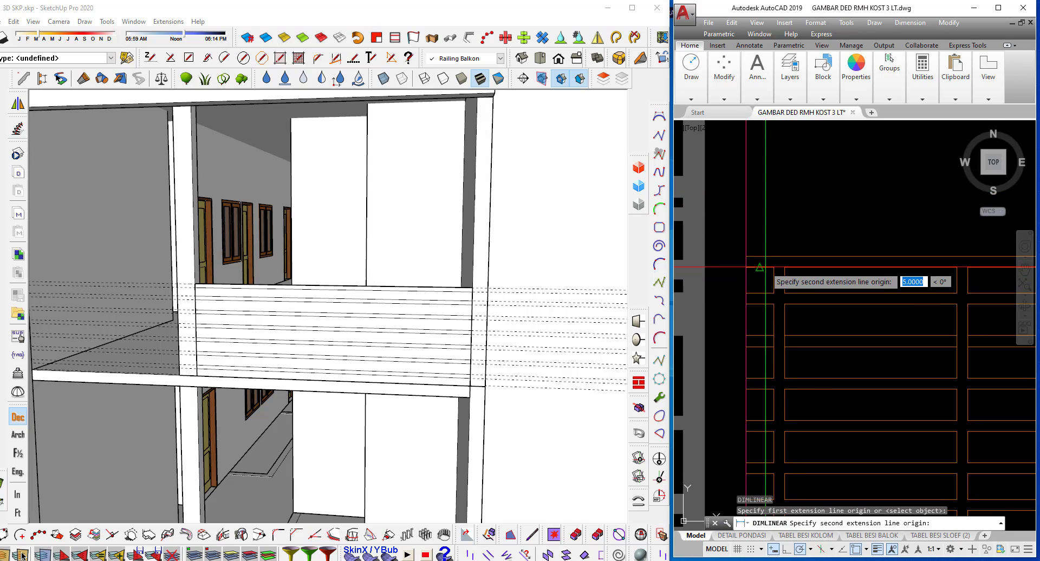
pyautogui.press('Escape')
pyautogui.scroll(3, 206, 324)
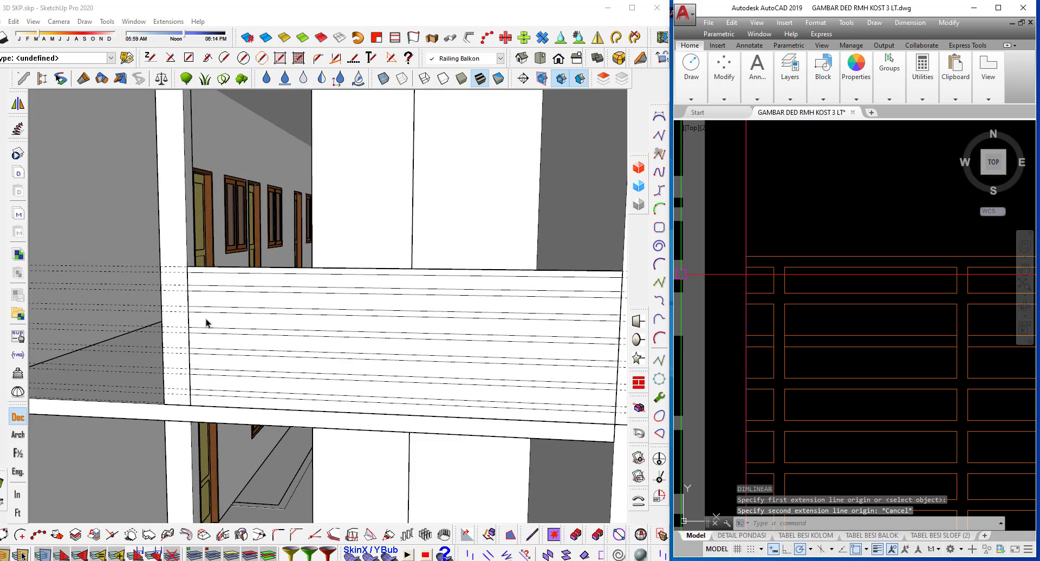
pyautogui.scroll(2, 206, 323)
pyautogui.write('t')
pyautogui.scroll(2, 192, 297)
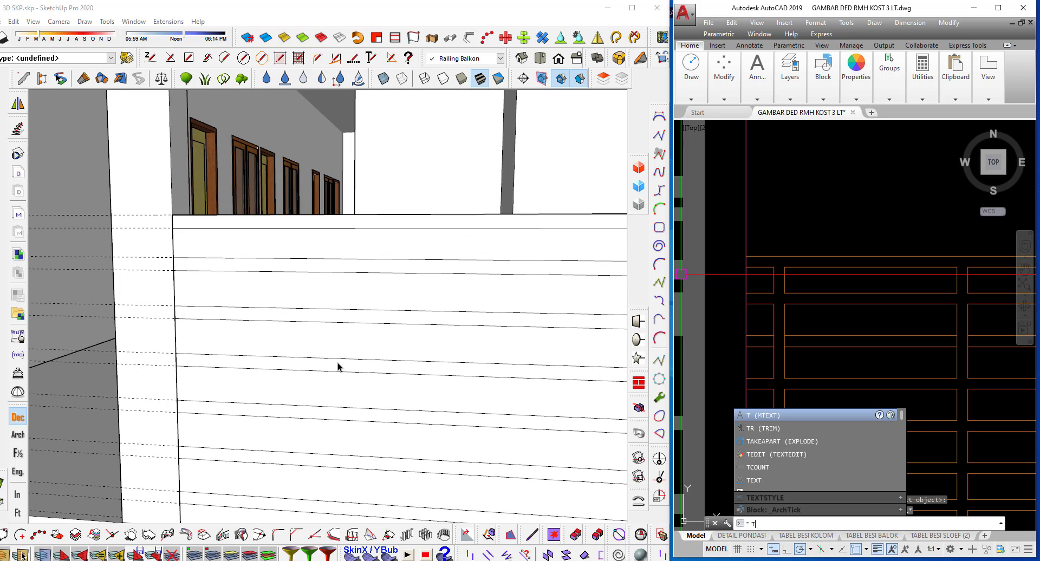
# Select the DINDING LT 3 wall and place a guide 9.5 cm in from its left corner.
pyautogui.scroll(-2, 338, 367)
pyautogui.click(422, 181)
pyautogui.scroll(-2, 172, 222)
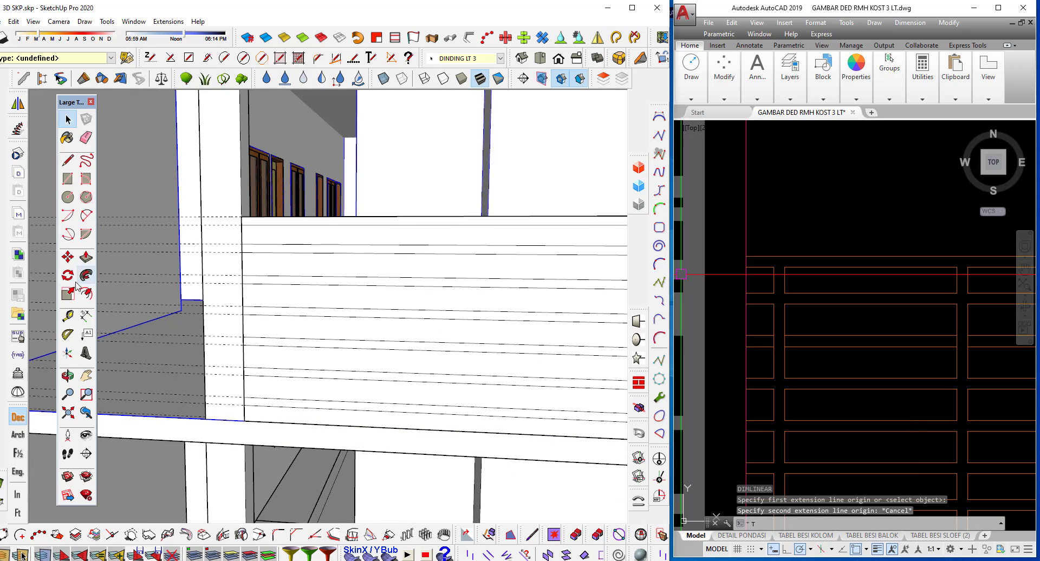
pyautogui.click(67, 316)
pyautogui.scroll(2, 251, 241)
pyautogui.scroll(2, 249, 239)
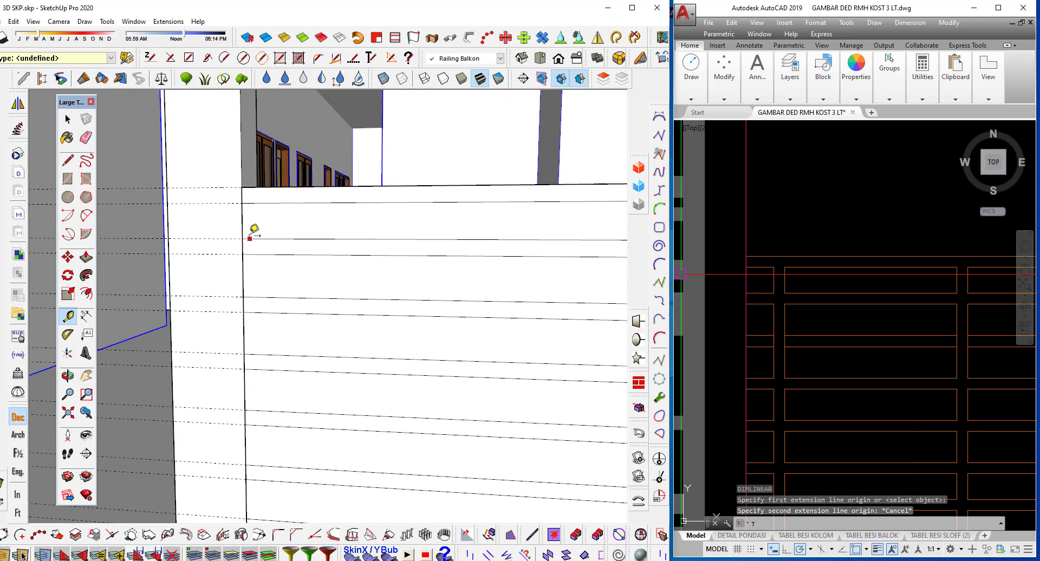
pyautogui.click(242, 221)
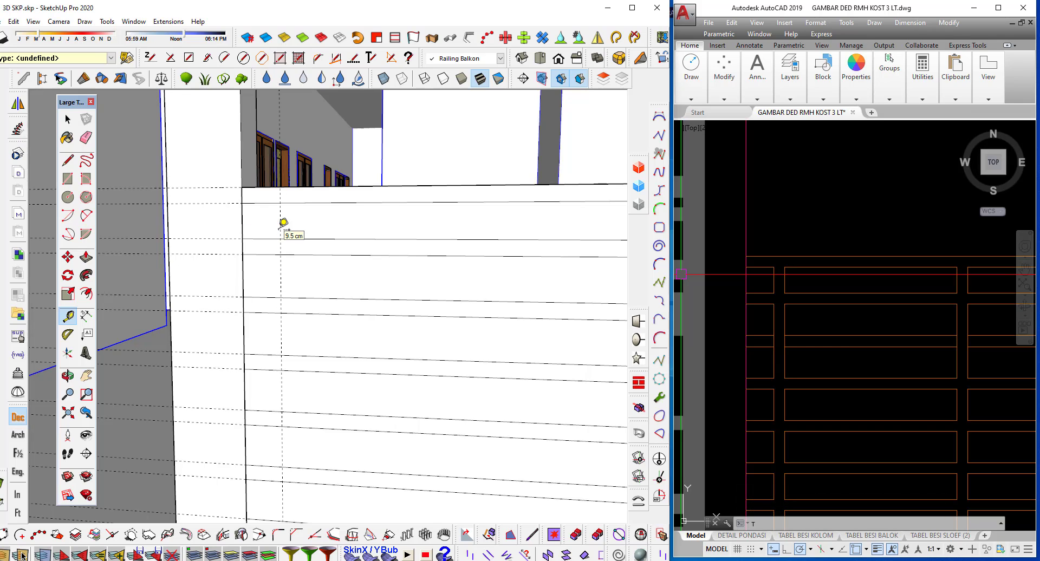
pyautogui.click(279, 218)
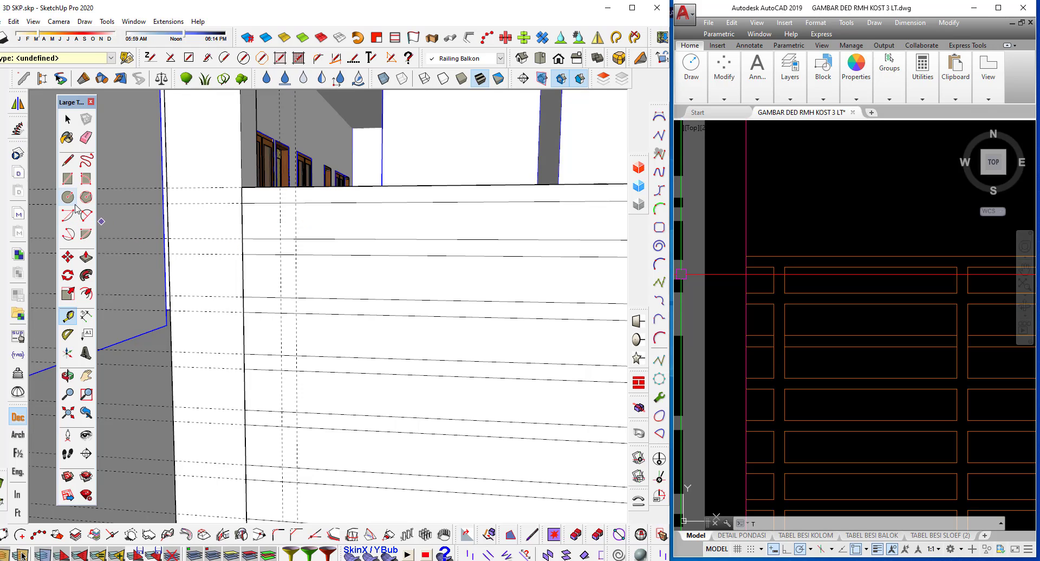
# Place a second vertical guide near the railing wall's right end.
pyautogui.click(69, 179)
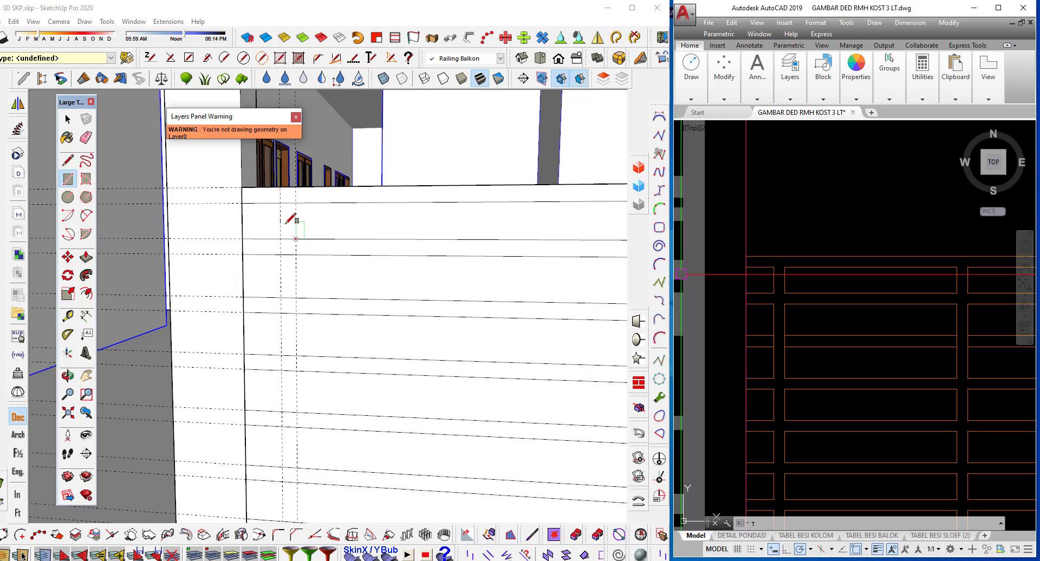
pyautogui.scroll(-3, 306, 320)
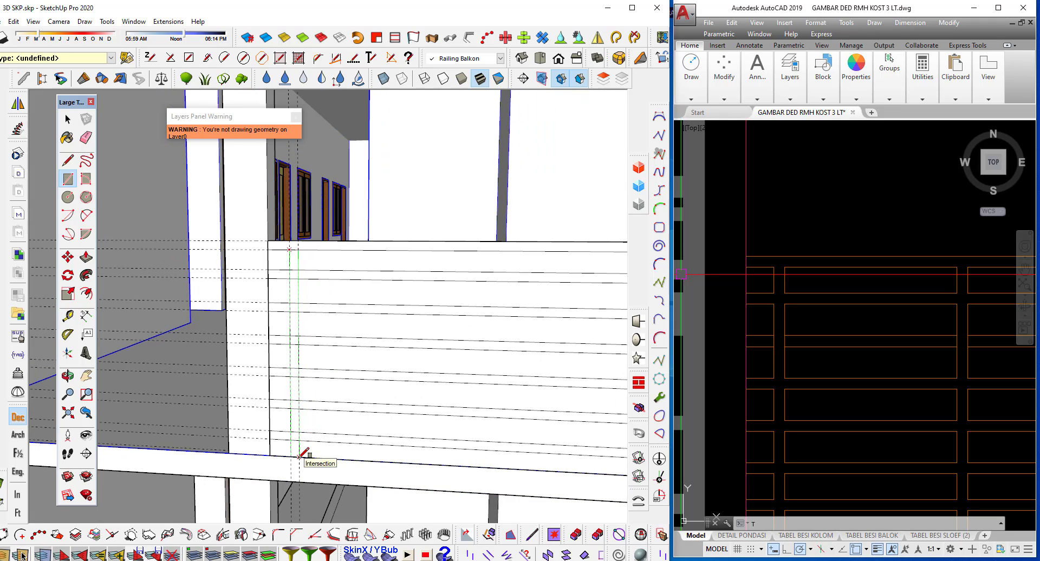
pyautogui.keyDown('shift'); pyautogui.moveTo(300, 456); pyautogui.dragTo(492, 384, button='middle'); pyautogui.keyUp('shift')
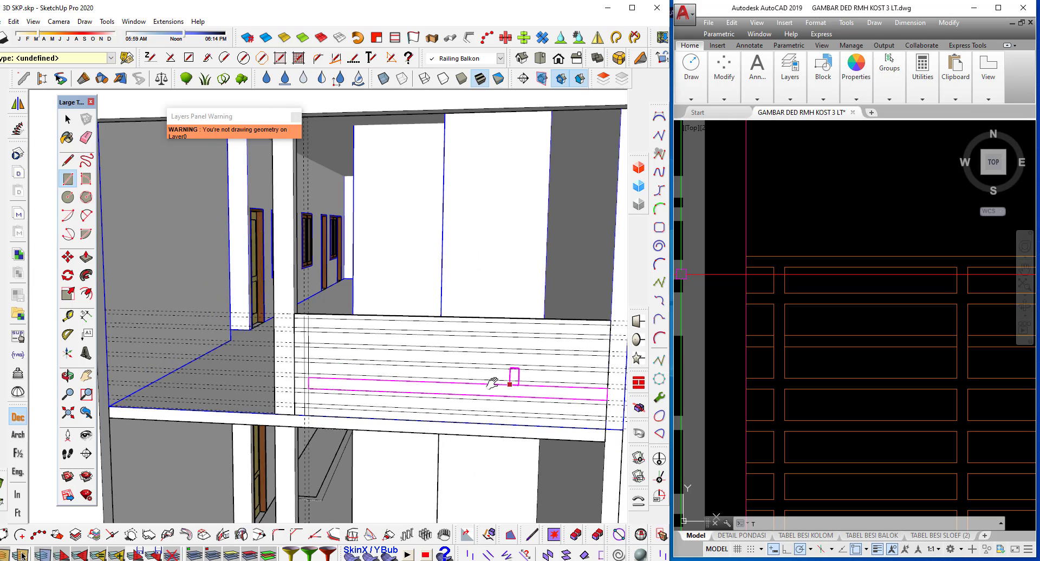
pyautogui.scroll(3, 529, 353)
pyautogui.scroll(2, 511, 355)
pyautogui.press('t')
pyautogui.scroll(3, 521, 325)
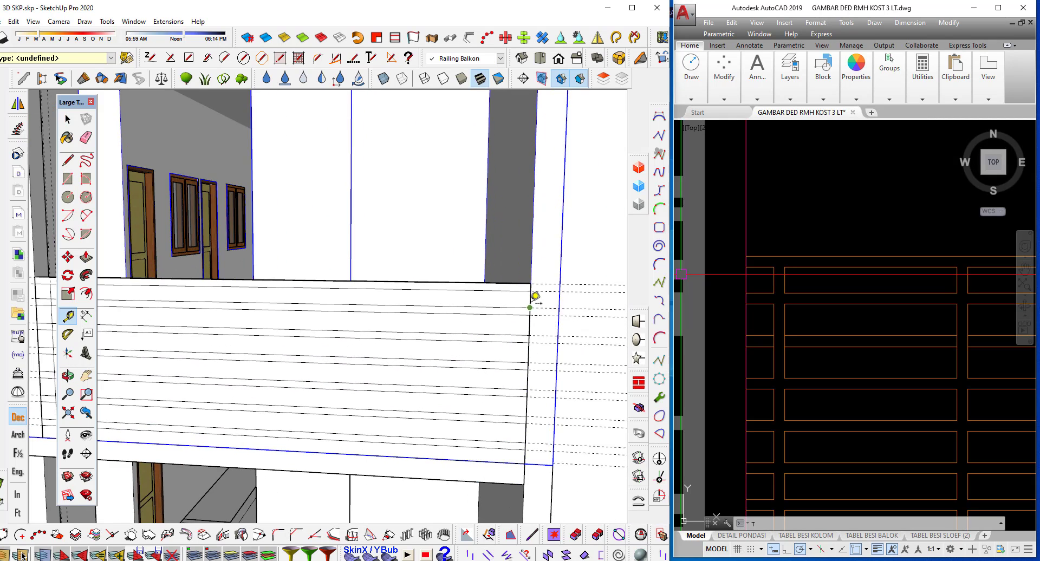
pyautogui.scroll(2, 535, 297)
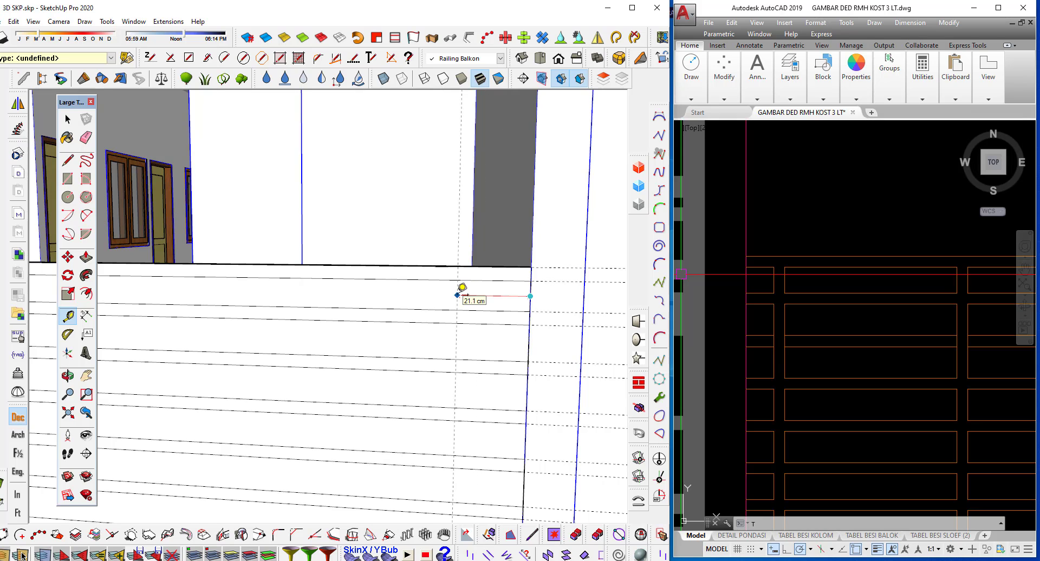
pyautogui.scroll(2, 477, 290)
pyautogui.click(501, 280)
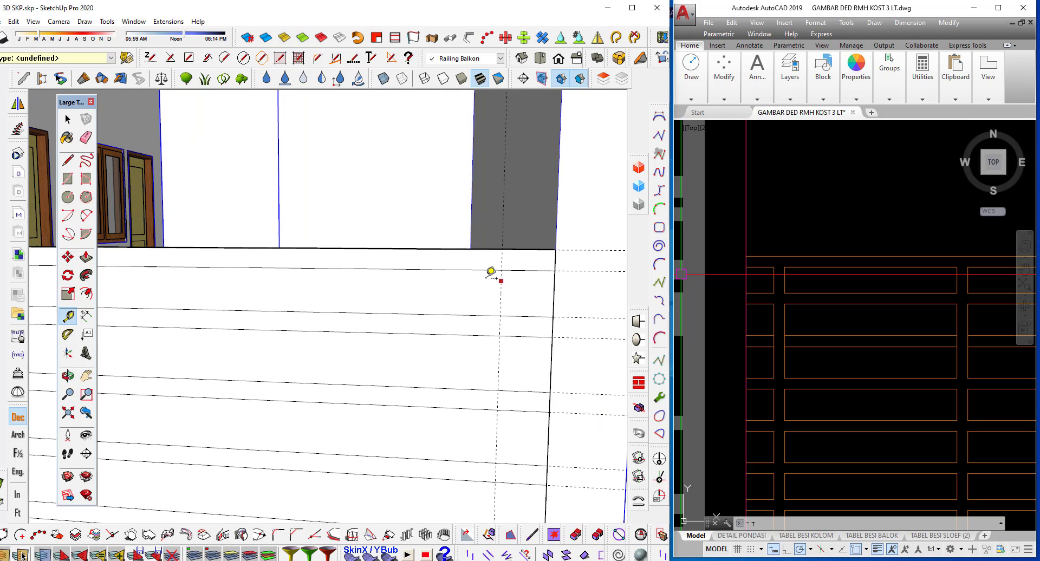
# Pick the Rectangle tool and zoom around the railing wall.
pyautogui.scroll(-2, 477, 271)
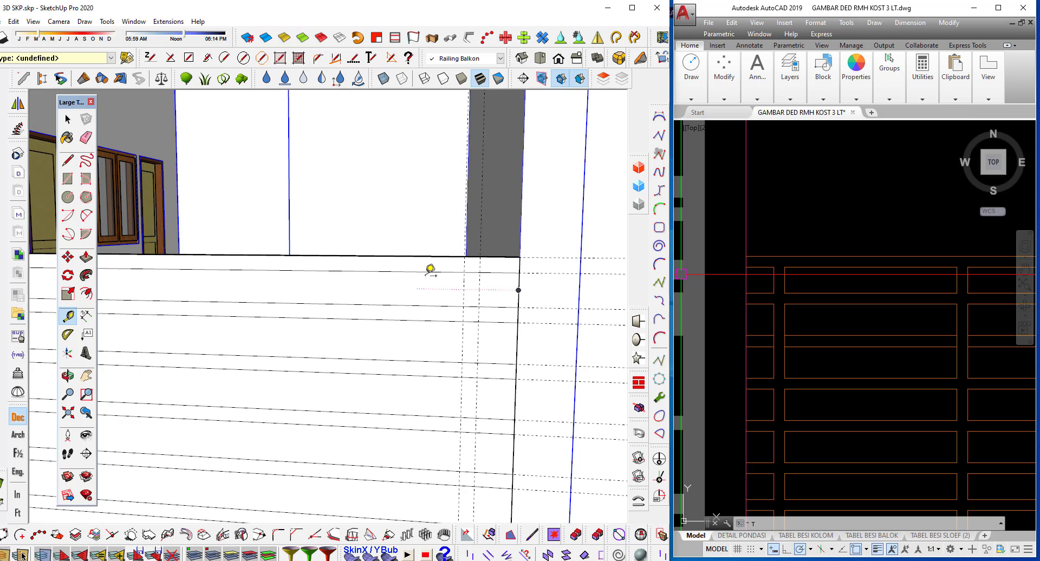
pyautogui.scroll(-2, 155, 215)
pyautogui.click(67, 185)
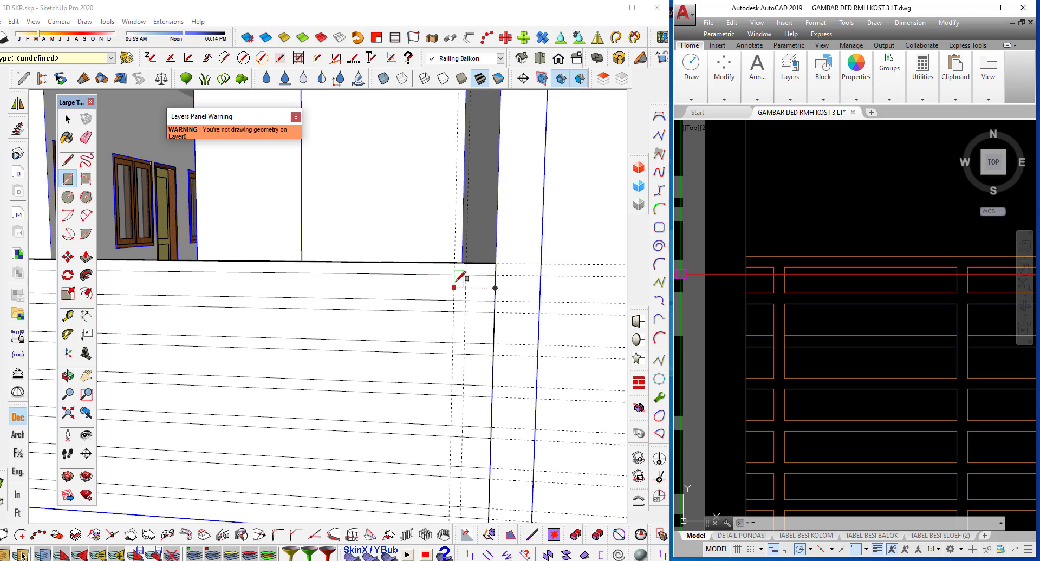
pyautogui.scroll(-3, 433, 265)
pyautogui.scroll(2, 429, 302)
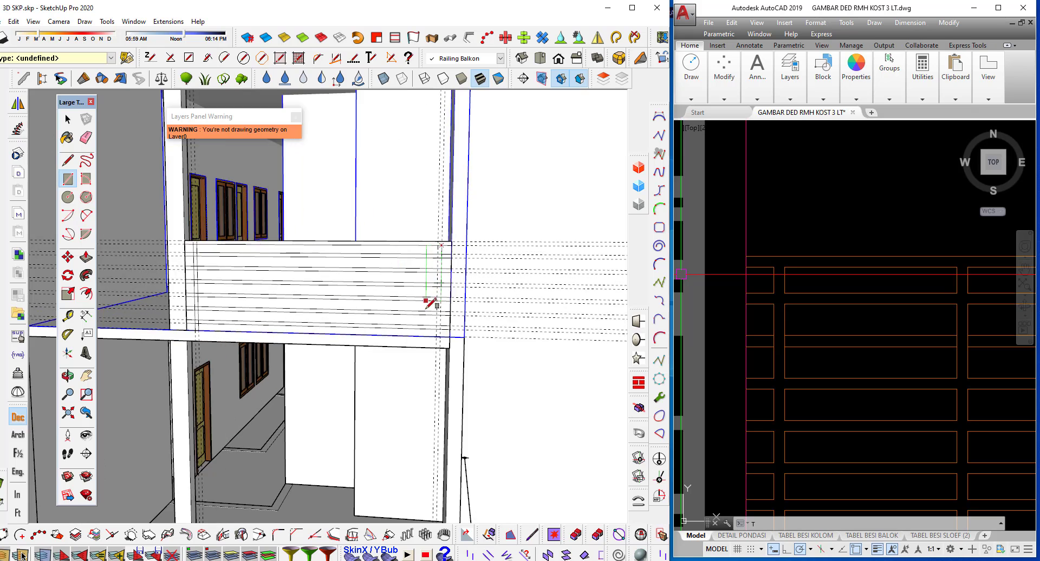
pyautogui.scroll(1, 436, 320)
pyautogui.scroll(-2, 437, 341)
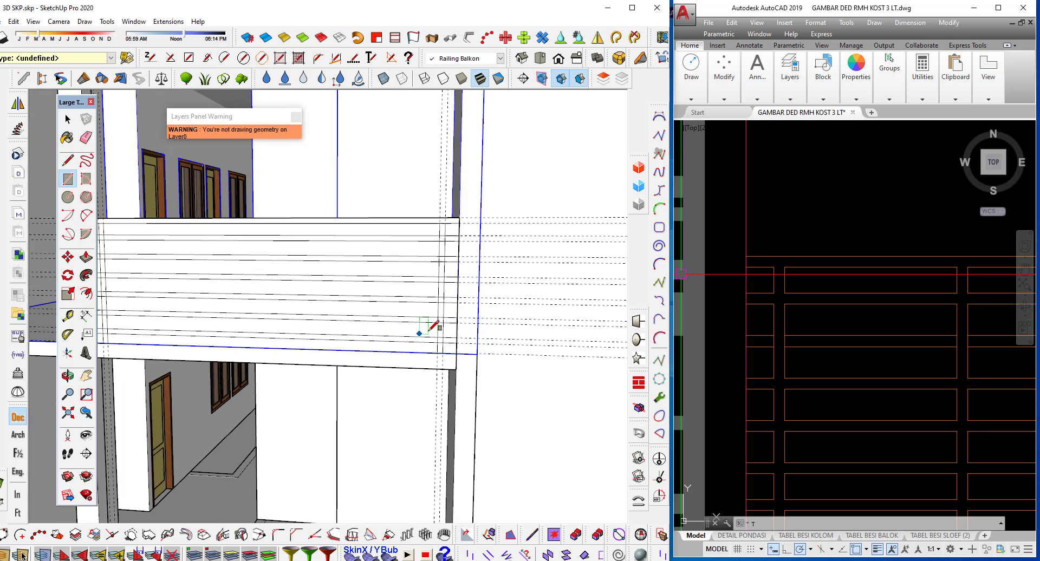
pyautogui.scroll(-3, 430, 330)
pyautogui.scroll(-2, 863, 358)
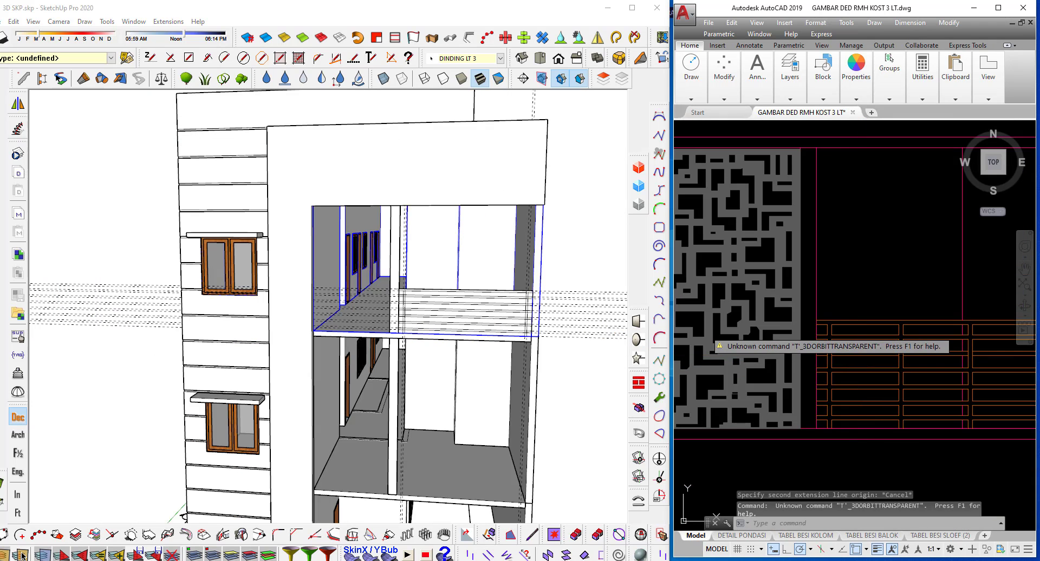
pyautogui.moveTo(864, 356); pyautogui.dragTo(828, 343, button='middle')
pyautogui.scroll(1, 770, 333)
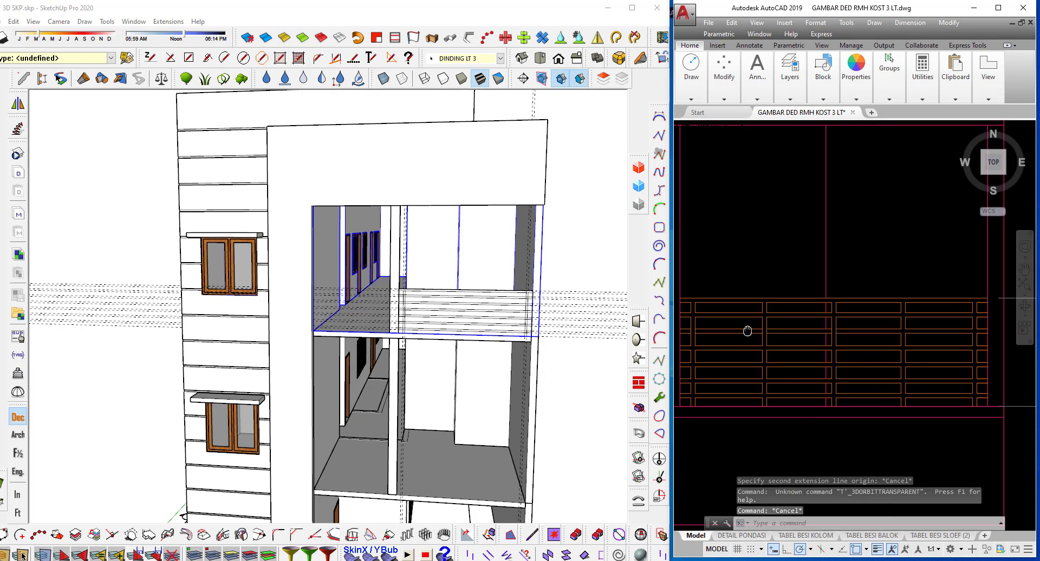
pyautogui.scroll(1, 748, 330)
pyautogui.scroll(1, 738, 319)
pyautogui.scroll(-2, 737, 320)
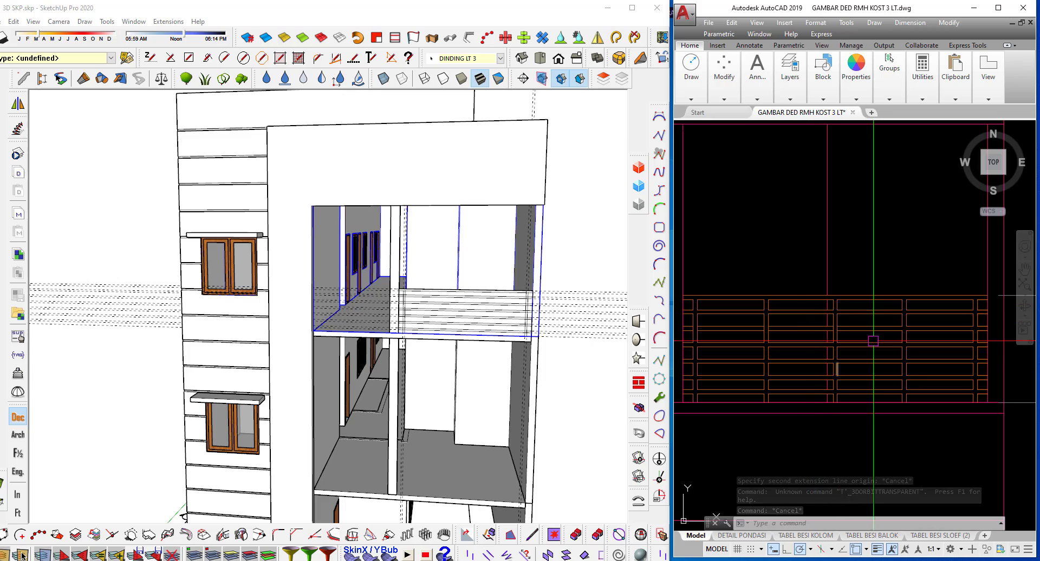
pyautogui.scroll(2, 715, 317)
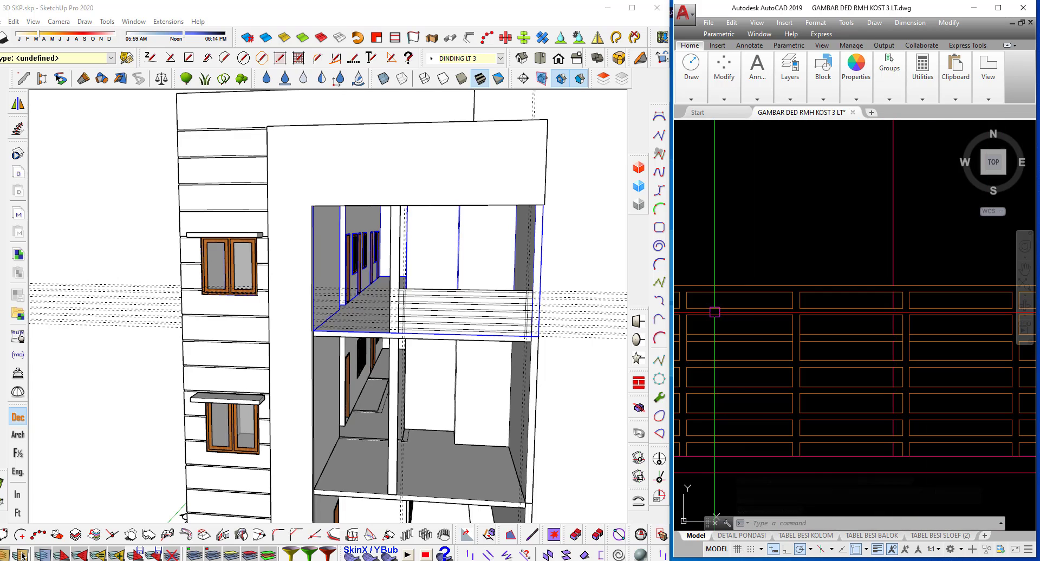
pyautogui.click(754, 225)
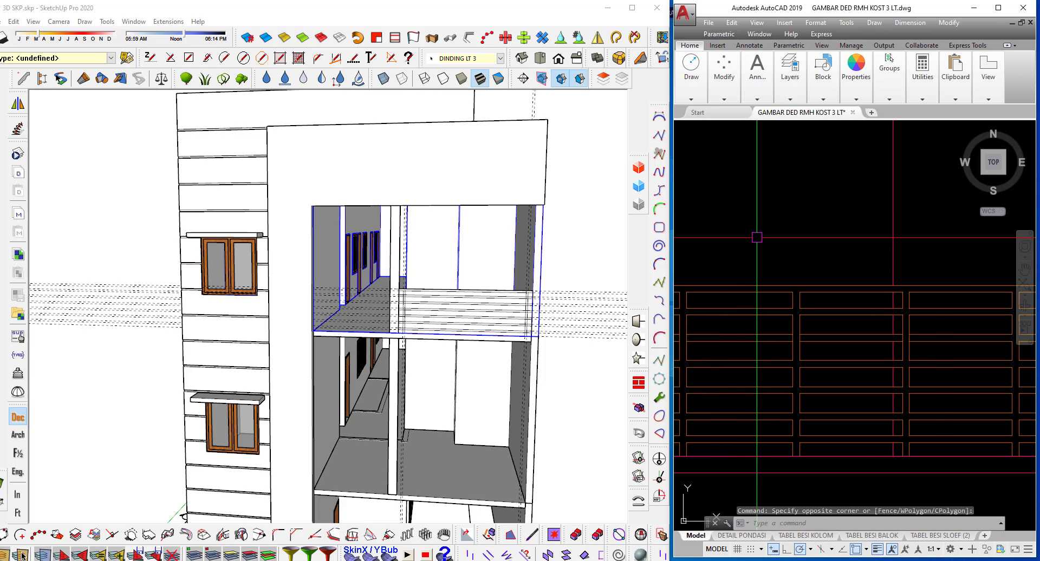
pyautogui.write('dli')
pyautogui.press('Return')
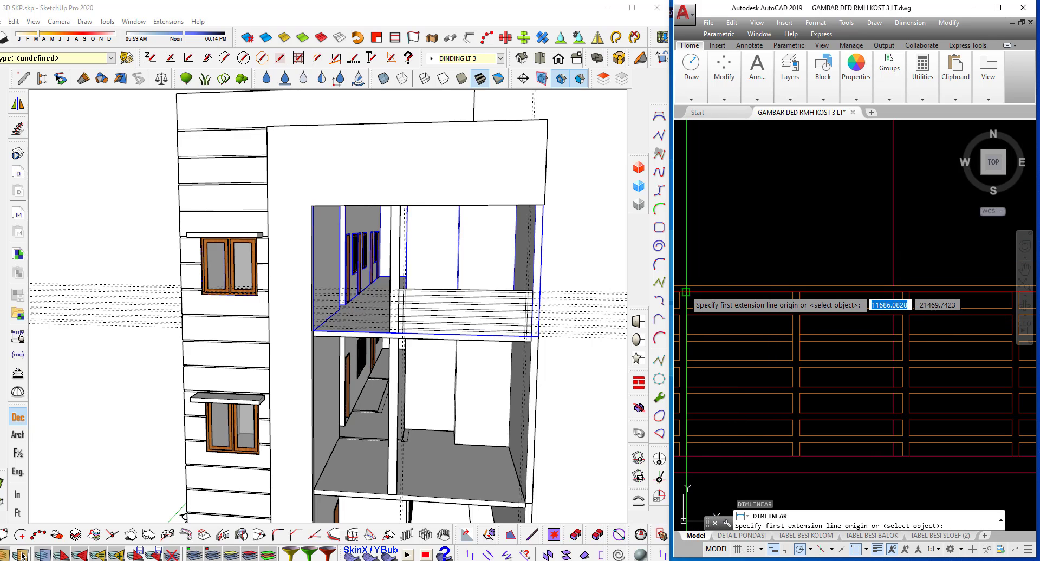
pyautogui.click(687, 293)
pyautogui.click(792, 292)
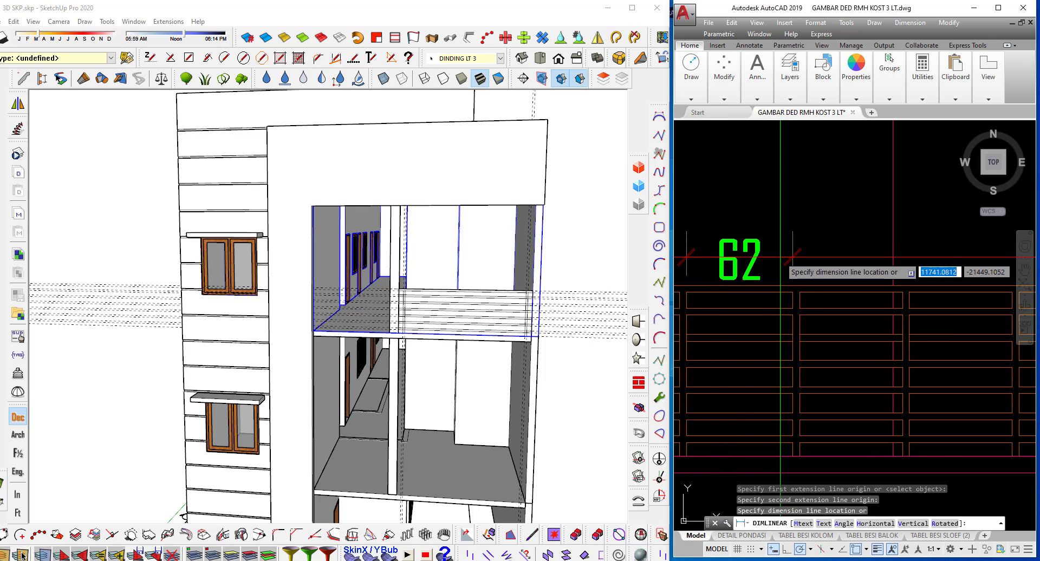
pyautogui.press('Escape')
pyautogui.scroll(3, 419, 313)
pyautogui.scroll(2, 371, 295)
pyautogui.scroll(2, 367, 294)
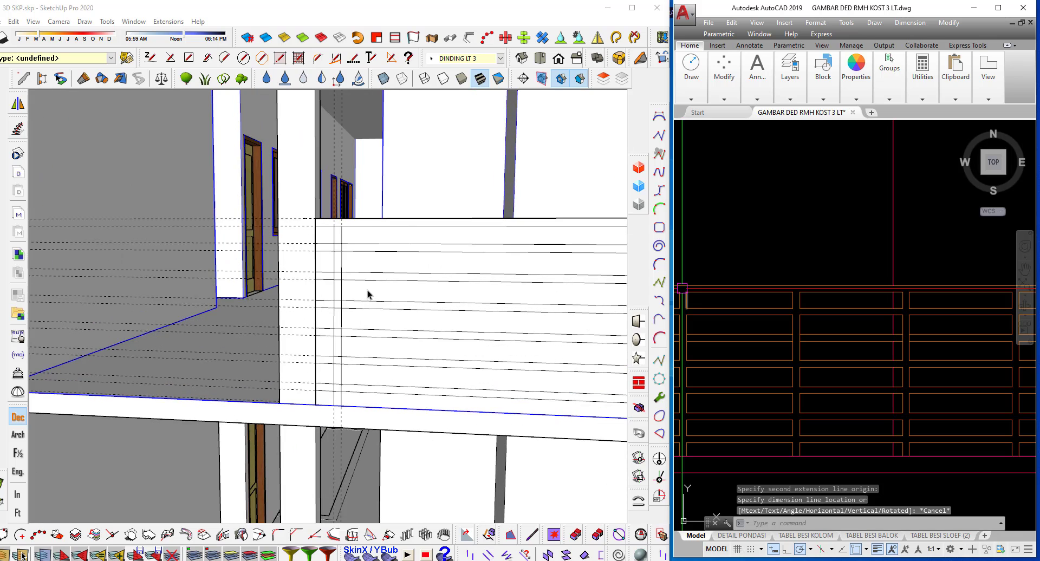
# Measure guide offsets along the railing wall top, including a 17.1 cm offset.
pyautogui.write('T')
pyautogui.scroll(2, 362, 285)
pyautogui.click(360, 270)
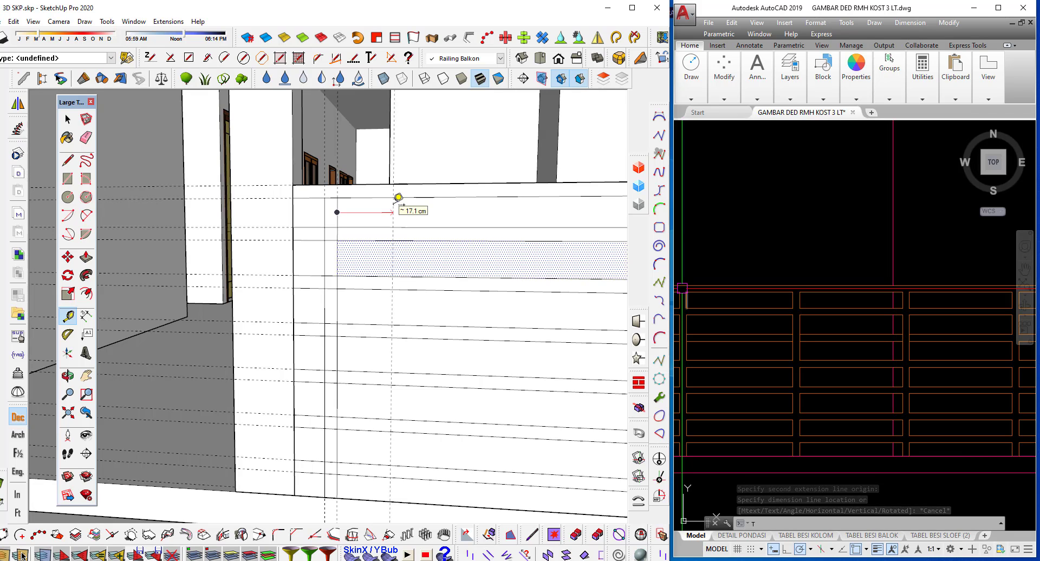
pyautogui.click(398, 197)
pyautogui.scroll(2, 442, 235)
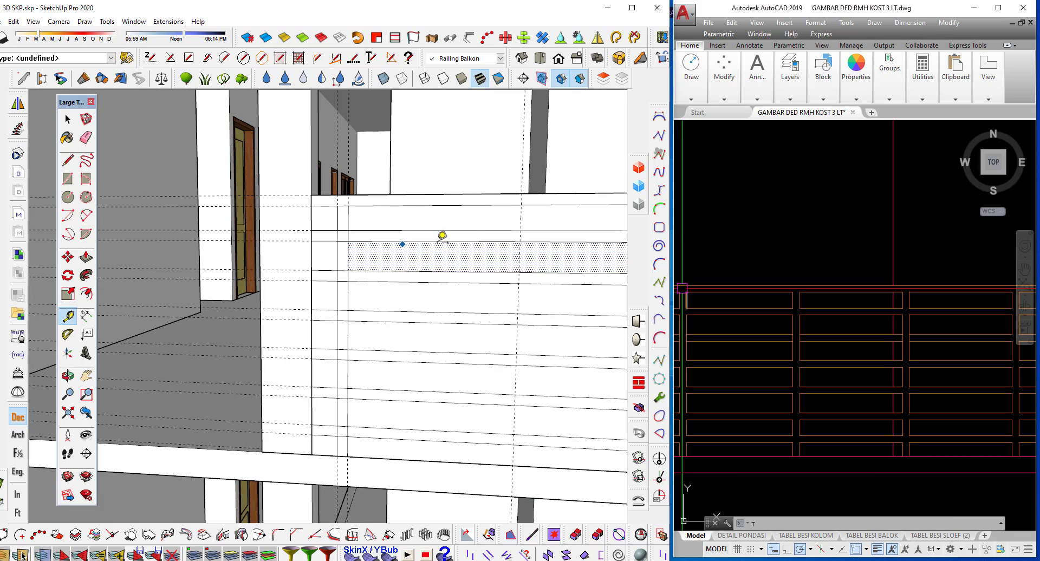
pyautogui.press('space')
pyautogui.click(517, 219)
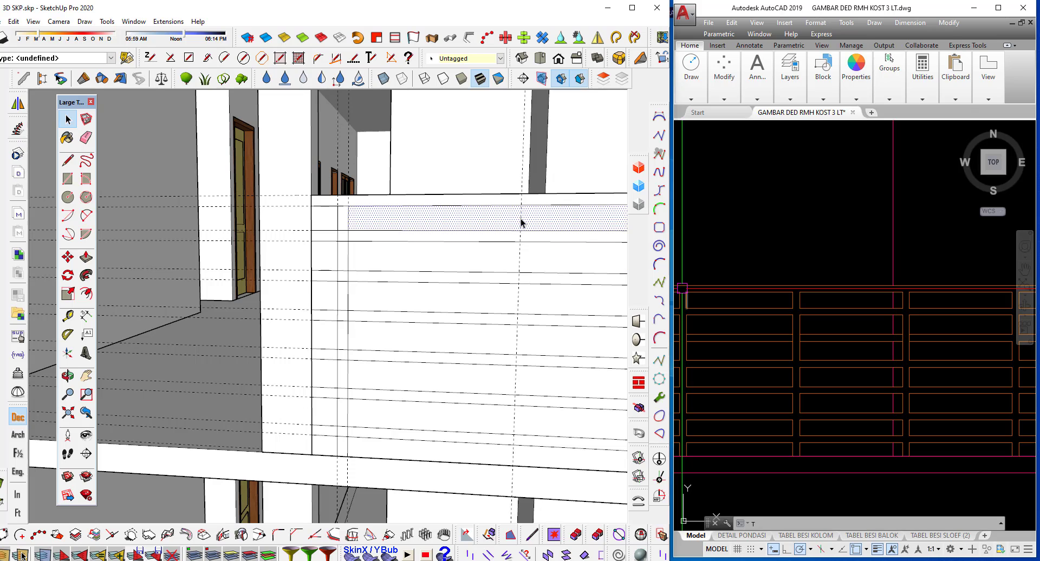
pyautogui.click(521, 222)
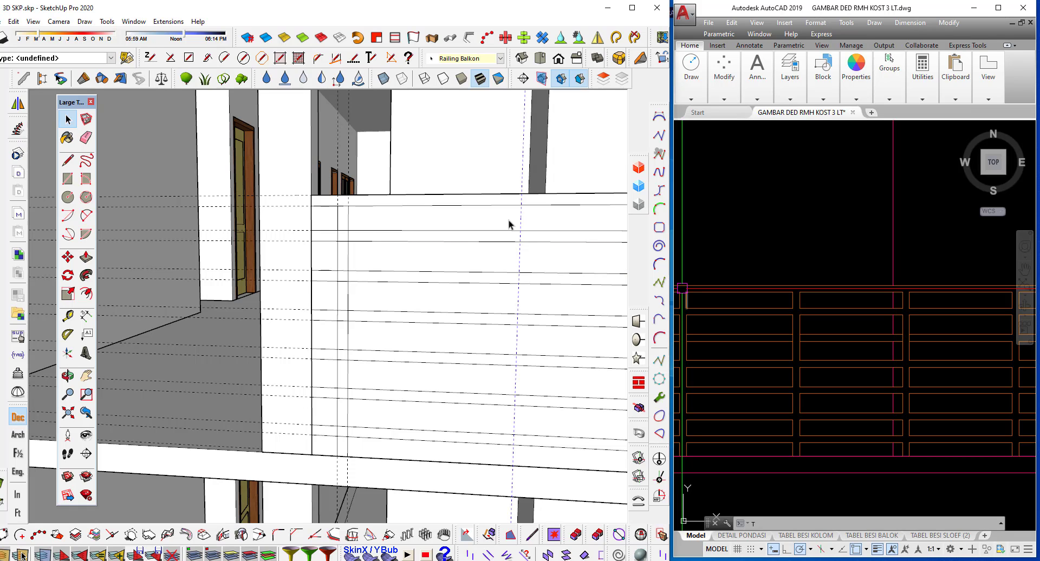
pyautogui.press('t')
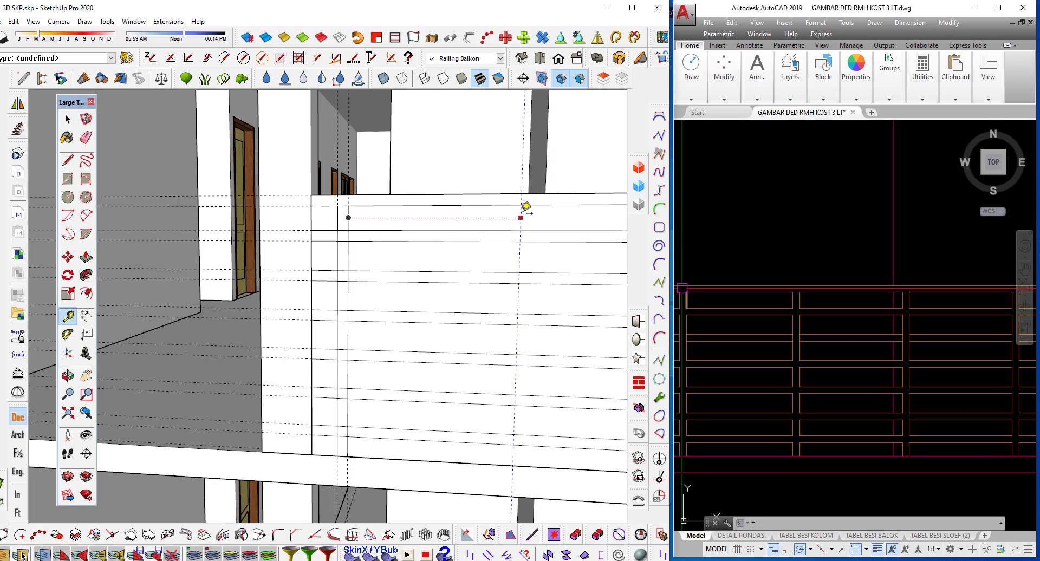
pyautogui.click(520, 218)
pyautogui.scroll(2, 521, 238)
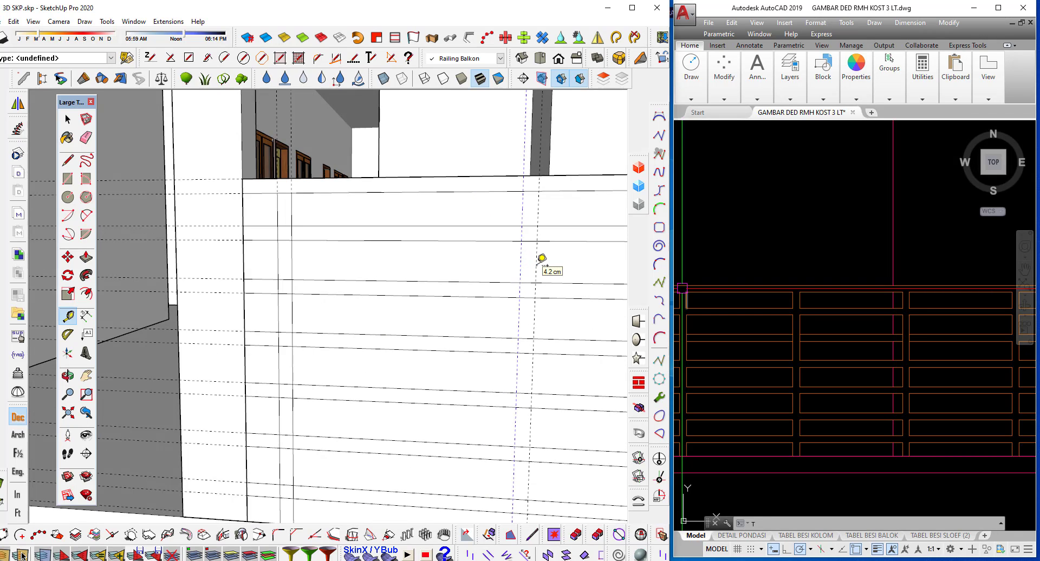
pyautogui.scroll(-2, 542, 259)
pyautogui.click(377, 229)
# Draw a tall thin post rectangle from the wall top to its bottom and select it.
pyautogui.click(68, 178)
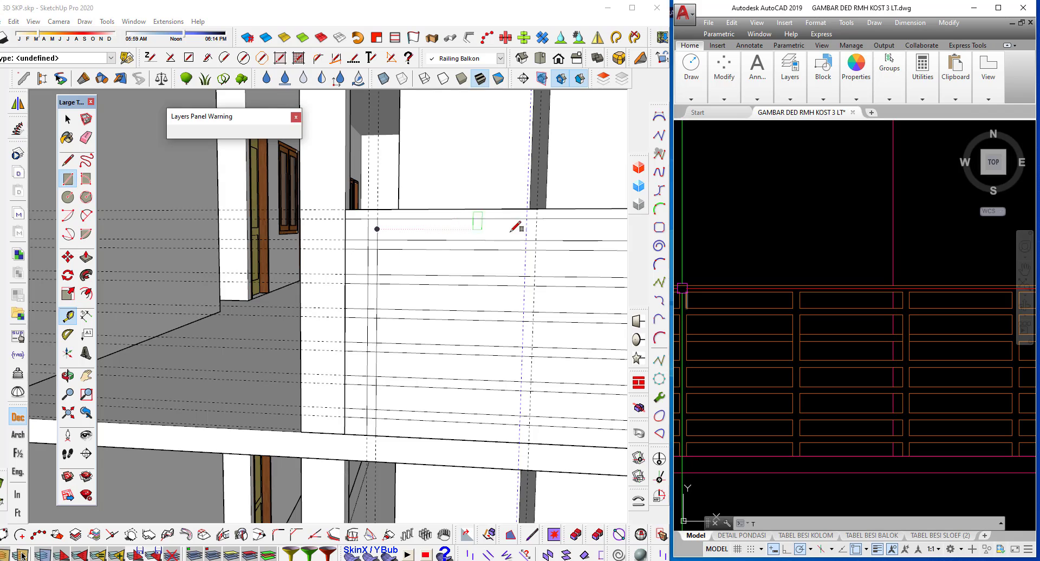
pyautogui.click(529, 218)
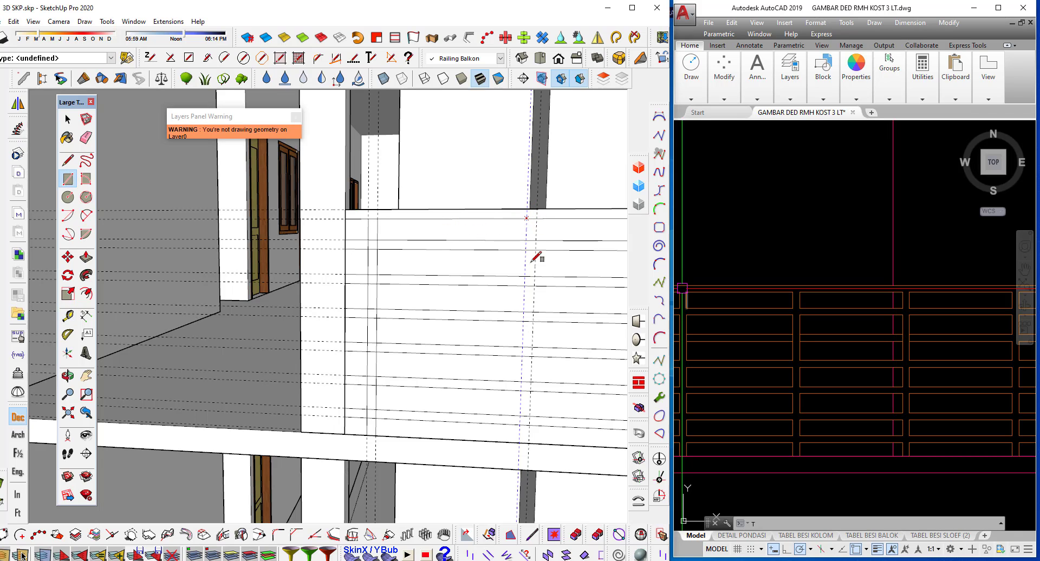
pyautogui.click(519, 443)
pyautogui.press('space')
pyautogui.moveTo(507, 203); pyautogui.dragTo(553, 455)
pyautogui.moveTo(525, 422)
pyautogui.mouseDown(button='middle')
pyautogui.moveTo(366, 375)
pyautogui.moveTo(269, 364)
pyautogui.moveTo(279, 360)
pyautogui.mouseUp(button='middle')
# Copy the post outline further along the railing wall, after cancelling a first wrong copy.
pyautogui.press('m')
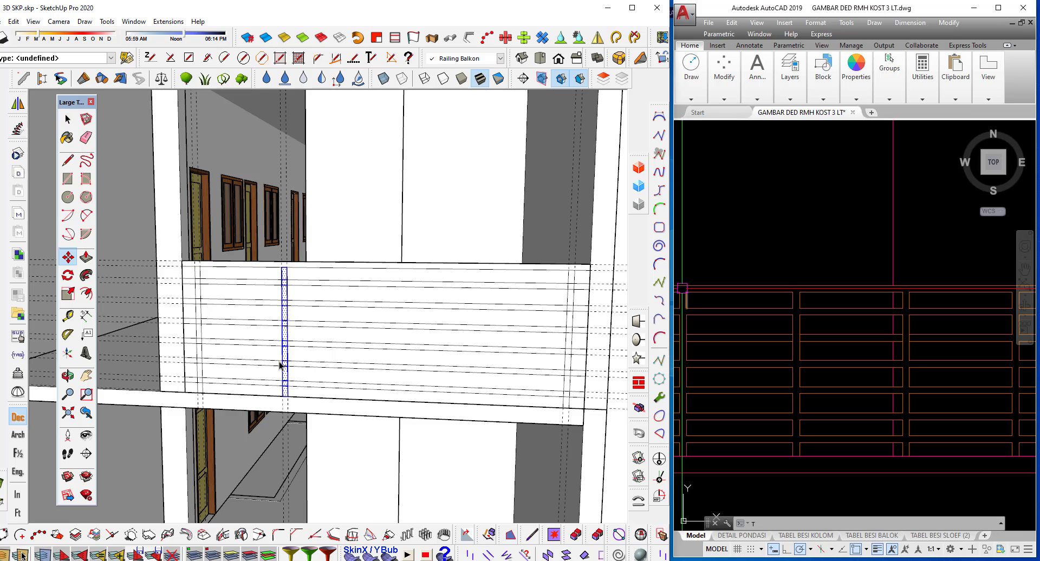
pyautogui.scroll(2, 195, 279)
pyautogui.scroll(3, 184, 257)
pyautogui.press('ctrl')
pyautogui.click(183, 248)
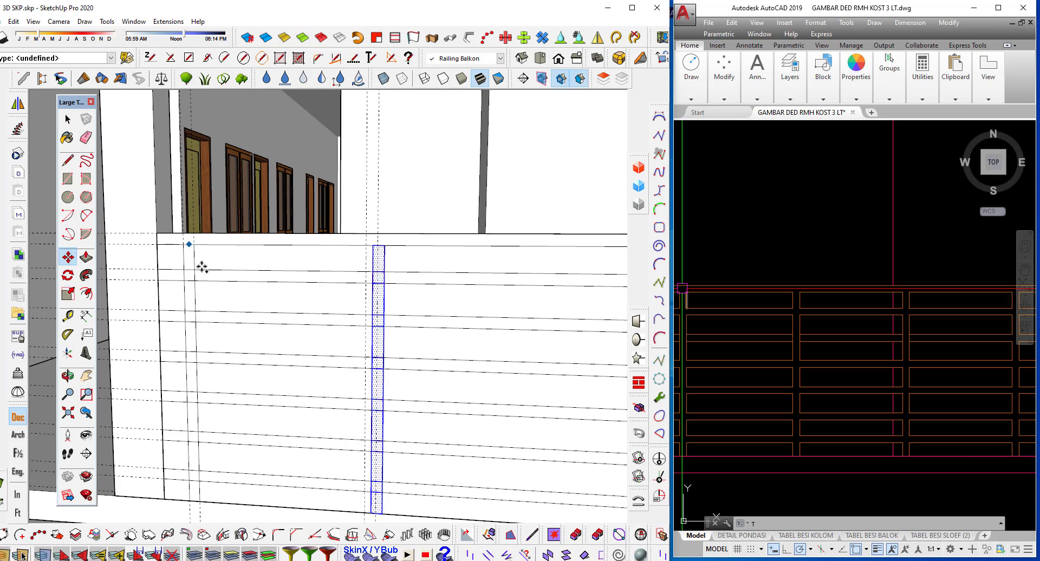
pyautogui.press('Escape')
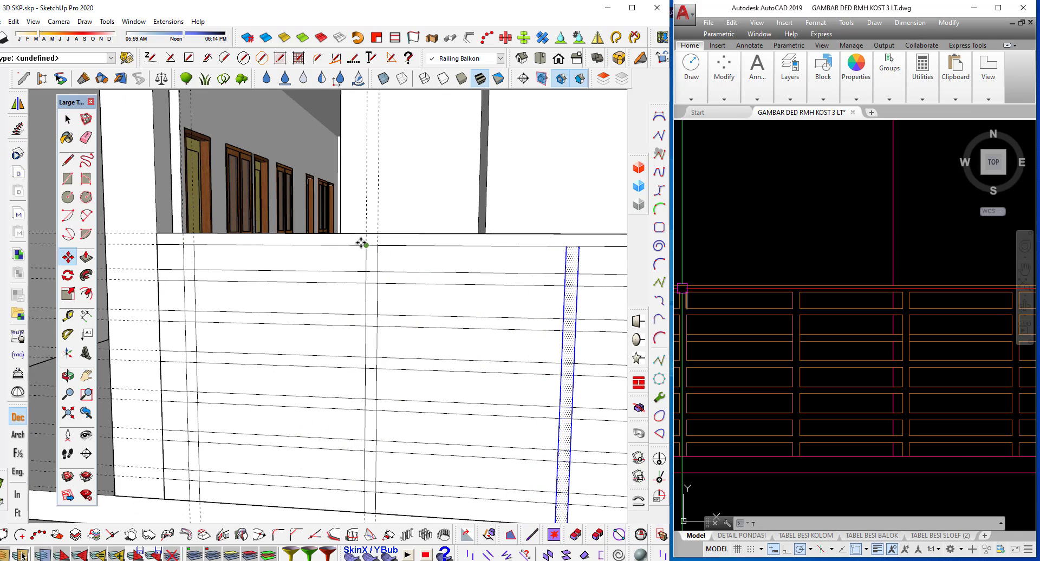
pyautogui.press('ctrl')
pyautogui.click(368, 247)
pyautogui.scroll(-3, 297, 272)
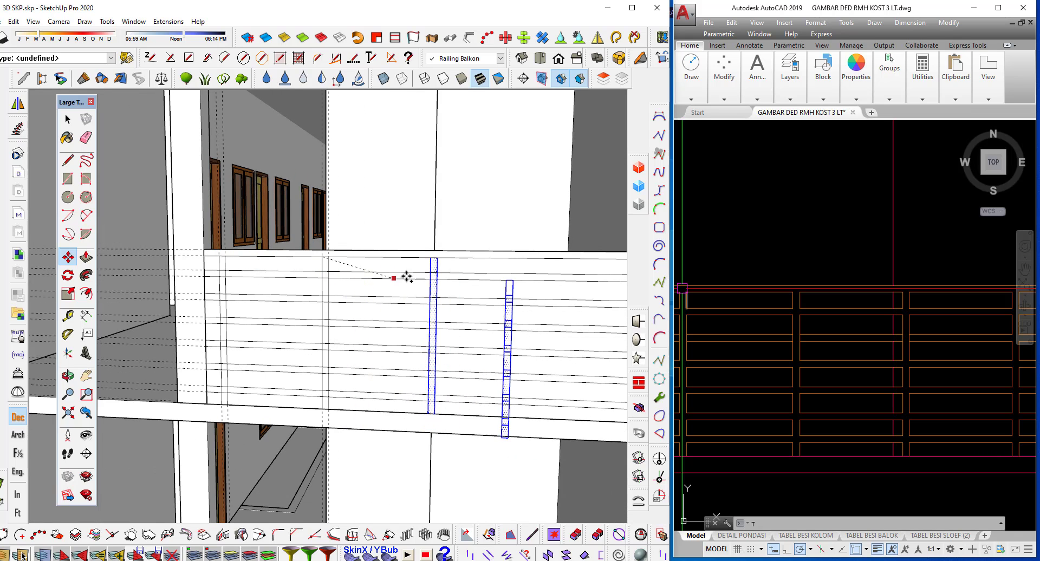
pyautogui.click(427, 258)
pyautogui.scroll(-2, 314, 281)
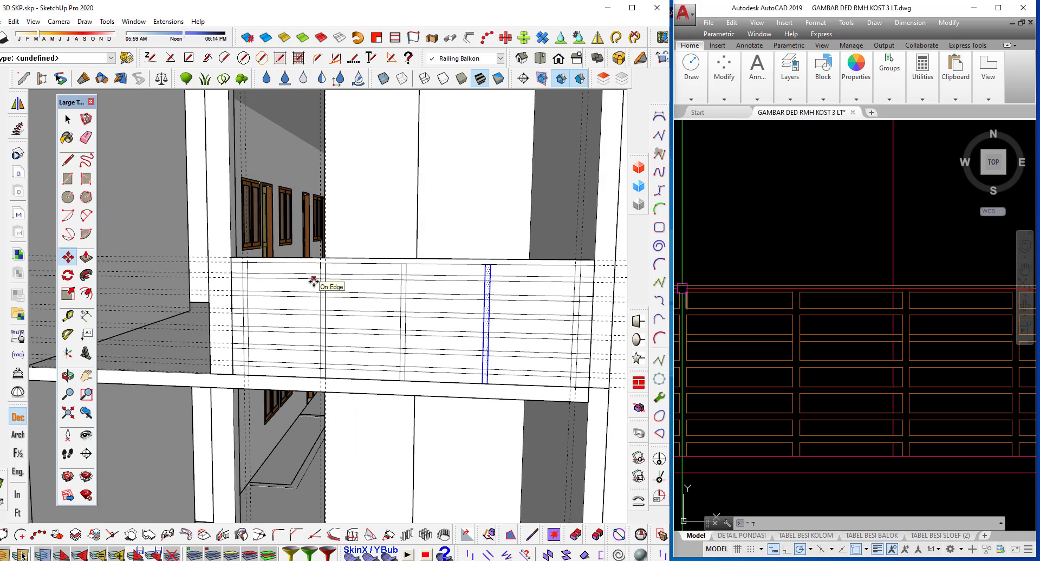
pyautogui.moveTo(402, 298)
pyautogui.mouseDown(button='middle')
pyautogui.moveTo(441, 302)
pyautogui.moveTo(421, 319)
pyautogui.mouseUp(button='middle')
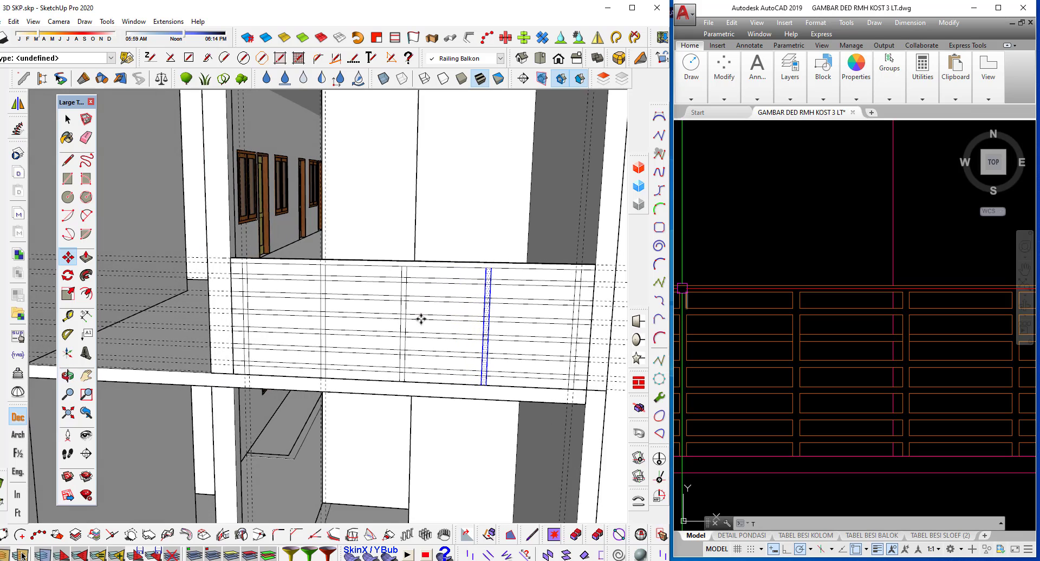
# Add a Tape Measure guide 64.0 cm from the copied post.
pyautogui.press('space')
pyautogui.scroll(2, 417, 333)
pyautogui.press('t')
pyautogui.scroll(-2, 386, 318)
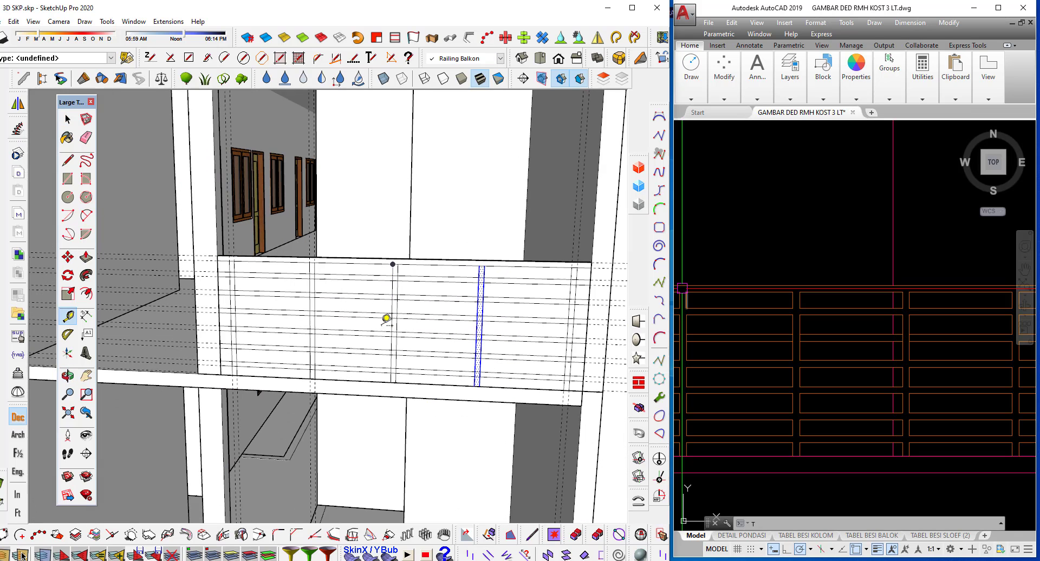
pyautogui.click(484, 292)
pyautogui.scroll(2, 484, 292)
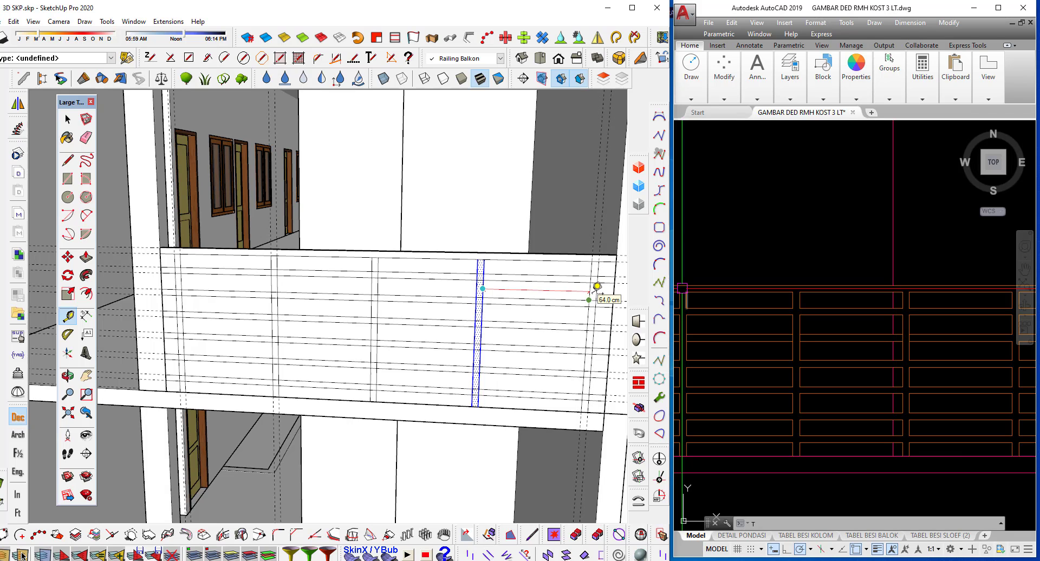
pyautogui.click(589, 300)
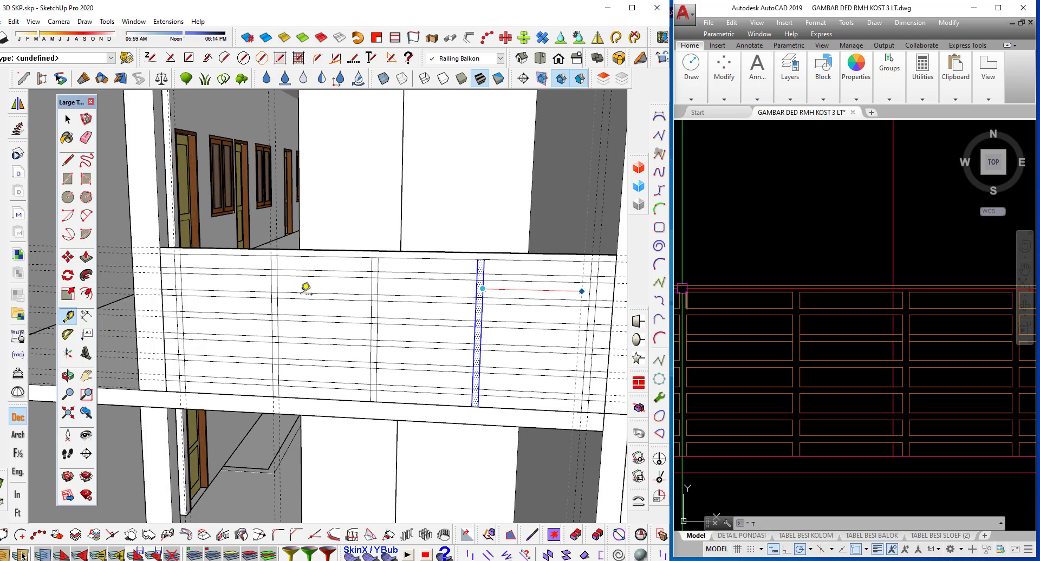
pyautogui.scroll(1, 198, 277)
# Start measuring at the railing's left side and remove the unwanted vertical railing lines.
pyautogui.click(178, 280)
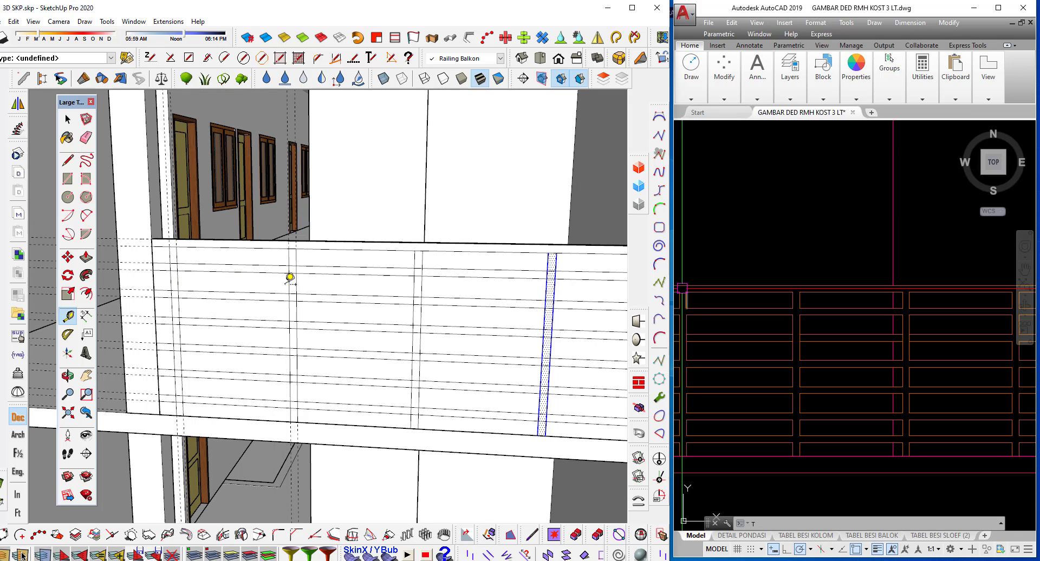
pyautogui.scroll(-2, 287, 285)
pyautogui.scroll(-1, 286, 311)
pyautogui.scroll(-1, 290, 303)
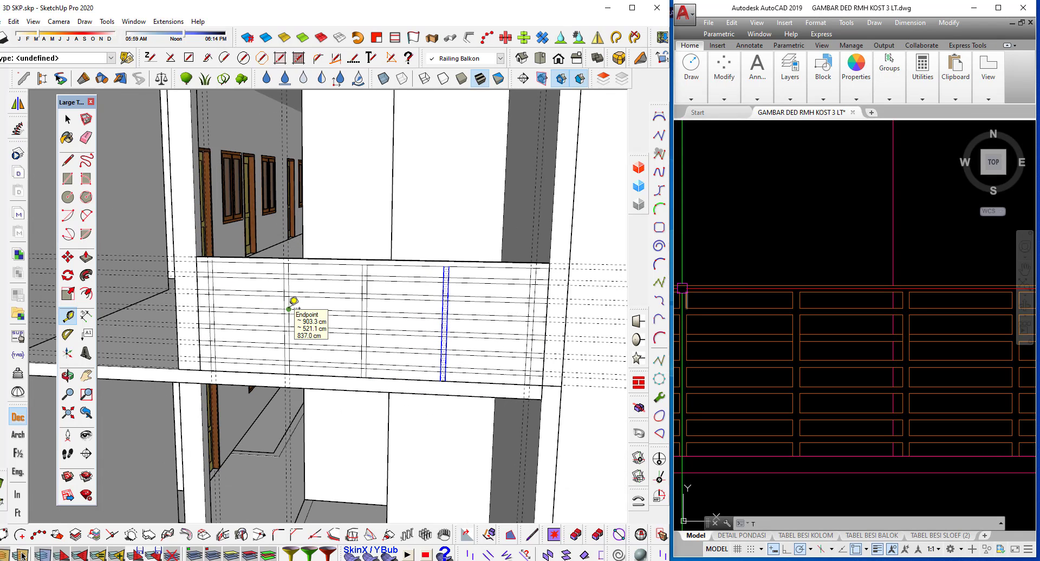
pyautogui.hotkey('ctrl', 'z')
pyautogui.hotkey('ctrl', 'z')
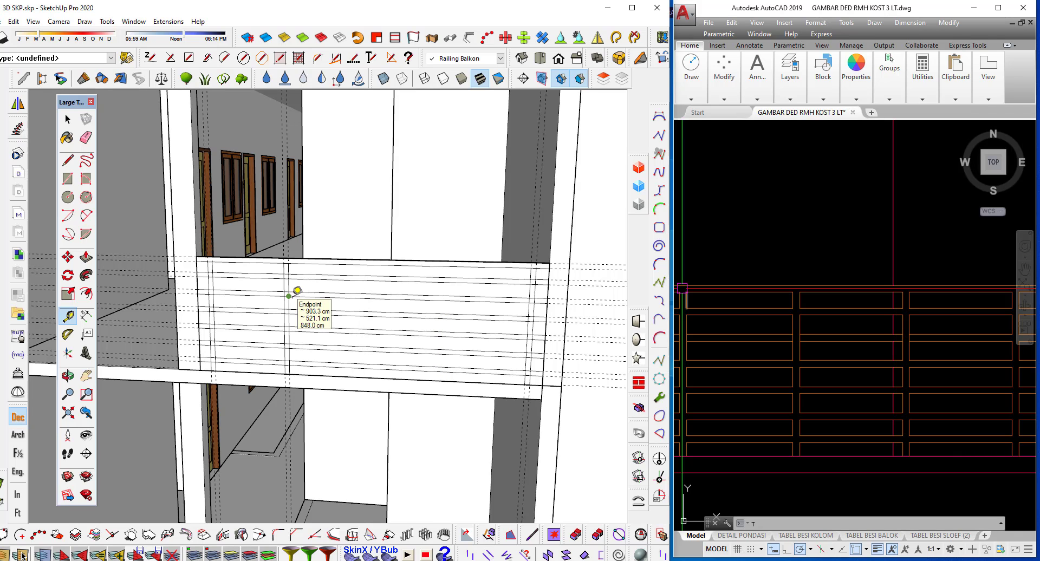
# Place a guide 62.0 cm along the railing wall from the railing endpoint.
pyautogui.click(289, 296)
pyautogui.scroll(1, 266, 287)
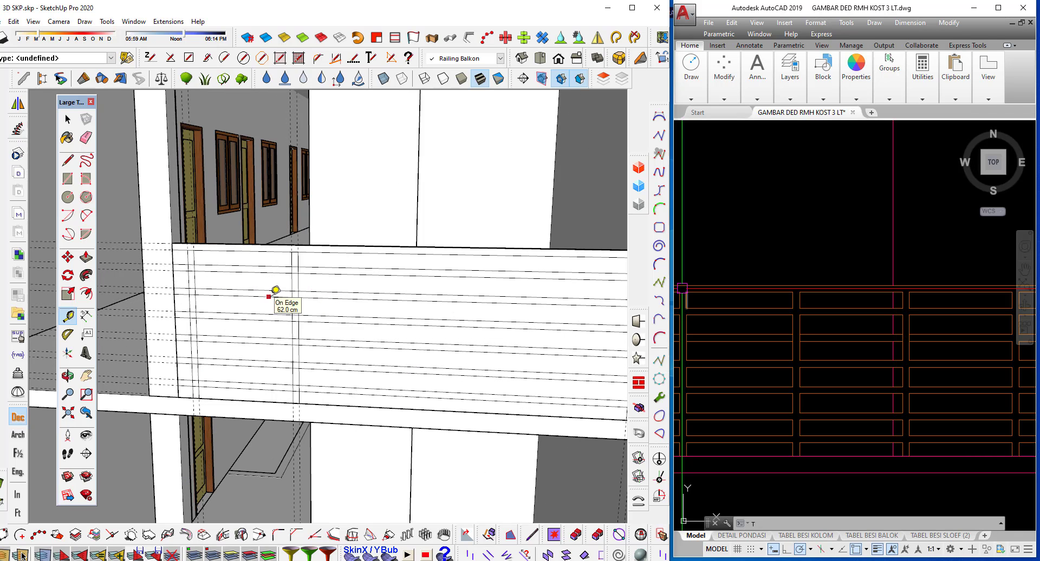
pyautogui.scroll(1, 260, 295)
pyautogui.scroll(-1, 217, 286)
pyautogui.press('space')
pyautogui.scroll(-1, 275, 298)
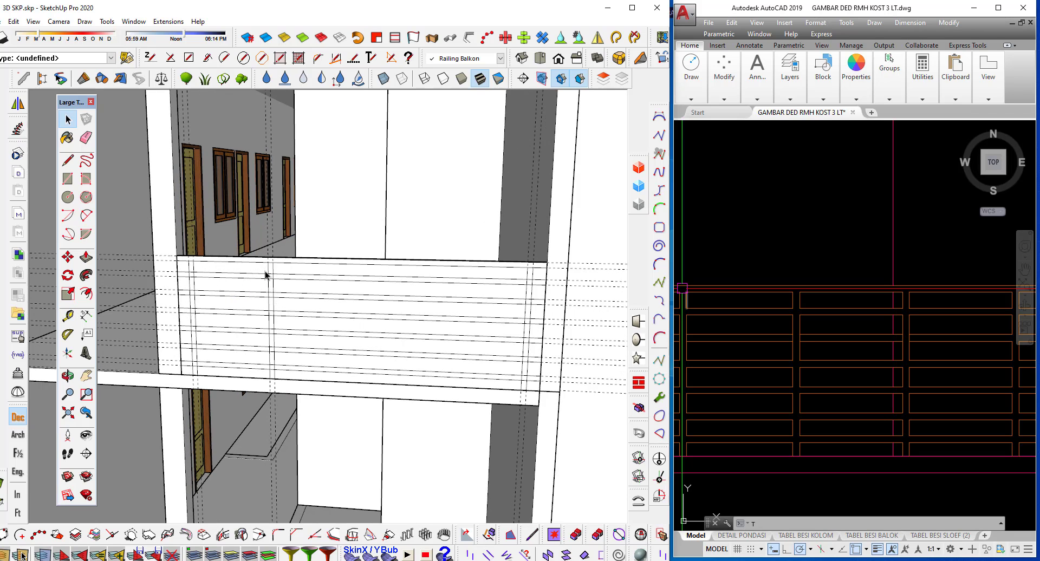
# Select the railing panel and open its group for editing.
pyautogui.moveTo(258, 258); pyautogui.dragTo(286, 392)
pyautogui.click(280, 378)
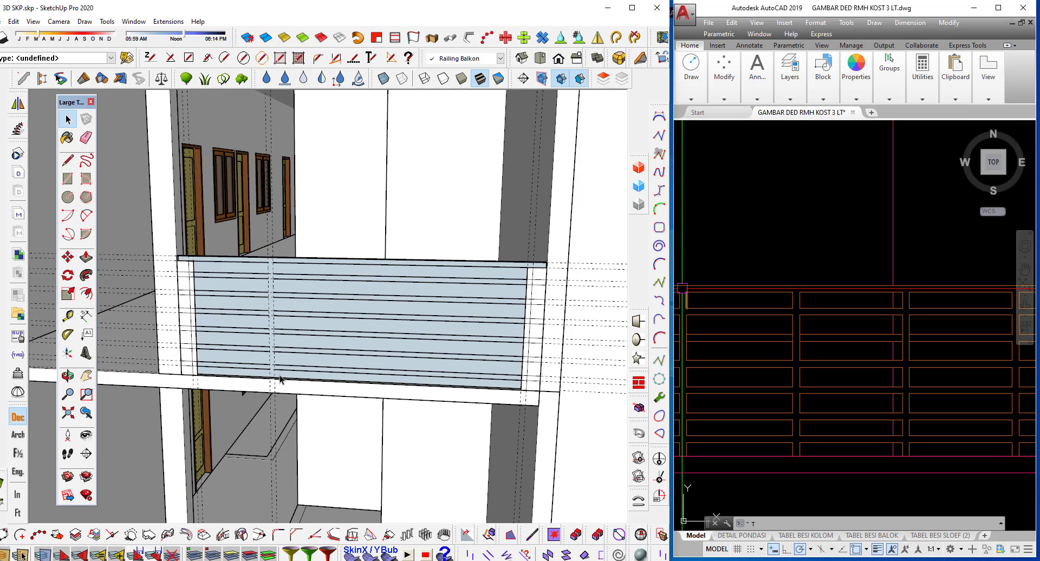
pyautogui.doubleClick(282, 370)
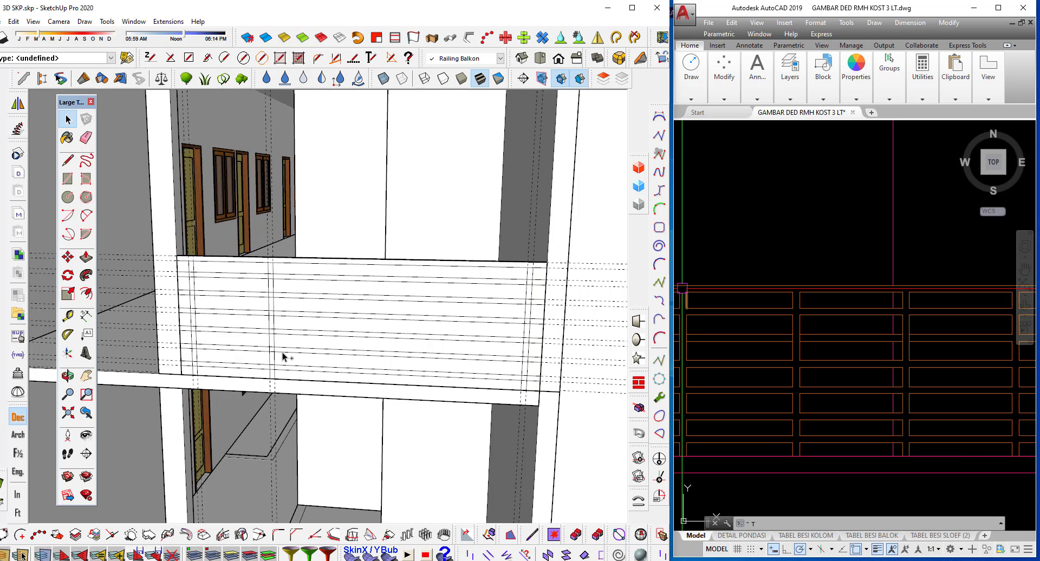
pyautogui.scroll(1, 280, 362)
pyautogui.scroll(1, 293, 397)
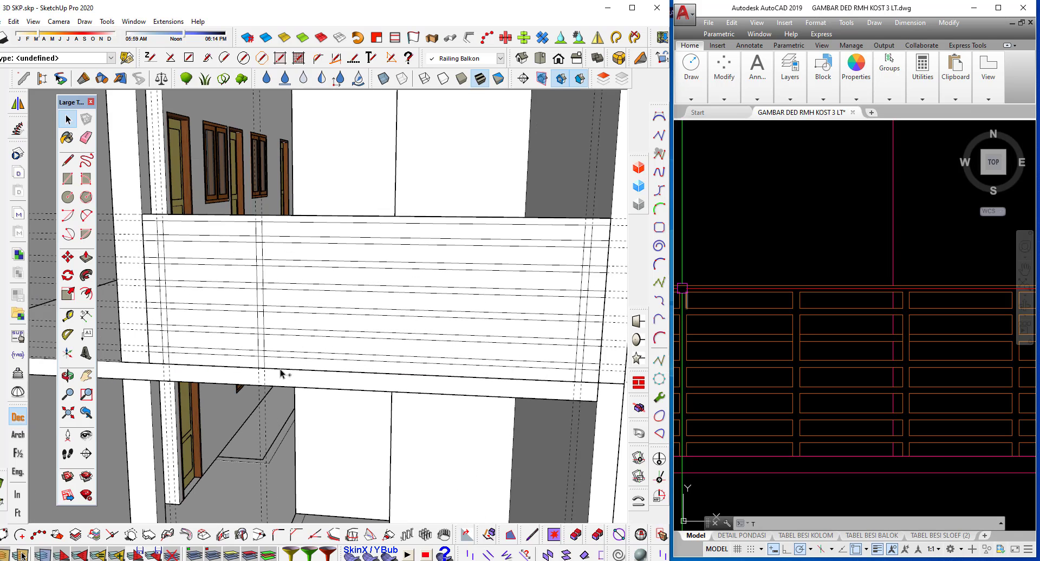
pyautogui.scroll(1, 264, 359)
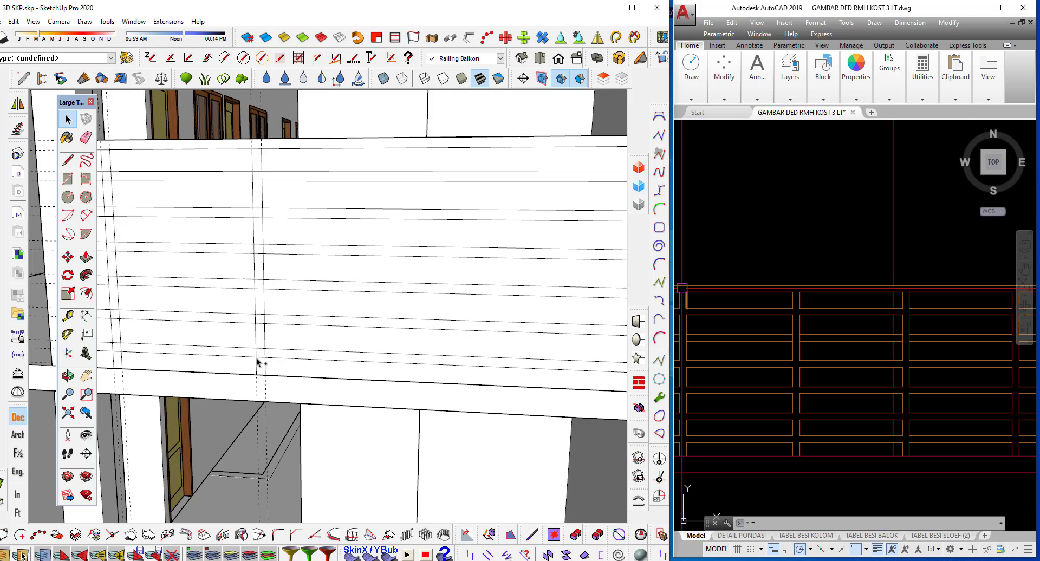
pyautogui.scroll(-1, 258, 362)
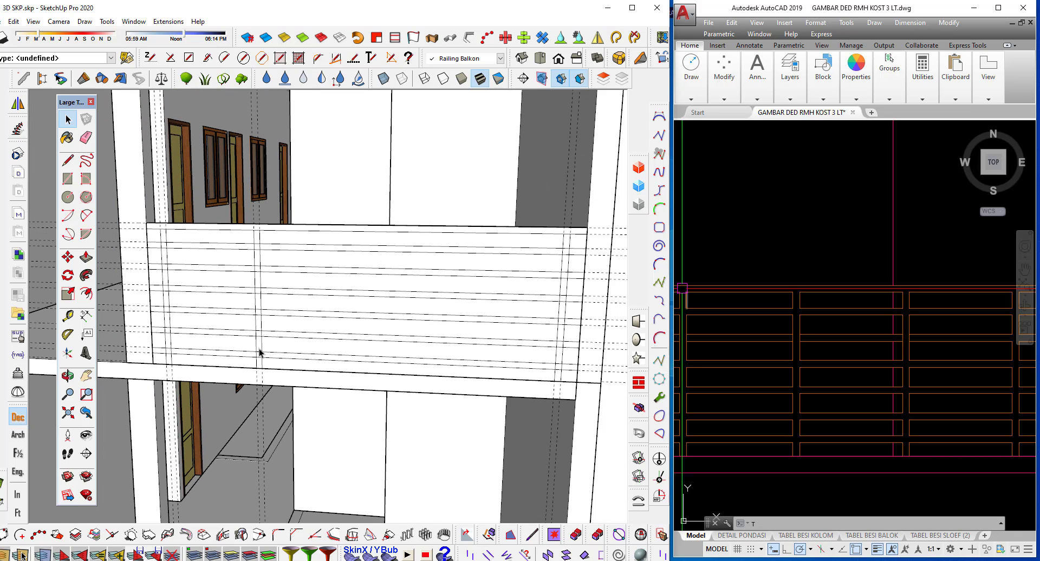
pyautogui.scroll(1, 267, 239)
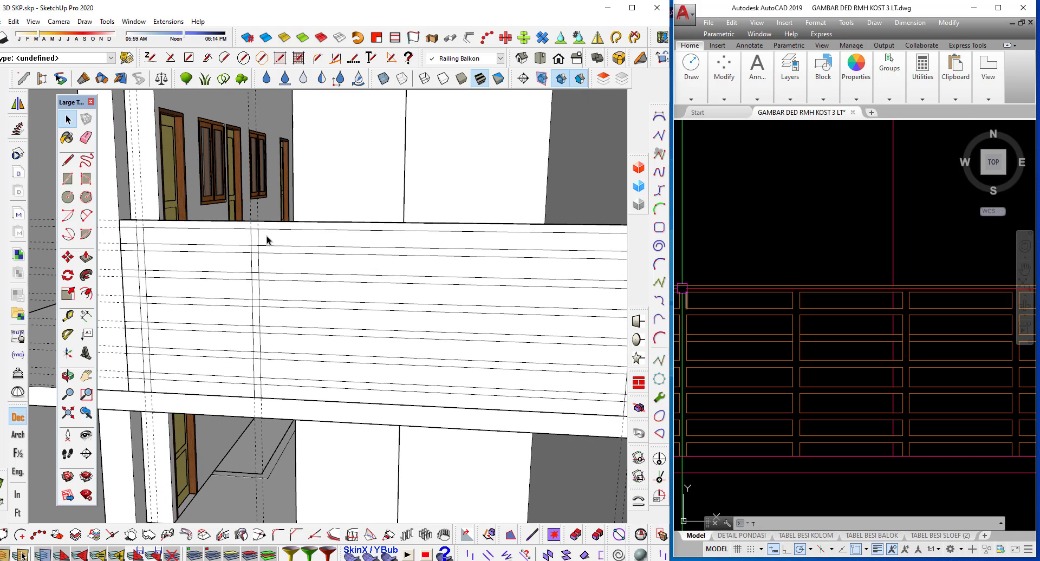
# Erase the stray horizontal edge on the railing with the Eraser.
pyautogui.click(86, 137)
pyautogui.scroll(-2, 225, 213)
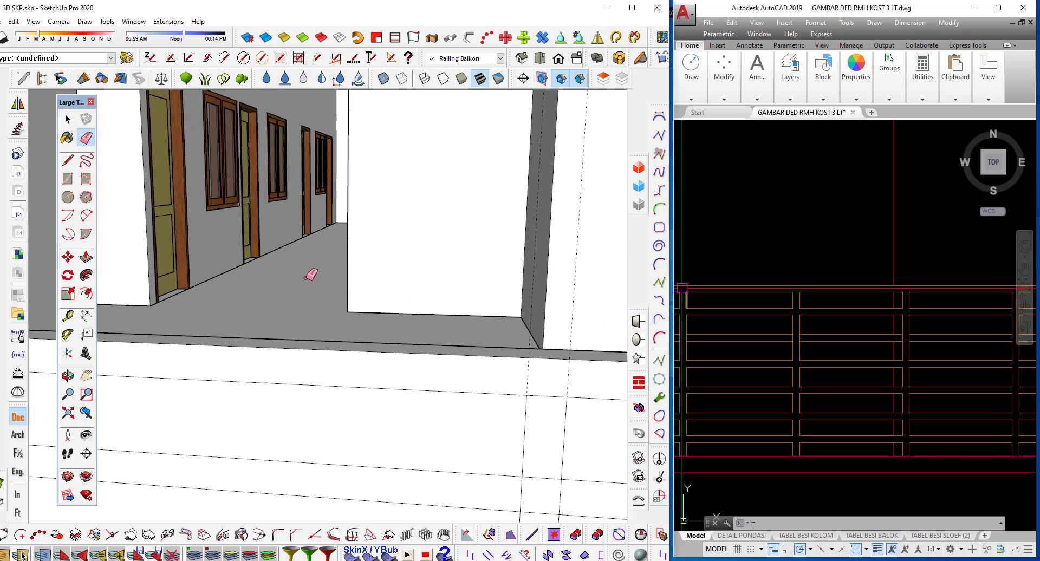
pyautogui.scroll(-2, 307, 272)
pyautogui.scroll(2, 345, 297)
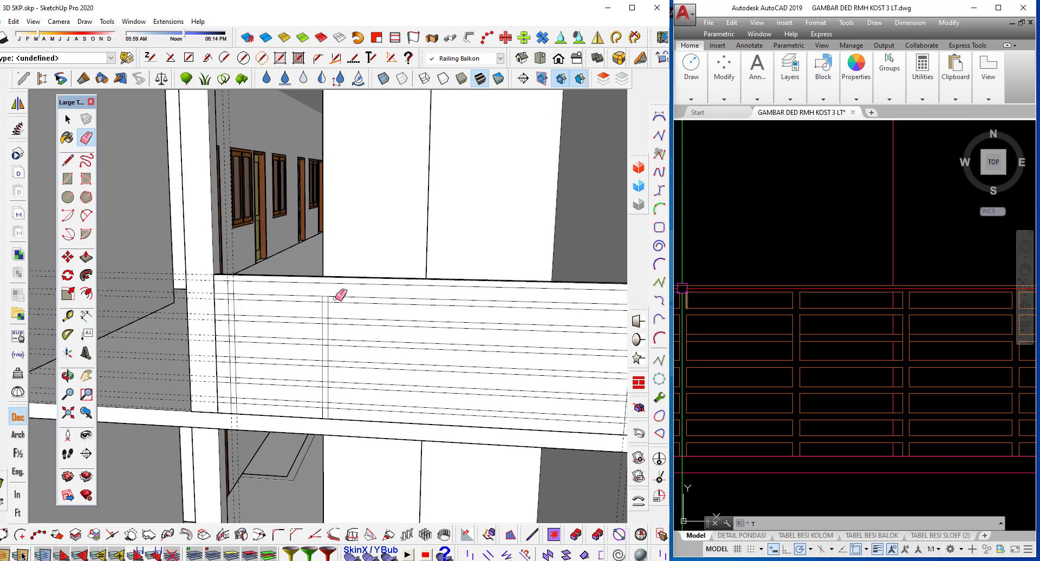
pyautogui.scroll(2, 331, 296)
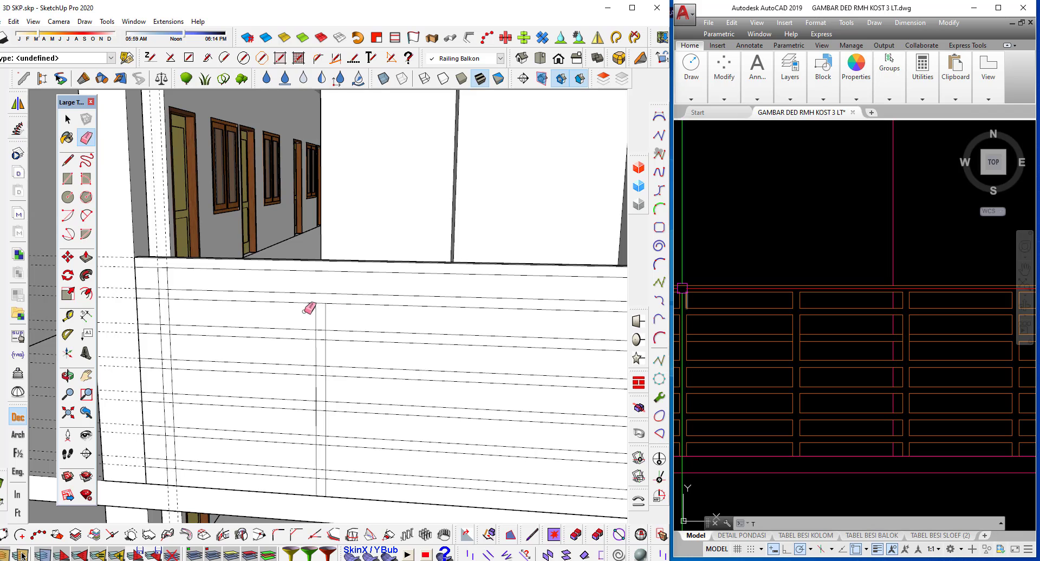
pyautogui.press('space')
pyautogui.click(327, 306)
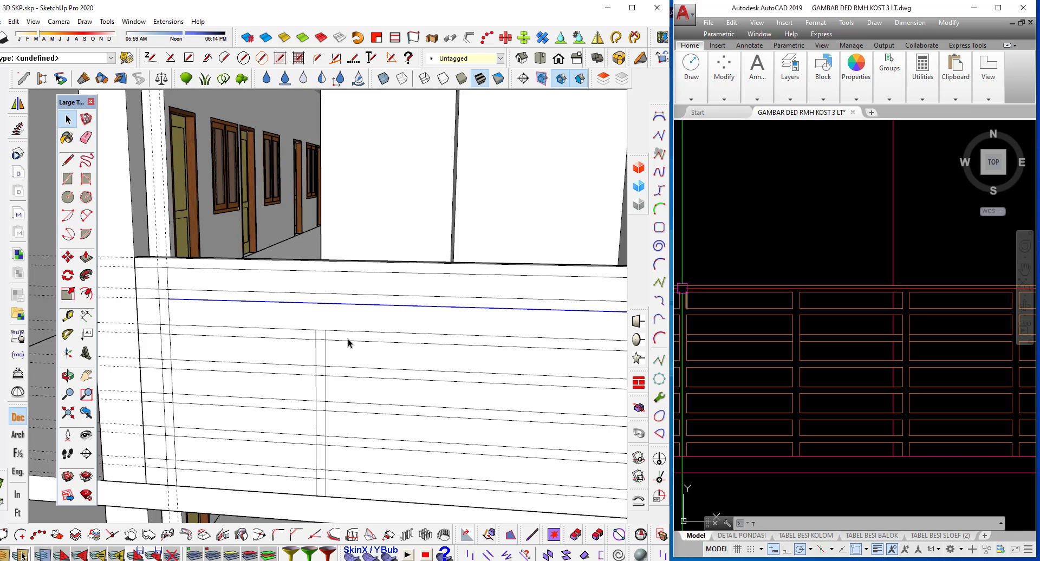
pyautogui.click(86, 137)
pyautogui.scroll(1, 331, 347)
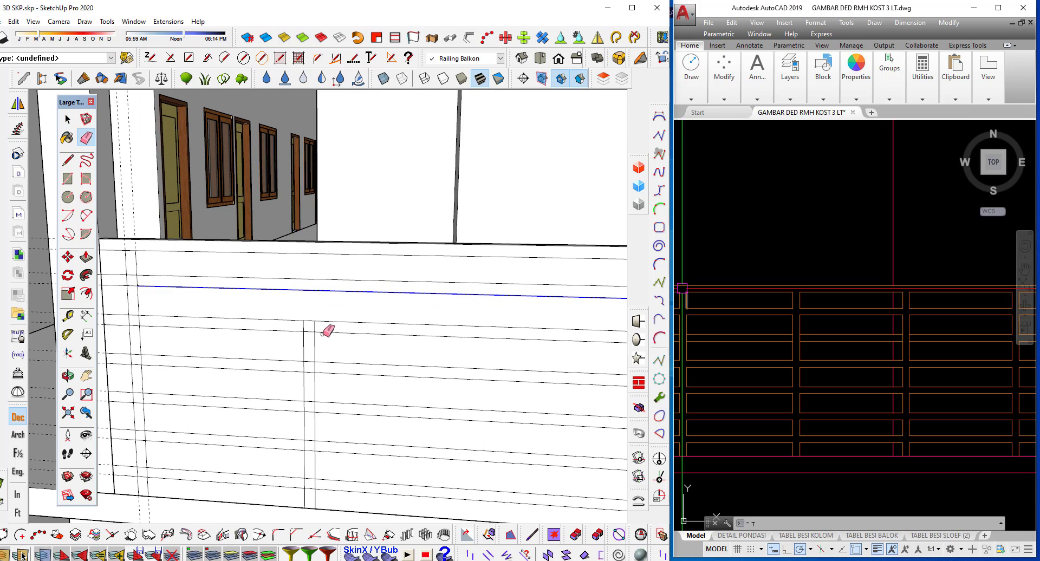
pyautogui.moveTo(320, 329)
pyautogui.mouseDown()
pyautogui.moveTo(283, 344)
pyautogui.moveTo(318, 376)
pyautogui.mouseUp()
pyautogui.scroll(1, 315, 367)
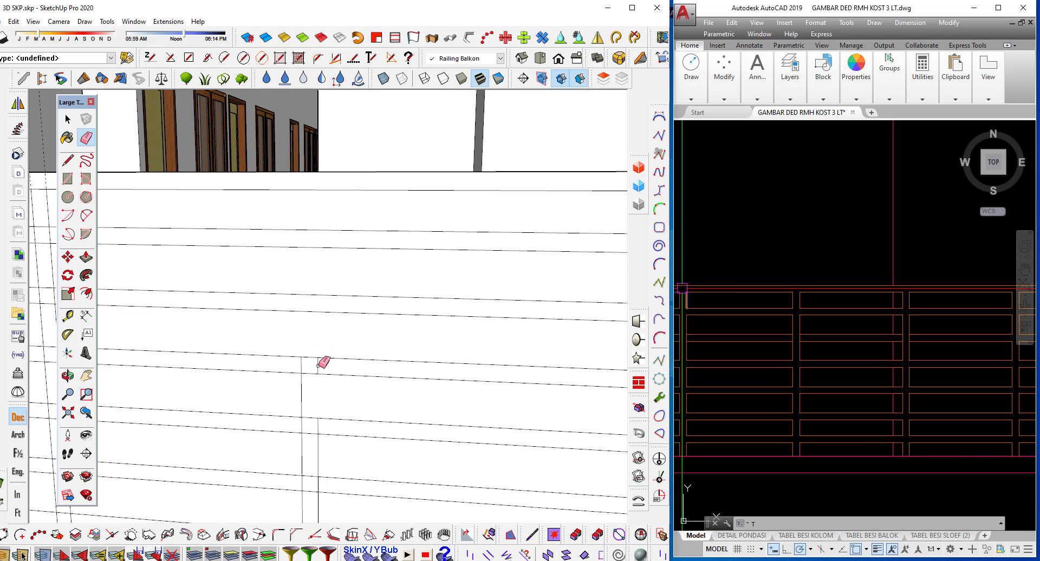
# Erase the stray vertical edges crossing the railing slats.
pyautogui.moveTo(292, 391)
pyautogui.mouseDown(button='middle')
pyautogui.moveTo(325, 395)
pyautogui.moveTo(399, 308)
pyautogui.moveTo(399, 330)
pyautogui.mouseUp(button='middle')
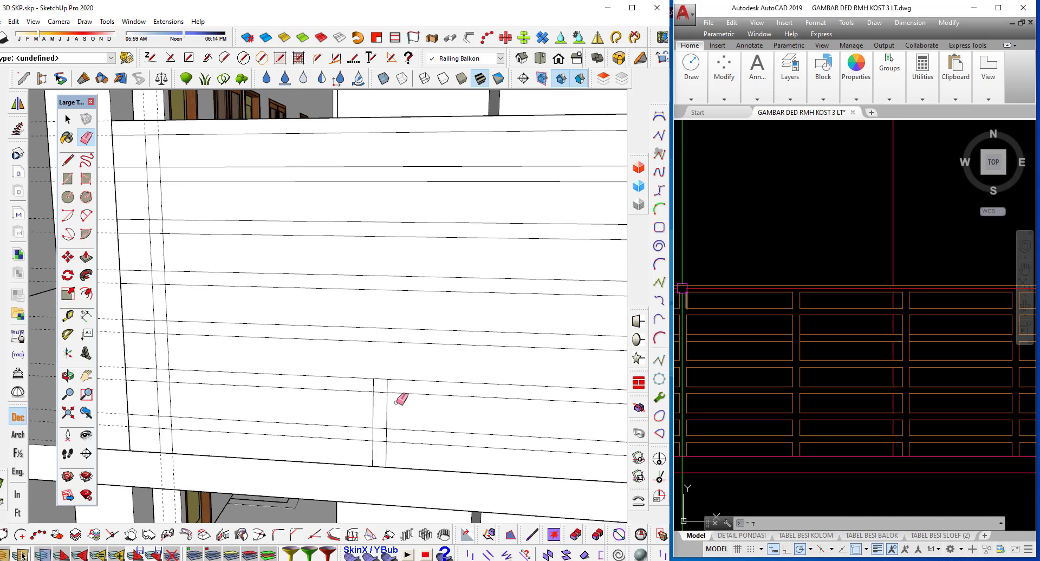
pyautogui.moveTo(401, 399)
pyautogui.mouseDown()
pyautogui.moveTo(377, 394)
pyautogui.moveTo(395, 385)
pyautogui.moveTo(394, 444)
pyautogui.moveTo(360, 449)
pyautogui.mouseUp()
pyautogui.moveTo(376, 392); pyautogui.dragTo(375, 378)
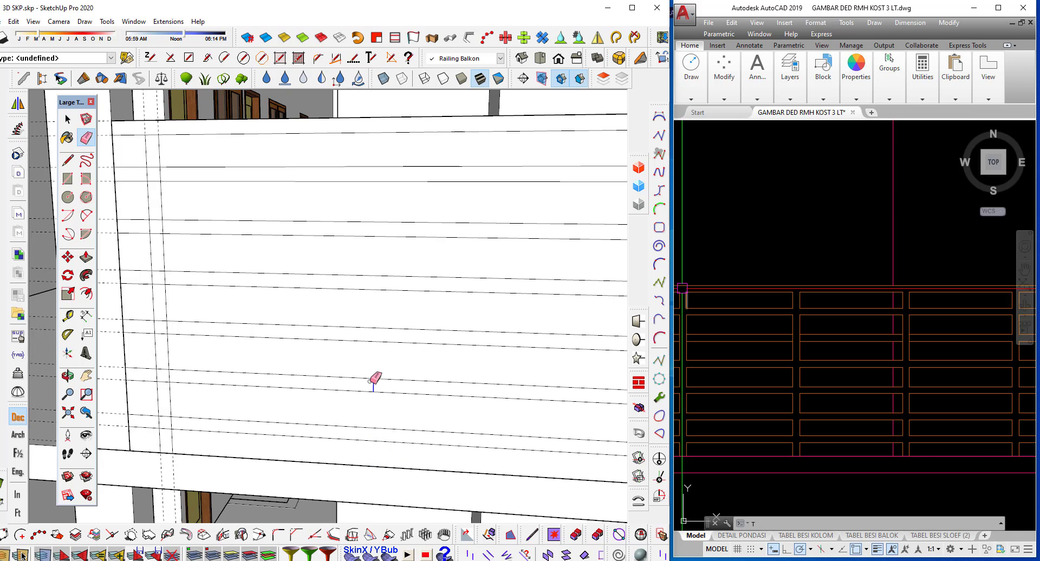
pyautogui.scroll(-2, 346, 374)
pyautogui.scroll(3, 368, 381)
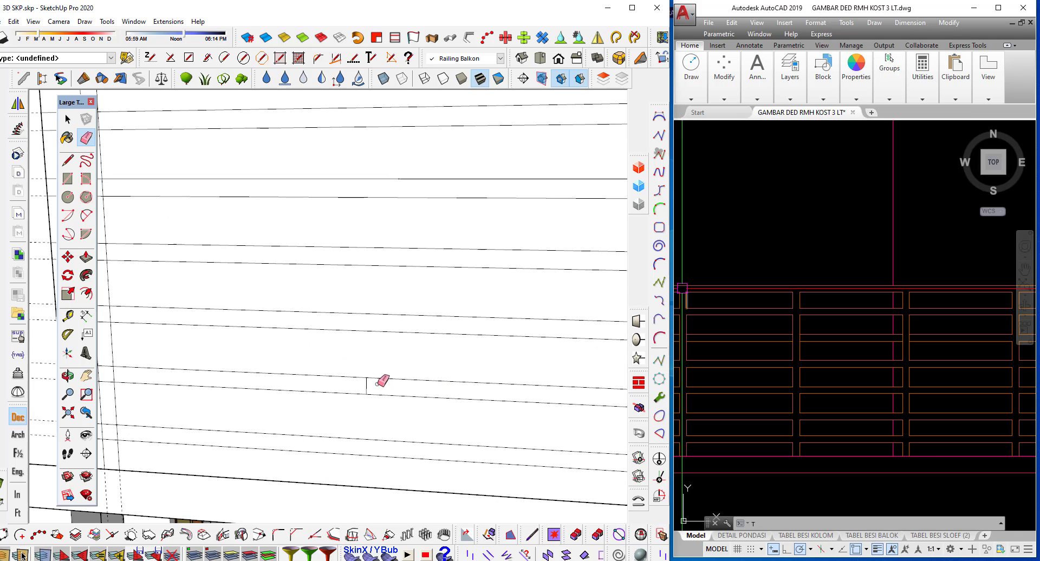
pyautogui.scroll(-2, 332, 369)
pyautogui.scroll(-2, 332, 369)
# Copy the left vertical post strip 266.0 cm along to the railing's right end.
pyautogui.scroll(-1, 325, 371)
pyautogui.press('space')
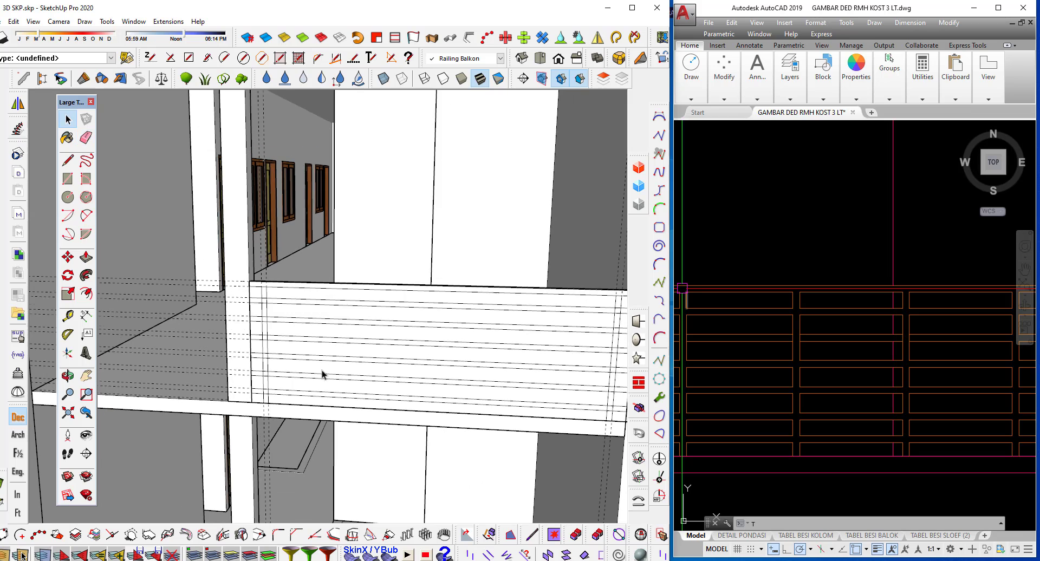
pyautogui.scroll(1, 256, 299)
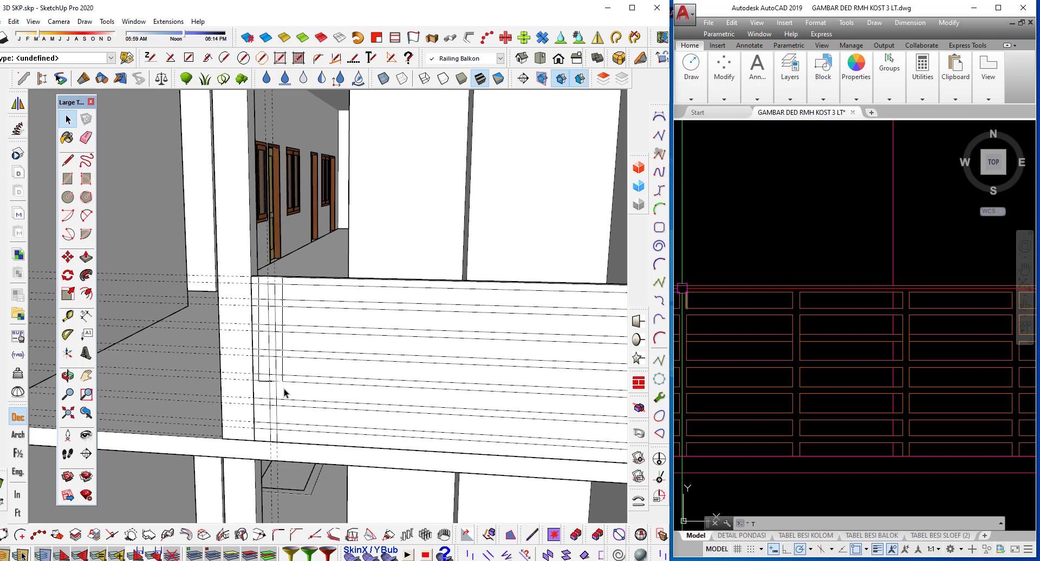
pyautogui.moveTo(259, 281); pyautogui.dragTo(290, 449)
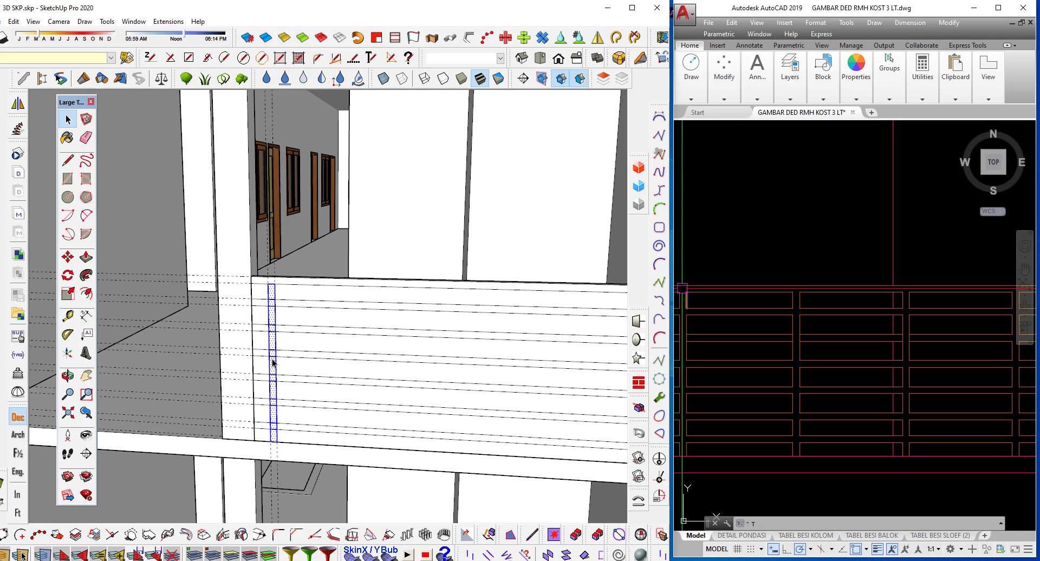
pyautogui.click(67, 257)
pyautogui.click(274, 286)
pyautogui.press('ctrl')
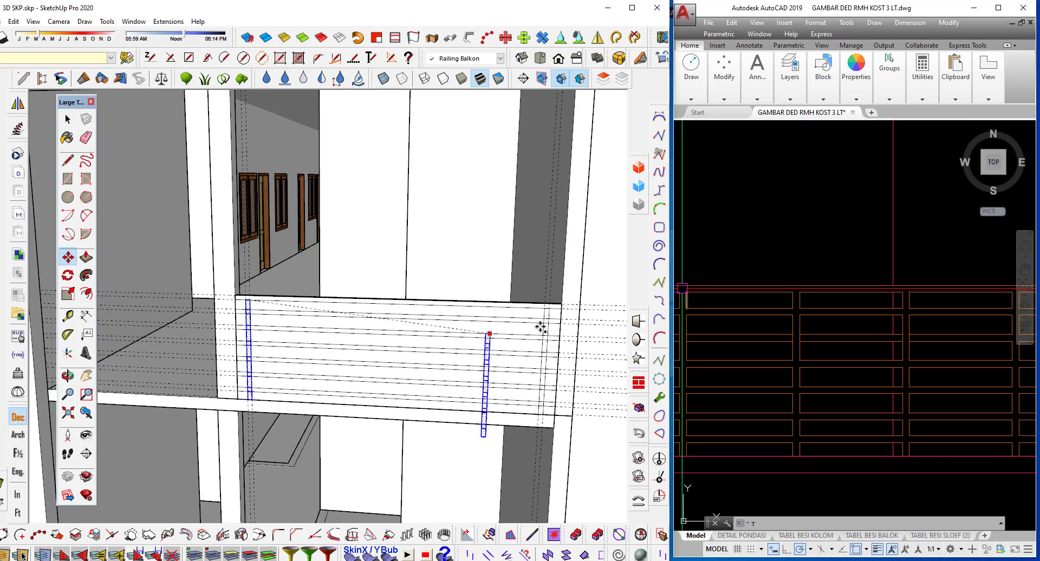
pyautogui.scroll(2, 542, 325)
pyautogui.scroll(1, 552, 310)
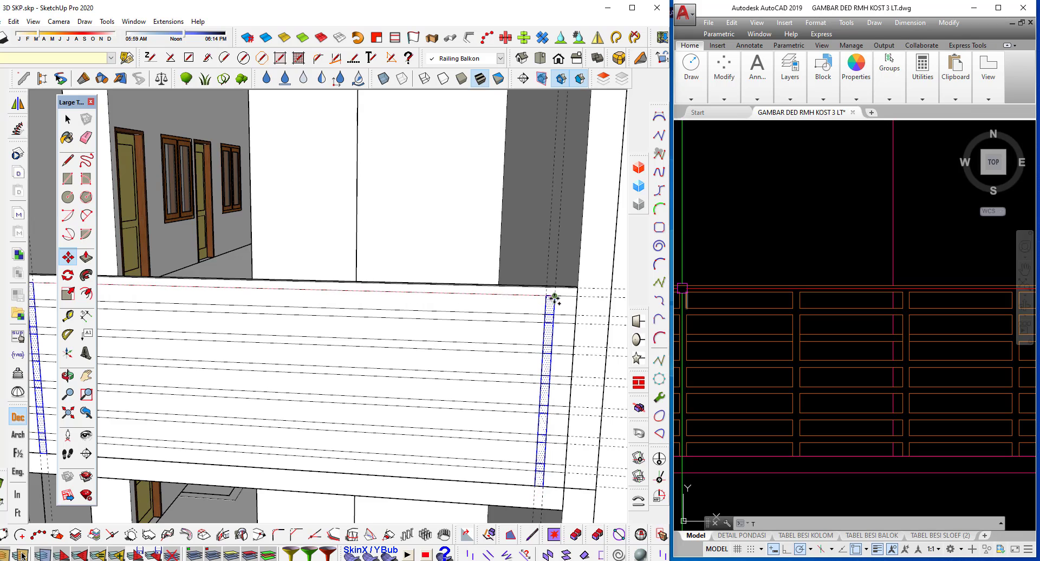
pyautogui.click(632, 8)
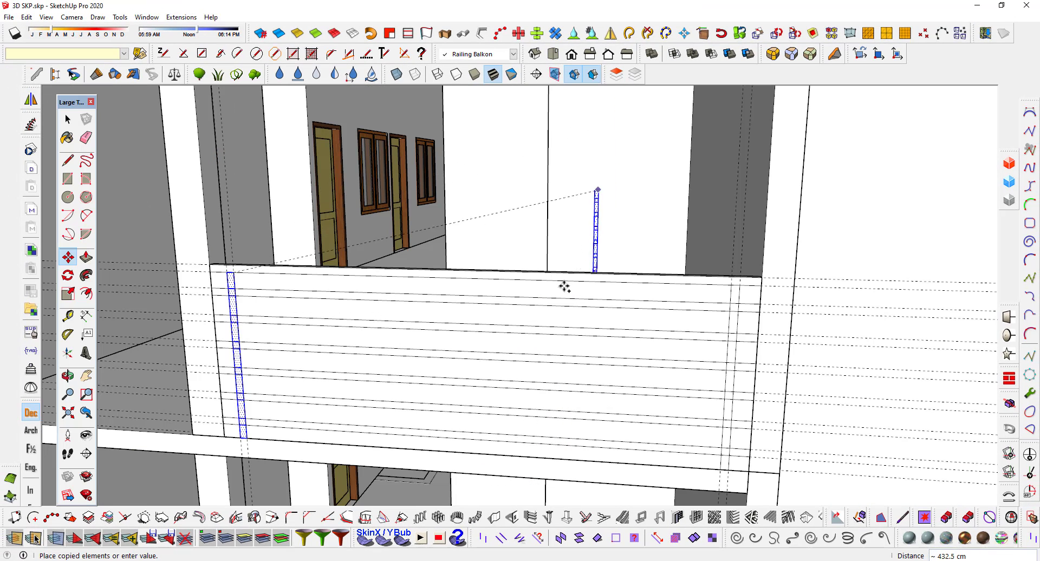
pyautogui.click(740, 286)
pyautogui.write('/4')
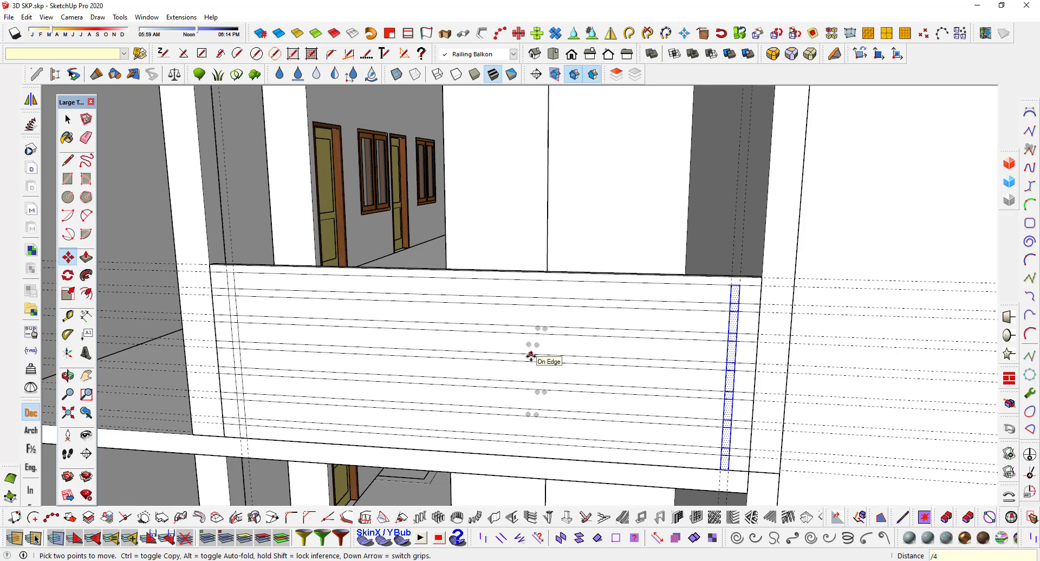
pyautogui.scroll(-3, 255, 377)
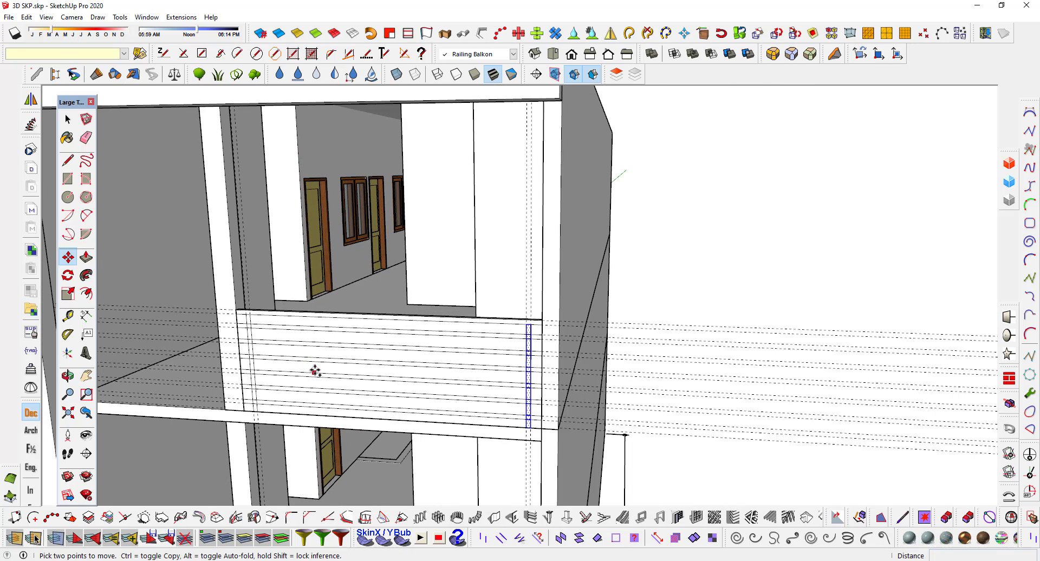
# Try selecting the railing's left vertical post strip and its adjoining strips.
pyautogui.scroll(3, 250, 347)
pyautogui.press('space')
pyautogui.scroll(2, 219, 306)
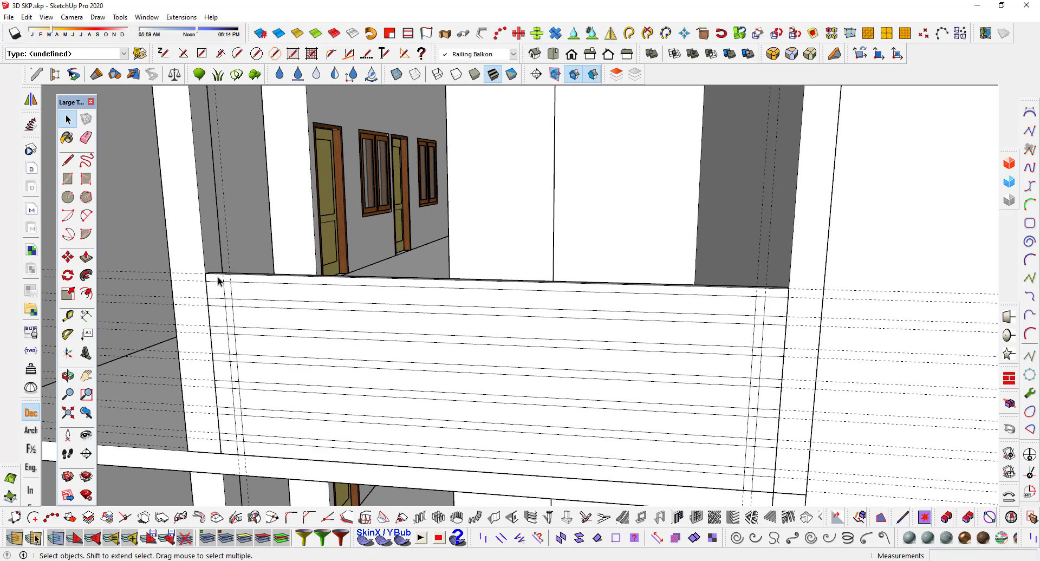
pyautogui.moveTo(217, 278); pyautogui.dragTo(266, 477)
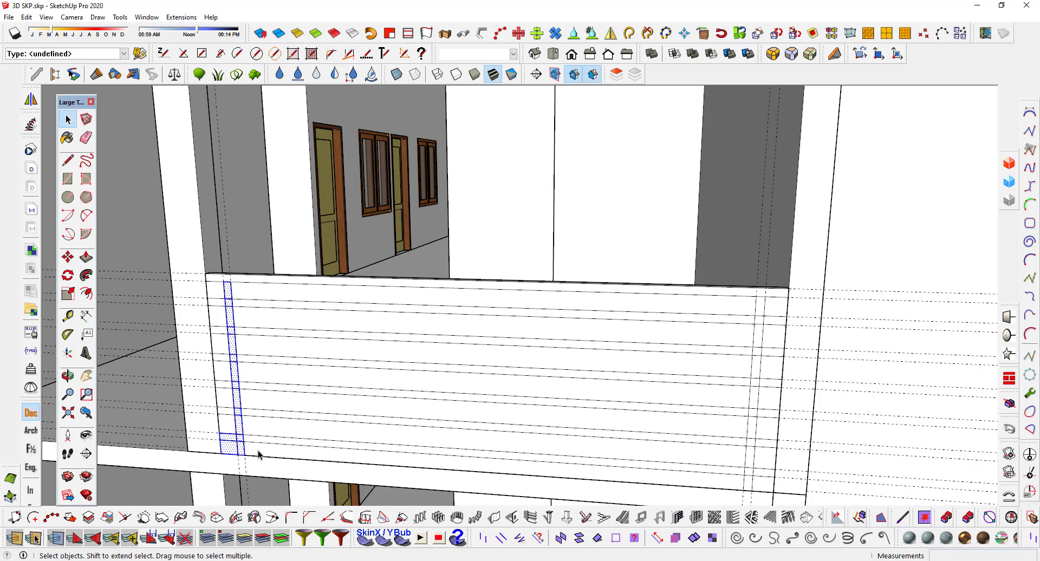
pyautogui.click(219, 290)
pyautogui.scroll(2, 220, 285)
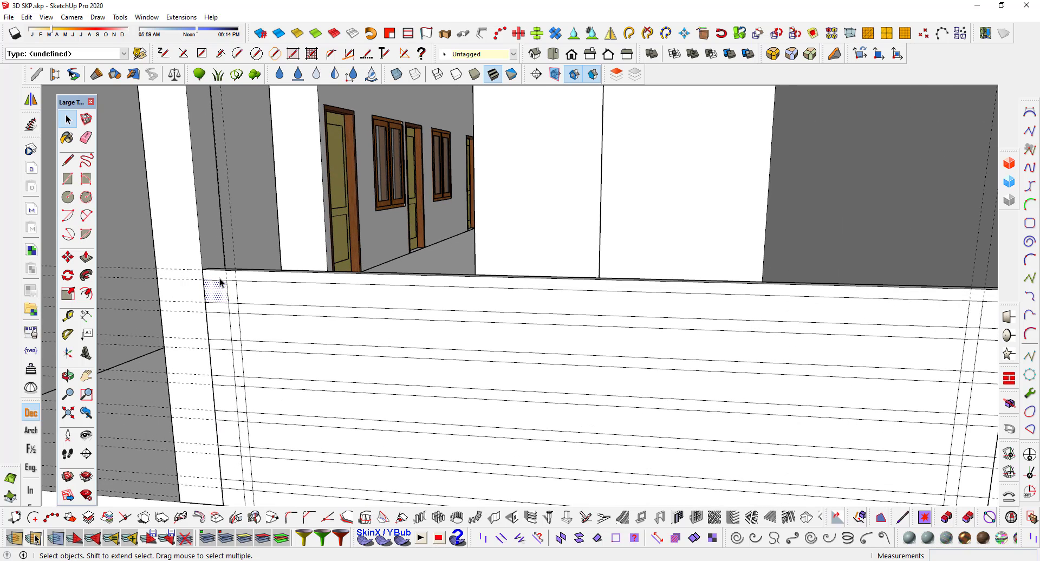
pyautogui.click(219, 278)
pyautogui.scroll(-1, 219, 279)
pyautogui.moveTo(220, 278); pyautogui.dragTo(260, 491)
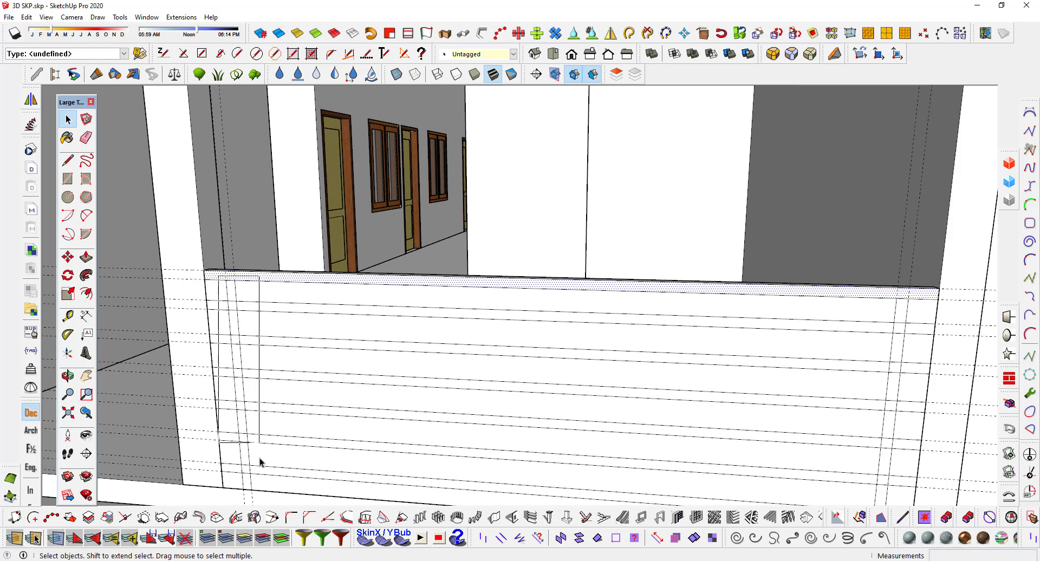
pyautogui.moveTo(261, 490); pyautogui.dragTo(283, 387, button='middle')
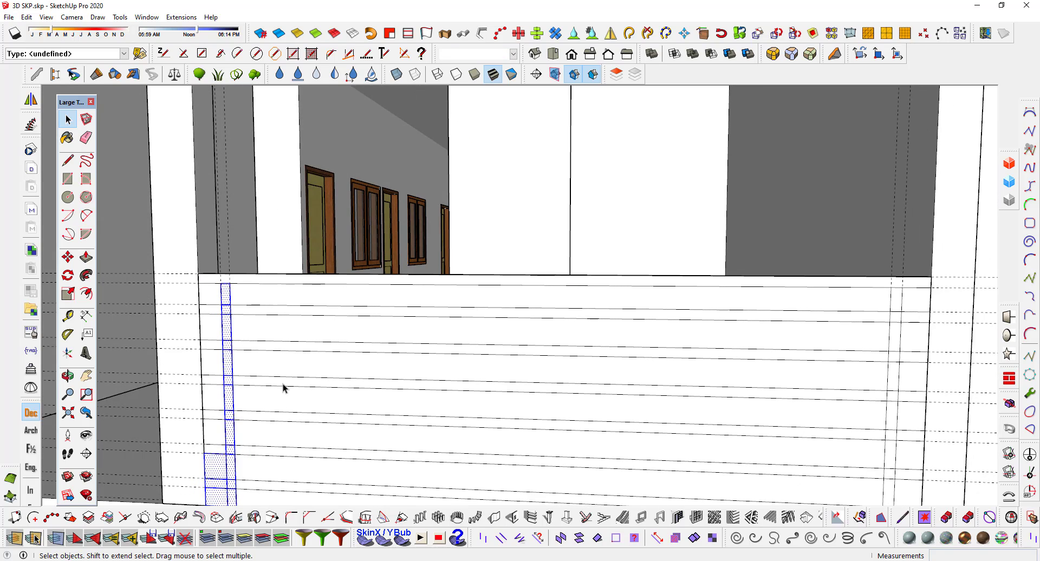
pyautogui.click(284, 387)
pyautogui.scroll(-2, 274, 374)
pyautogui.scroll(-1, 264, 339)
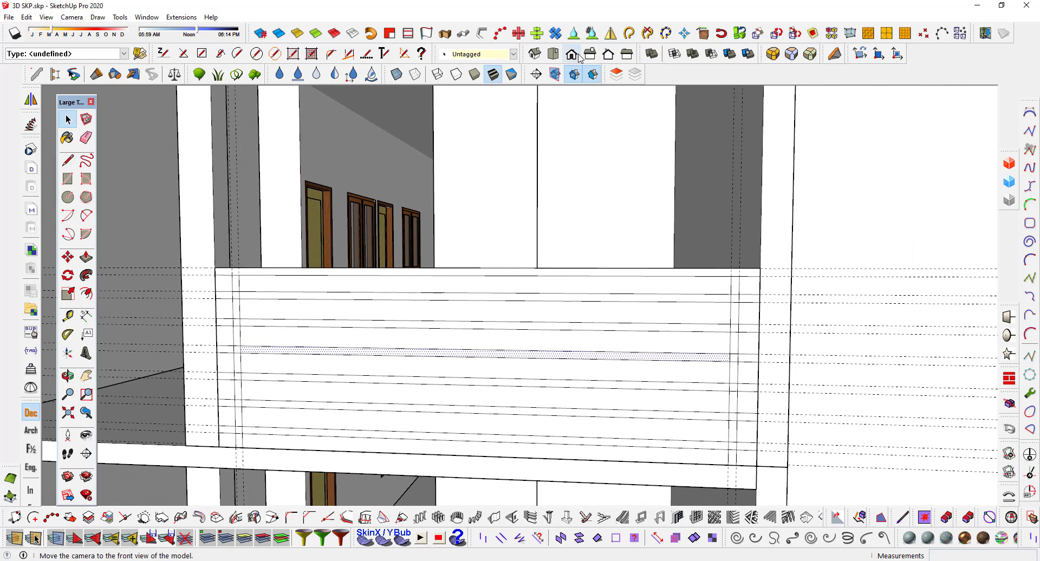
# Switch to Front view, zoom to the railing, and select the left post.
pyautogui.click(574, 75)
pyautogui.keyDown('shift'); pyautogui.moveTo(688, 206); pyautogui.dragTo(542, 201, button='middle'); pyautogui.keyUp('shift')
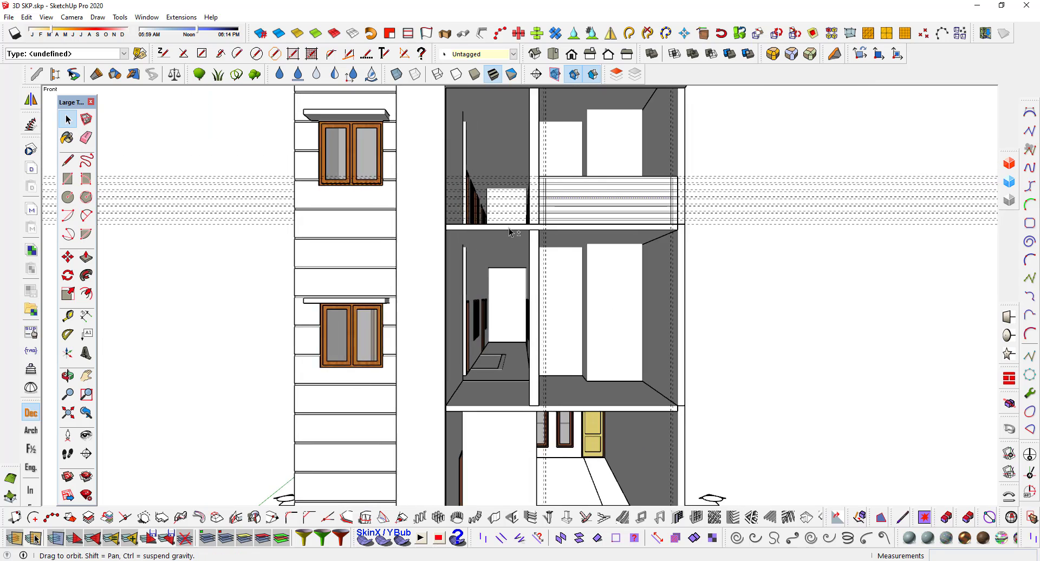
pyautogui.scroll(2, 557, 191)
pyautogui.scroll(1, 431, 174)
pyautogui.scroll(1, 394, 163)
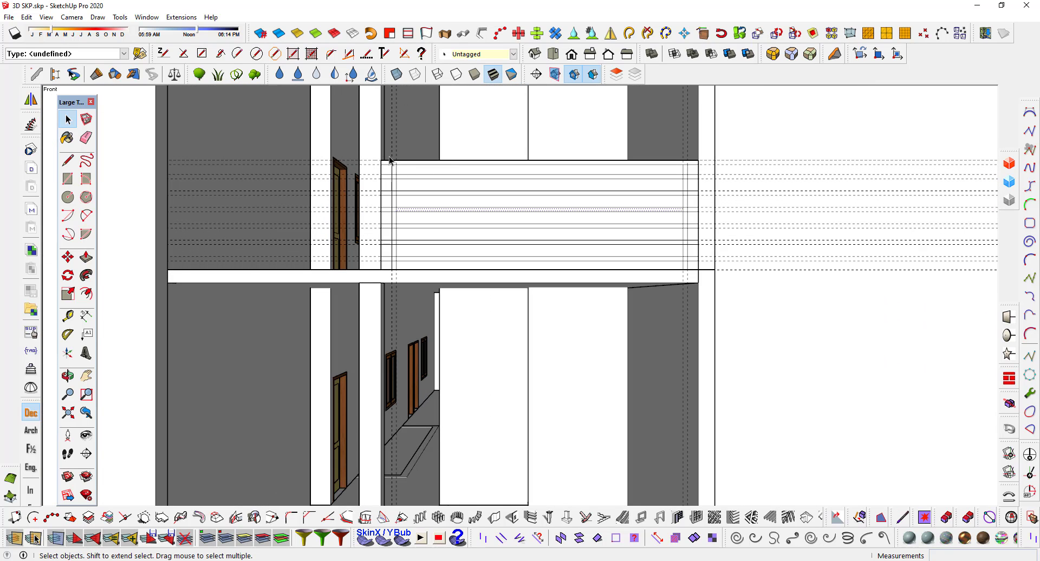
pyautogui.moveTo(390, 169); pyautogui.dragTo(410, 279)
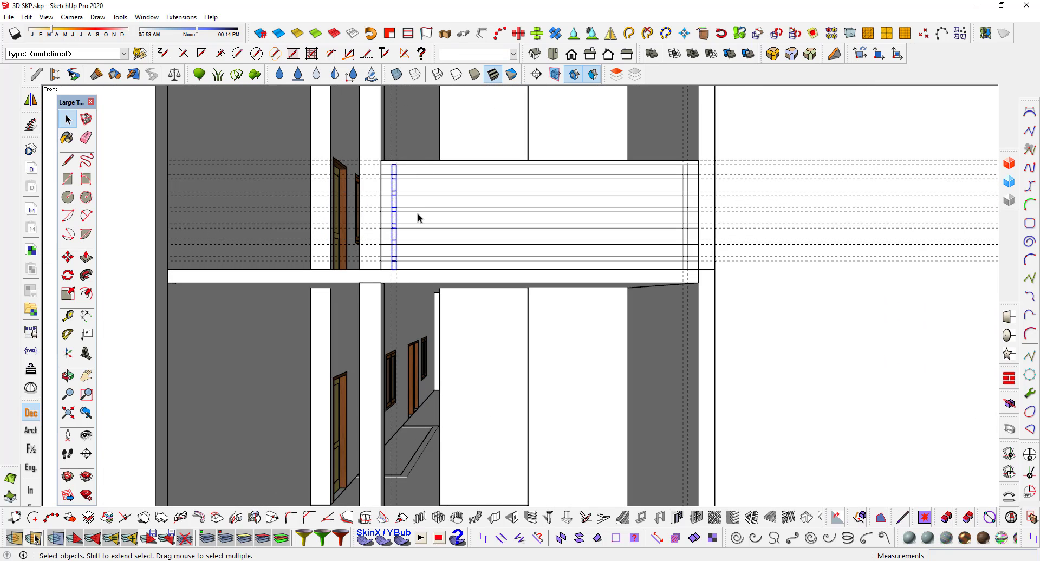
pyautogui.scroll(1, 419, 215)
# Copy the post to the right edge with /4, creating three evenly spaced posts.
pyautogui.press('m')
pyautogui.scroll(2, 397, 160)
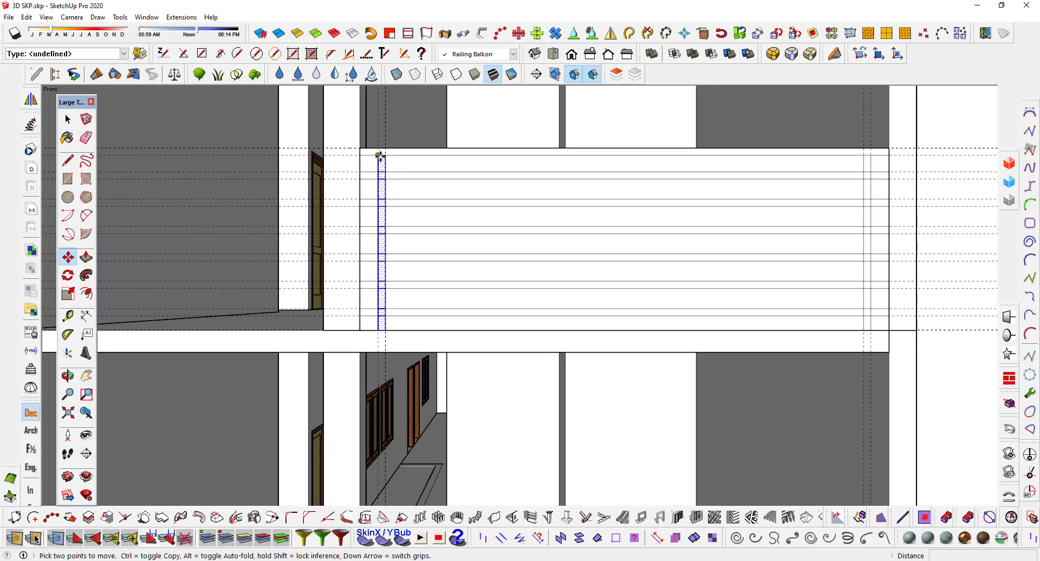
pyautogui.click(386, 155)
pyautogui.press('ctrl')
pyautogui.scroll(-1, 674, 177)
pyautogui.scroll(1, 685, 158)
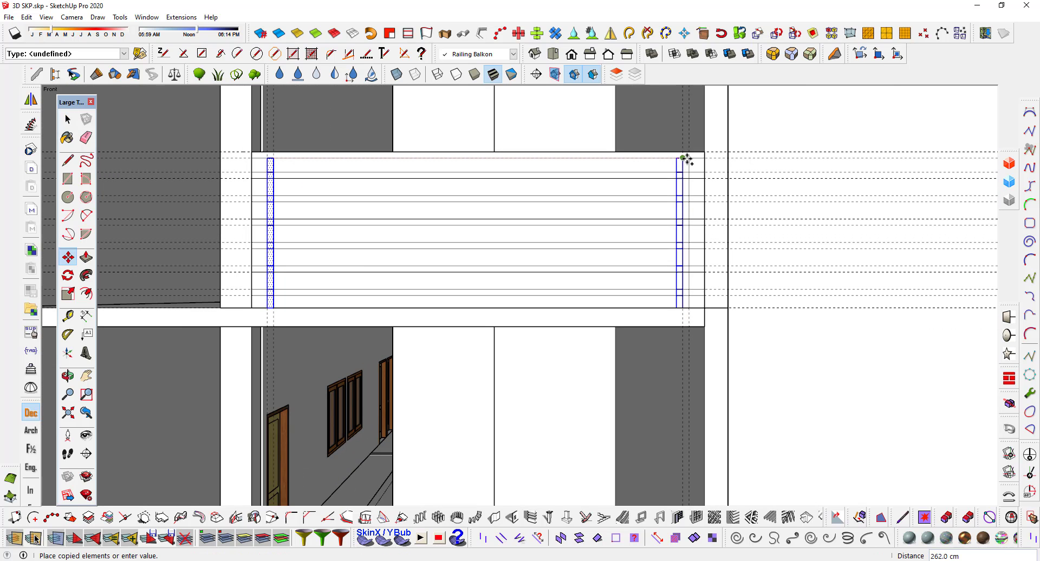
pyautogui.click(692, 159)
pyautogui.write('/4')
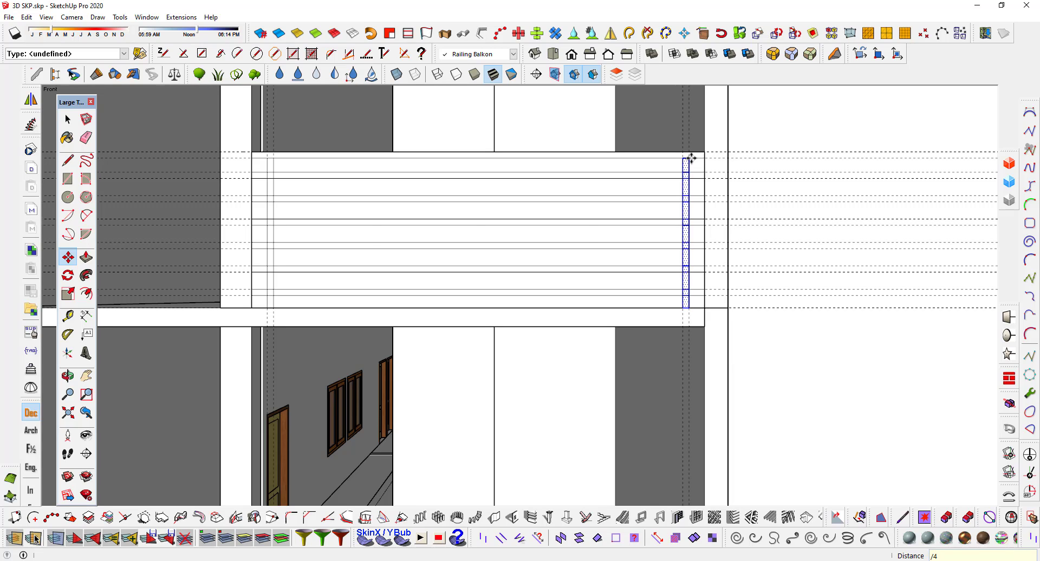
pyautogui.press('Return')
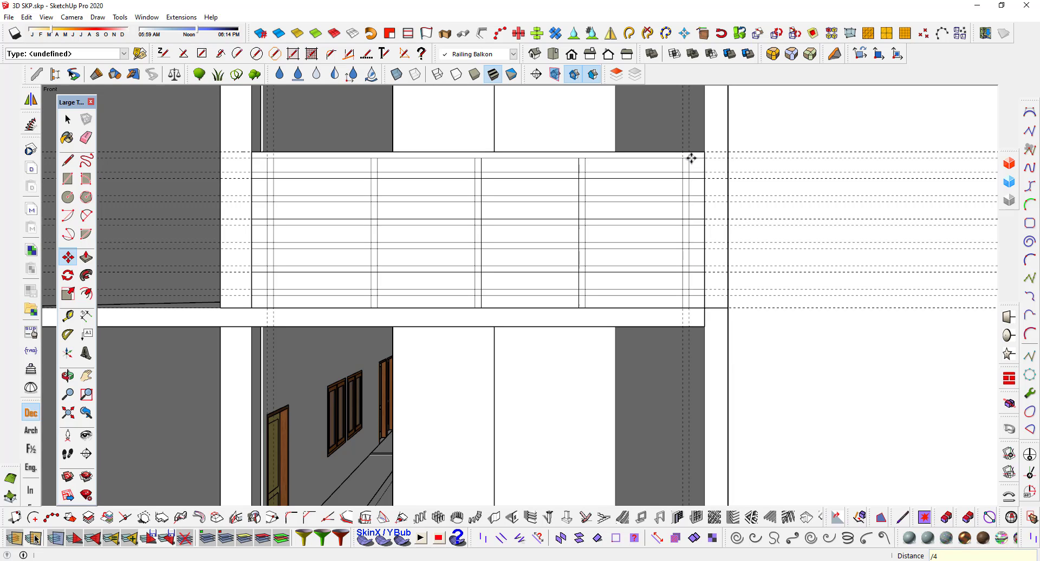
pyautogui.press('space')
pyautogui.moveTo(455, 246)
pyautogui.mouseDown(button='middle')
pyautogui.moveTo(426, 273)
pyautogui.moveTo(418, 309)
pyautogui.mouseUp(button='middle')
pyautogui.press('t')
pyautogui.scroll(3, 325, 199)
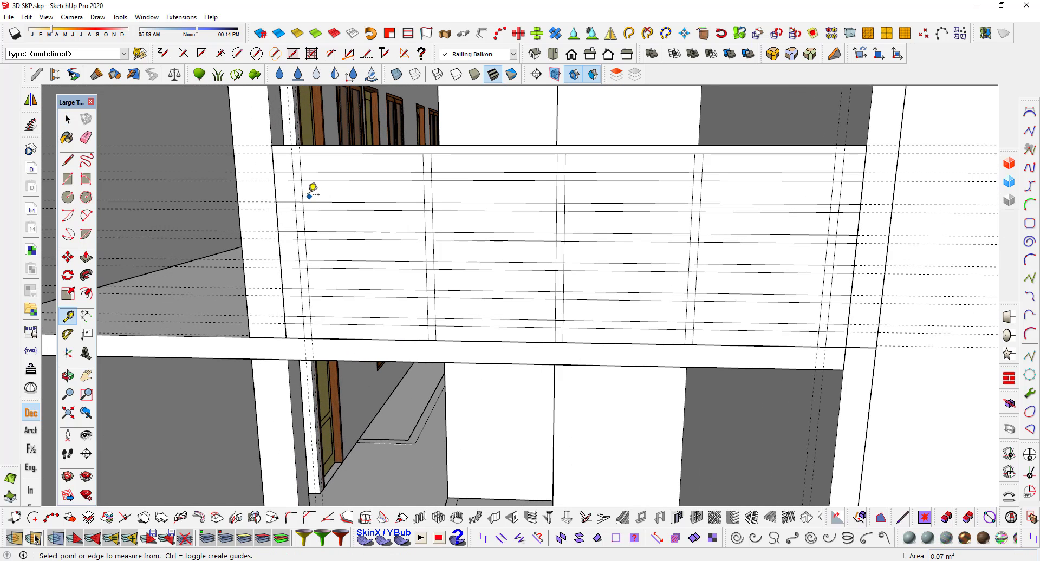
# Measure 62.5 cm from the end posts to their neighbouring posts.
pyautogui.click(301, 191)
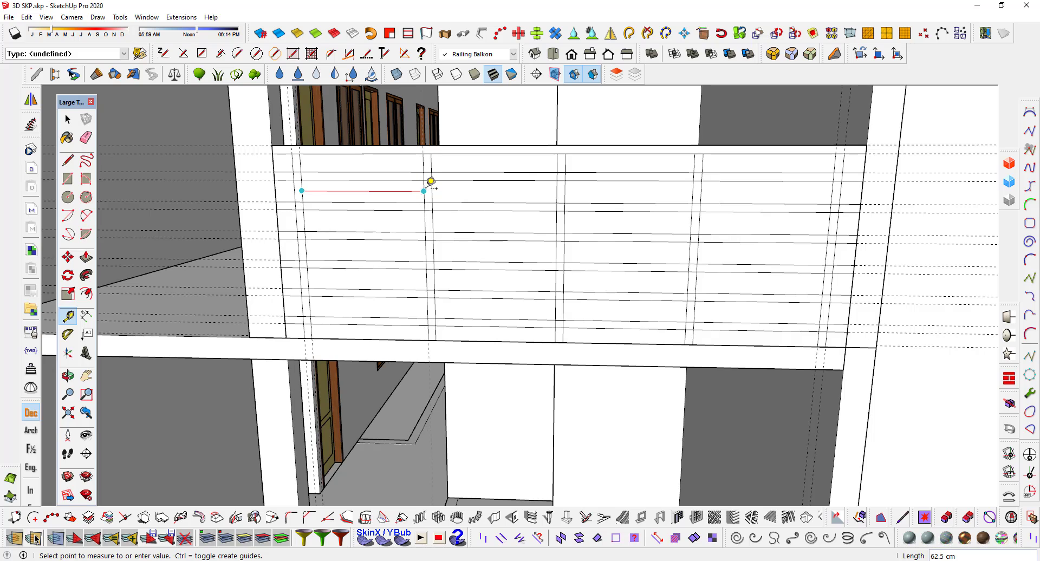
pyautogui.press('space')
pyautogui.press('t')
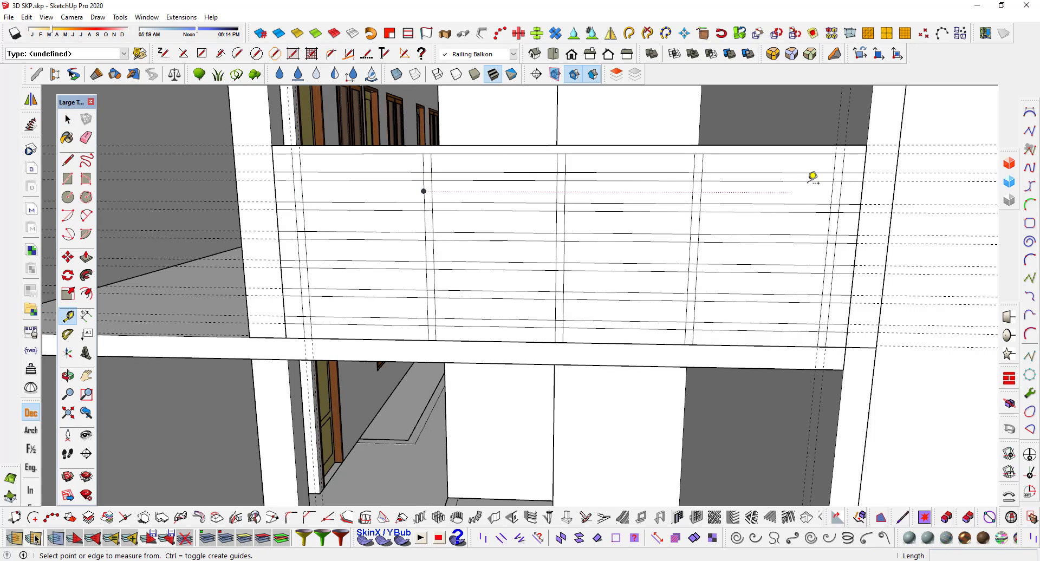
pyautogui.click(833, 193)
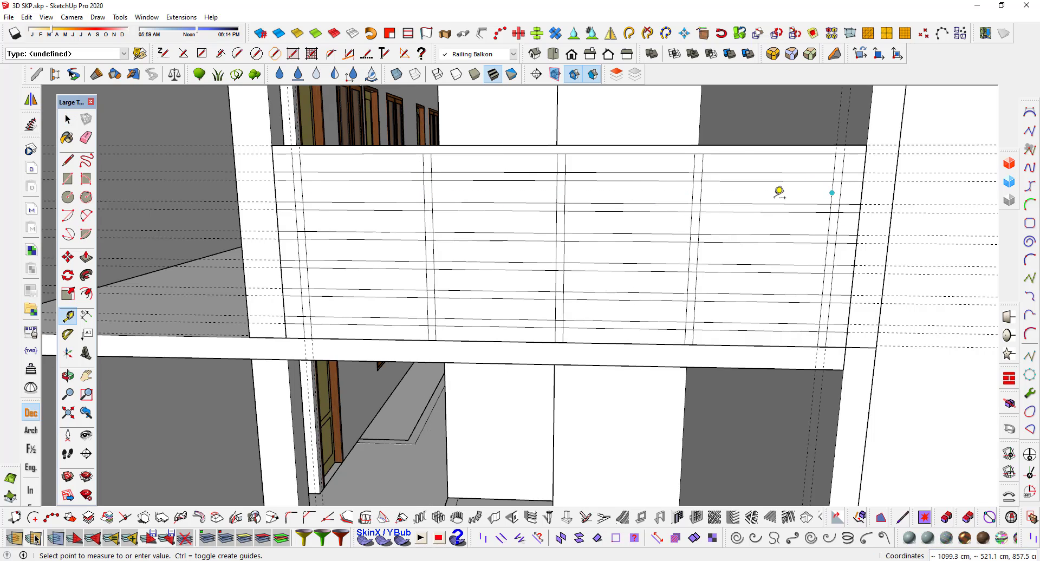
pyautogui.click(703, 188)
pyautogui.moveTo(692, 190)
pyautogui.mouseDown(button='middle')
pyautogui.moveTo(573, 216)
pyautogui.moveTo(425, 278)
pyautogui.moveTo(495, 190)
pyautogui.mouseUp(button='middle')
pyautogui.scroll(3, 359, 167)
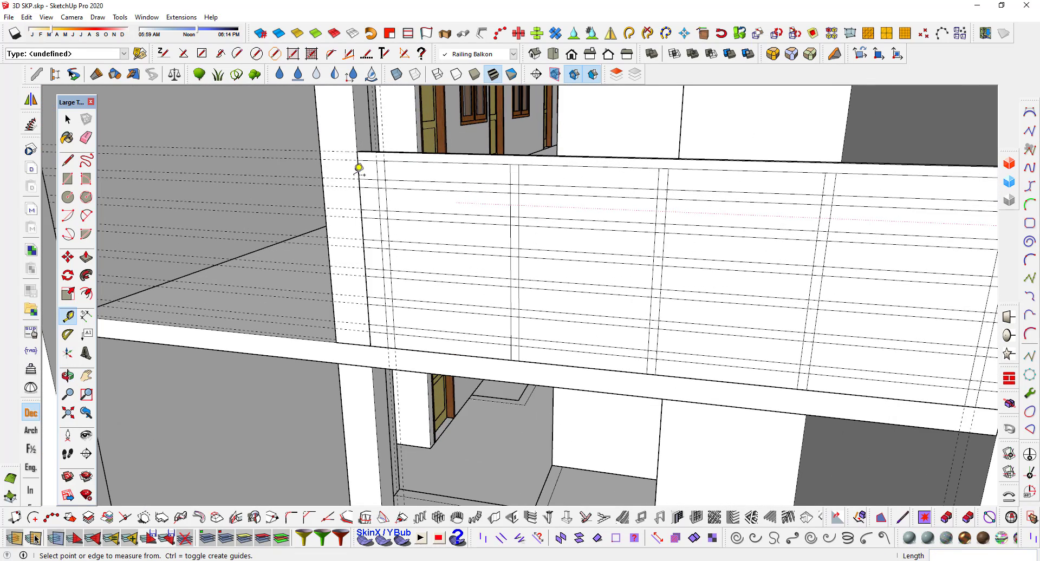
pyautogui.click(85, 138)
# Erase the rail segments crossing the left and right vertical posts.
pyautogui.scroll(2, 380, 165)
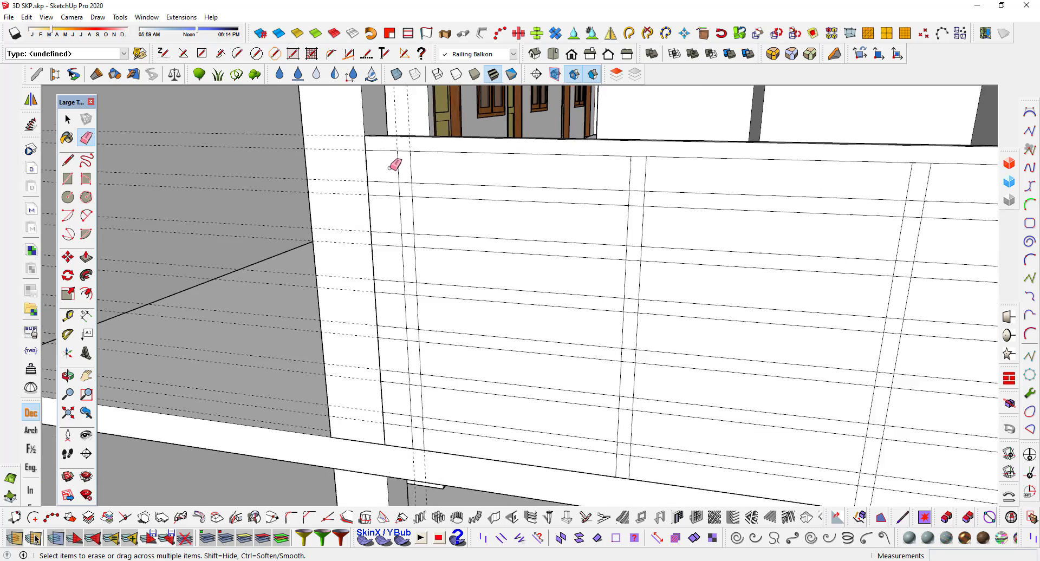
pyautogui.scroll(2, 410, 145)
pyautogui.moveTo(408, 146)
pyautogui.mouseDown()
pyautogui.moveTo(408, 216)
pyautogui.moveTo(405, 190)
pyautogui.moveTo(428, 205)
pyautogui.mouseUp()
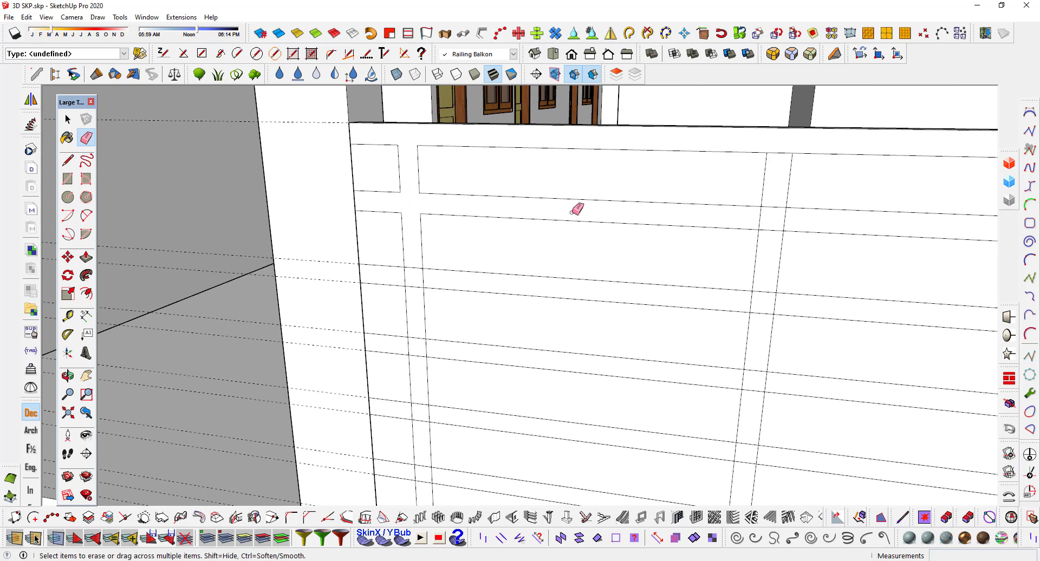
pyautogui.moveTo(787, 157)
pyautogui.mouseDown()
pyautogui.moveTo(785, 183)
pyautogui.moveTo(753, 227)
pyautogui.mouseUp()
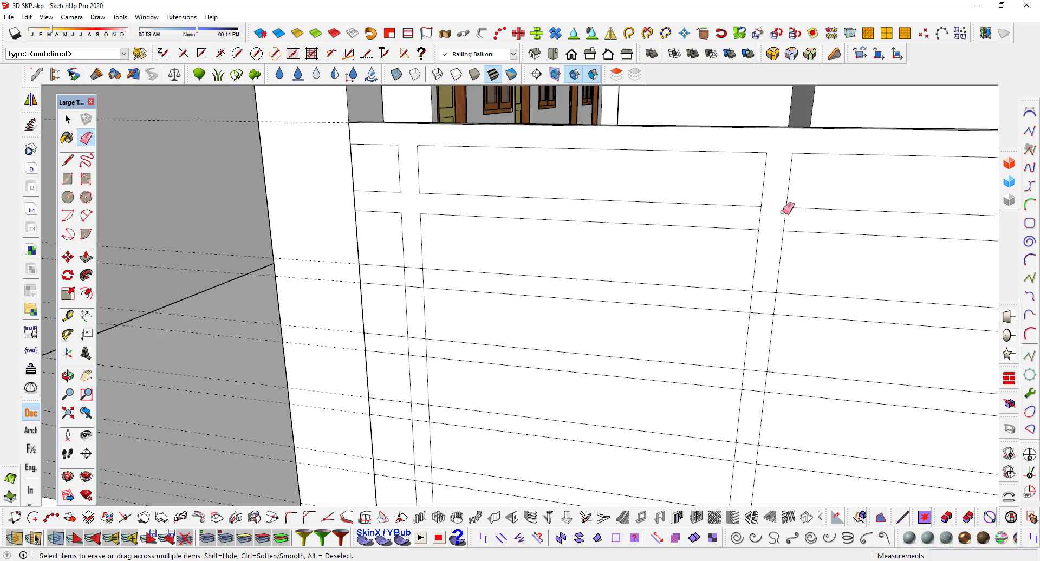
pyautogui.scroll(-3, 705, 223)
pyautogui.moveTo(681, 293); pyautogui.dragTo(555, 169, button='middle')
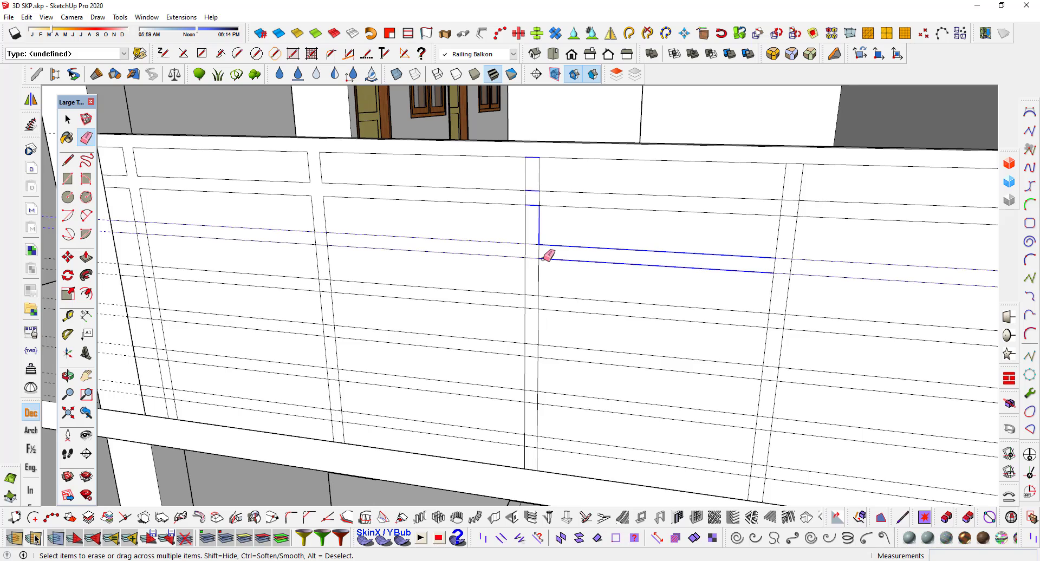
# Erase the short lines crossing the posts, restoring two mistakenly erased rail edges.
pyautogui.moveTo(535, 154); pyautogui.dragTo(537, 312)
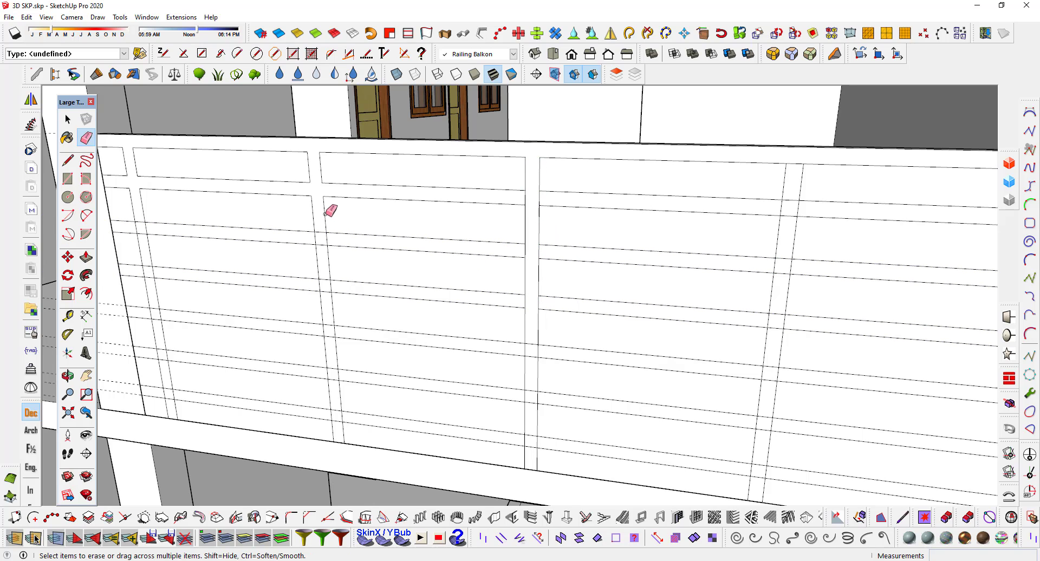
pyautogui.moveTo(495, 194); pyautogui.dragTo(756, 198)
pyautogui.hotkey('ctrl', 'z')
pyautogui.moveTo(644, 194); pyautogui.dragTo(692, 195)
pyautogui.hotkey('ctrl', 'z')
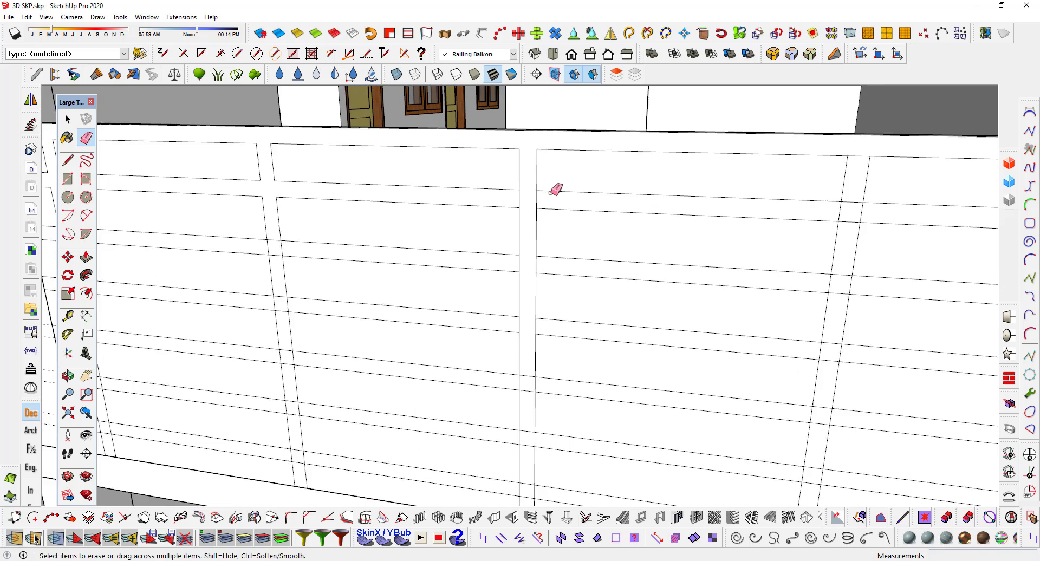
pyautogui.scroll(2, 553, 188)
pyautogui.moveTo(505, 195); pyautogui.dragTo(542, 196)
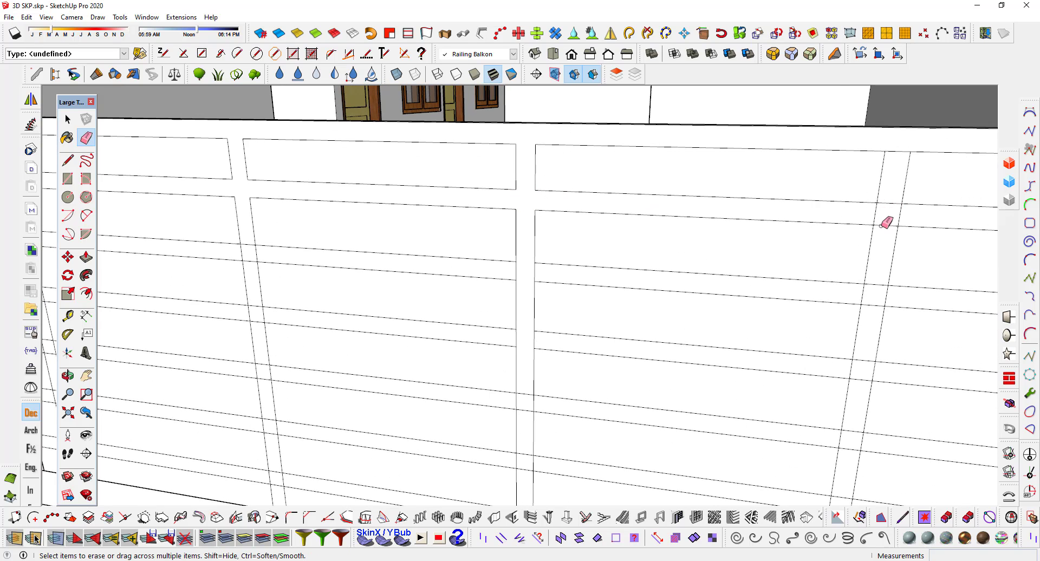
pyautogui.moveTo(888, 204); pyautogui.dragTo(884, 199)
# Erase the remaining edges crossing the right post.
pyautogui.moveTo(894, 210)
pyautogui.mouseDown(button='middle')
pyautogui.moveTo(762, 219)
pyautogui.moveTo(494, 177)
pyautogui.mouseUp(button='middle')
pyautogui.scroll(3, 746, 170)
pyautogui.scroll(1, 747, 181)
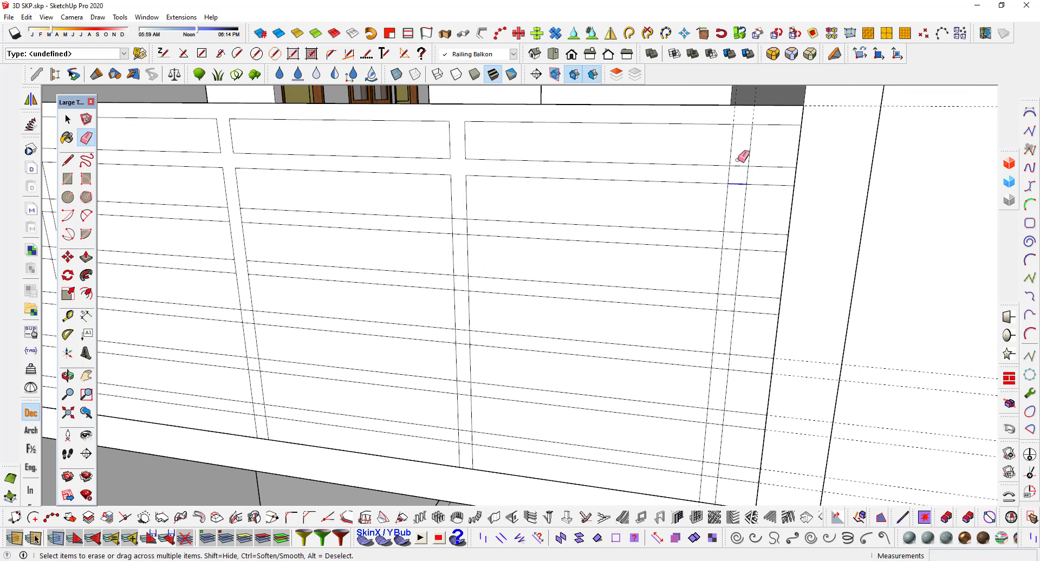
pyautogui.moveTo(738, 161); pyautogui.dragTo(725, 167)
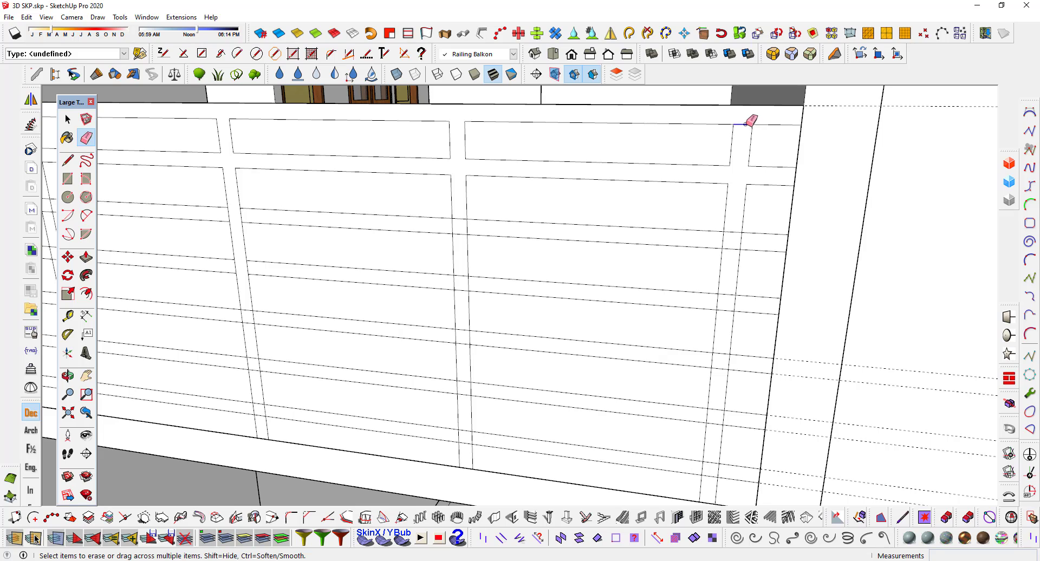
pyautogui.moveTo(753, 237)
pyautogui.mouseDown()
pyautogui.moveTo(735, 249)
pyautogui.moveTo(722, 382)
pyautogui.mouseUp()
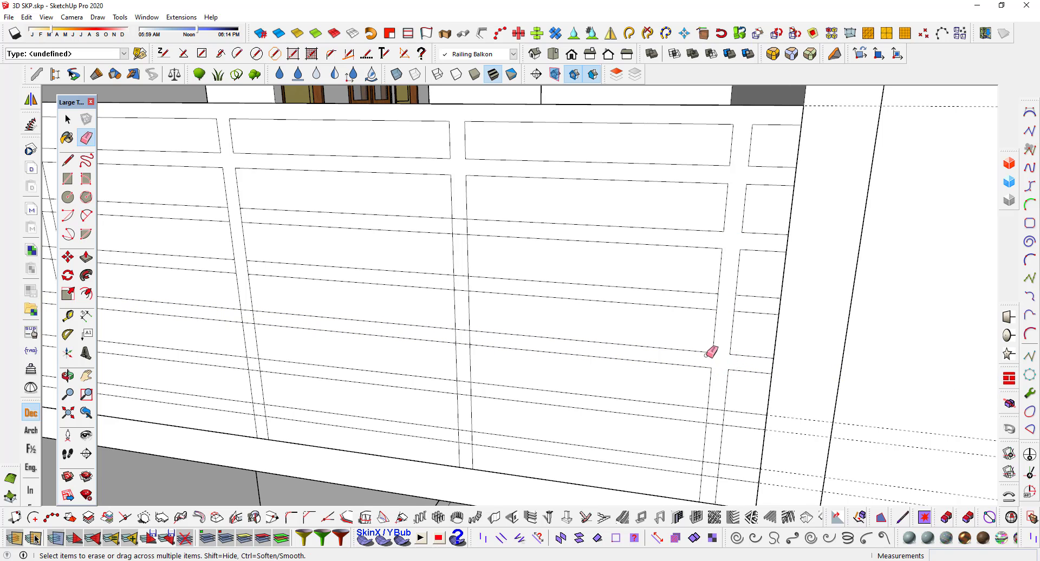
pyautogui.moveTo(711, 353); pyautogui.dragTo(768, 272, button='middle')
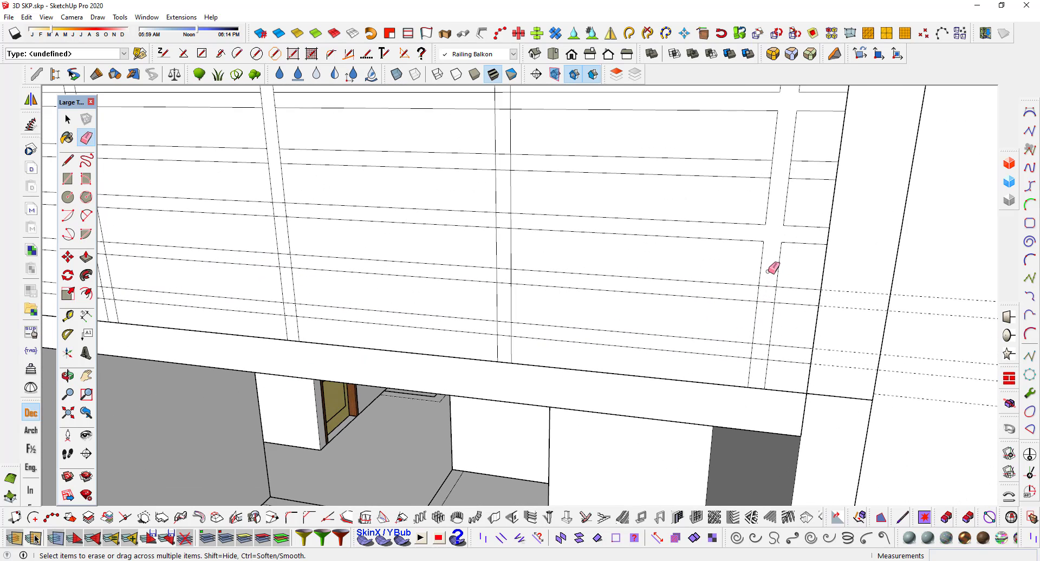
# Erase the edges crossing the right-hand post, undoing one mistaken post-edge deletion.
pyautogui.moveTo(769, 270); pyautogui.dragTo(770, 296)
pyautogui.moveTo(763, 333)
pyautogui.mouseDown()
pyautogui.moveTo(760, 367)
pyautogui.moveTo(748, 353)
pyautogui.mouseUp()
pyautogui.moveTo(783, 296)
pyautogui.mouseDown()
pyautogui.moveTo(704, 293)
pyautogui.moveTo(756, 293)
pyautogui.mouseUp()
pyautogui.moveTo(503, 159)
pyautogui.mouseDown()
pyautogui.moveTo(501, 338)
pyautogui.moveTo(495, 322)
pyautogui.moveTo(520, 276)
pyautogui.moveTo(493, 269)
pyautogui.moveTo(504, 263)
pyautogui.moveTo(508, 282)
pyautogui.moveTo(501, 142)
pyautogui.mouseUp()
pyautogui.hotkey('ctrl', 'z')
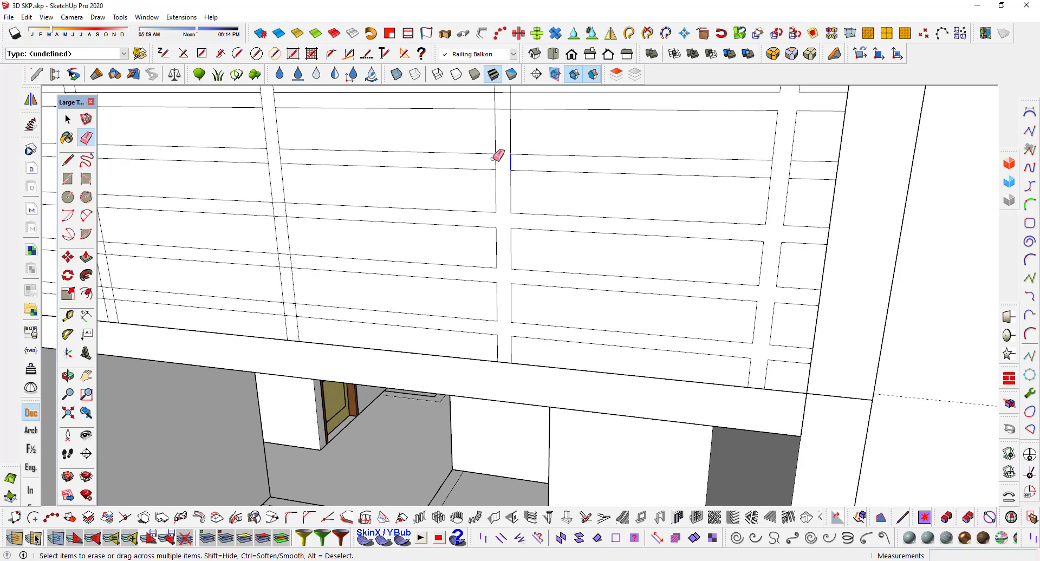
# Erase the short edges crossing the middle post and where it meets the horizontal rail.
pyautogui.moveTo(527, 167)
pyautogui.keyDown('shift'); pyautogui.mouseDown(button='middle')
pyautogui.moveTo(589, 223)
pyautogui.moveTo(600, 197)
pyautogui.moveTo(604, 231)
pyautogui.moveTo(495, 197)
pyautogui.mouseUp(button='middle'); pyautogui.keyUp('shift')
pyautogui.scroll(3, 576, 192)
pyautogui.scroll(-3, 581, 181)
pyautogui.scroll(2, 471, 249)
pyautogui.scroll(1, 473, 241)
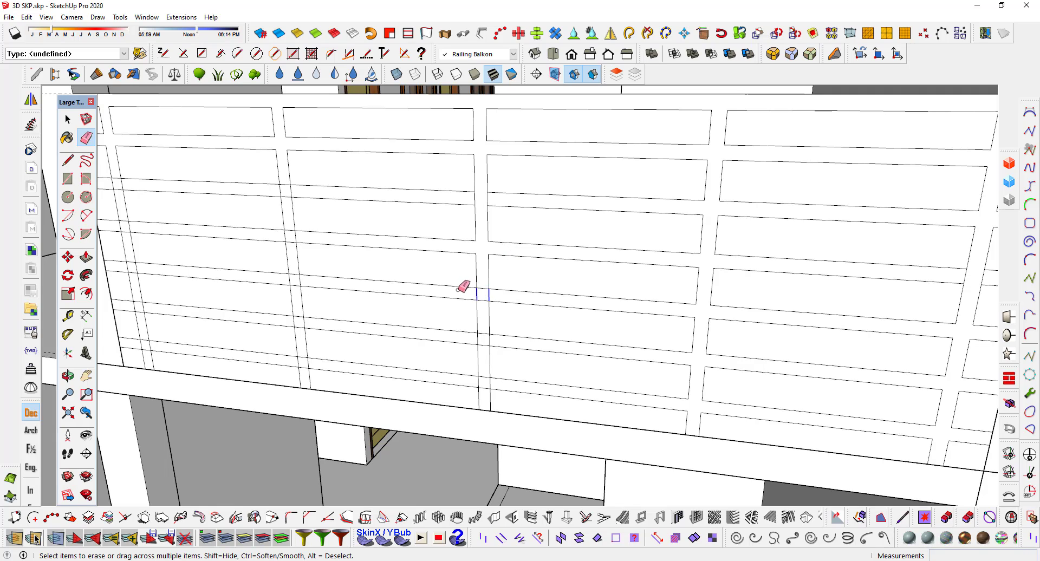
pyautogui.moveTo(485, 285); pyautogui.dragTo(479, 346)
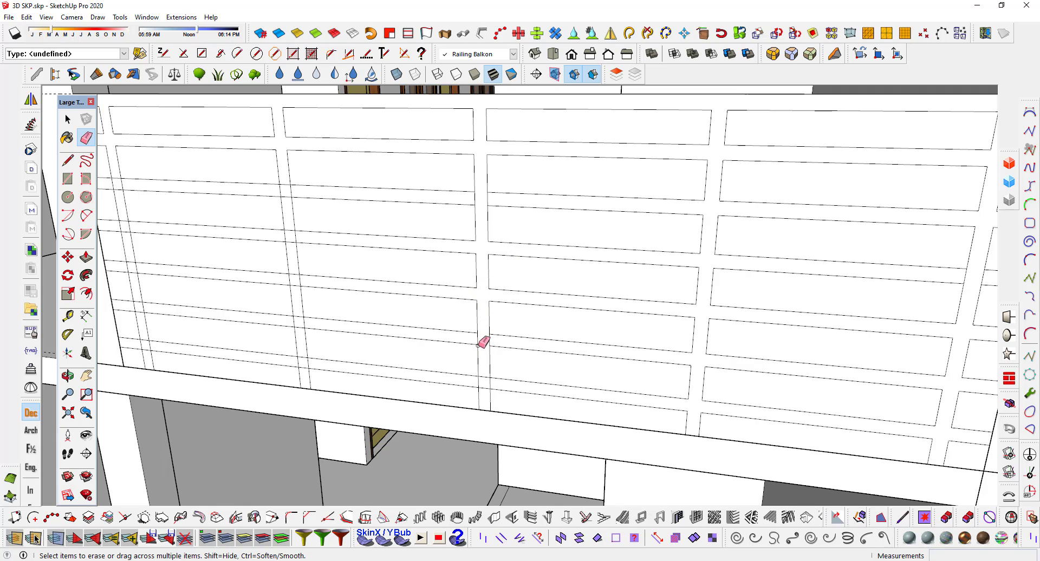
pyautogui.scroll(1, 497, 379)
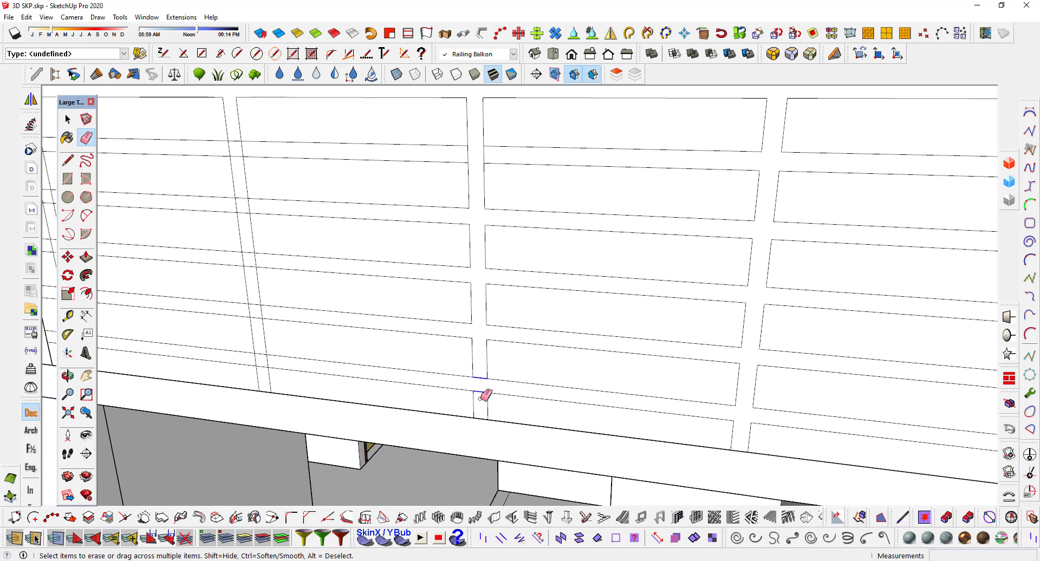
pyautogui.scroll(-2, 486, 395)
pyautogui.moveTo(543, 348); pyautogui.dragTo(645, 360, button='middle')
pyautogui.scroll(2, 427, 369)
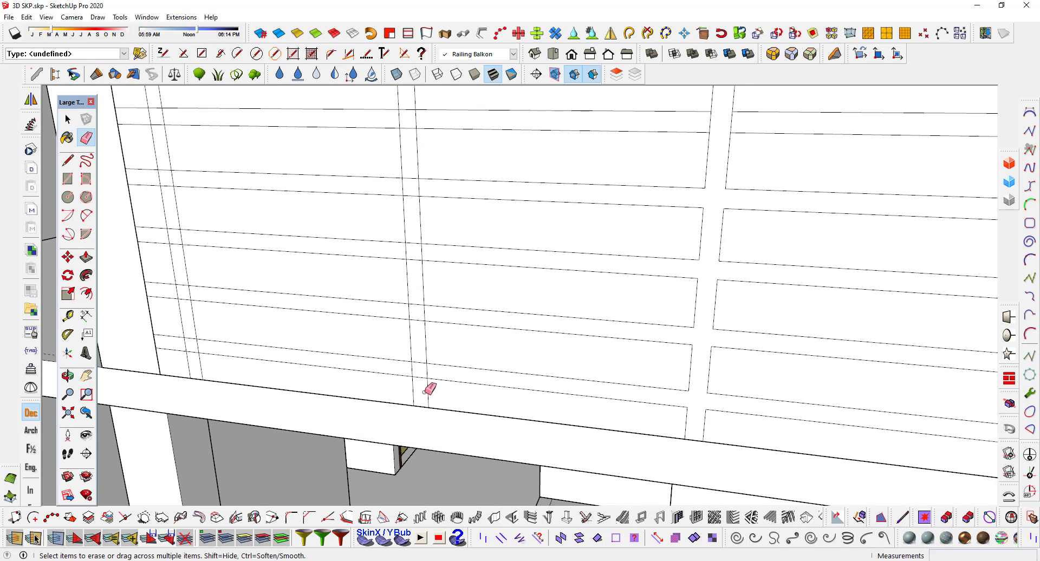
pyautogui.moveTo(424, 362); pyautogui.dragTo(428, 372)
pyautogui.moveTo(399, 312); pyautogui.dragTo(436, 308)
pyautogui.moveTo(409, 250); pyautogui.dragTo(428, 255)
# Erase the rail edges across the post gap and the lines near the railing's left end.
pyautogui.moveTo(424, 235)
pyautogui.mouseDown(button='middle')
pyautogui.moveTo(511, 327)
pyautogui.moveTo(525, 302)
pyautogui.mouseUp(button='middle')
pyautogui.scroll(1, 527, 278)
pyautogui.moveTo(523, 281)
pyautogui.mouseDown()
pyautogui.moveTo(477, 268)
pyautogui.moveTo(499, 250)
pyautogui.moveTo(499, 297)
pyautogui.mouseUp()
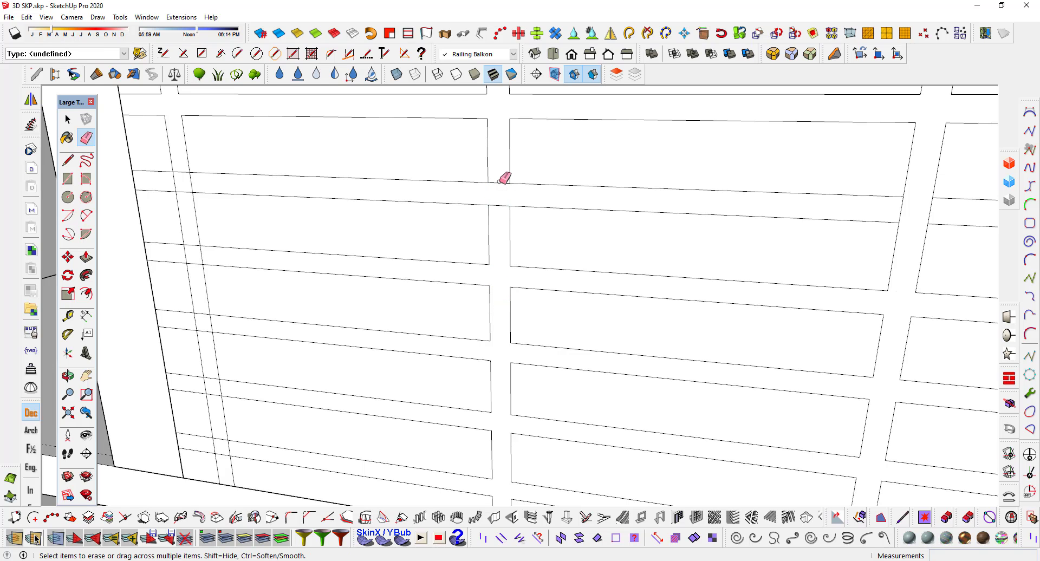
pyautogui.scroll(-3, 514, 209)
pyautogui.scroll(1, 374, 169)
pyautogui.scroll(1, 367, 190)
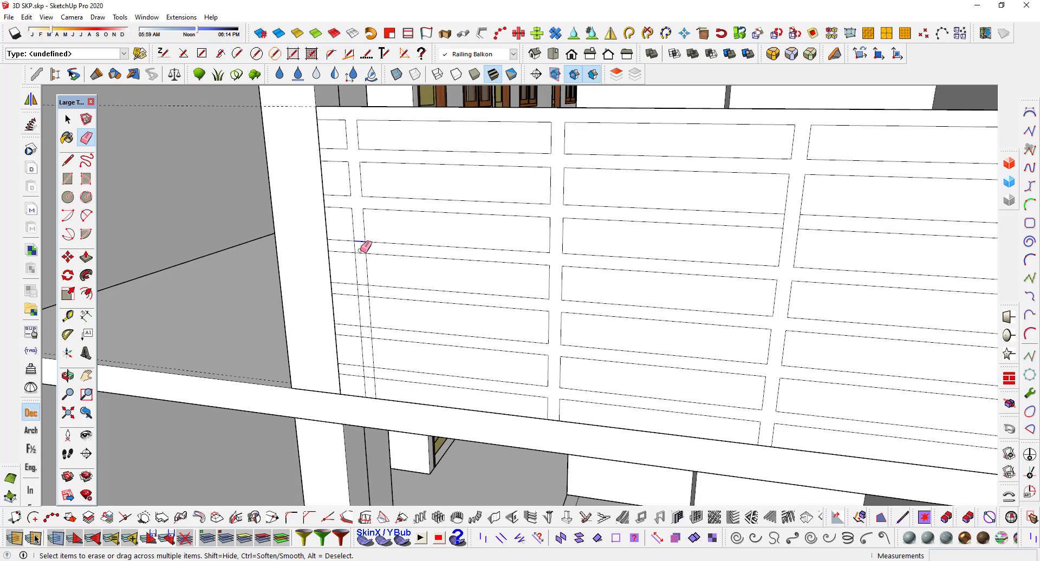
pyautogui.moveTo(379, 239); pyautogui.dragTo(378, 277)
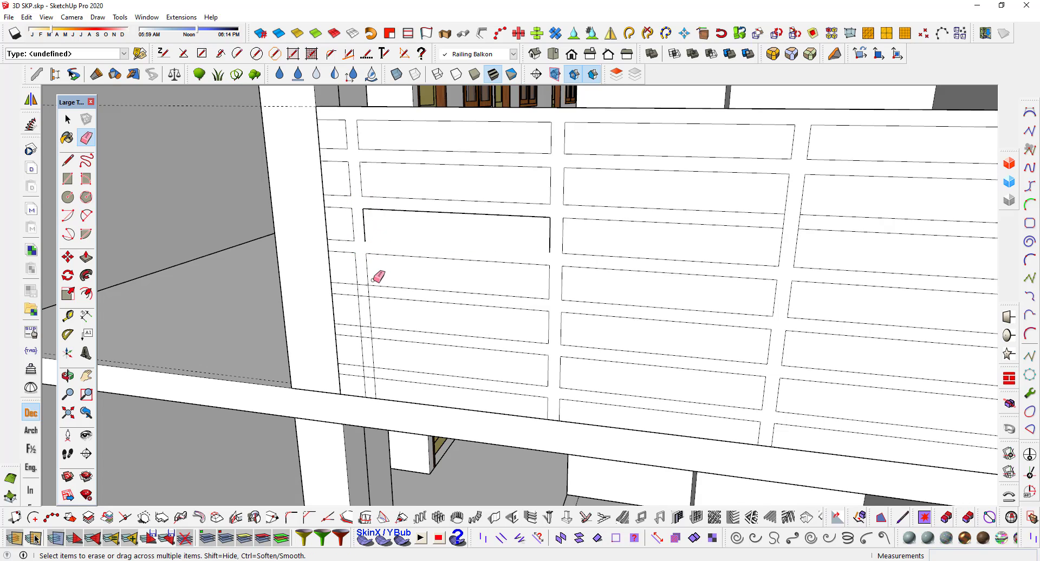
pyautogui.scroll(1, 378, 276)
pyautogui.scroll(1, 376, 272)
pyautogui.scroll(1, 360, 242)
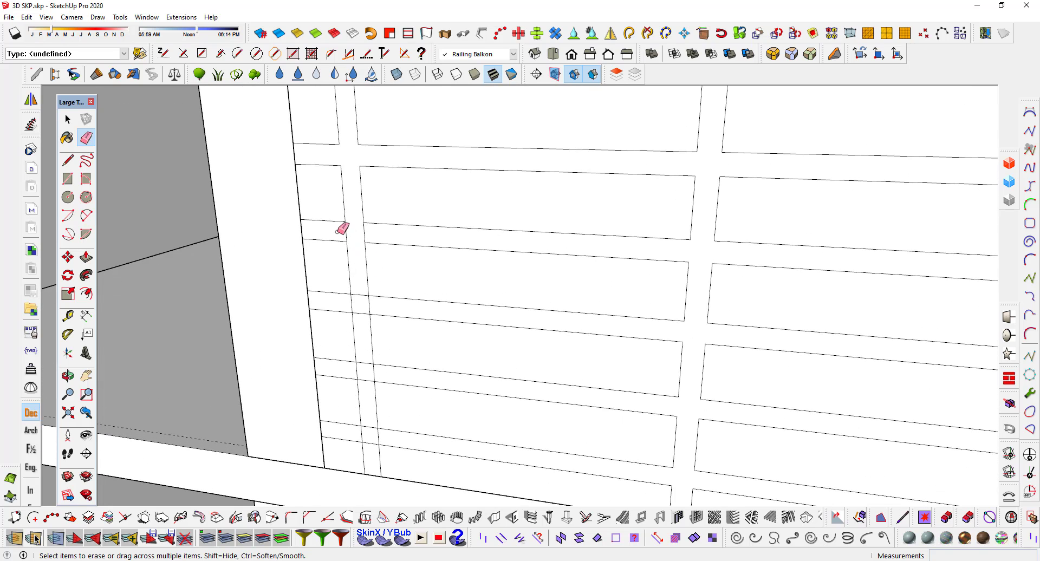
# Remove the connector edges between the two left verticals and beside the left post.
pyautogui.moveTo(388, 234); pyautogui.dragTo(365, 271)
pyautogui.moveTo(364, 311); pyautogui.dragTo(384, 301)
pyautogui.scroll(1, 368, 304)
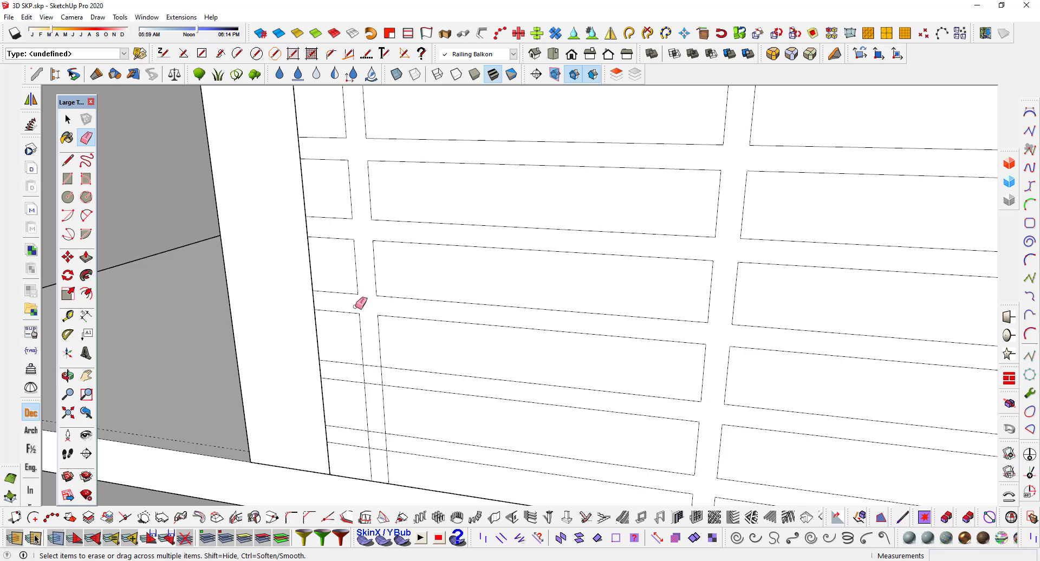
pyautogui.scroll(-2, 438, 325)
pyautogui.scroll(-1, 461, 311)
pyautogui.scroll(4, 455, 306)
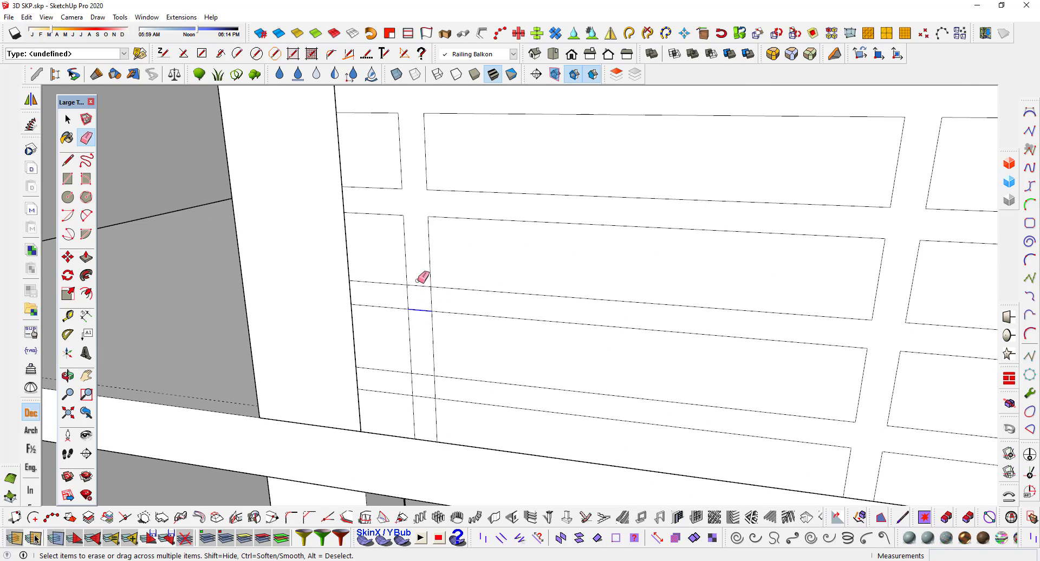
pyautogui.moveTo(417, 281); pyautogui.dragTo(460, 292)
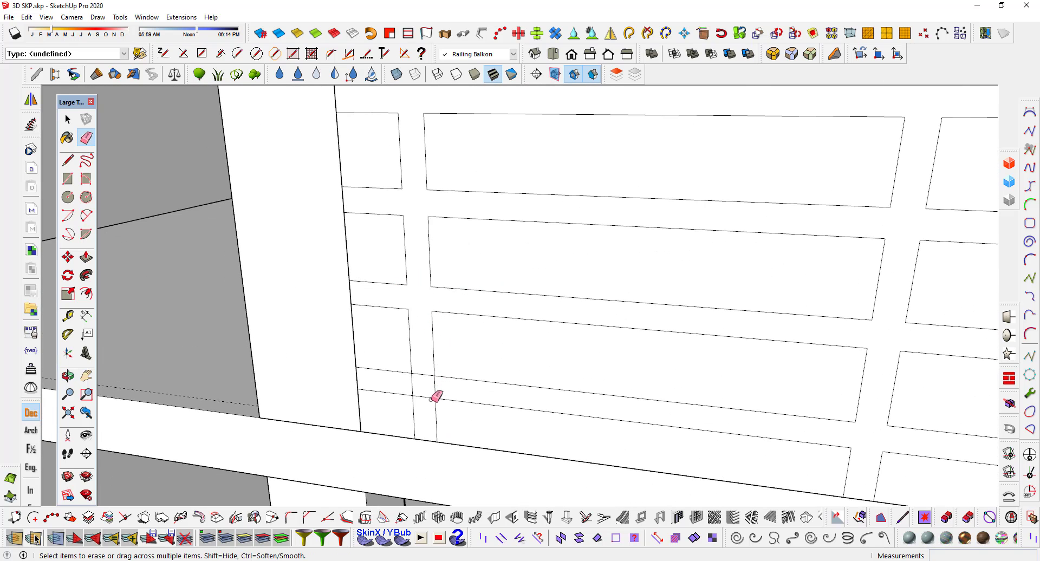
pyautogui.click(432, 398)
pyautogui.click(429, 375)
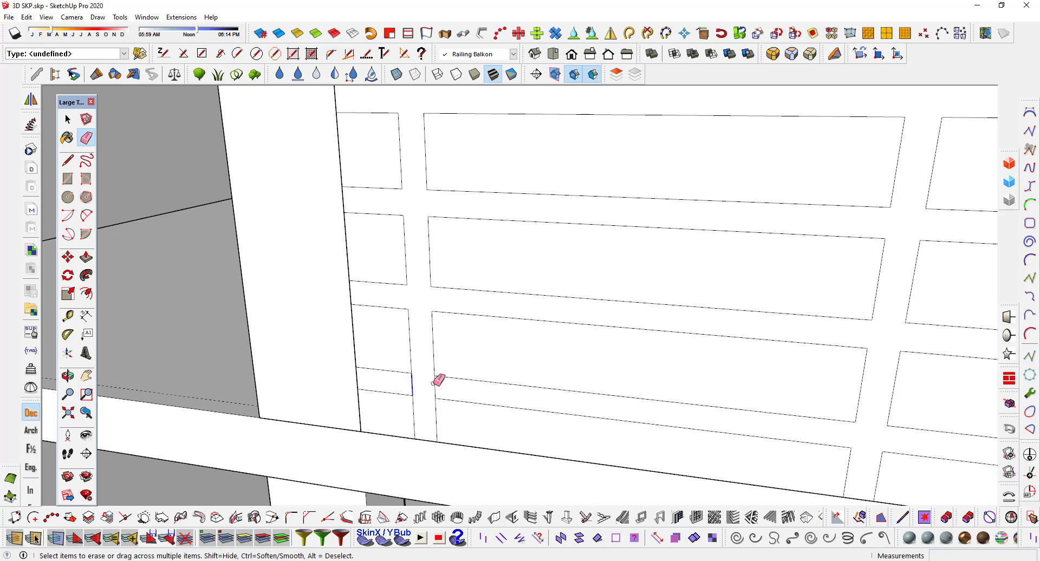
pyautogui.scroll(-3, 465, 374)
pyautogui.scroll(-2, 648, 344)
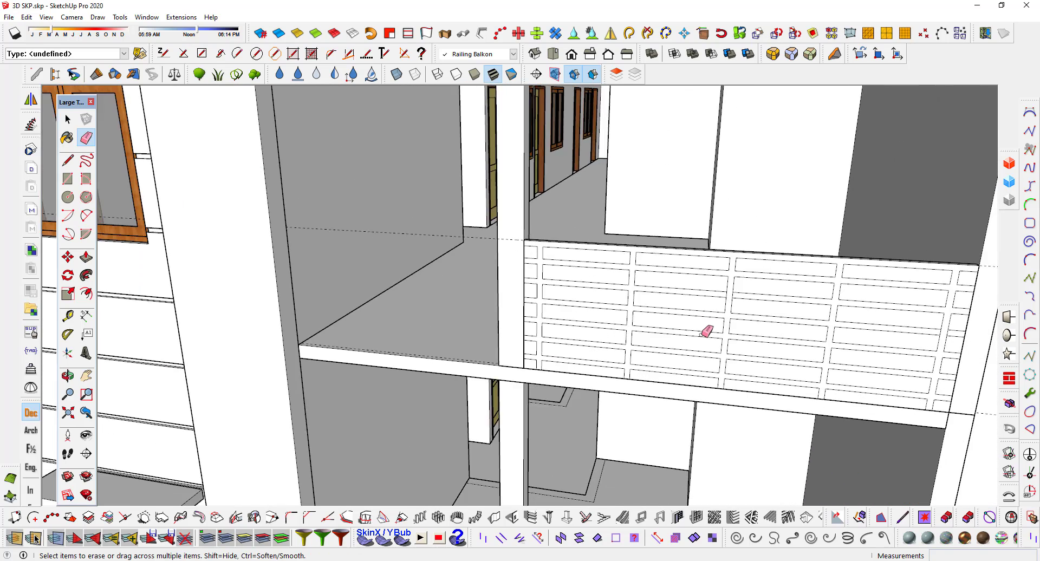
pyautogui.moveTo(703, 332)
pyautogui.mouseDown(button='middle')
pyautogui.moveTo(534, 302)
pyautogui.moveTo(553, 305)
pyautogui.mouseUp(button='middle')
pyautogui.scroll(3, 473, 264)
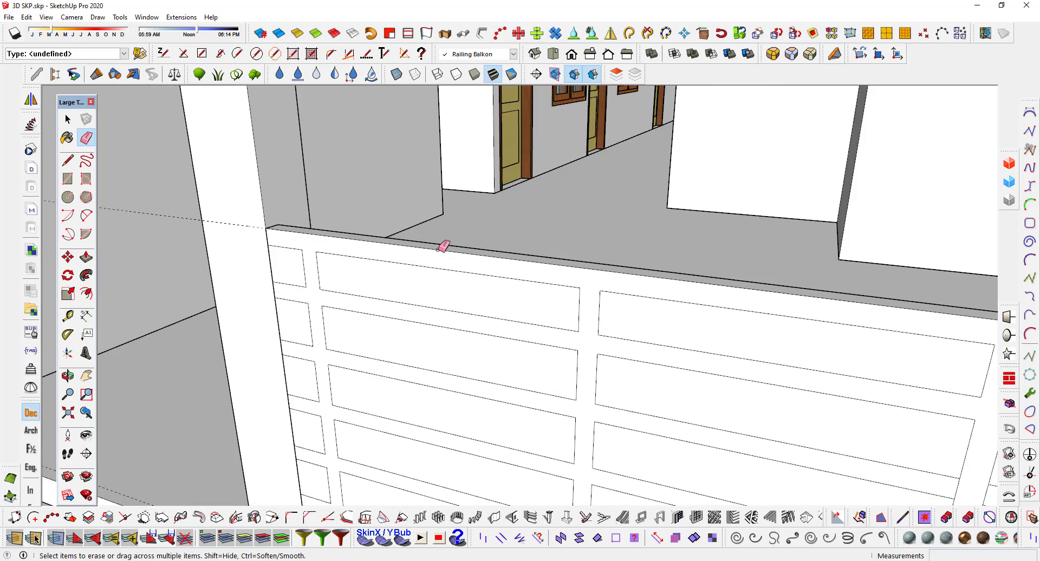
pyautogui.scroll(1, 441, 246)
pyautogui.scroll(1, 495, 276)
# Push the first two top-row railing panels through the wall by -4 cm.
pyautogui.press('p')
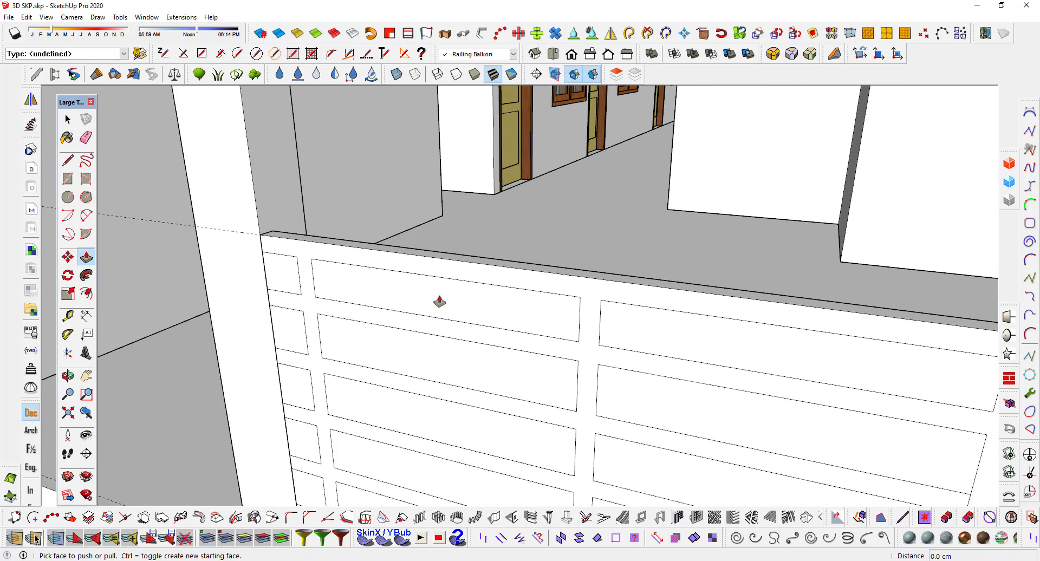
pyautogui.scroll(2, 446, 302)
pyautogui.scroll(2, 414, 308)
pyautogui.click(415, 315)
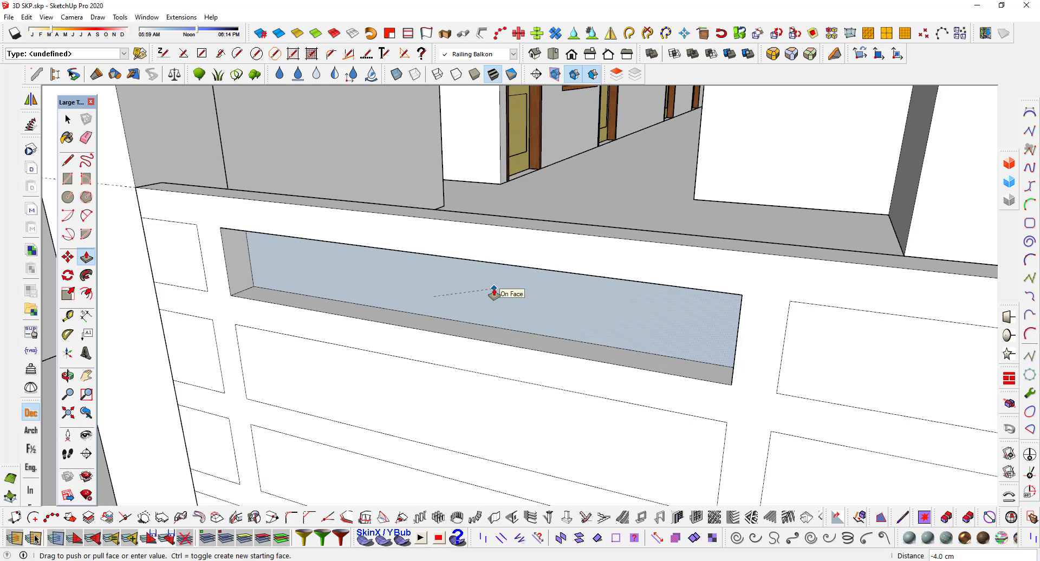
pyautogui.click(493, 293)
pyautogui.scroll(-3, 511, 300)
pyautogui.scroll(1, 539, 300)
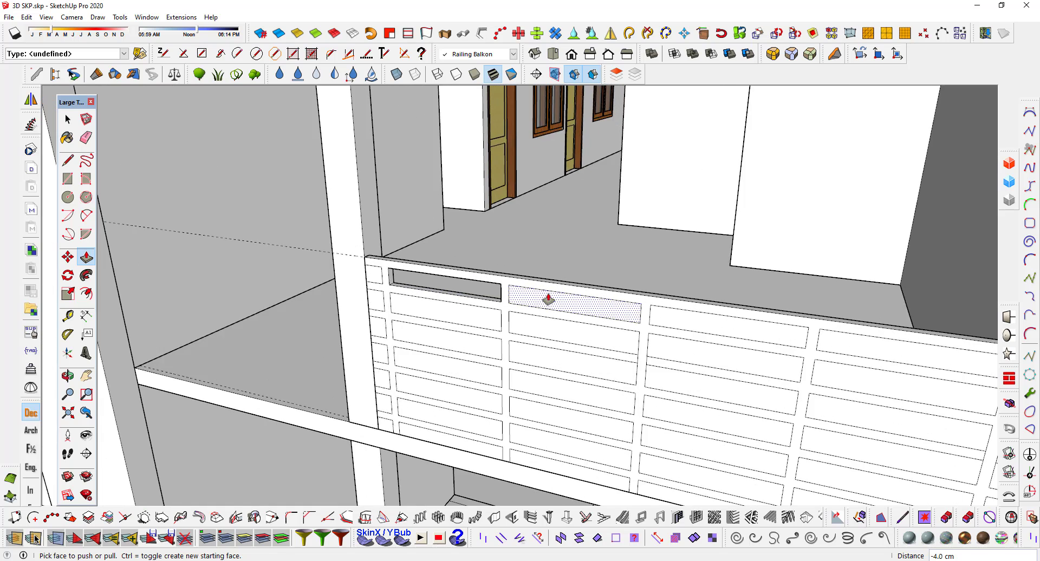
pyautogui.scroll(2, 549, 302)
pyautogui.scroll(1, 549, 302)
pyautogui.click(539, 301)
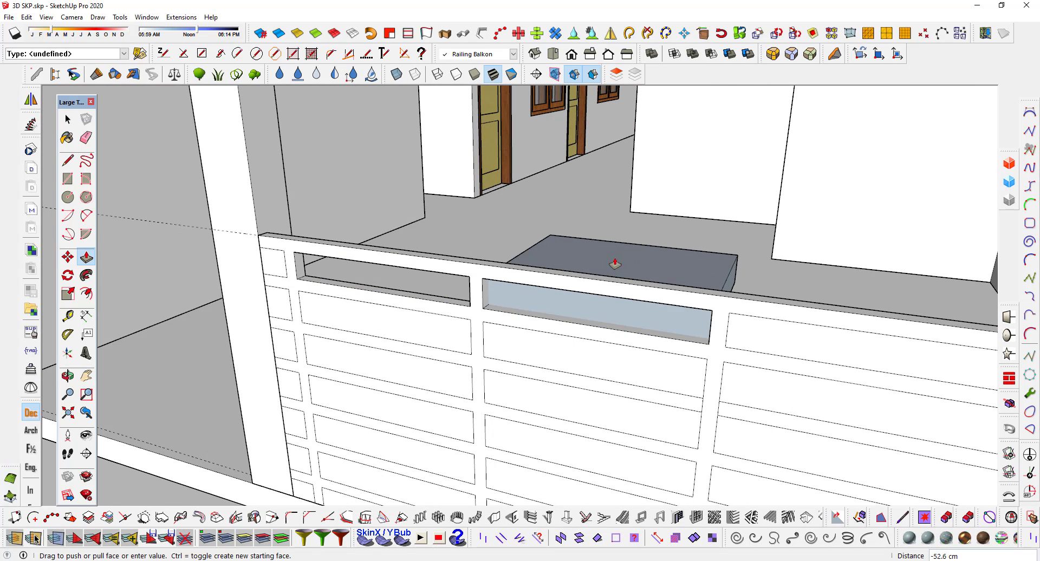
pyautogui.write('4')
pyautogui.press('Return')
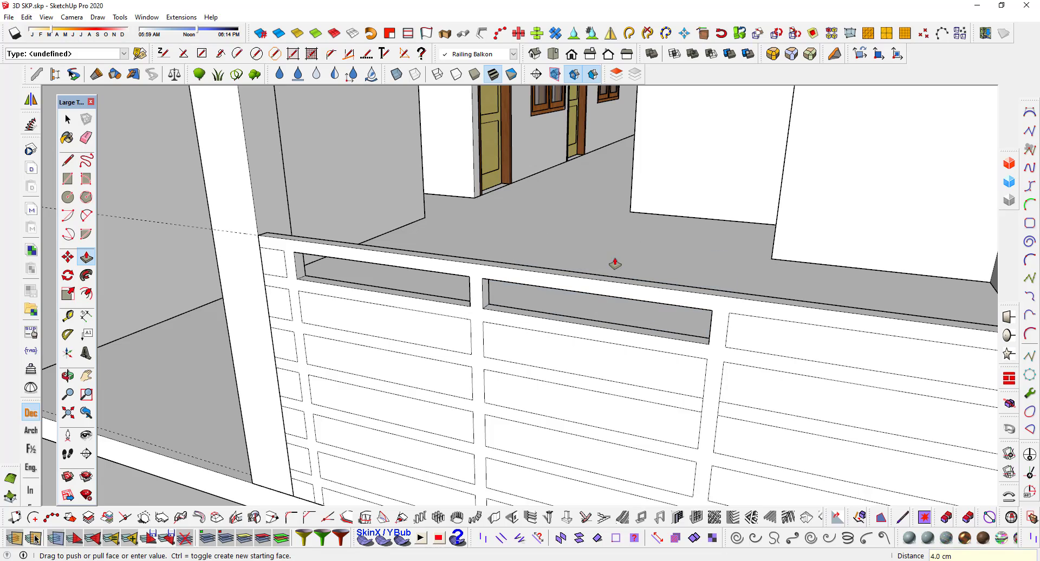
# Push the third top-row panel and the small left-end face through by 4 cm.
pyautogui.scroll(-3, 727, 304)
pyautogui.scroll(1, 666, 360)
pyautogui.scroll(3, 676, 315)
pyautogui.scroll(2, 676, 315)
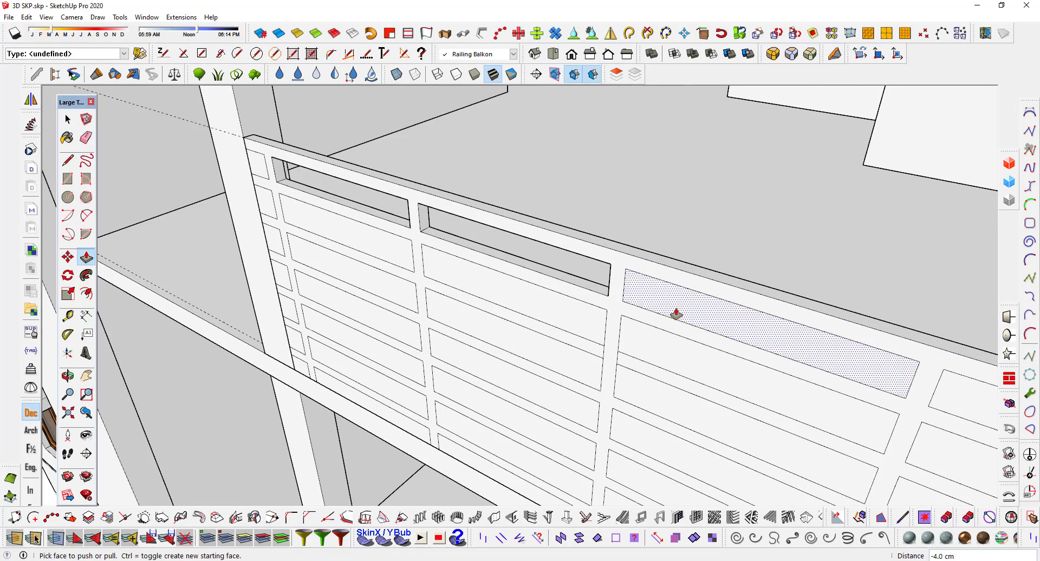
pyautogui.click(674, 314)
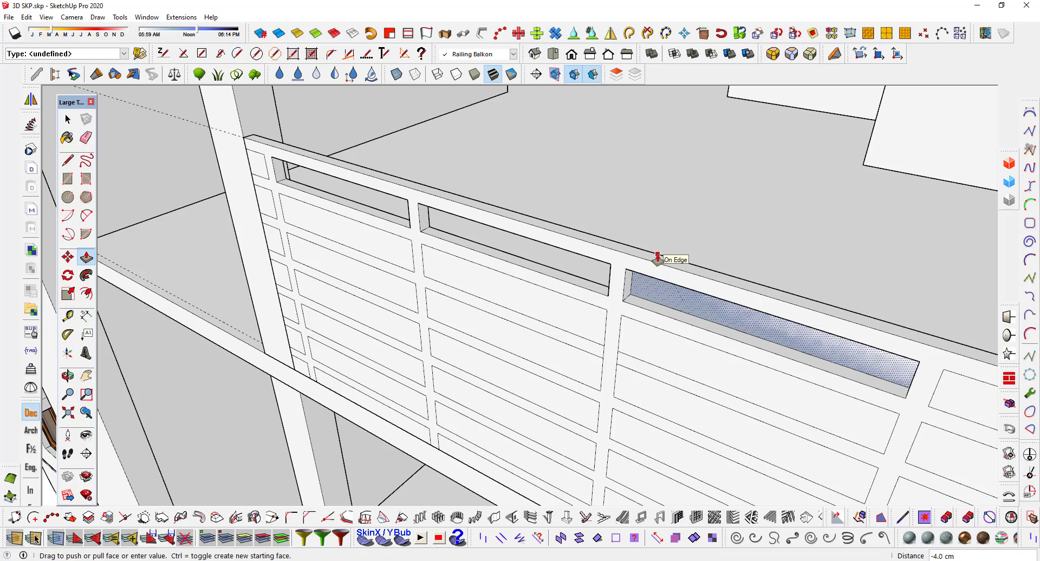
pyautogui.click(658, 259)
pyautogui.moveTo(657, 261)
pyautogui.mouseDown(button='middle')
pyautogui.moveTo(583, 290)
pyautogui.moveTo(569, 232)
pyautogui.mouseUp(button='middle')
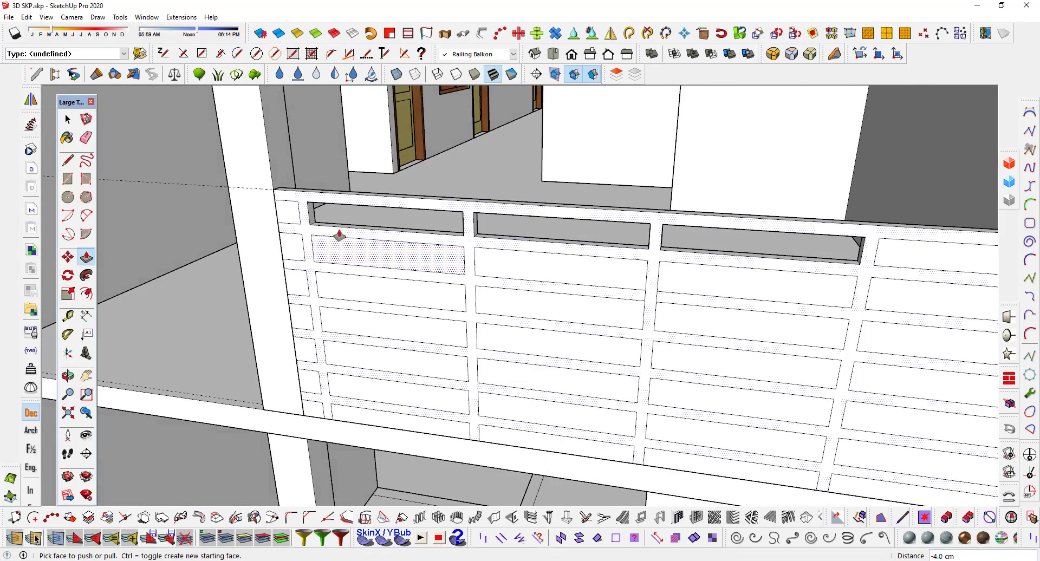
pyautogui.scroll(1, 339, 235)
pyautogui.click(278, 213)
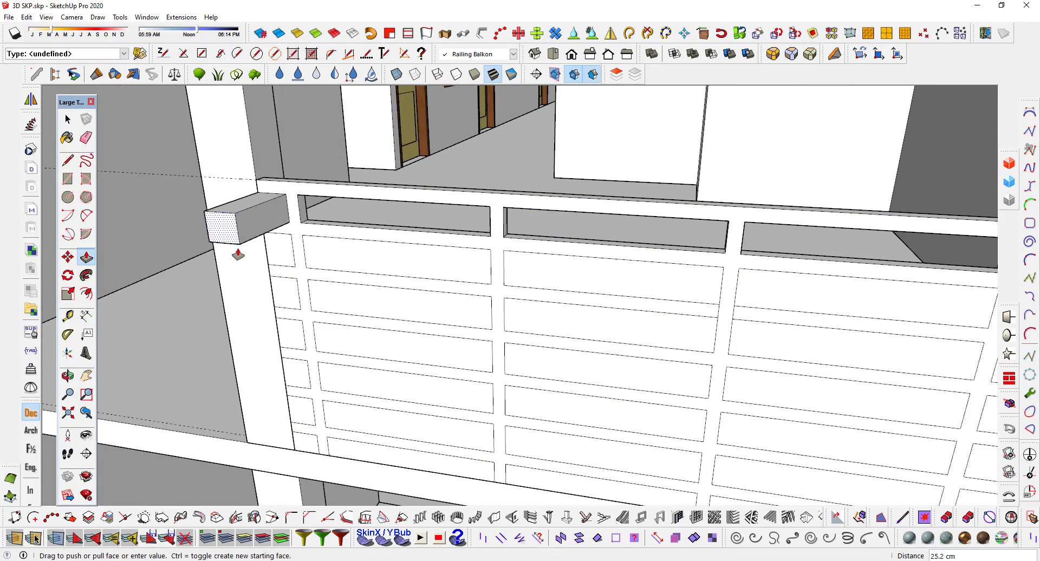
pyautogui.press('Return')
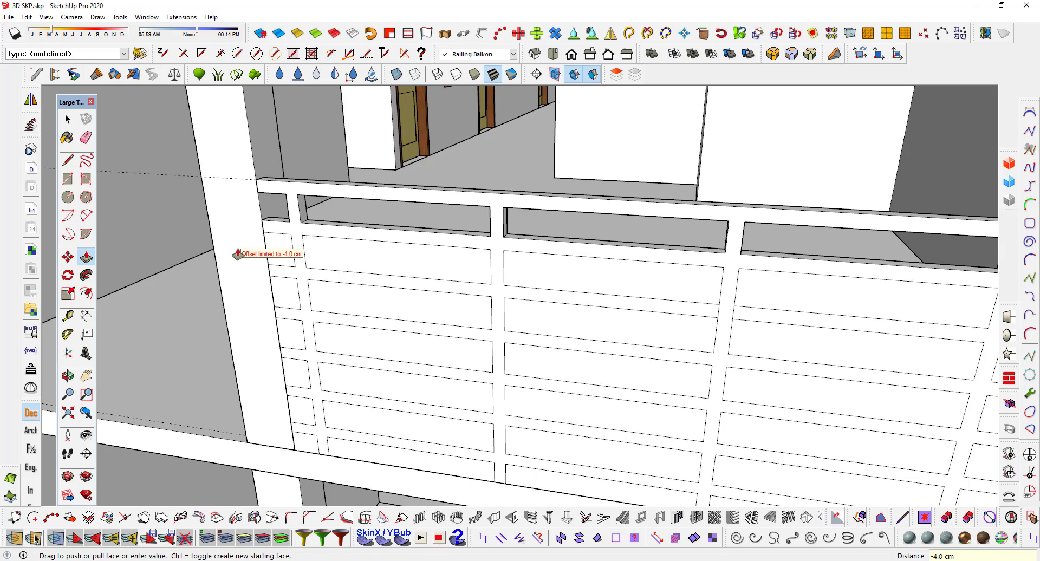
pyautogui.scroll(-3, 238, 254)
pyautogui.scroll(2, 594, 225)
pyautogui.scroll(1, 594, 225)
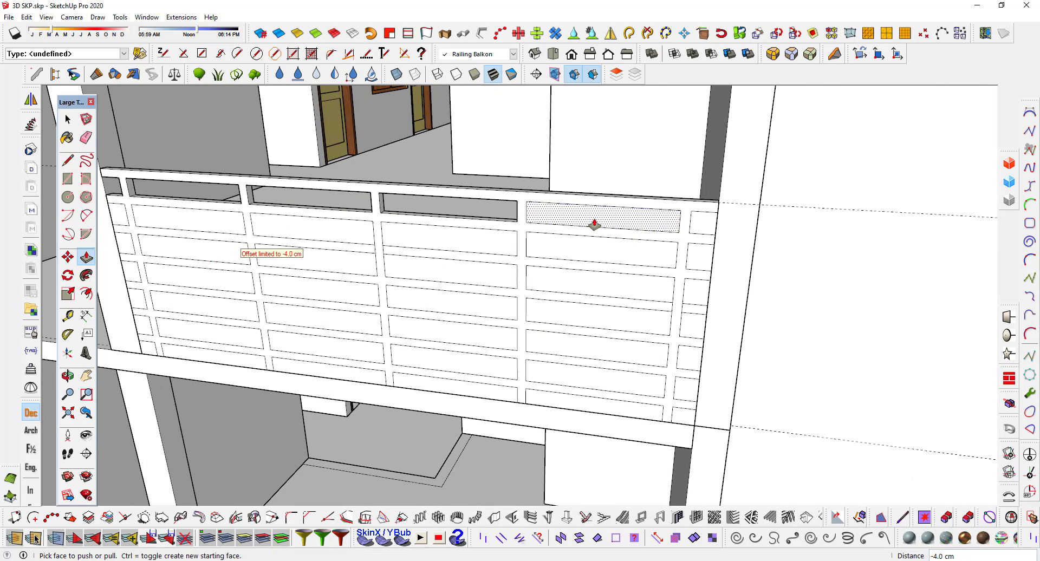
# Cut the remaining upper panels and the small right and left end faces through 4 cm.
pyautogui.doubleClick(600, 225)
pyautogui.click(706, 254)
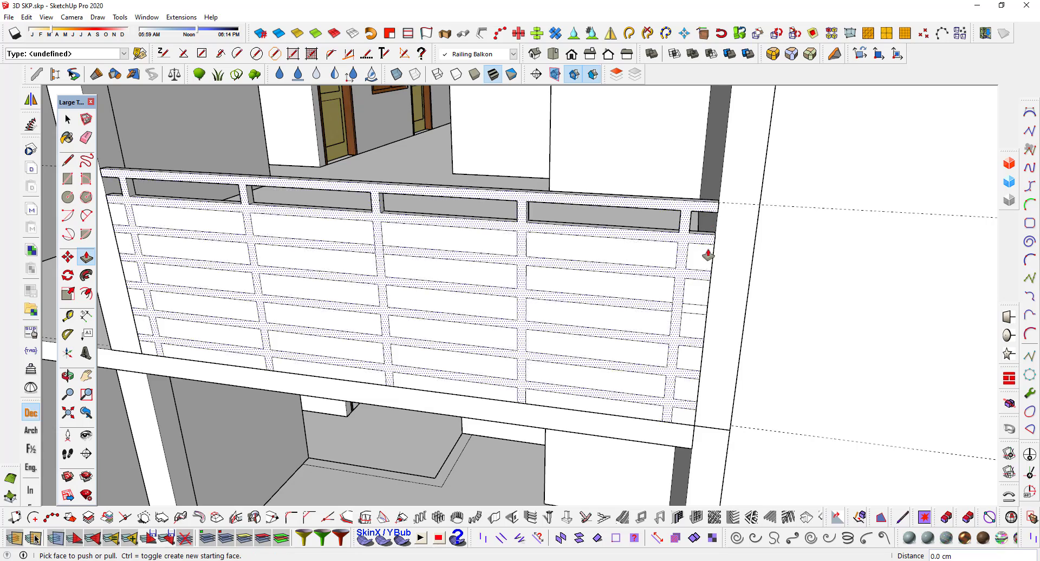
pyautogui.click(706, 254)
pyautogui.doubleClick(662, 259)
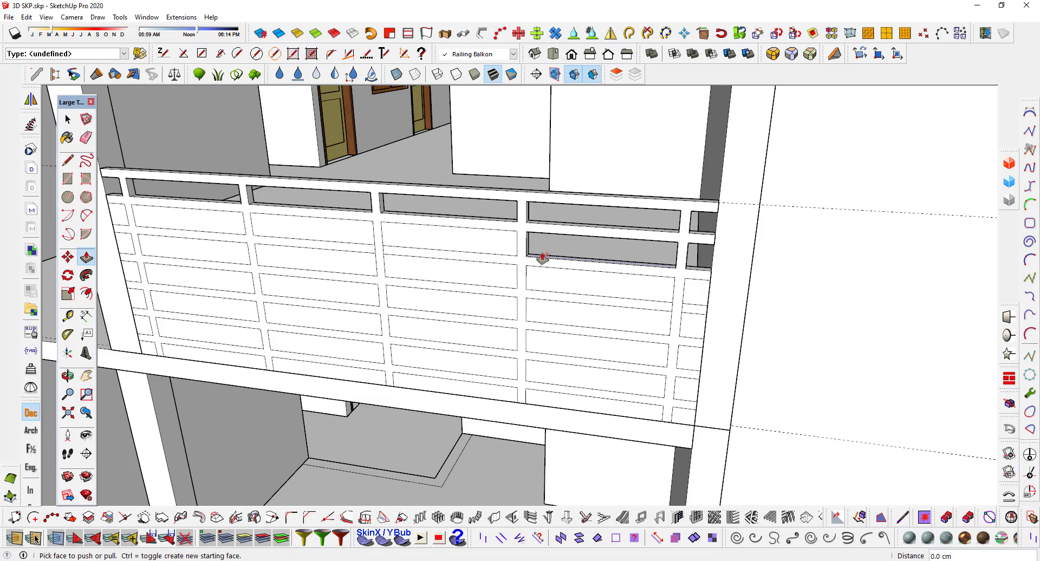
pyautogui.doubleClick(492, 242)
pyautogui.doubleClick(358, 234)
pyautogui.moveTo(358, 234)
pyautogui.mouseDown(button='middle')
pyautogui.moveTo(650, 226)
pyautogui.moveTo(455, 221)
pyautogui.mouseUp(button='middle')
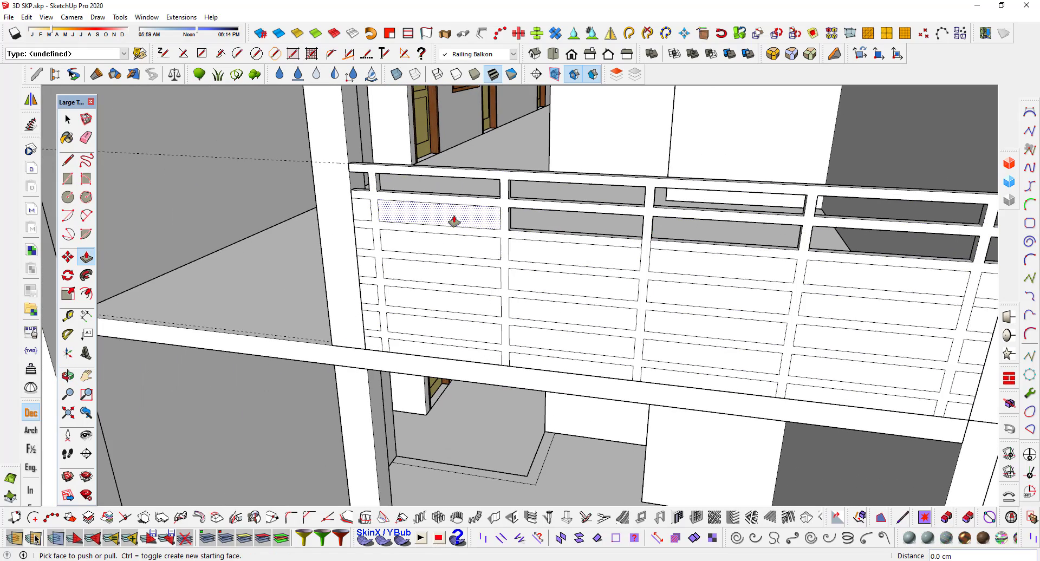
pyautogui.doubleClick(398, 216)
pyautogui.doubleClick(367, 211)
pyautogui.click(365, 232)
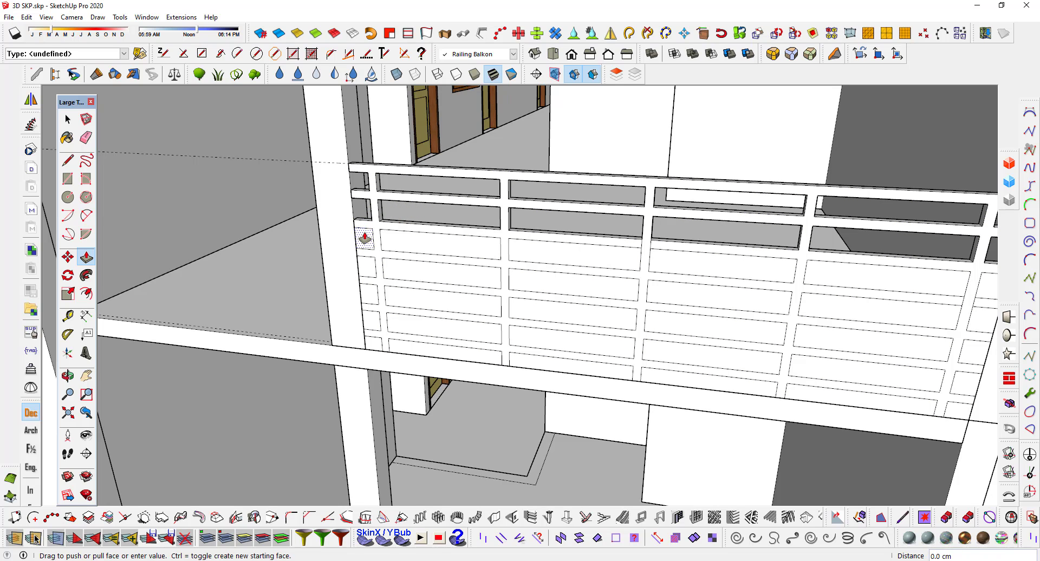
pyautogui.click(372, 232)
# Cut through the third-row panels, the small right-end panels, and several fourth-row panels.
pyautogui.doubleClick(428, 250)
pyautogui.doubleClick(575, 265)
pyautogui.doubleClick(687, 267)
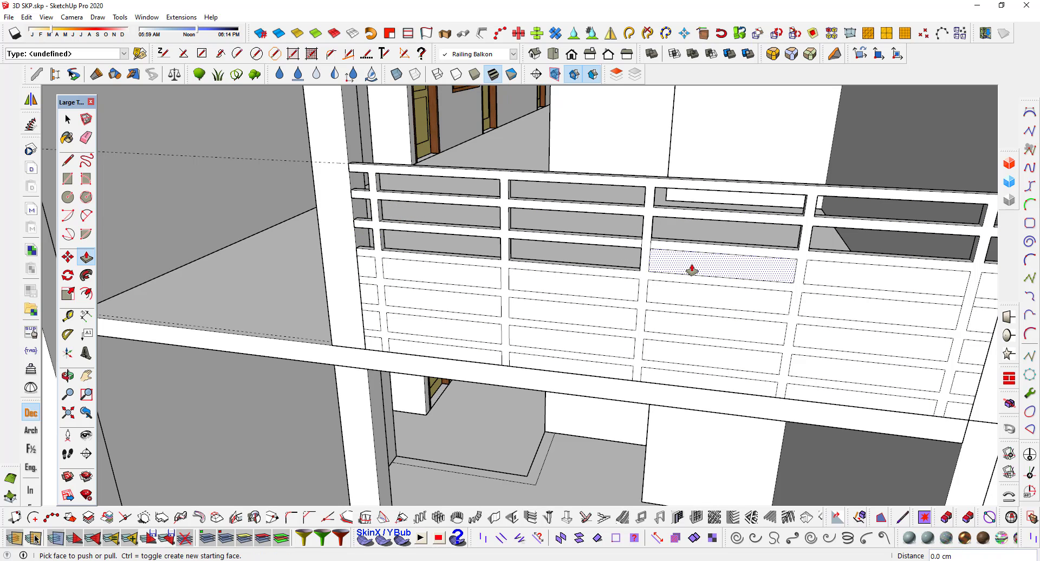
pyautogui.doubleClick(867, 279)
pyautogui.moveTo(868, 279); pyautogui.dragTo(691, 232, button='middle')
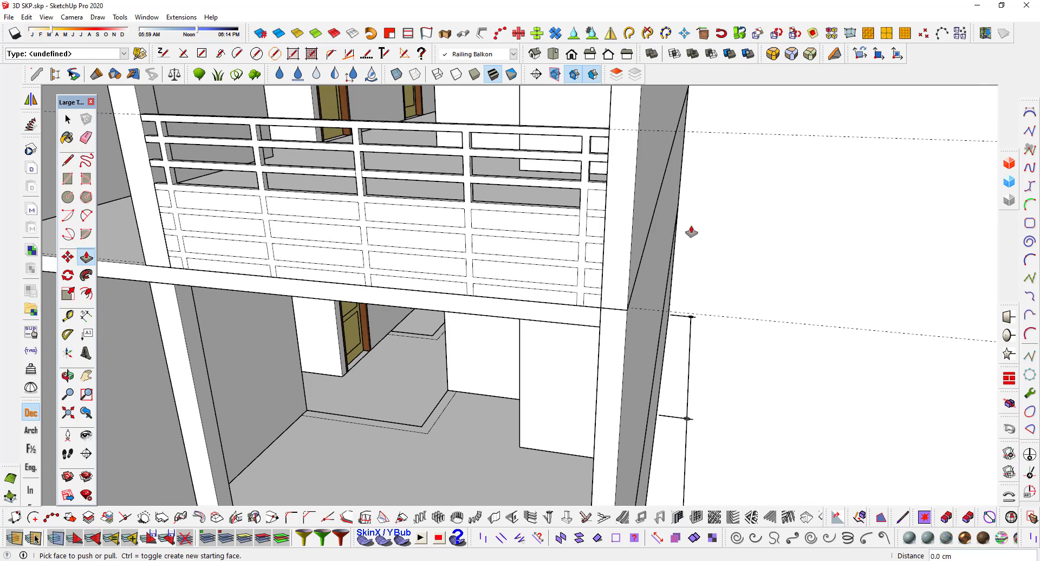
pyautogui.doubleClick(600, 205)
pyautogui.doubleClick(600, 232)
pyautogui.doubleClick(551, 225)
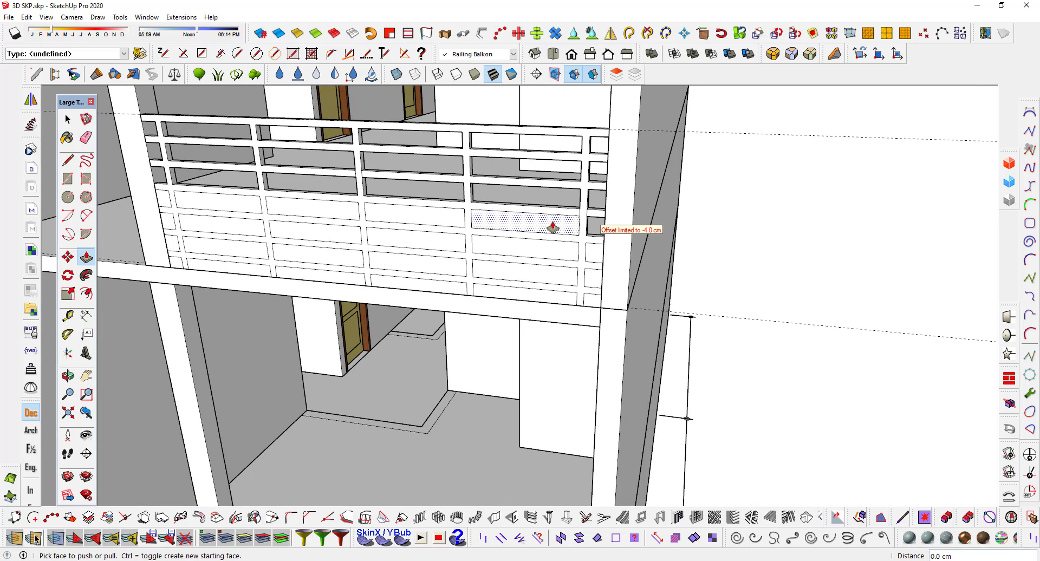
pyautogui.doubleClick(421, 211)
pyautogui.doubleClick(325, 212)
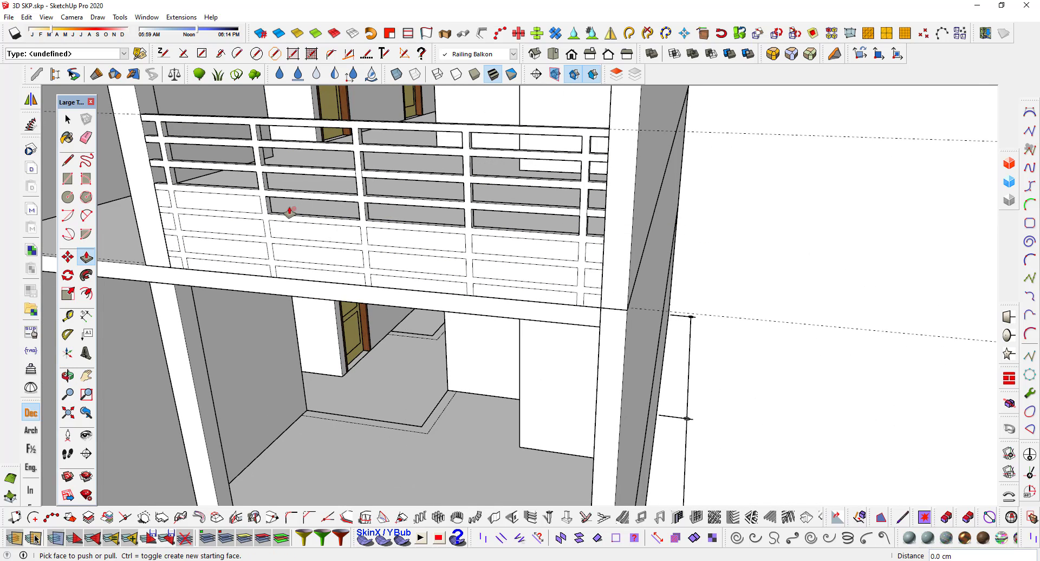
# Cut the unfinished left panel and the remaining fourth-row panels through the 4 cm wall.
pyautogui.click(223, 208)
pyautogui.click(207, 207)
pyautogui.click(208, 207)
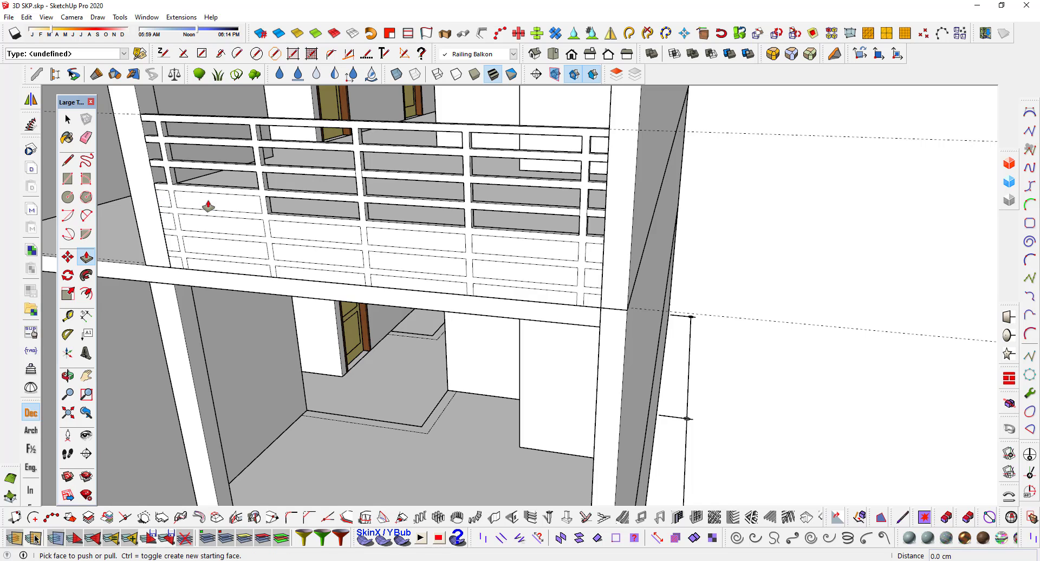
pyautogui.scroll(4, 204, 205)
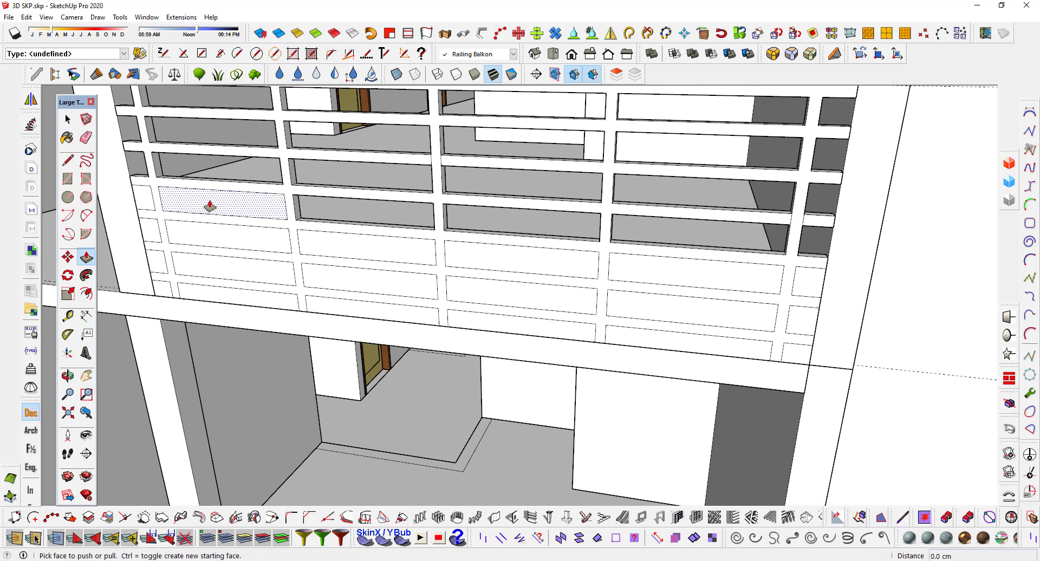
pyautogui.click(245, 205)
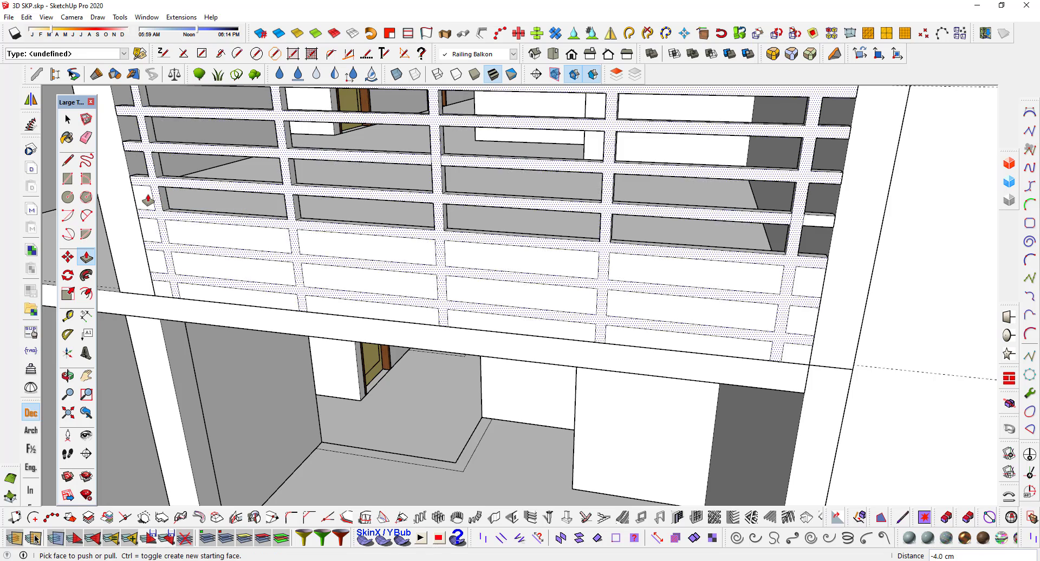
pyautogui.doubleClick(236, 243)
pyautogui.doubleClick(339, 246)
pyautogui.click(483, 265)
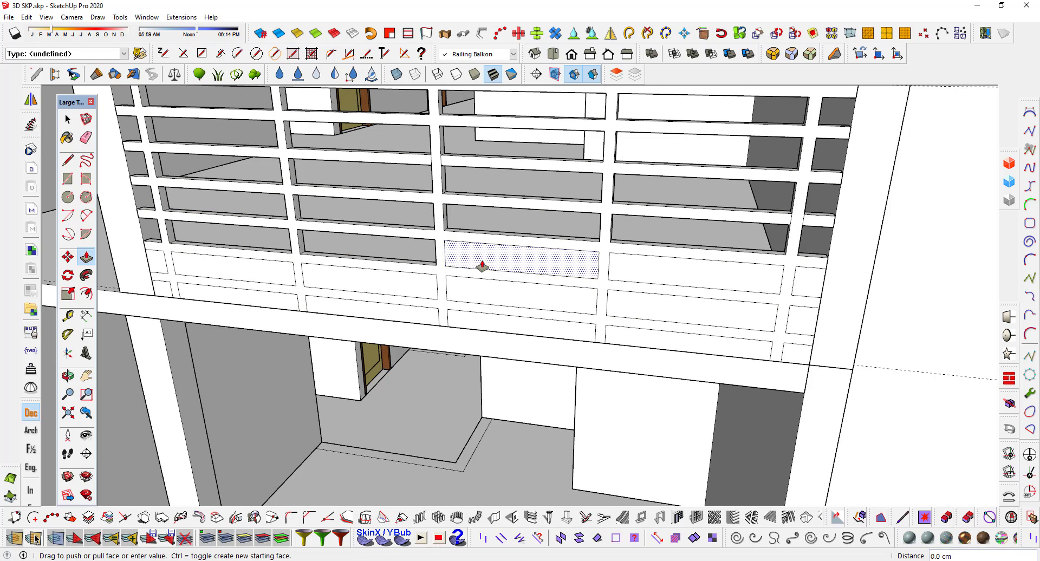
pyautogui.click(483, 266)
pyautogui.doubleClick(658, 273)
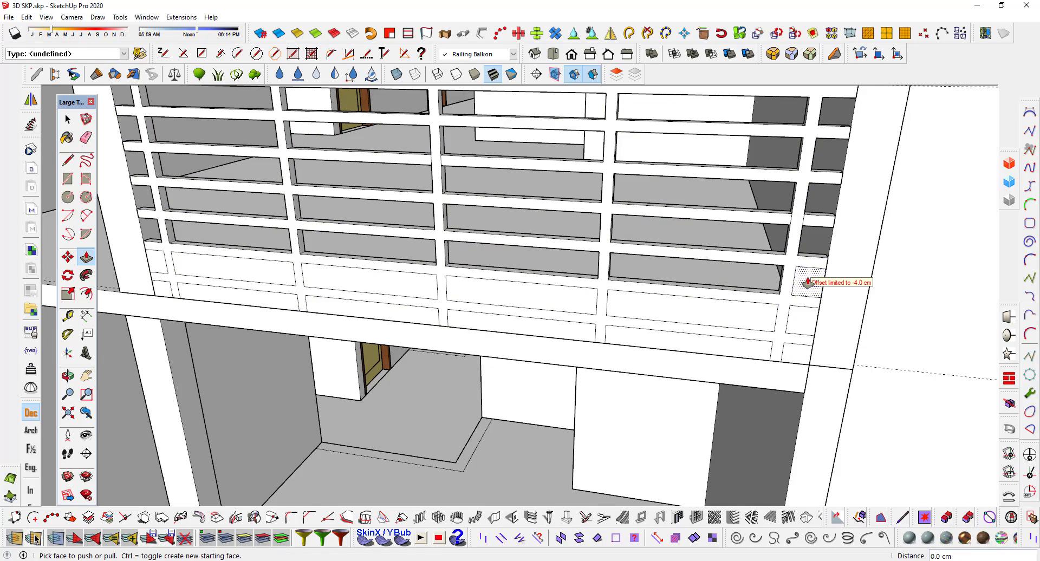
pyautogui.scroll(-3, 807, 283)
pyautogui.scroll(2, 799, 286)
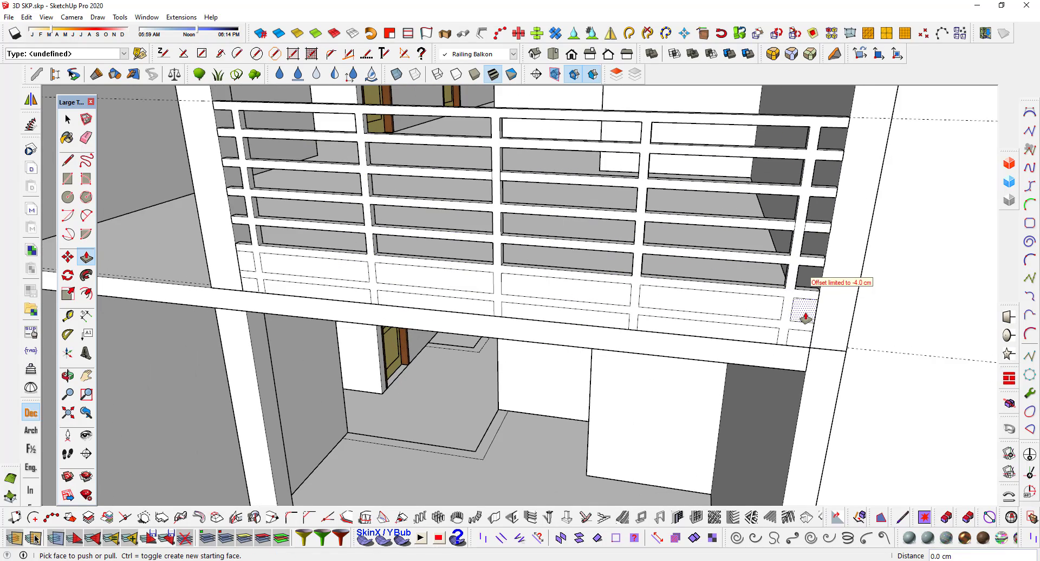
# Cut through the bottom-row panels and the last small left-end panel, then view the whole railing.
pyautogui.doubleClick(755, 312)
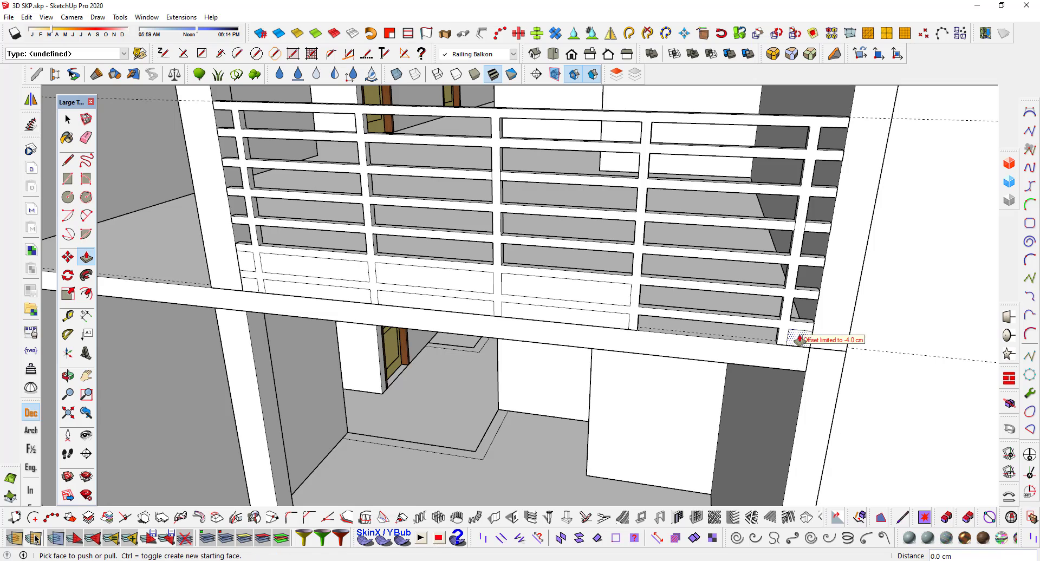
pyautogui.doubleClick(586, 317)
pyautogui.doubleClick(574, 300)
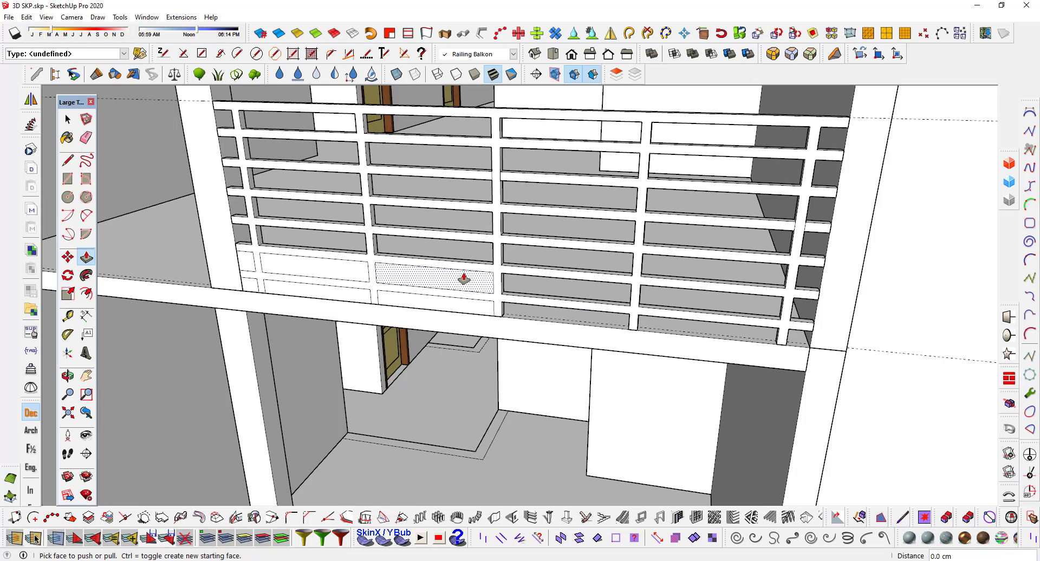
pyautogui.doubleClick(464, 279)
pyautogui.doubleClick(448, 304)
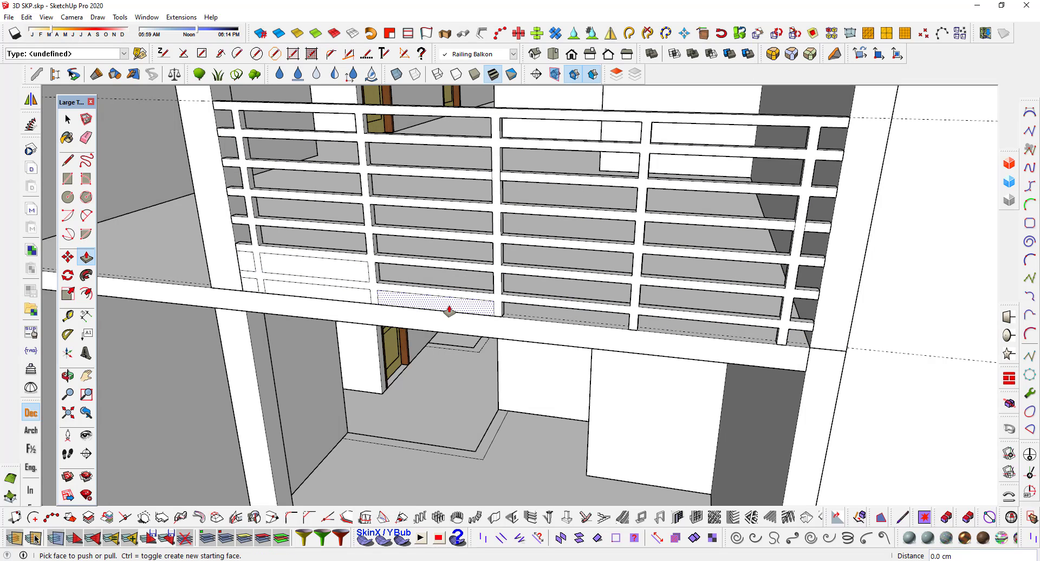
pyautogui.doubleClick(320, 292)
pyautogui.doubleClick(318, 271)
pyautogui.doubleClick(247, 262)
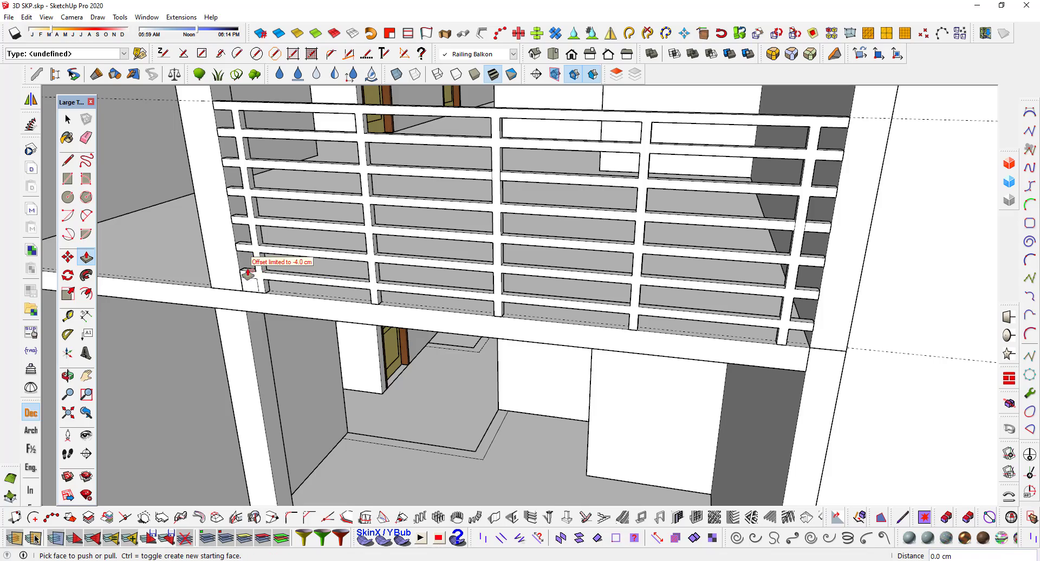
pyautogui.scroll(-3, 425, 239)
pyautogui.scroll(-3, 465, 248)
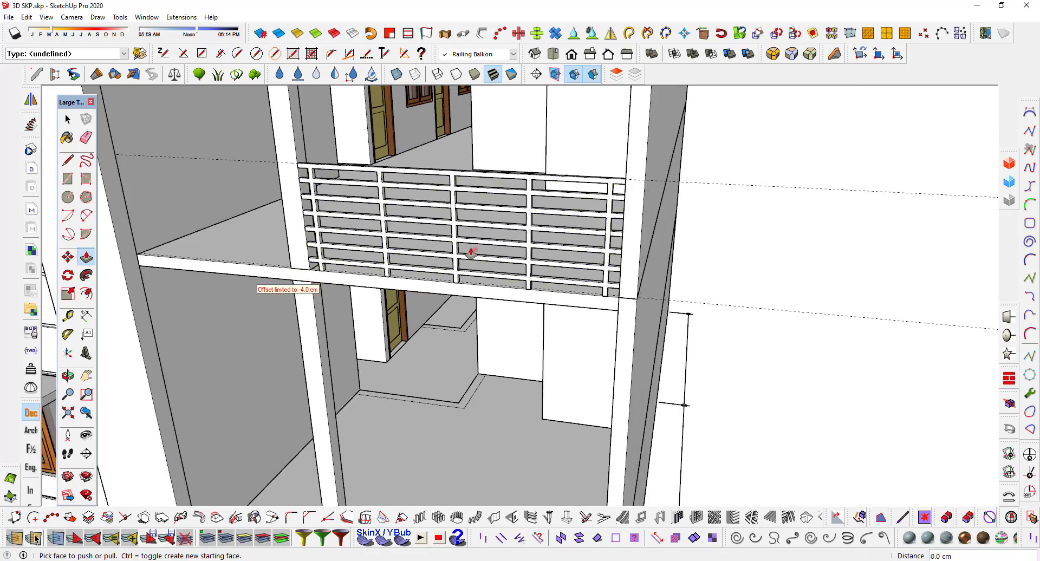
pyautogui.moveTo(465, 248)
pyautogui.mouseDown(button='middle')
pyautogui.moveTo(378, 233)
pyautogui.moveTo(674, 216)
pyautogui.mouseUp(button='middle')
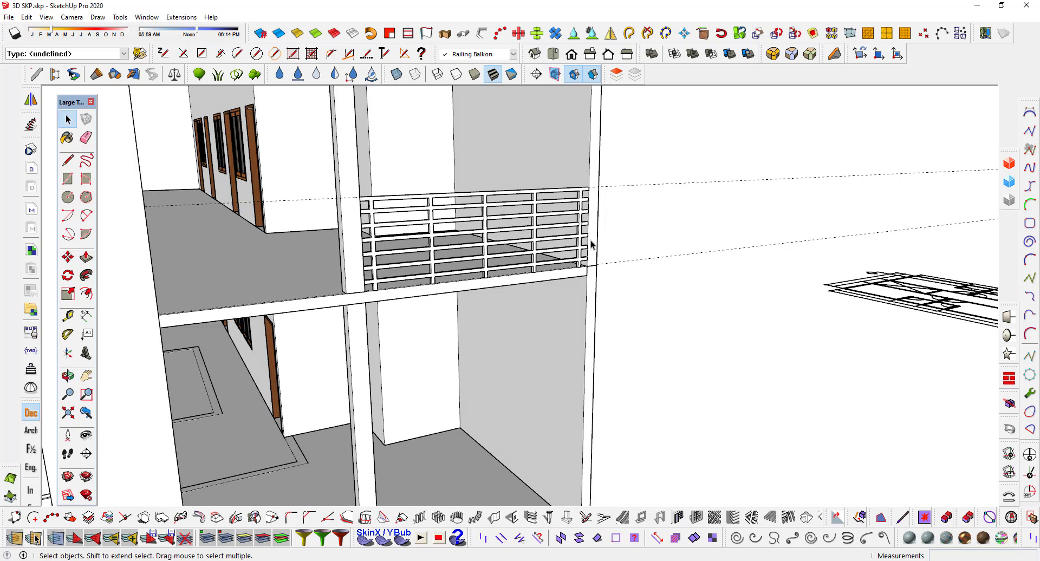
# Select the entire railing grid and open Create Component for it, proposing Component#8.
pyautogui.scroll(3, 576, 225)
pyautogui.scroll(2, 576, 225)
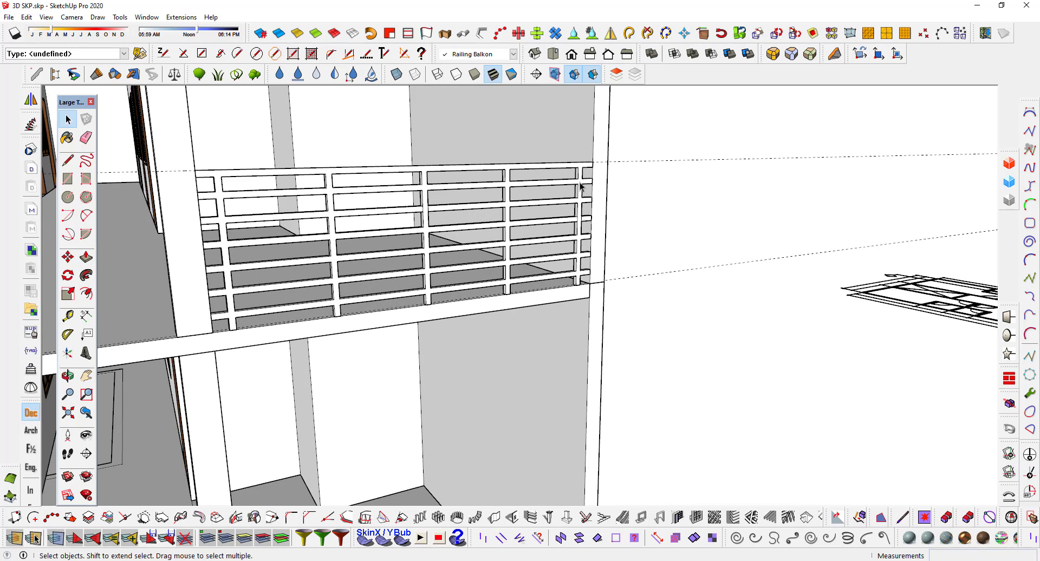
pyautogui.tripleClick(580, 186)
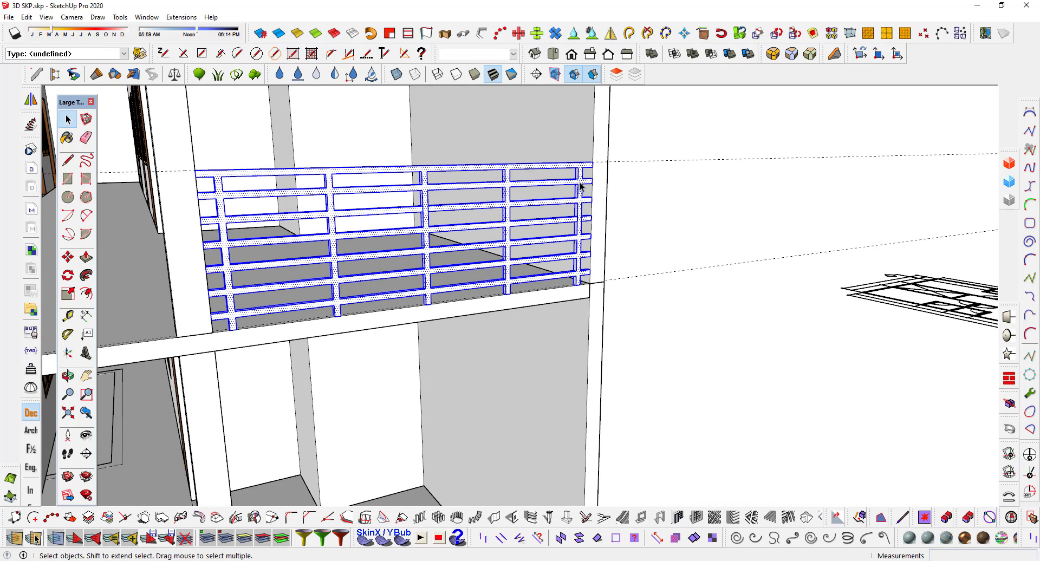
pyautogui.rightClick(580, 187)
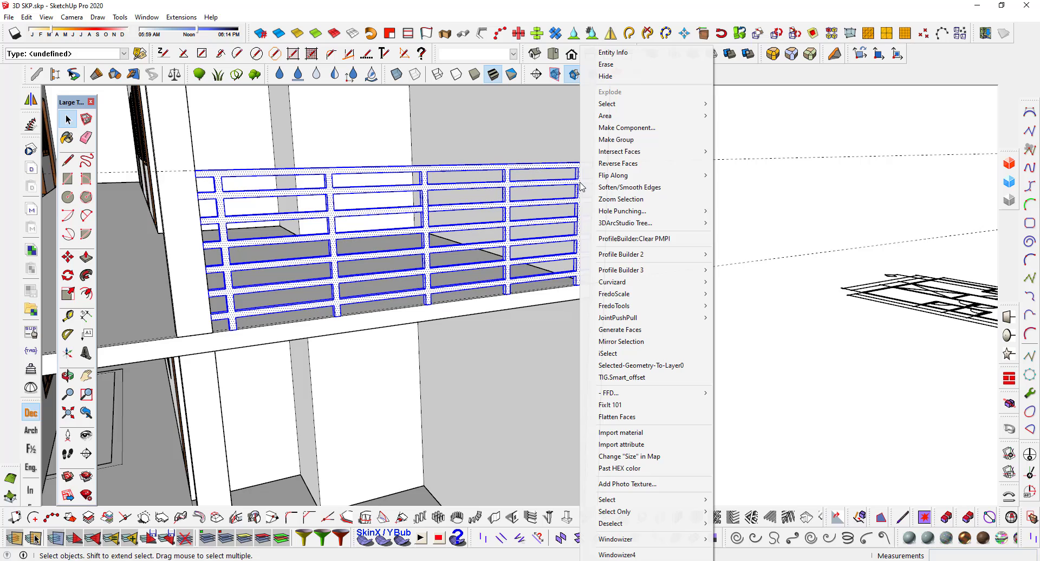
pyautogui.click(627, 128)
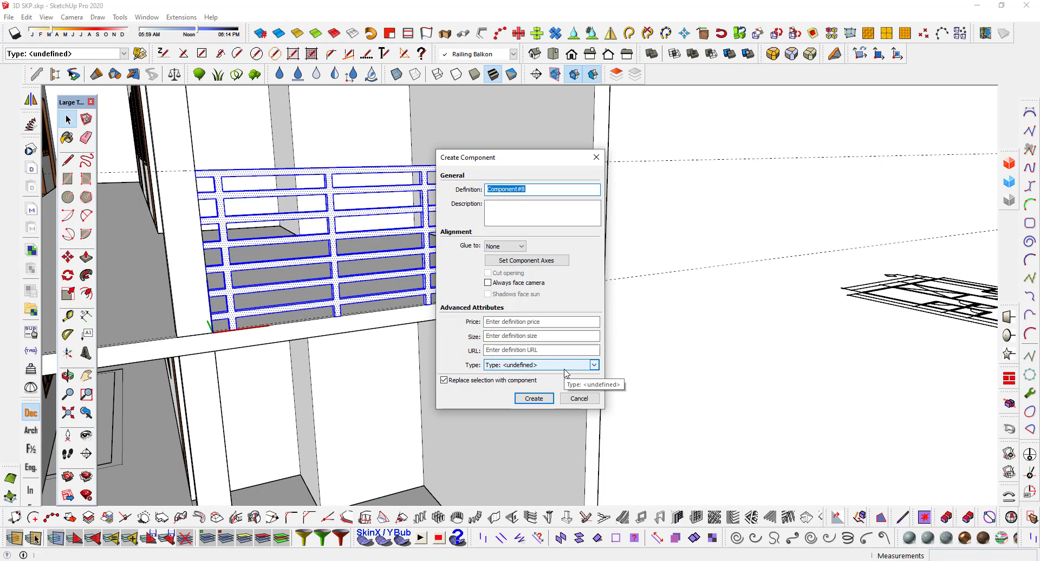
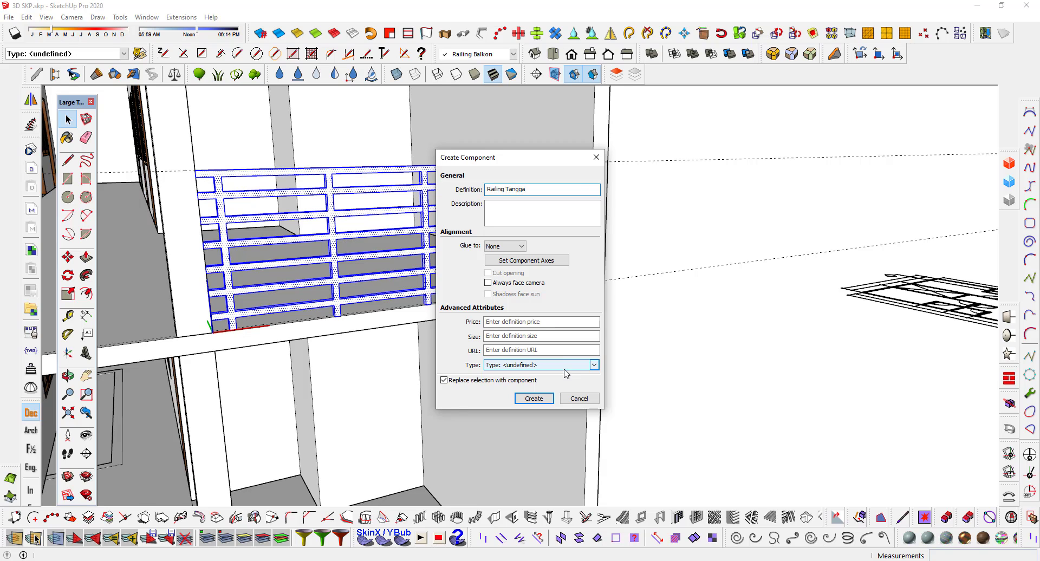
# Create the 'Railing Tangga' component and compare it with the AutoCAD front elevation side by side.
pyautogui.click(534, 400)
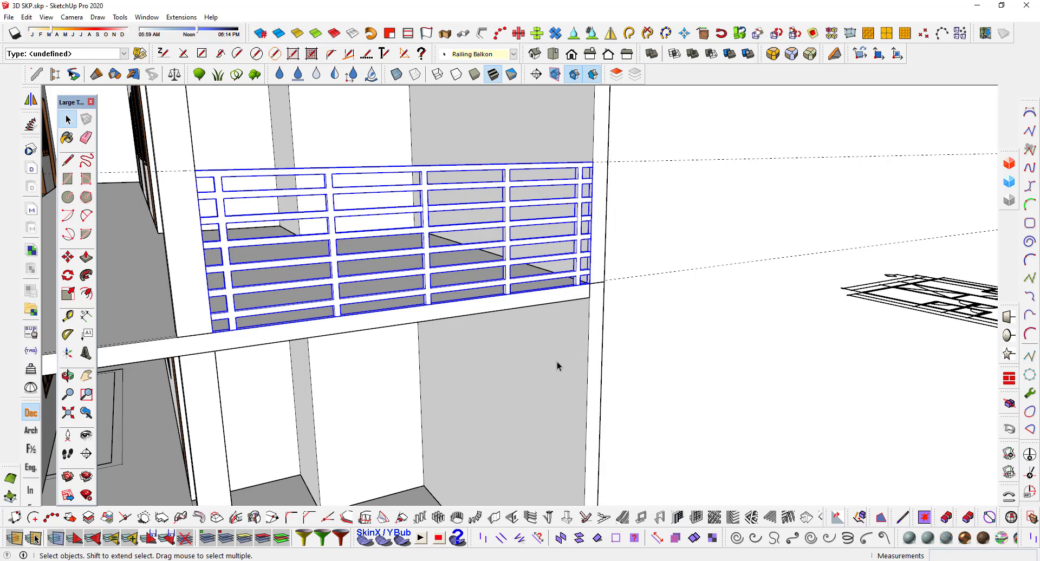
pyautogui.click(1002, 6)
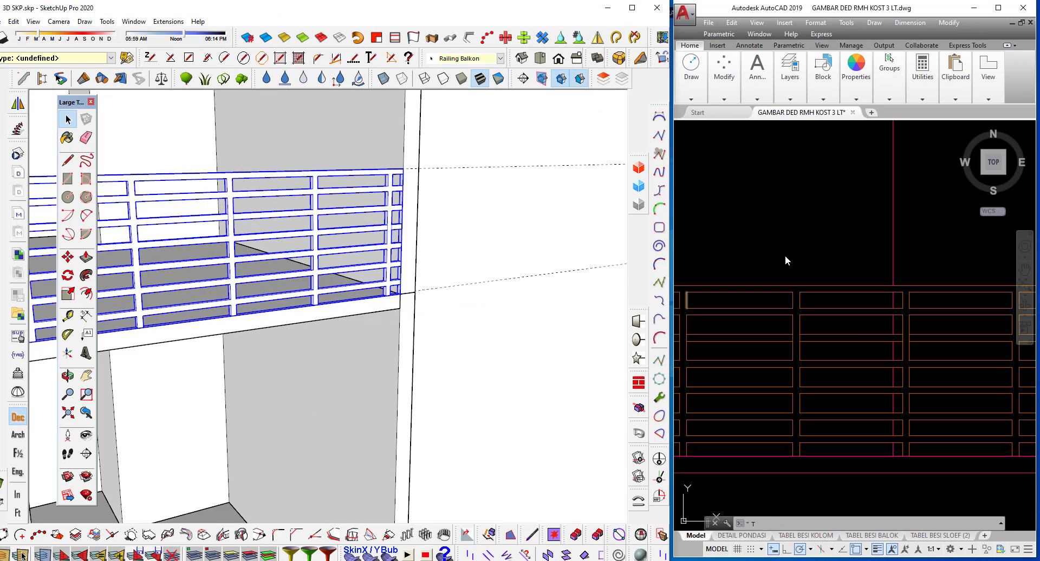
pyautogui.scroll(-3, 791, 271)
pyautogui.moveTo(795, 301); pyautogui.dragTo(799, 291, button='middle')
pyautogui.scroll(4, 800, 294)
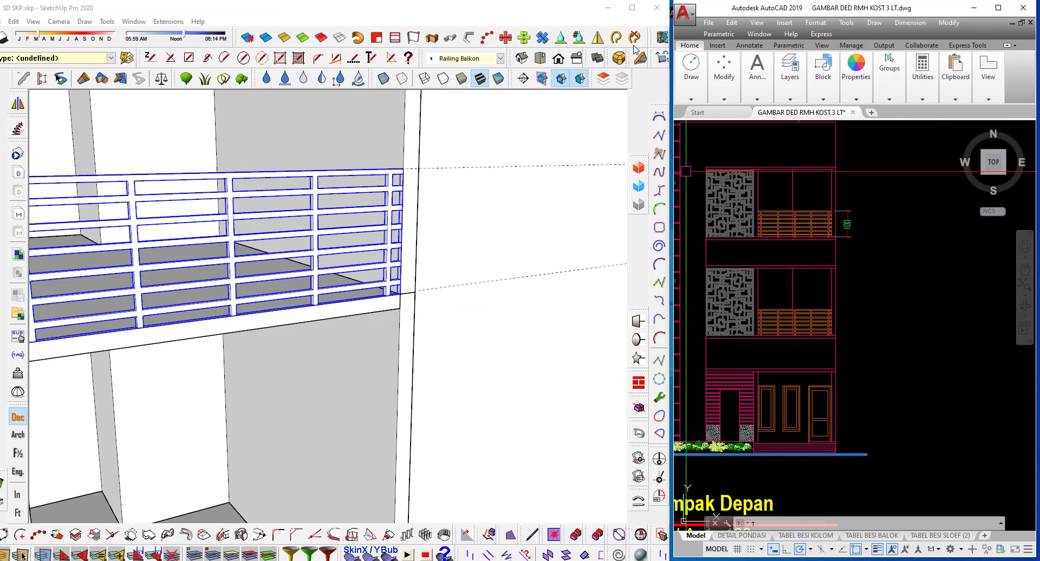
pyautogui.click(633, 9)
pyautogui.scroll(-2, 509, 320)
# Orbit to a frontal view and select the balcony railing.
pyautogui.scroll(-3, 647, 361)
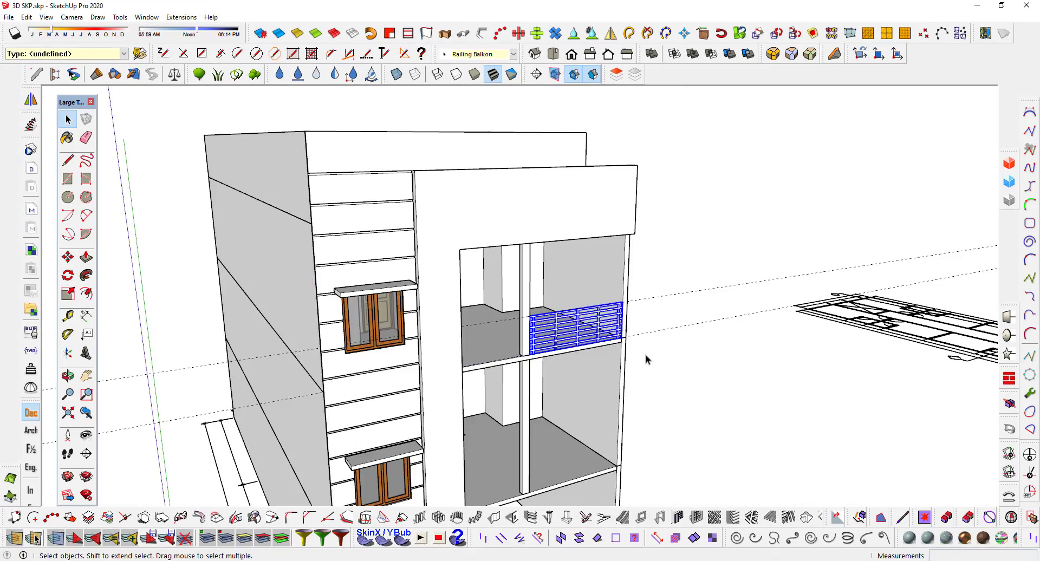
pyautogui.scroll(-2, 650, 371)
pyautogui.moveTo(651, 371); pyautogui.dragTo(450, 303, button='middle')
pyautogui.scroll(3, 448, 302)
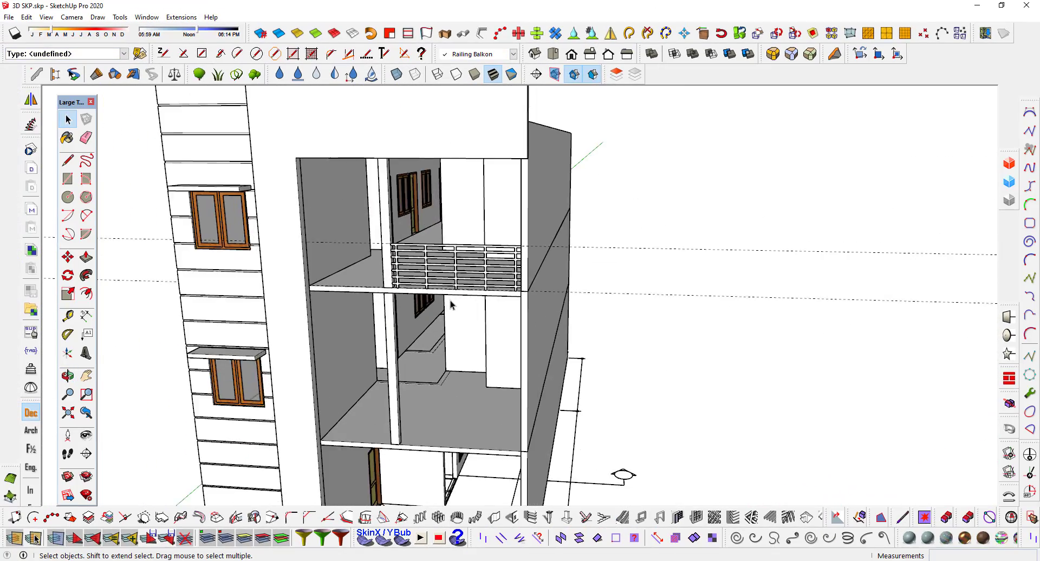
pyautogui.scroll(3, 515, 282)
pyautogui.click(526, 271)
pyautogui.scroll(2, 526, 270)
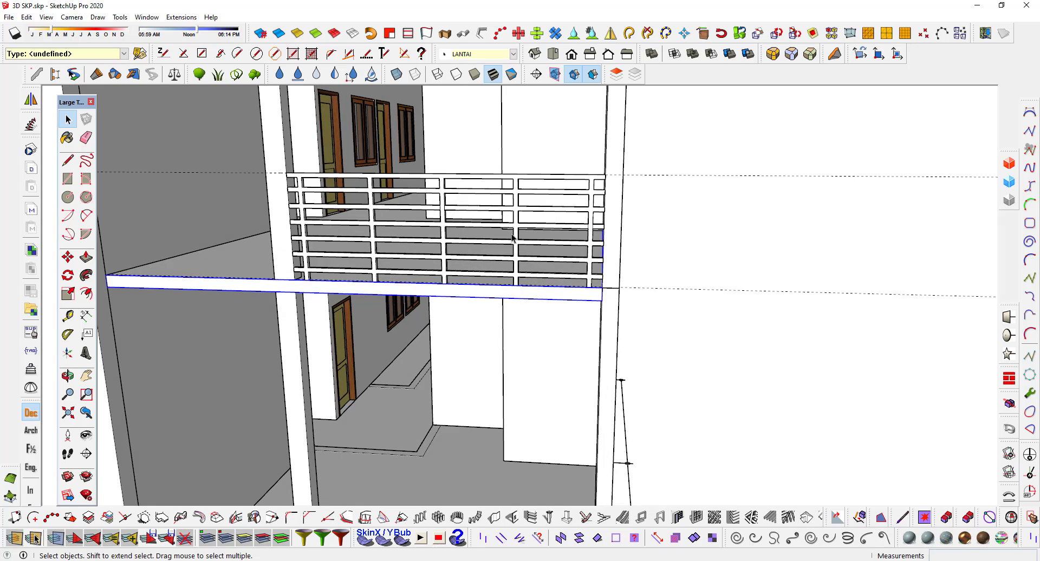
pyautogui.click(518, 228)
# Copy the railing from its corner 380 cm down onto the lower balcony.
pyautogui.press('m')
pyautogui.scroll(2, 577, 278)
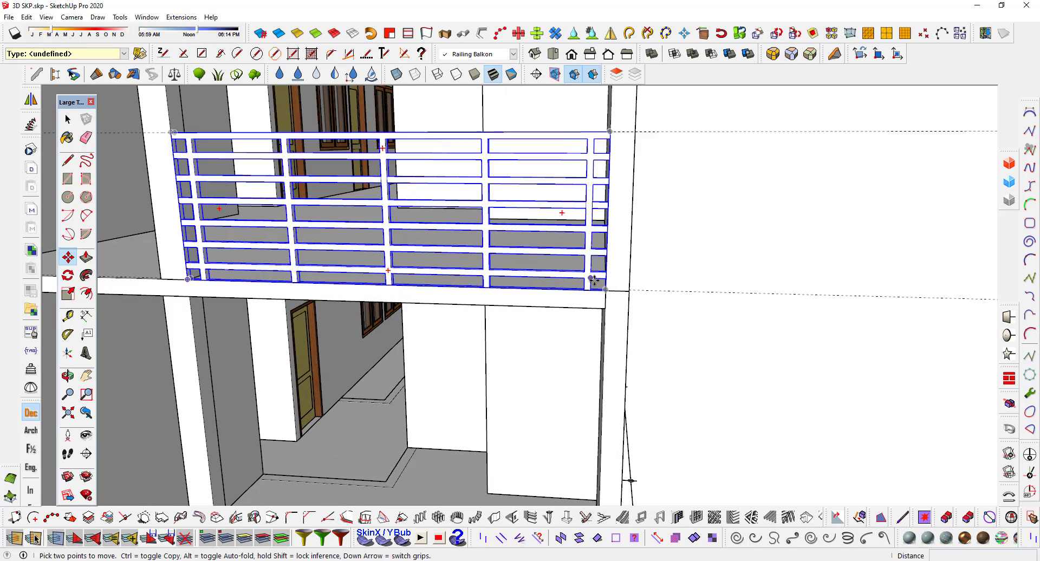
pyautogui.scroll(3, 611, 293)
pyautogui.click(611, 293)
pyautogui.scroll(-3, 616, 197)
pyautogui.scroll(-2, 599, 242)
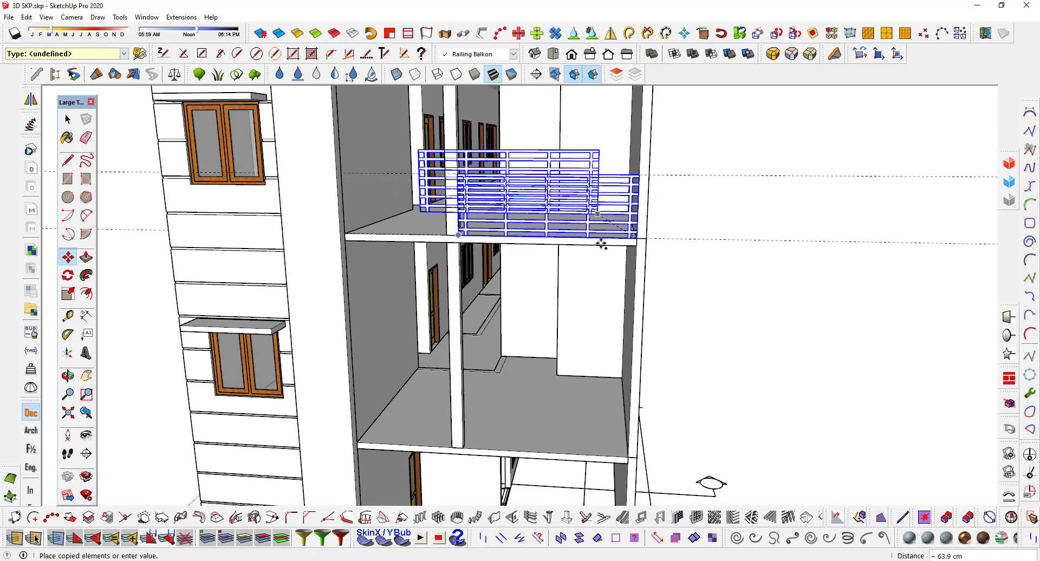
pyautogui.scroll(-2, 682, 379)
pyautogui.scroll(2, 617, 399)
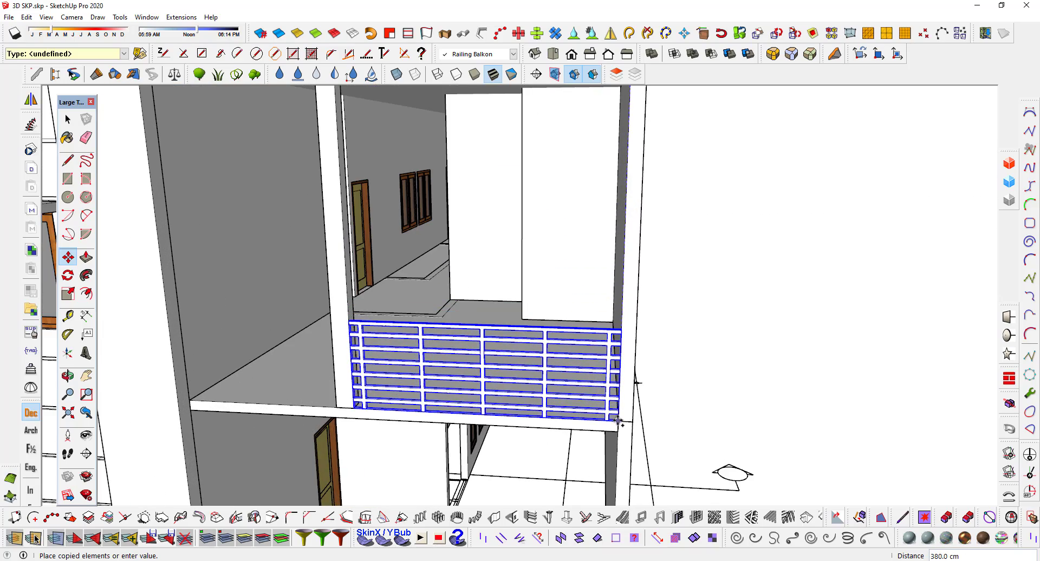
pyautogui.click(618, 422)
pyautogui.scroll(-5, 708, 360)
# Deselect and orbit around the building to inspect both balcony railings.
pyautogui.press('space')
pyautogui.click(713, 344)
pyautogui.moveTo(713, 343)
pyautogui.mouseDown(button='middle')
pyautogui.moveTo(523, 250)
pyautogui.moveTo(569, 314)
pyautogui.mouseUp(button='middle')
pyautogui.scroll(2, 618, 325)
pyautogui.scroll(3, 613, 264)
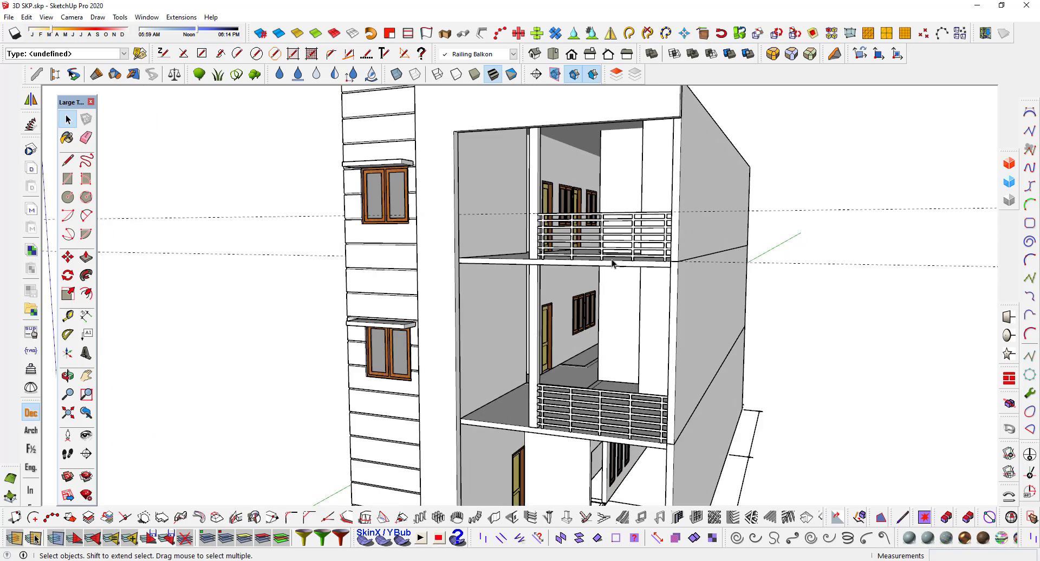
pyautogui.scroll(2, 612, 264)
pyautogui.moveTo(613, 264); pyautogui.dragTo(581, 232, button='middle')
pyautogui.scroll(3, 581, 232)
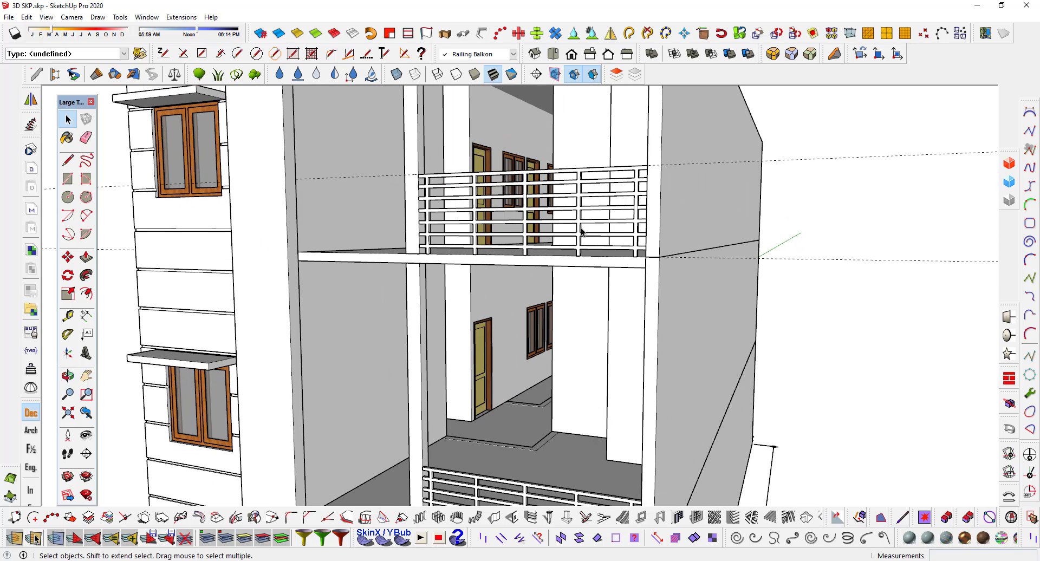
# Show the Default Tray with Tags collapsed and the Materials panel expanded.
pyautogui.click(155, 19)
pyautogui.moveTo(174, 31)
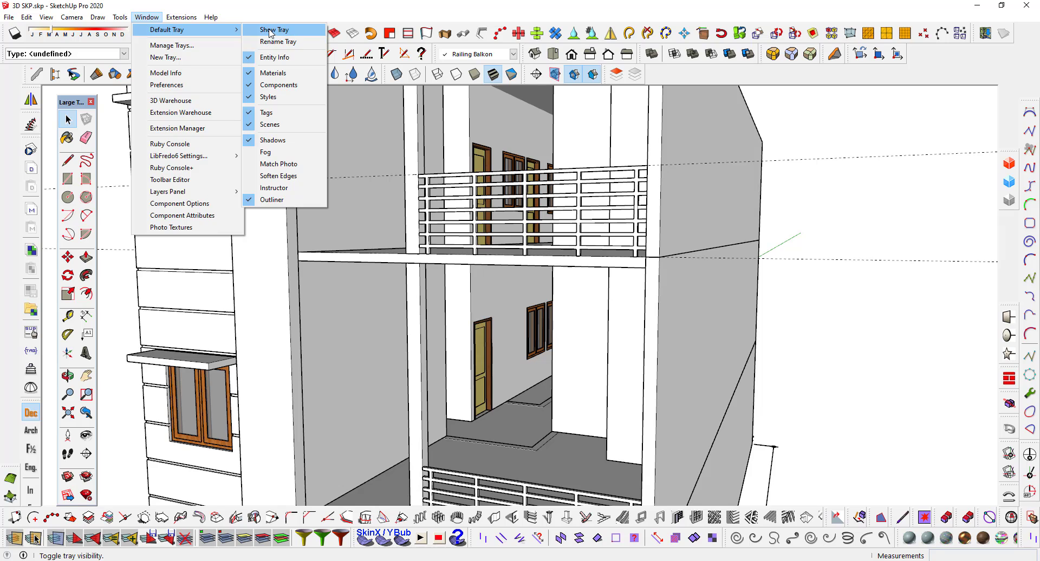
pyautogui.click(271, 30)
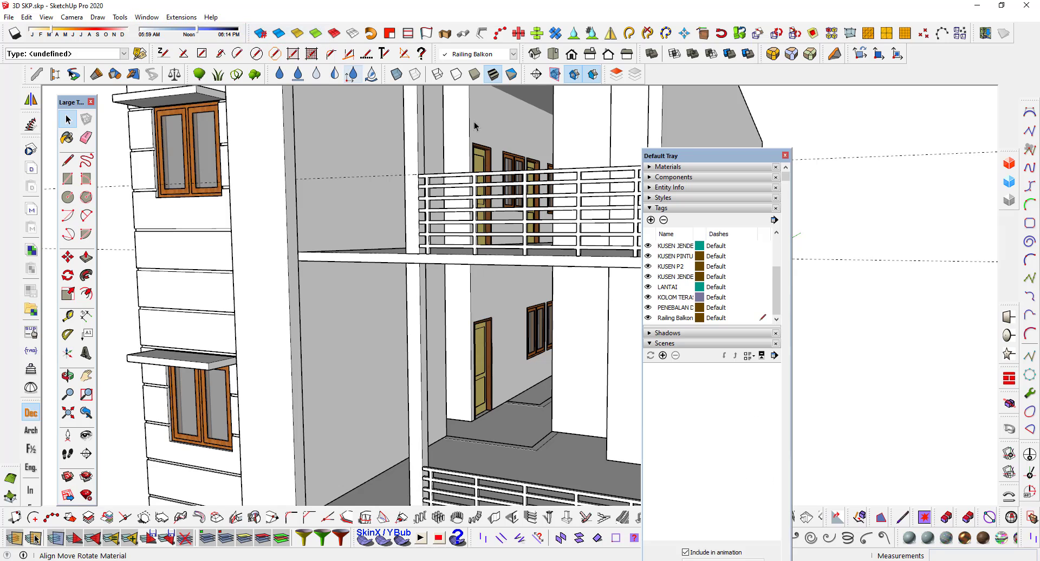
pyautogui.click(662, 208)
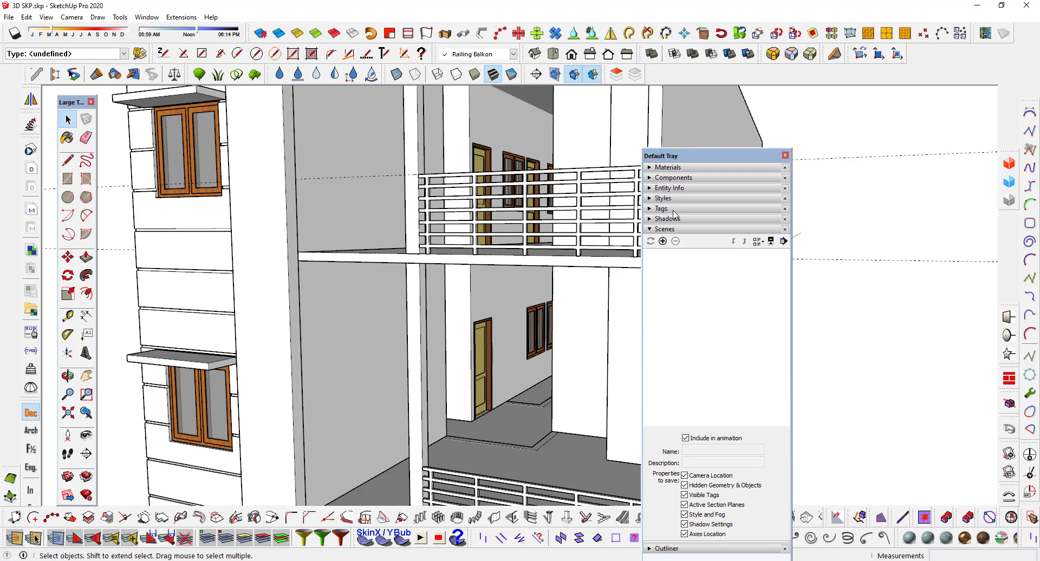
pyautogui.click(680, 167)
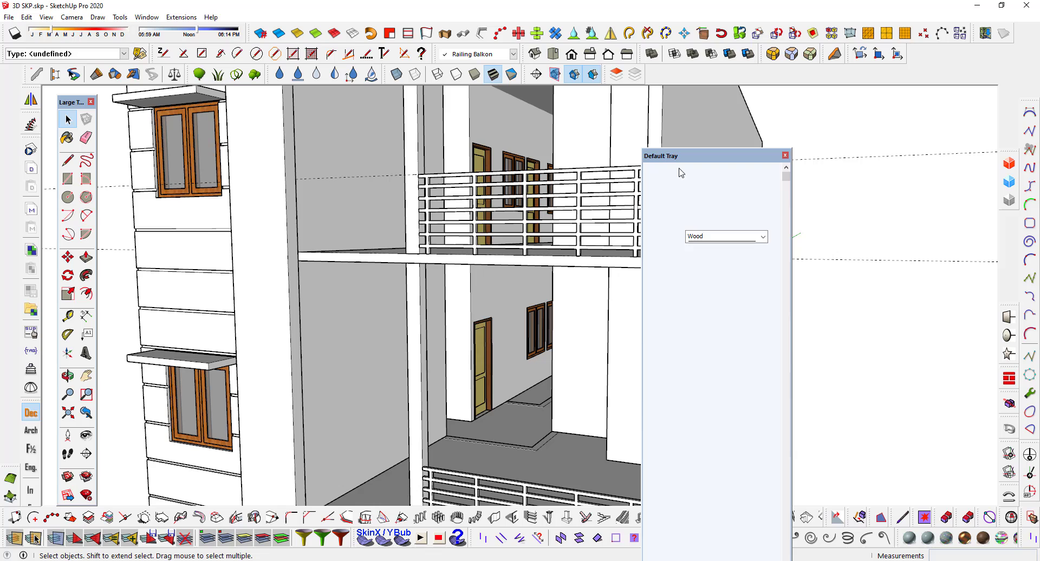
# Switch the Materials collection to Metal and move the tray clear of the balcony.
pyautogui.click(751, 236)
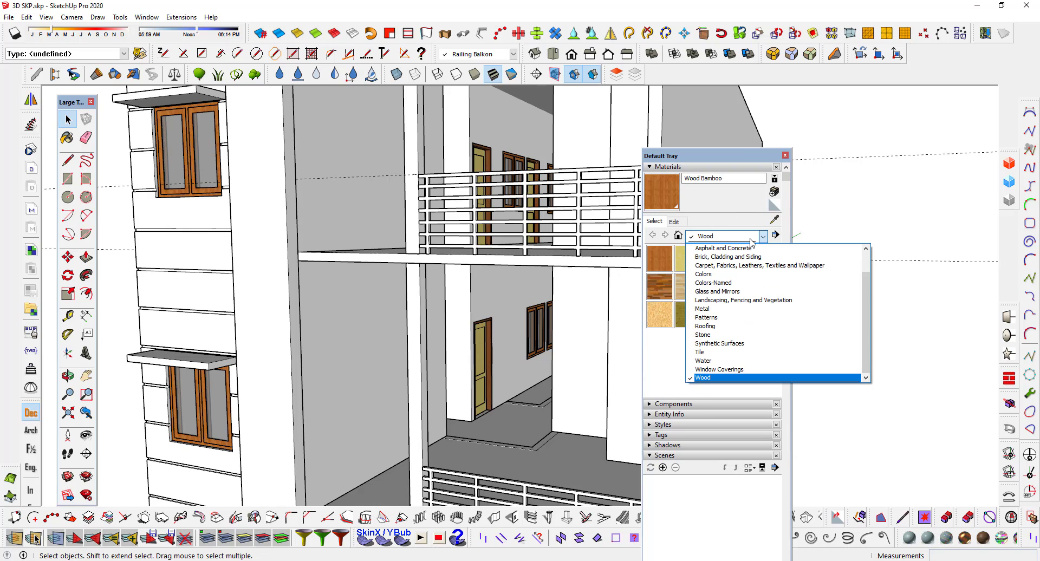
pyautogui.click(710, 310)
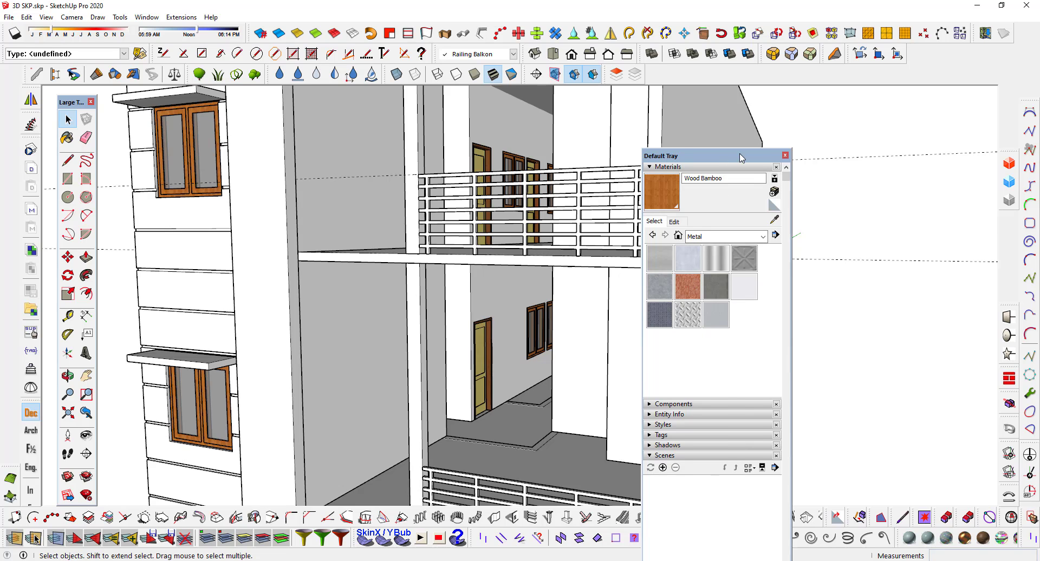
pyautogui.moveTo(741, 157); pyautogui.dragTo(870, 157)
pyautogui.scroll(2, 660, 174)
pyautogui.scroll(3, 637, 172)
# Paint the balcony railing group with the grey Metal Seamed material.
pyautogui.click(636, 171)
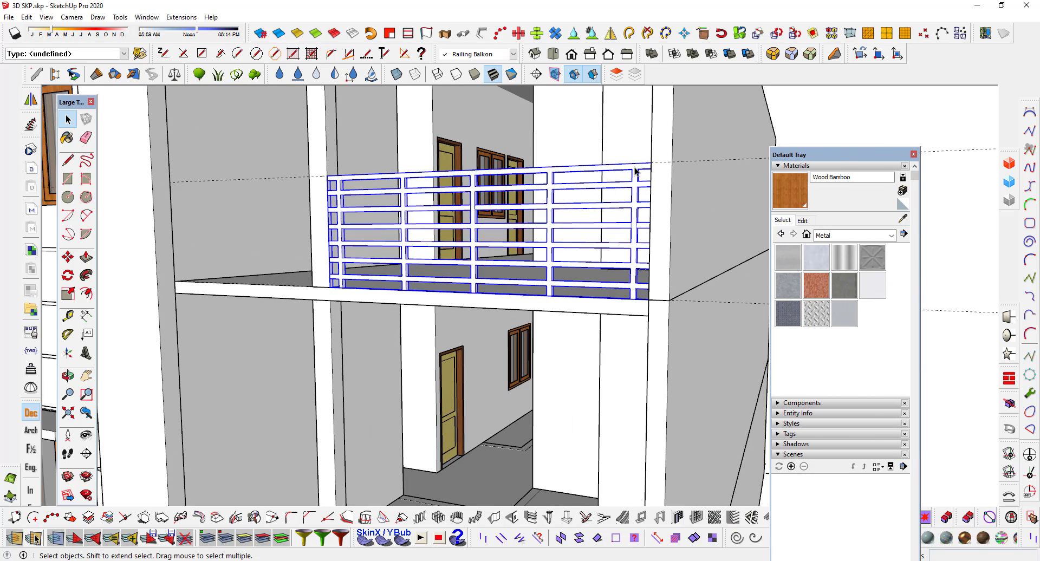
pyautogui.doubleClick(636, 171)
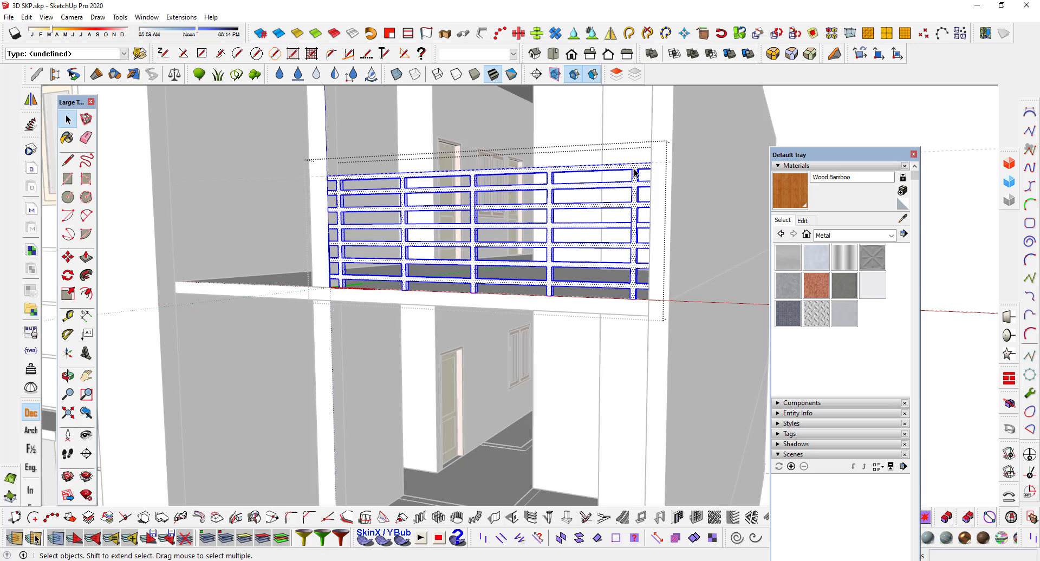
pyautogui.click(849, 287)
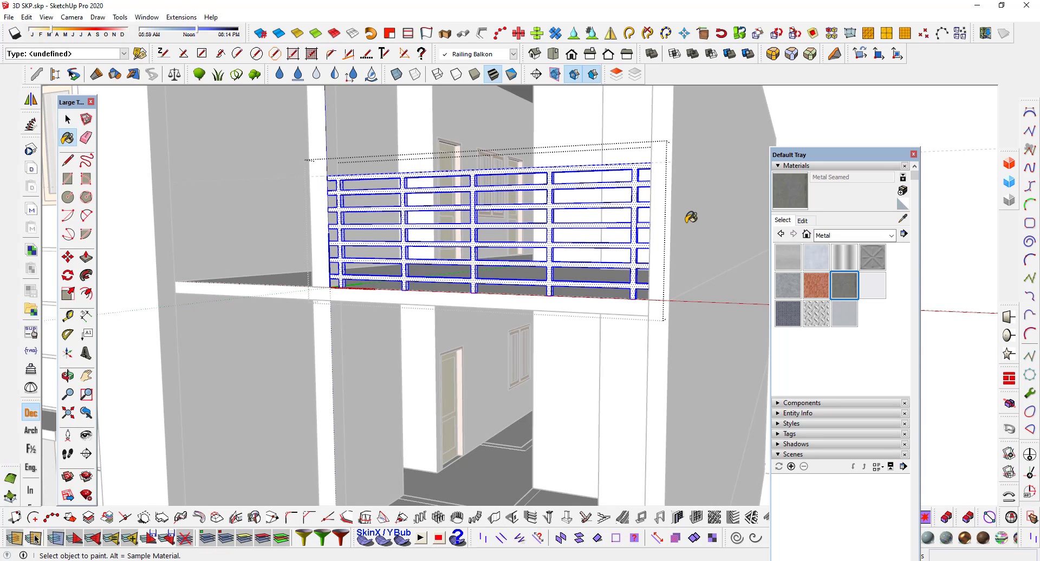
pyautogui.scroll(4, 632, 172)
pyautogui.scroll(-2, 634, 160)
pyautogui.scroll(-1, 674, 174)
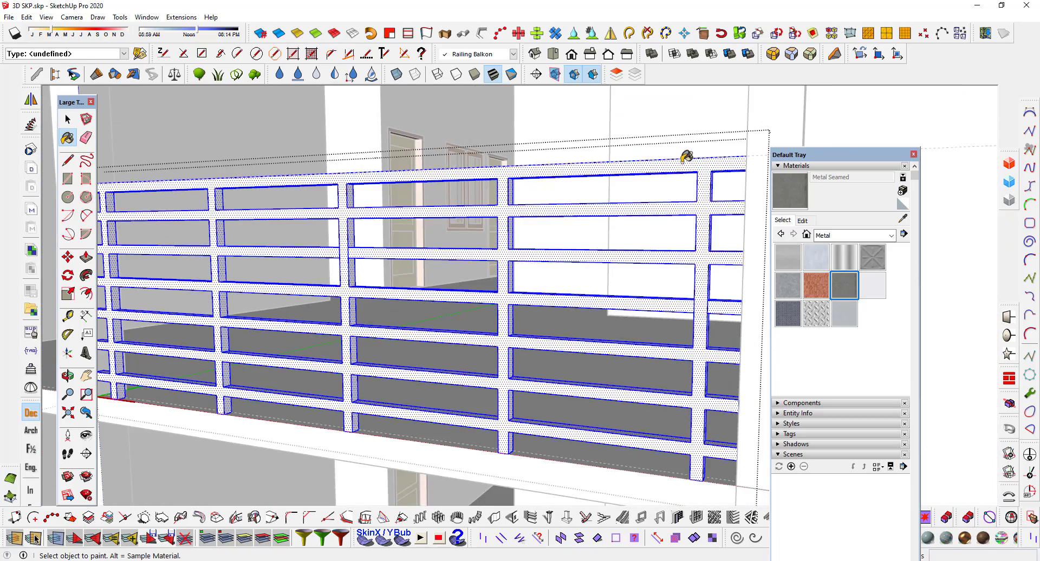
pyautogui.click(687, 157)
pyautogui.scroll(-5, 669, 173)
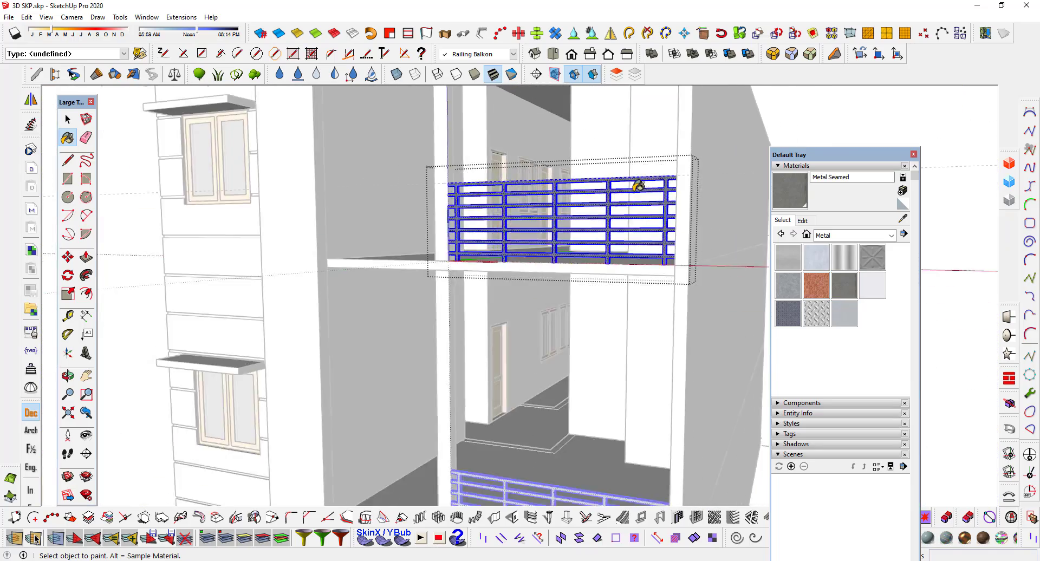
pyautogui.scroll(-2, 683, 185)
pyautogui.press('space')
# Orbit around the building to check the painted railings, then switch to the railing balkon reference images.
pyautogui.moveTo(781, 127); pyautogui.dragTo(505, 253, button='middle')
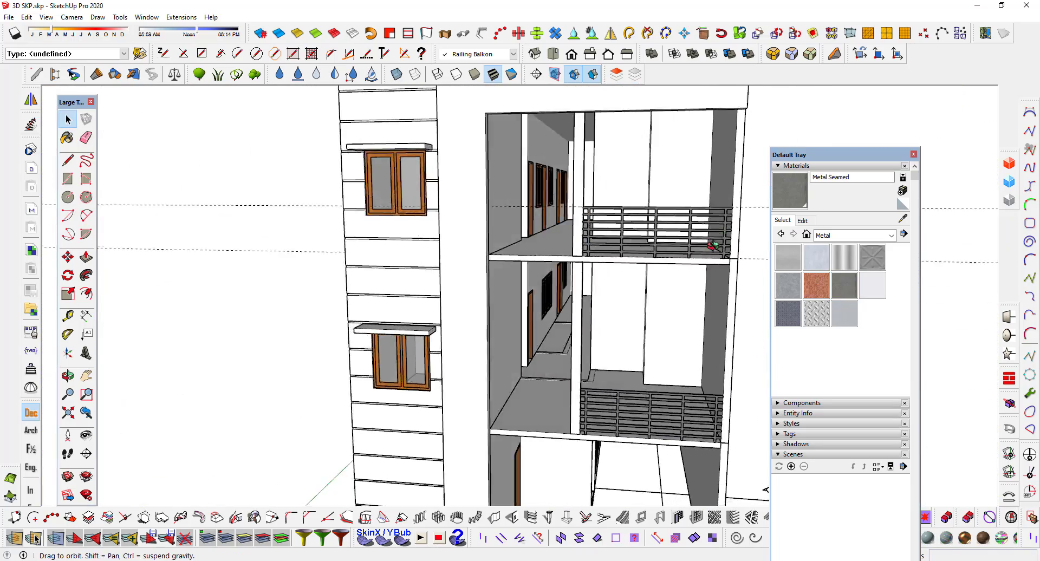
pyautogui.scroll(-3, 505, 253)
pyautogui.scroll(-3, 504, 253)
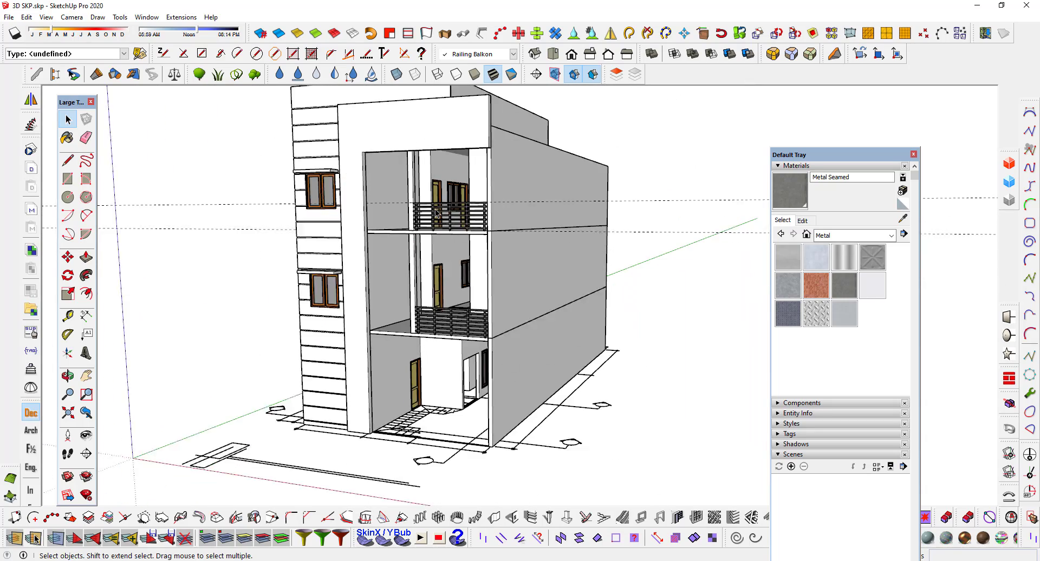
pyautogui.moveTo(504, 253)
pyautogui.mouseDown(button='middle')
pyautogui.moveTo(499, 233)
pyautogui.moveTo(572, 271)
pyautogui.mouseUp(button='middle')
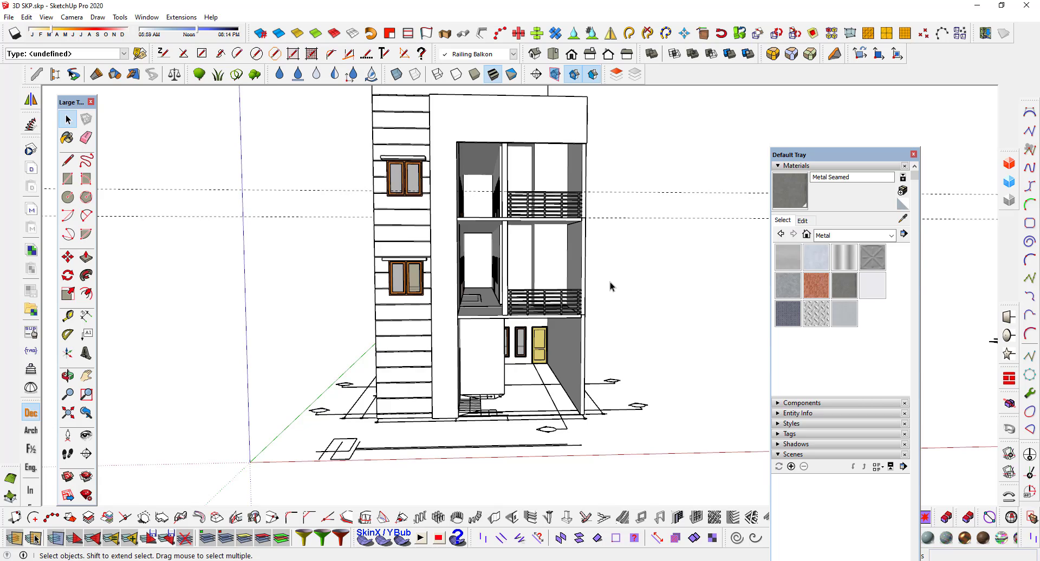
pyautogui.moveTo(611, 284)
pyautogui.mouseDown(button='middle')
pyautogui.moveTo(447, 273)
pyautogui.moveTo(479, 267)
pyautogui.mouseUp(button='middle')
pyautogui.scroll(3, 481, 271)
pyautogui.moveTo(468, 304)
pyautogui.mouseDown(button='middle')
pyautogui.moveTo(455, 320)
pyautogui.moveTo(454, 310)
pyautogui.mouseUp(button='middle')
pyautogui.scroll(2, 466, 306)
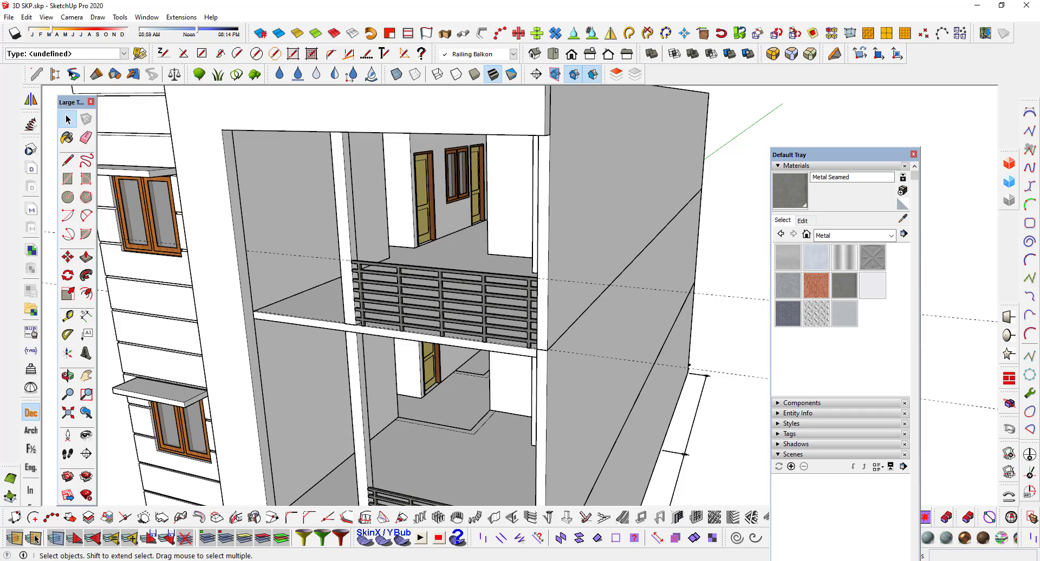
pyautogui.hotkey('alt', 'Tab')
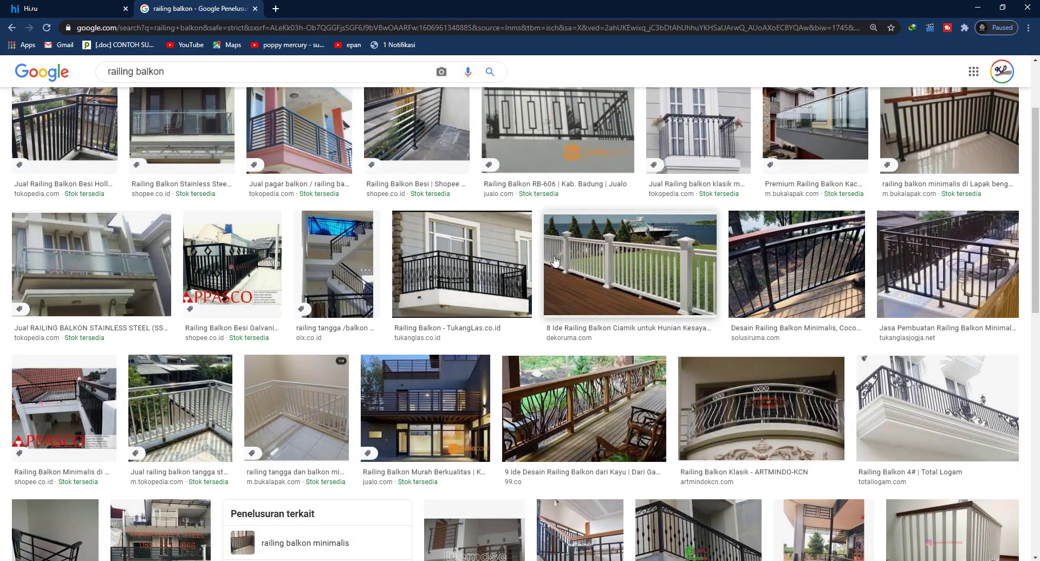
# Scroll to the top of the railing balkon image results, then return to the SketchUp model.
pyautogui.scroll(1, 554, 261)
pyautogui.scroll(1, 291, 230)
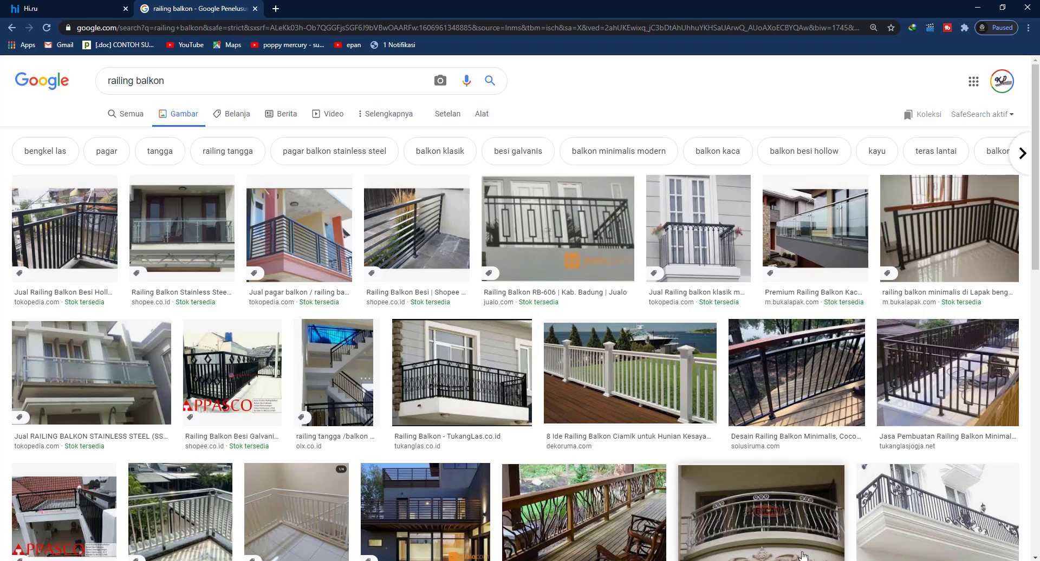
pyautogui.hotkey('alt', 'Tab')
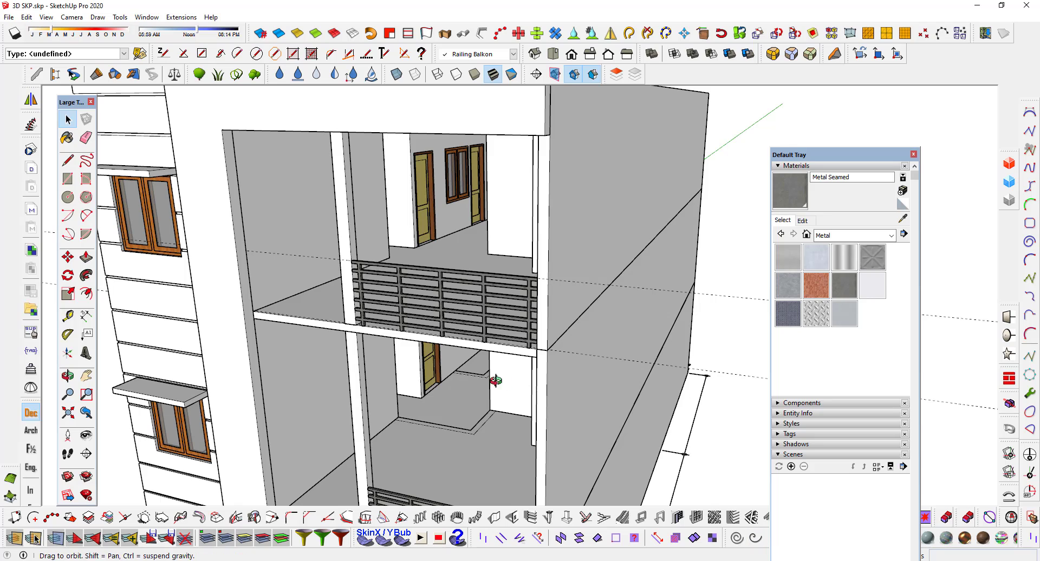
pyautogui.moveTo(496, 380)
pyautogui.mouseDown(button='middle')
pyautogui.moveTo(506, 308)
pyautogui.moveTo(521, 303)
pyautogui.moveTo(487, 404)
pyautogui.moveTo(499, 389)
pyautogui.mouseUp(button='middle')
pyautogui.scroll(3, 488, 379)
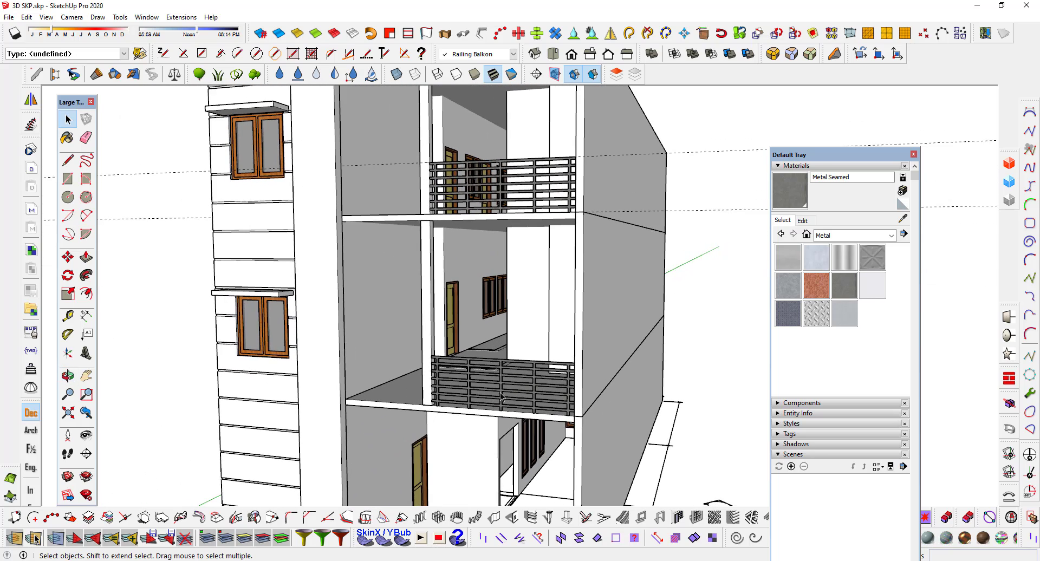
pyautogui.scroll(-2, 499, 389)
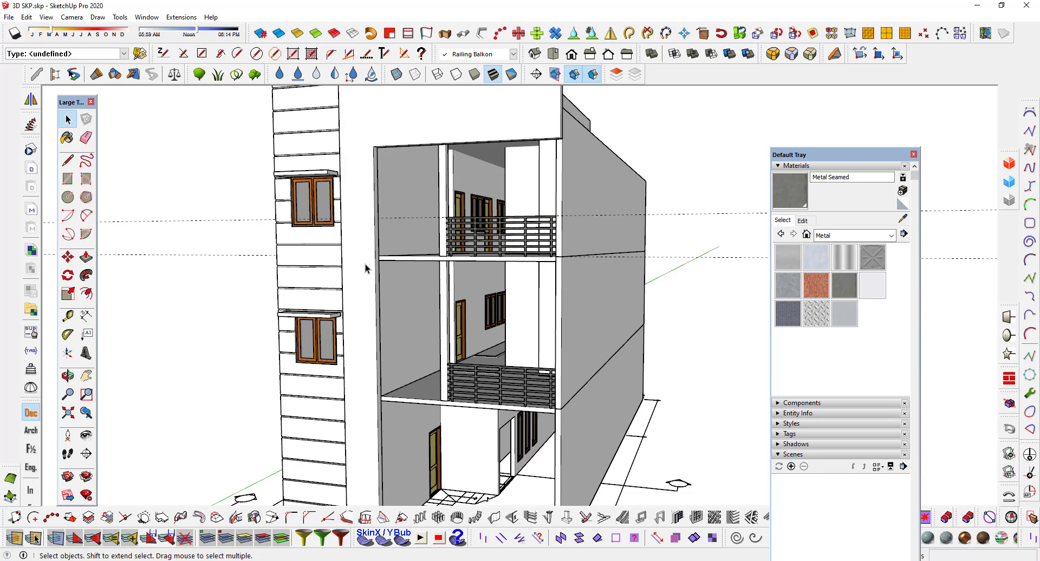
pyautogui.moveTo(408, 258)
pyautogui.mouseDown(button='middle')
pyautogui.moveTo(379, 296)
pyautogui.moveTo(386, 284)
pyautogui.mouseUp(button='middle')
pyautogui.scroll(-3, 441, 298)
pyautogui.scroll(-2, 441, 298)
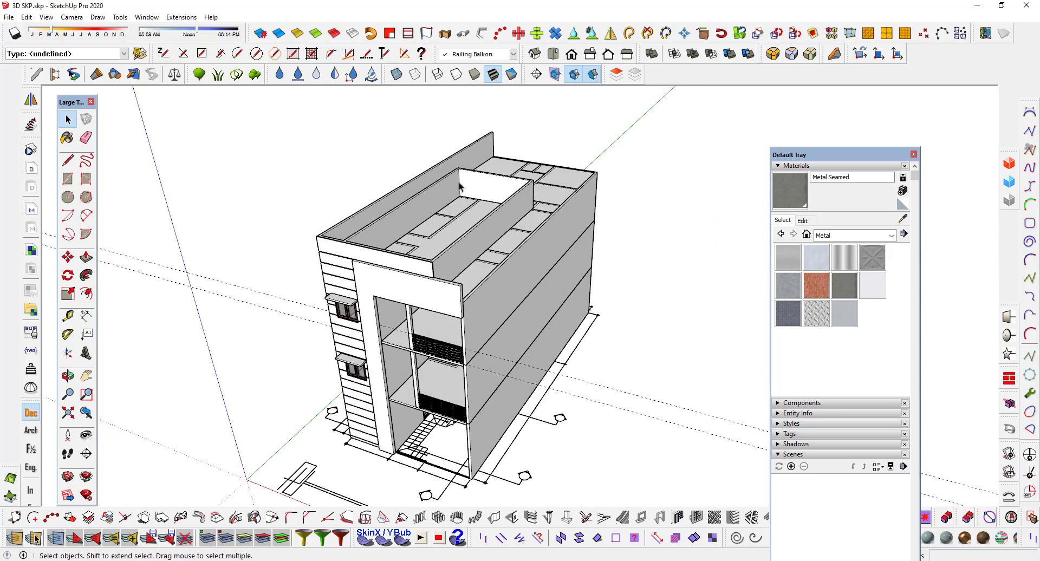
pyautogui.moveTo(517, 231); pyautogui.dragTo(402, 216, button='middle')
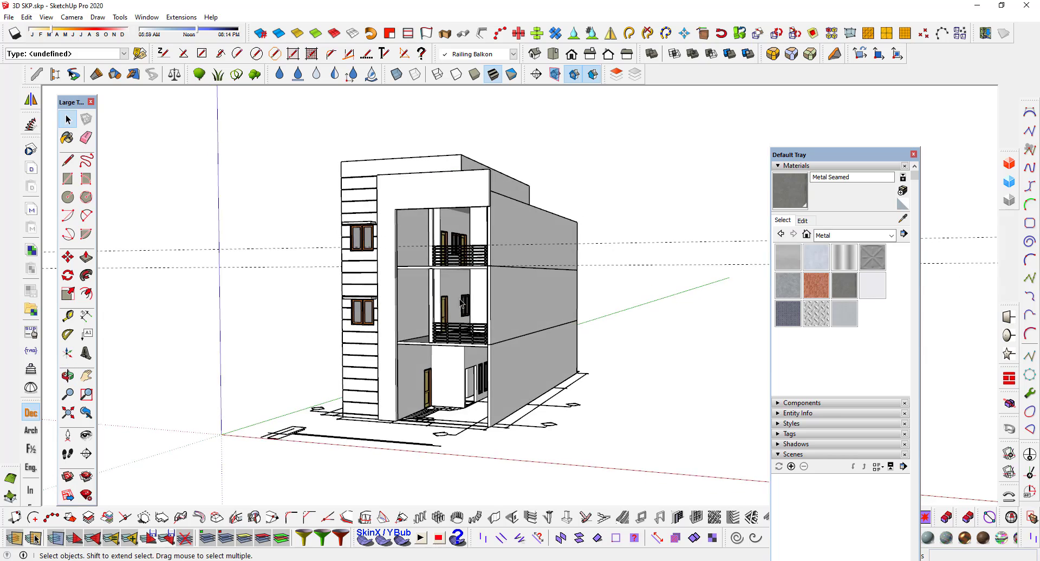
pyautogui.scroll(2, 477, 271)
pyautogui.scroll(2, 498, 325)
pyautogui.scroll(2, 512, 355)
pyautogui.scroll(-2, 512, 355)
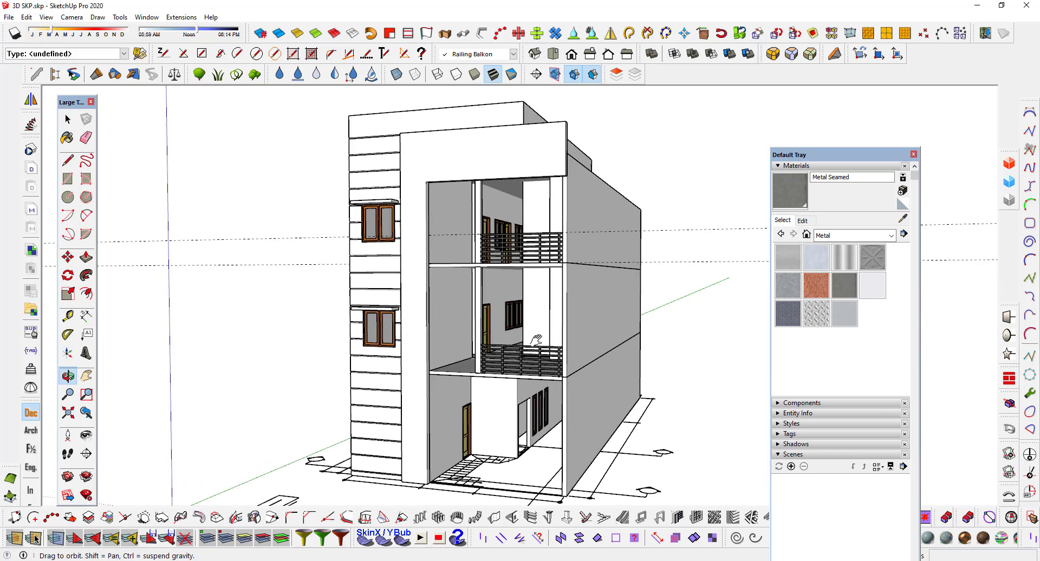
pyautogui.scroll(-1, 488, 357)
pyautogui.scroll(2, 461, 361)
pyautogui.scroll(2, 439, 362)
pyautogui.scroll(-3, 439, 362)
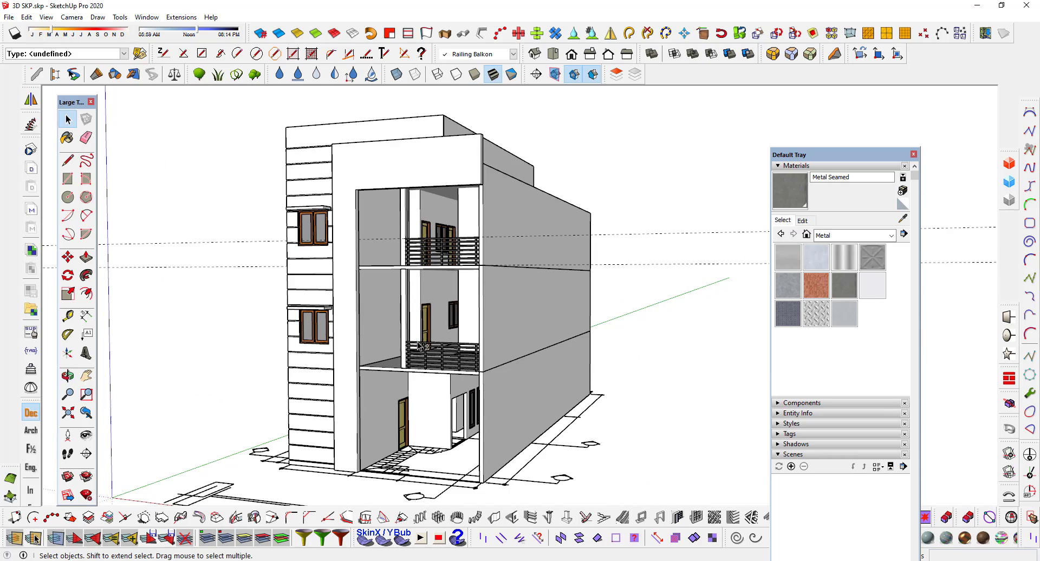
pyautogui.moveTo(439, 362)
pyautogui.mouseDown(button='middle')
pyautogui.moveTo(586, 286)
pyautogui.moveTo(622, 344)
pyautogui.moveTo(726, 287)
pyautogui.moveTo(697, 300)
pyautogui.moveTo(234, 273)
pyautogui.moveTo(328, 279)
pyautogui.mouseUp(button='middle')
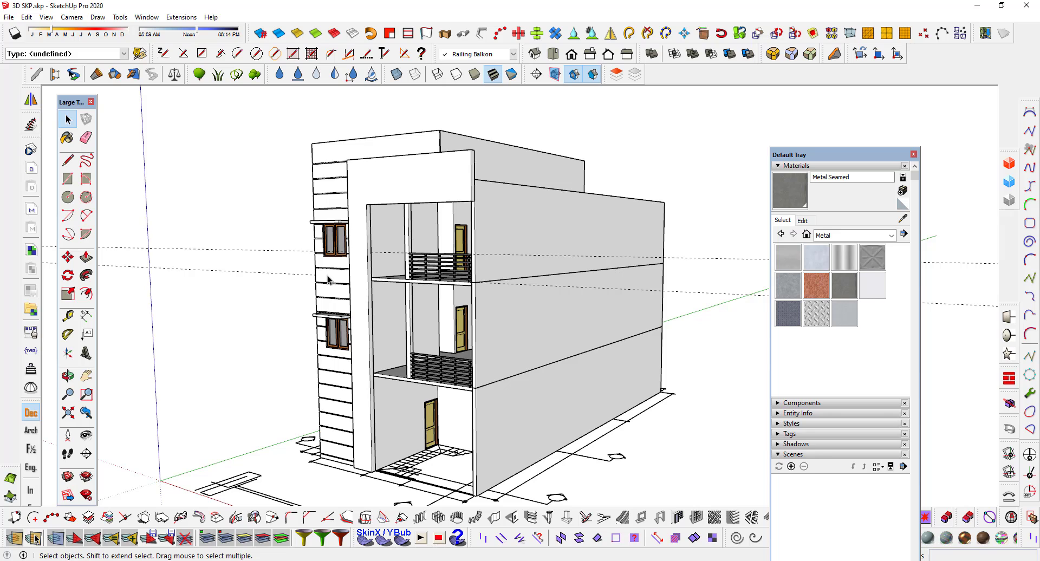